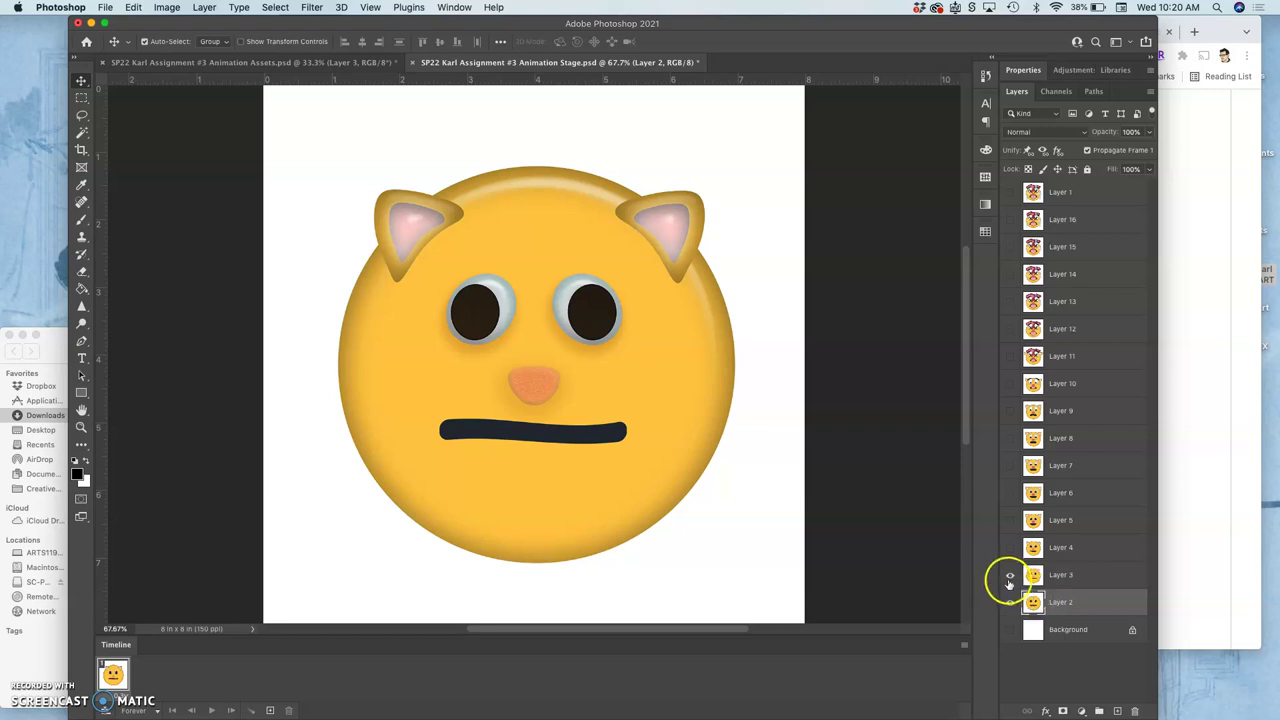
# Toggle Layer 3's visibility on and off to compare its cat face with the one on Layer 2.
pyautogui.click(1009, 577)
pyautogui.click(1009, 577)
pyautogui.click(1009, 577)
pyautogui.click(1009, 577)
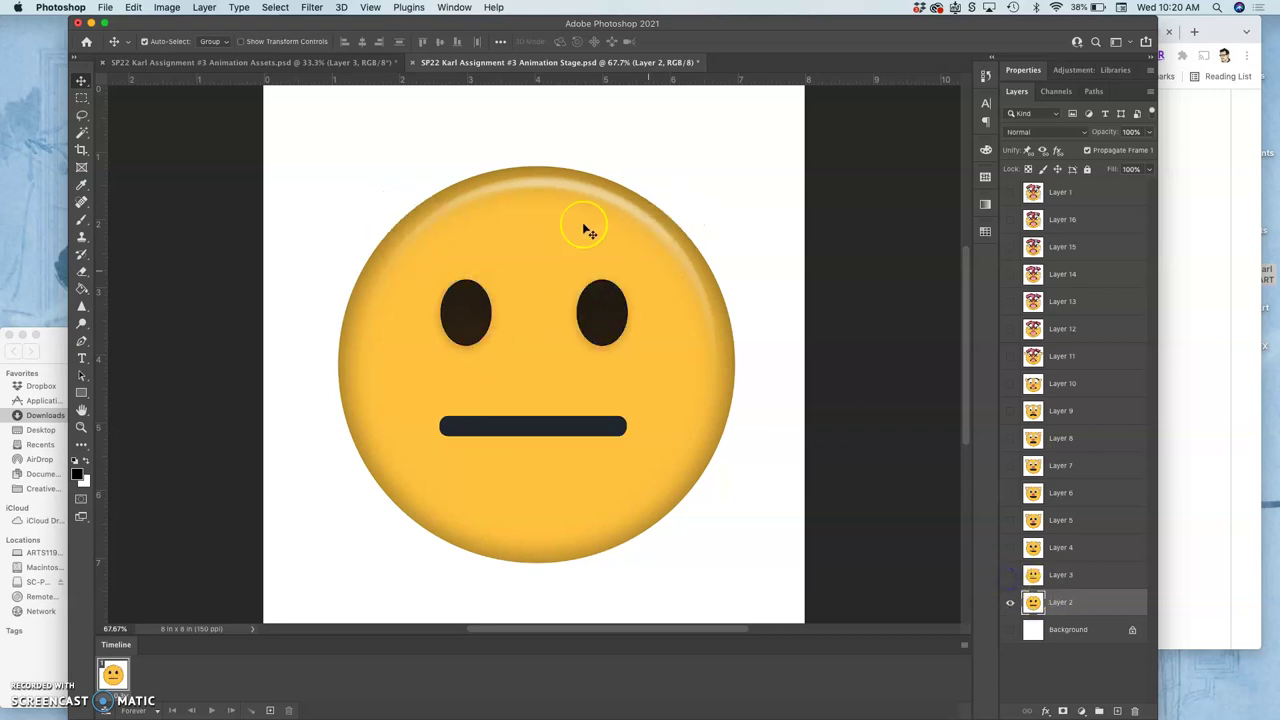
# Try to copy the whole artwork from the Animation Assets document into the Animation Stage document, and undo the oversized paste.
pyautogui.click(319, 63)
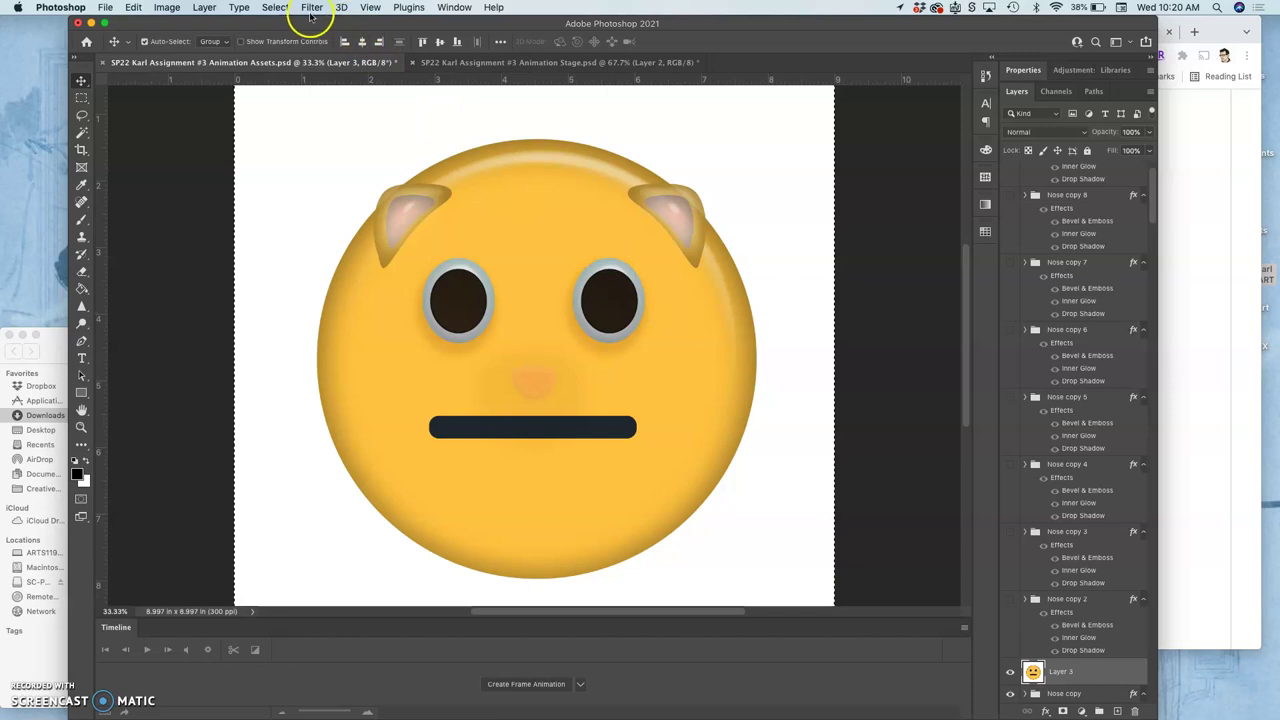
pyautogui.click(276, 8)
pyautogui.click(292, 38)
pyautogui.click(534, 62)
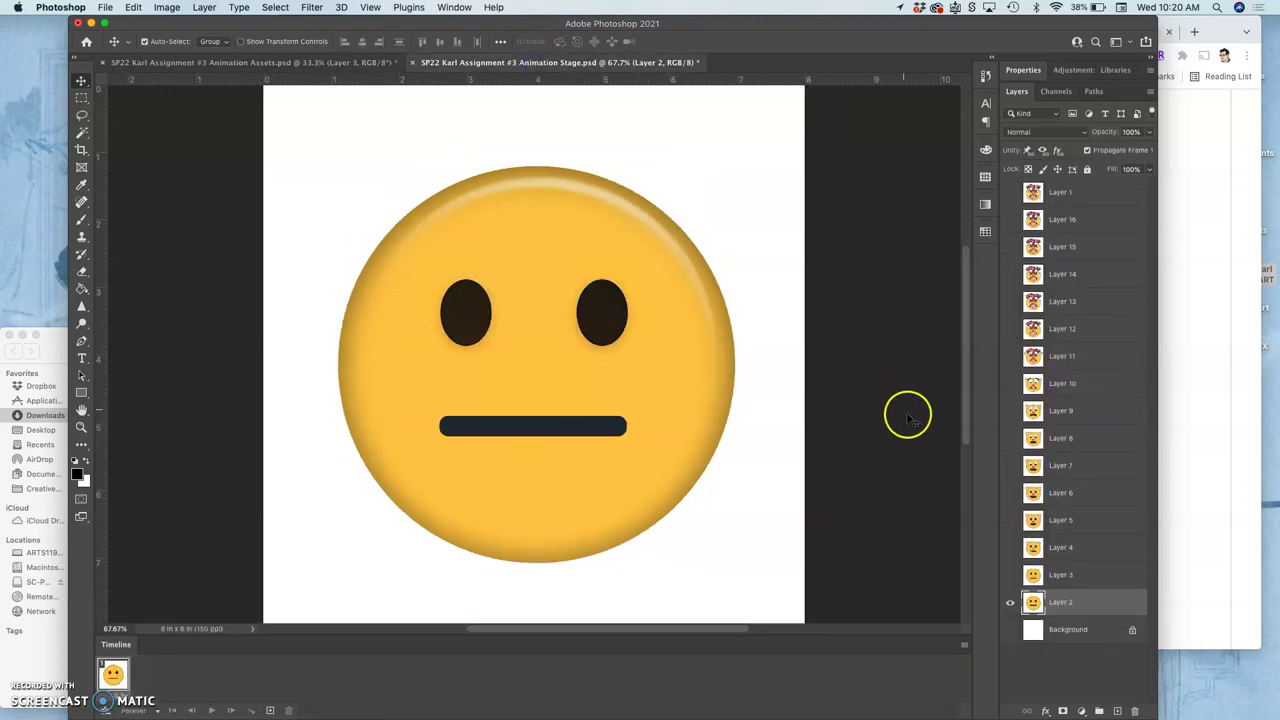
pyautogui.click(877, 550)
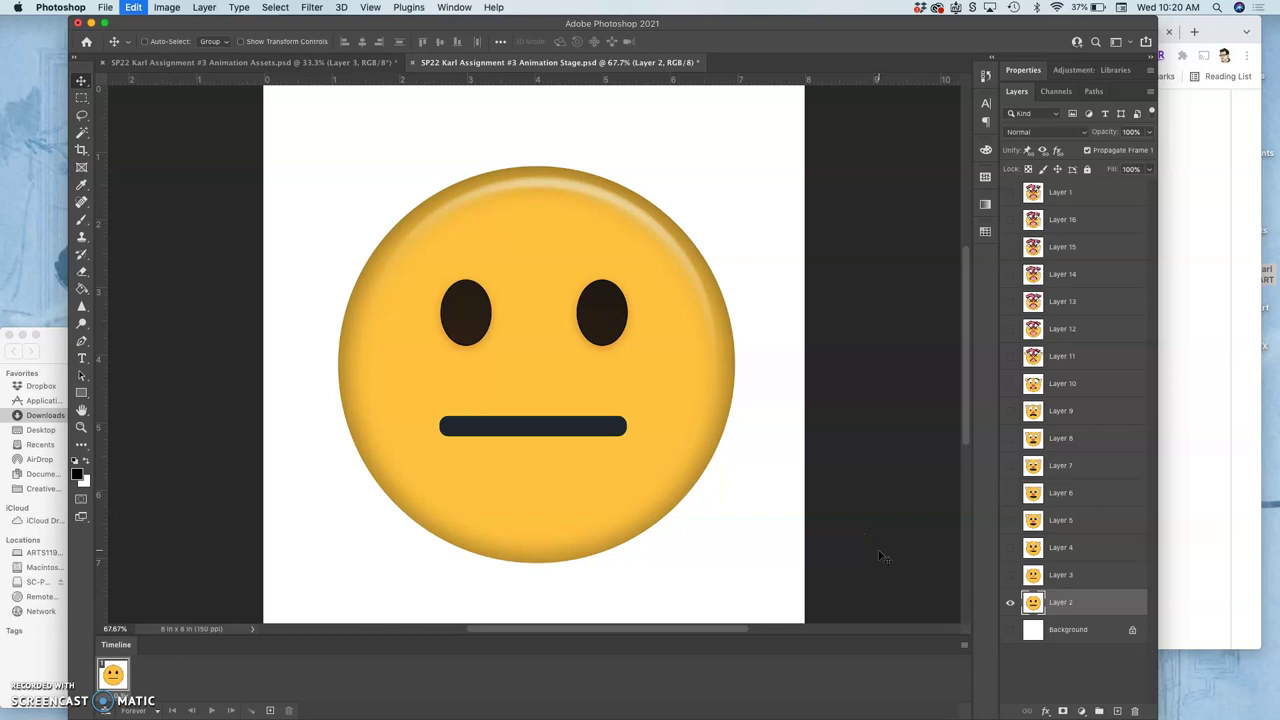
pyautogui.press('super+v')
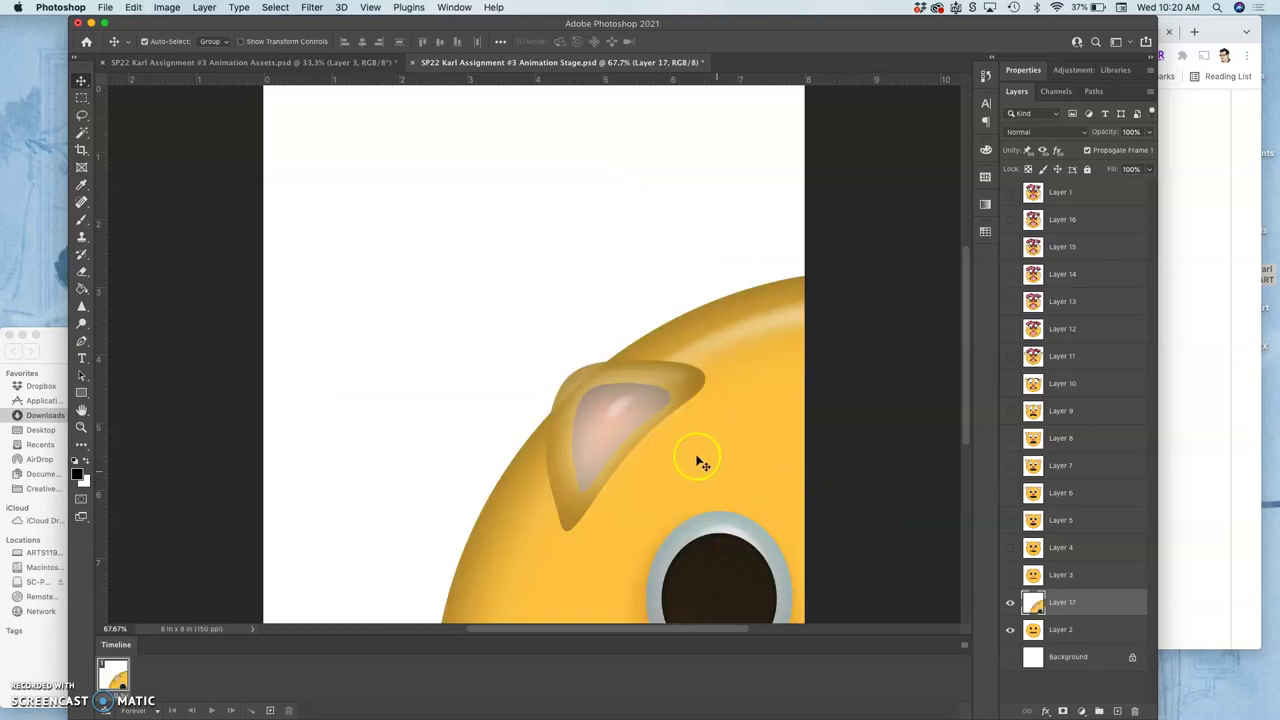
pyautogui.scroll(-5, 703, 470)
pyautogui.hscroll(3, 703, 470)
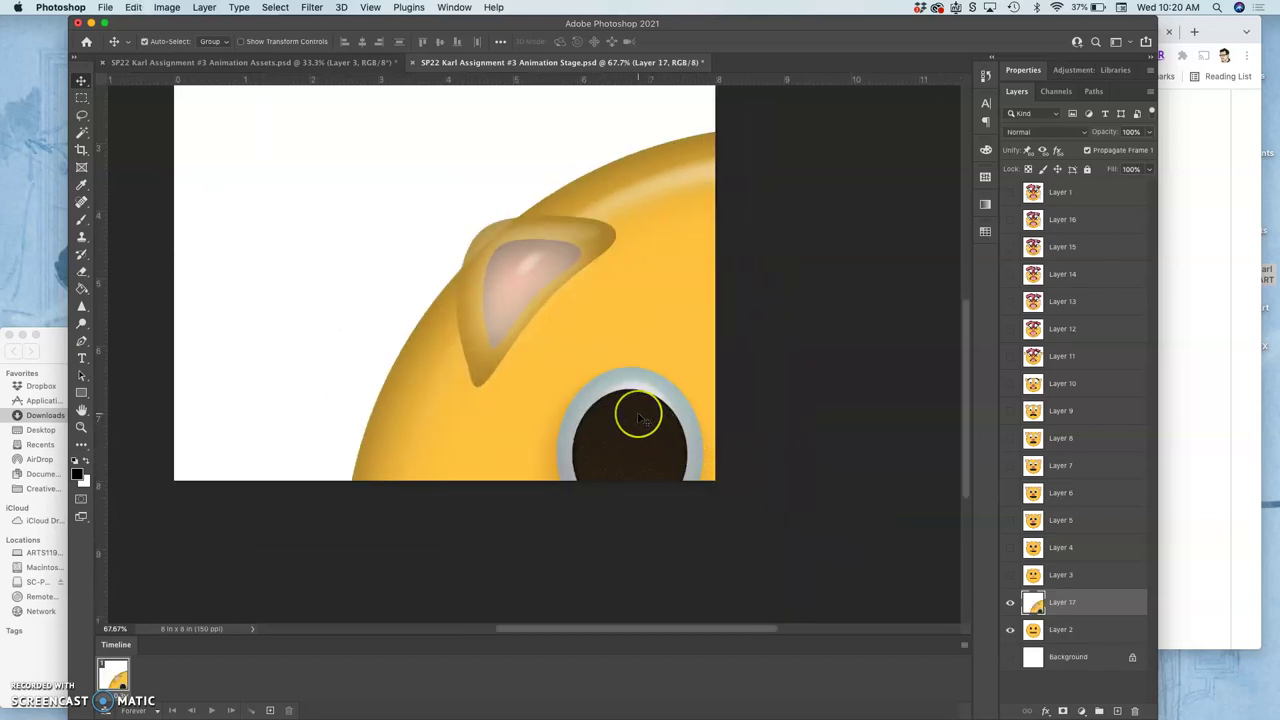
pyautogui.press('super+z')
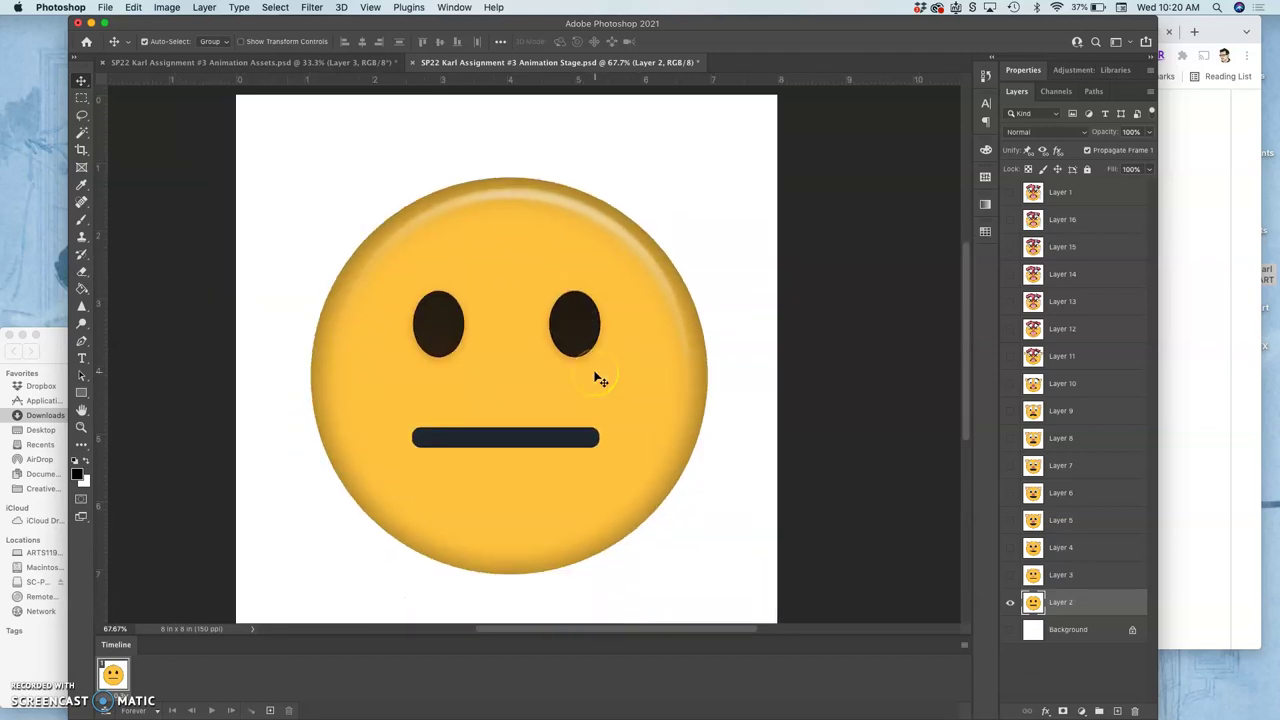
# Resize the Animation Assets image to 8 by 8 inches at 150 pixels/inch and save the document.
pyautogui.click(314, 64)
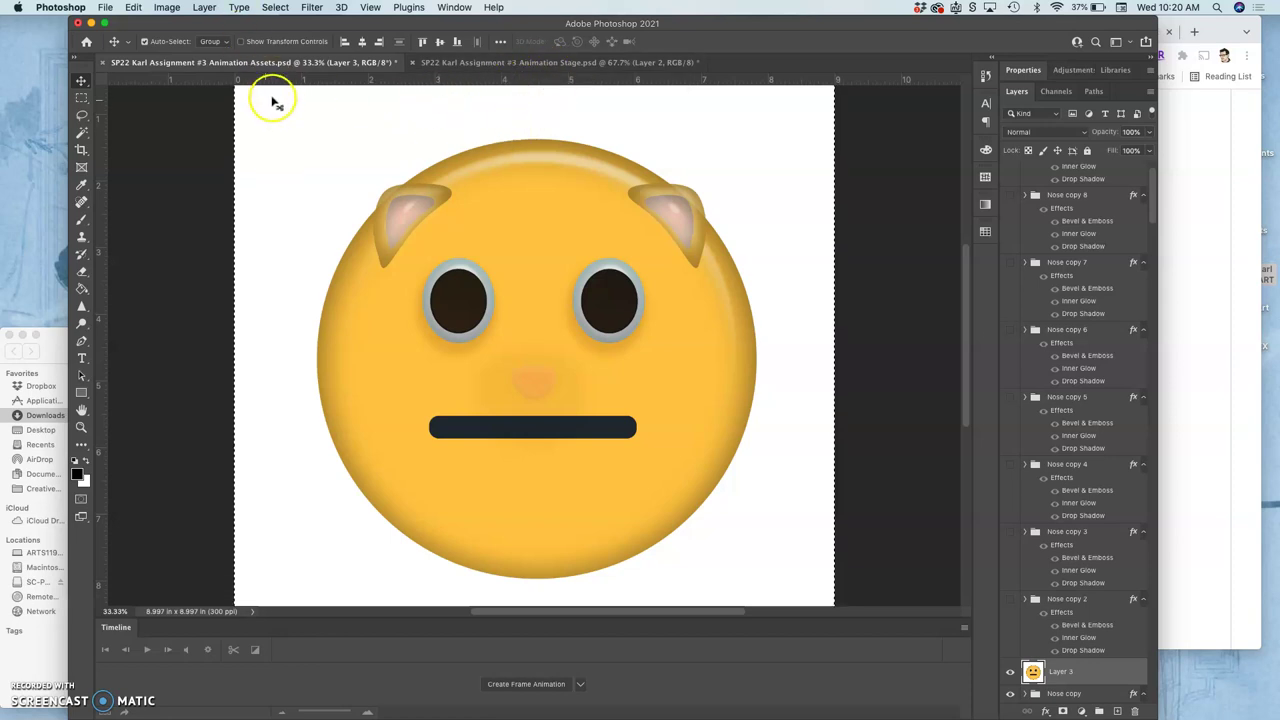
pyautogui.click(167, 8)
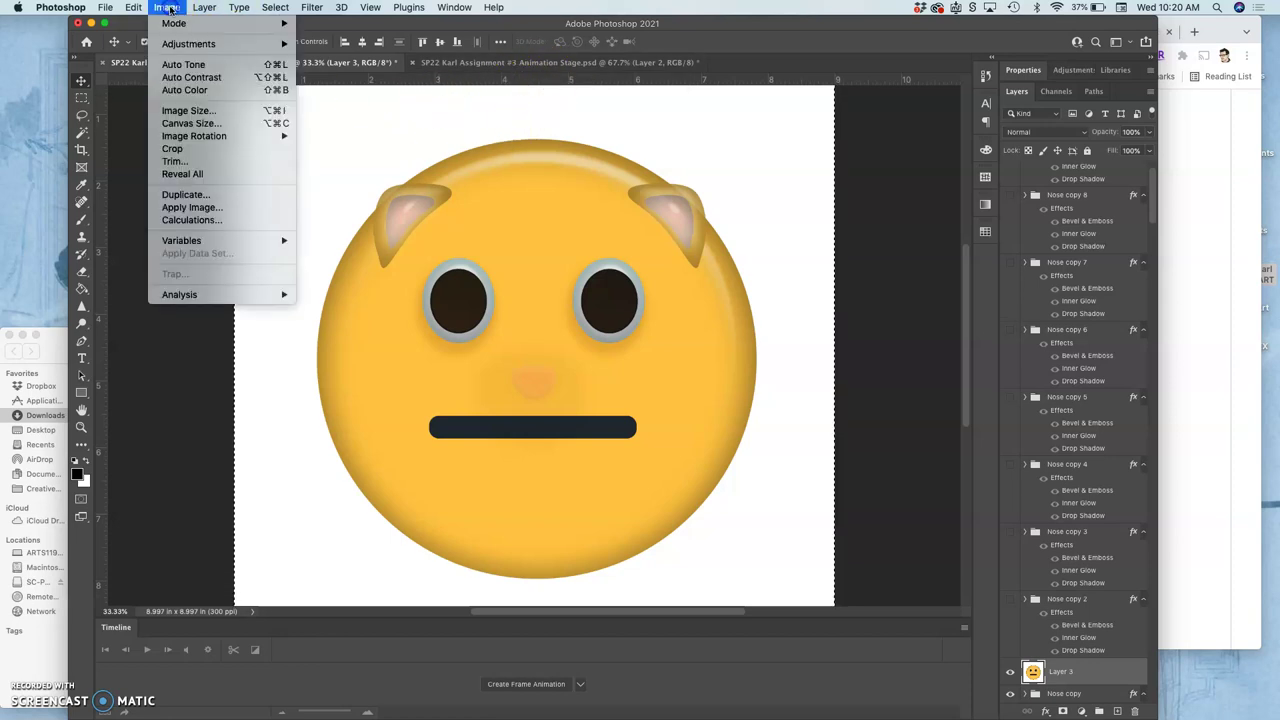
pyautogui.click(189, 110)
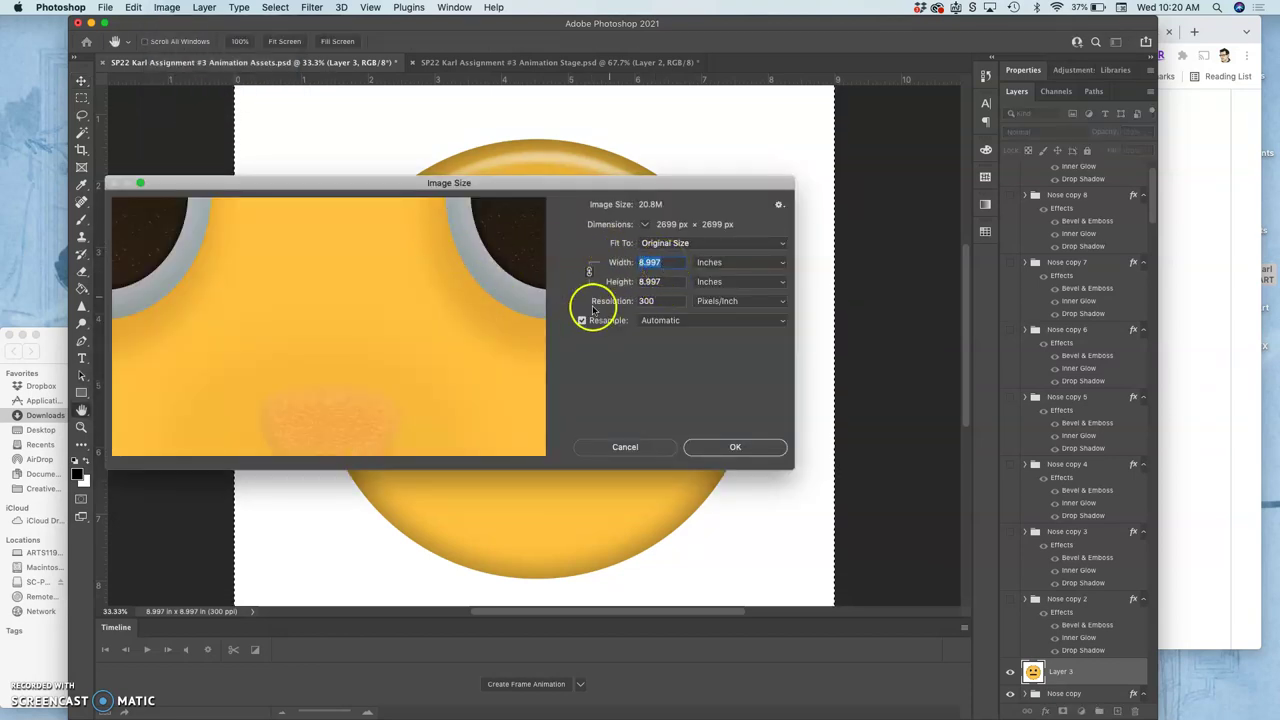
pyautogui.write('8')
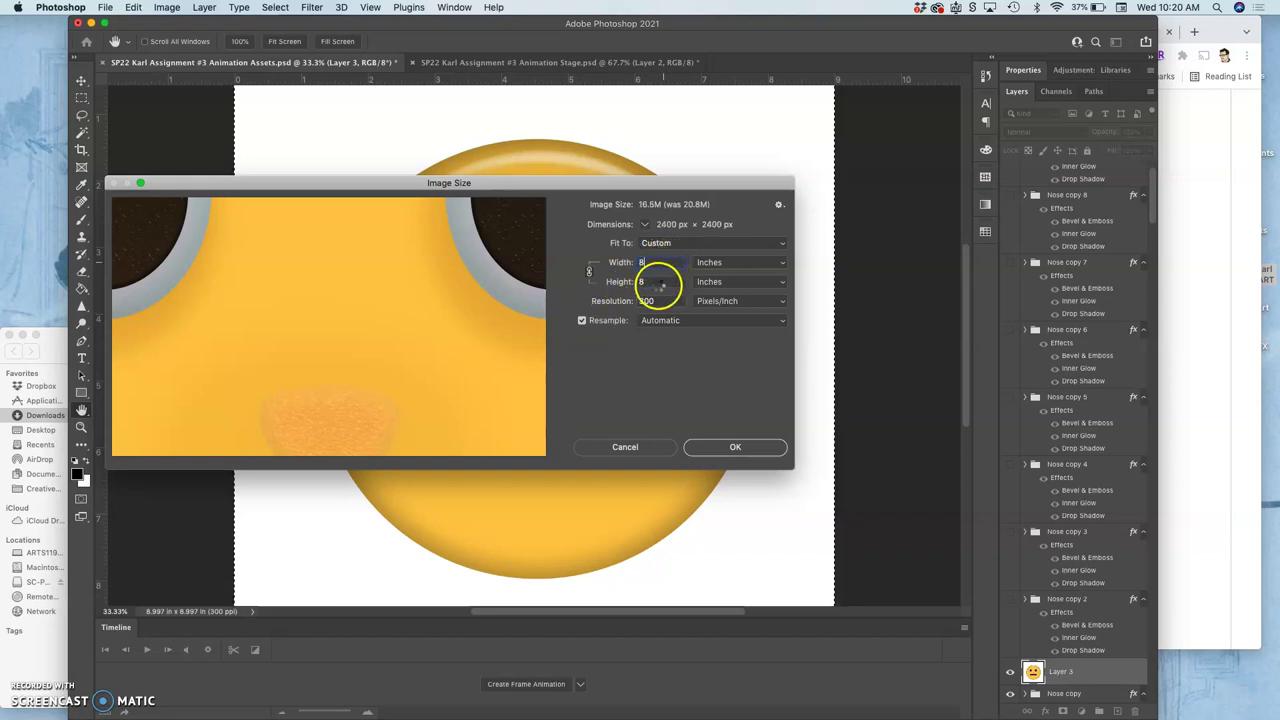
pyautogui.moveTo(659, 307); pyautogui.dragTo(631, 307)
pyautogui.write('150')
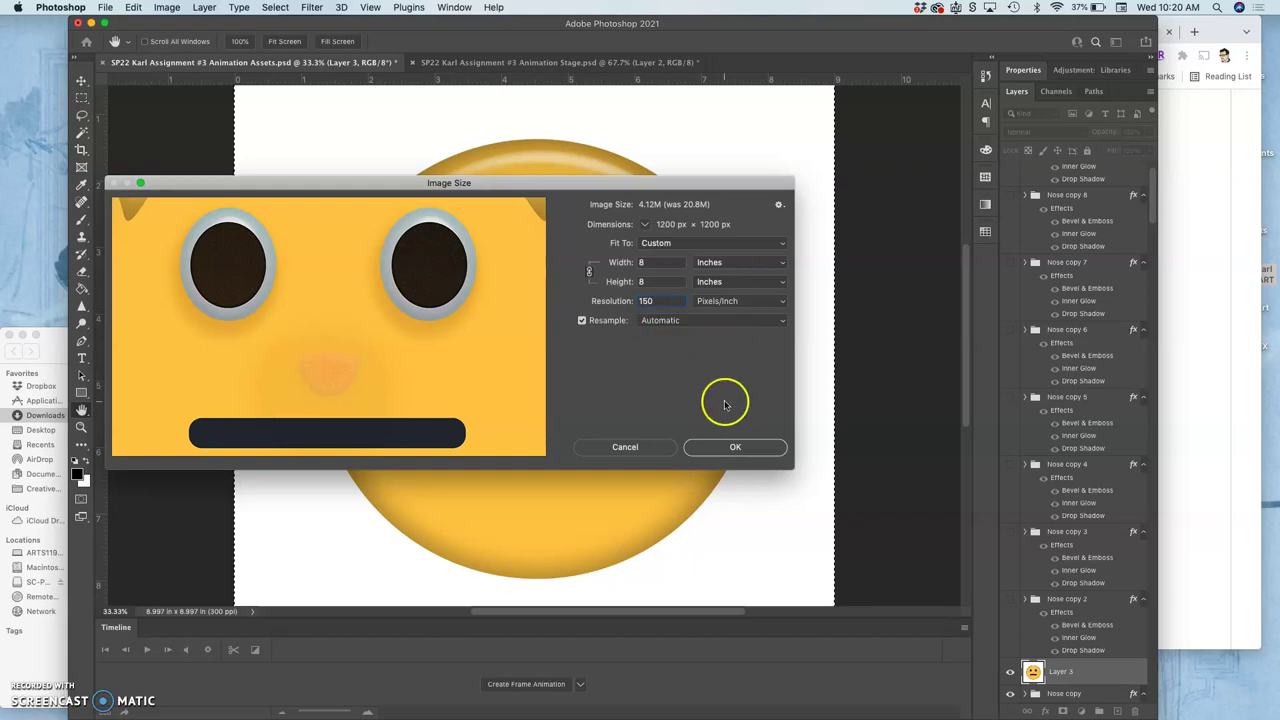
pyautogui.click(731, 445)
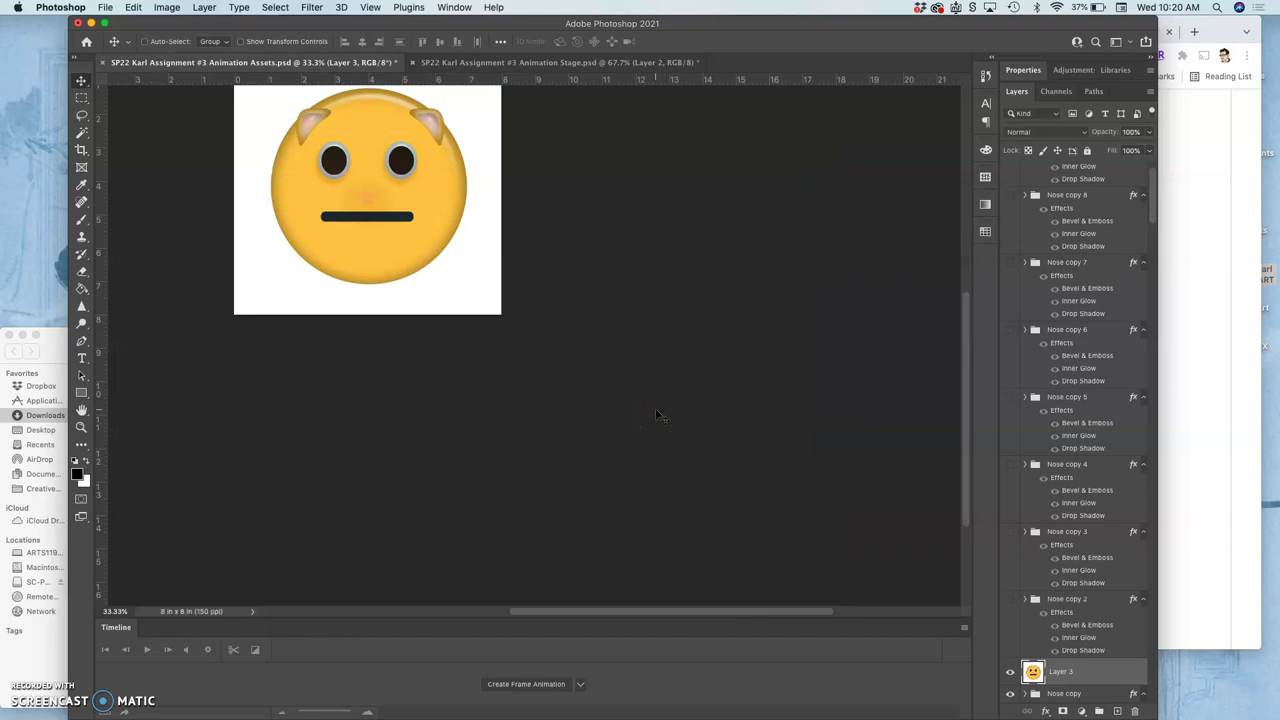
pyautogui.press('super+equal')
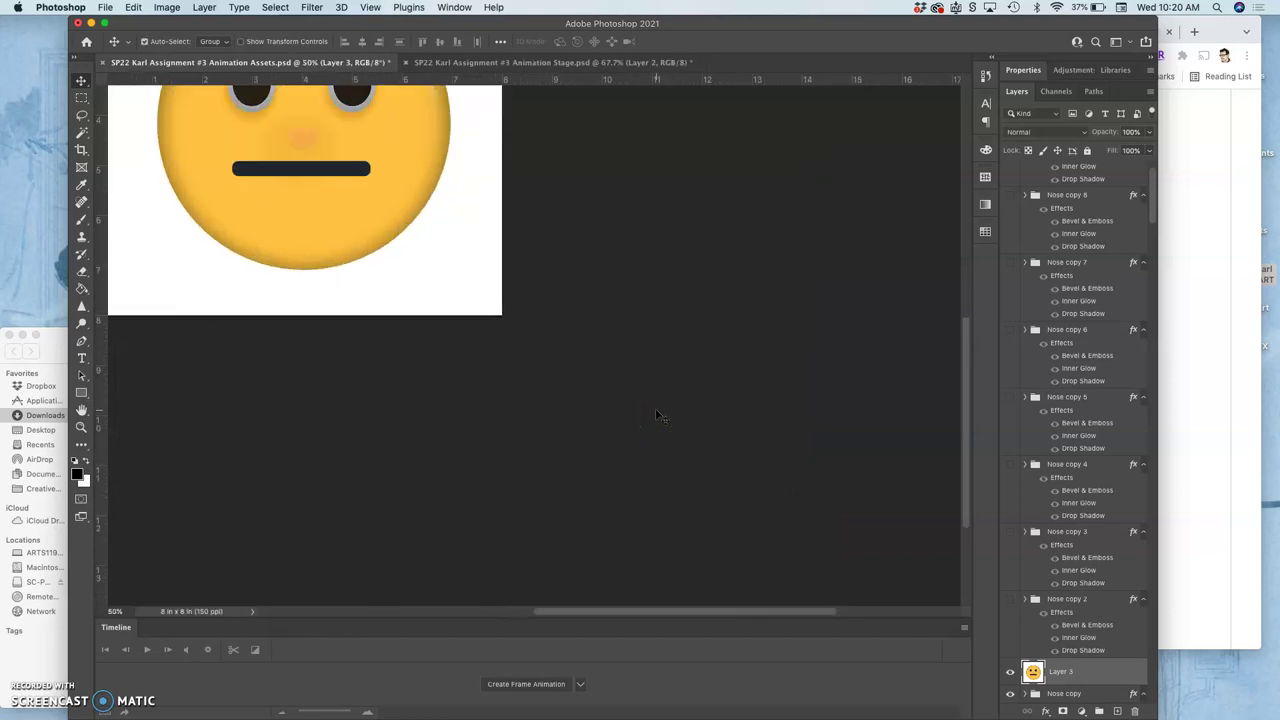
pyautogui.scroll(5, 656, 415)
pyautogui.hscroll(-5, 656, 415)
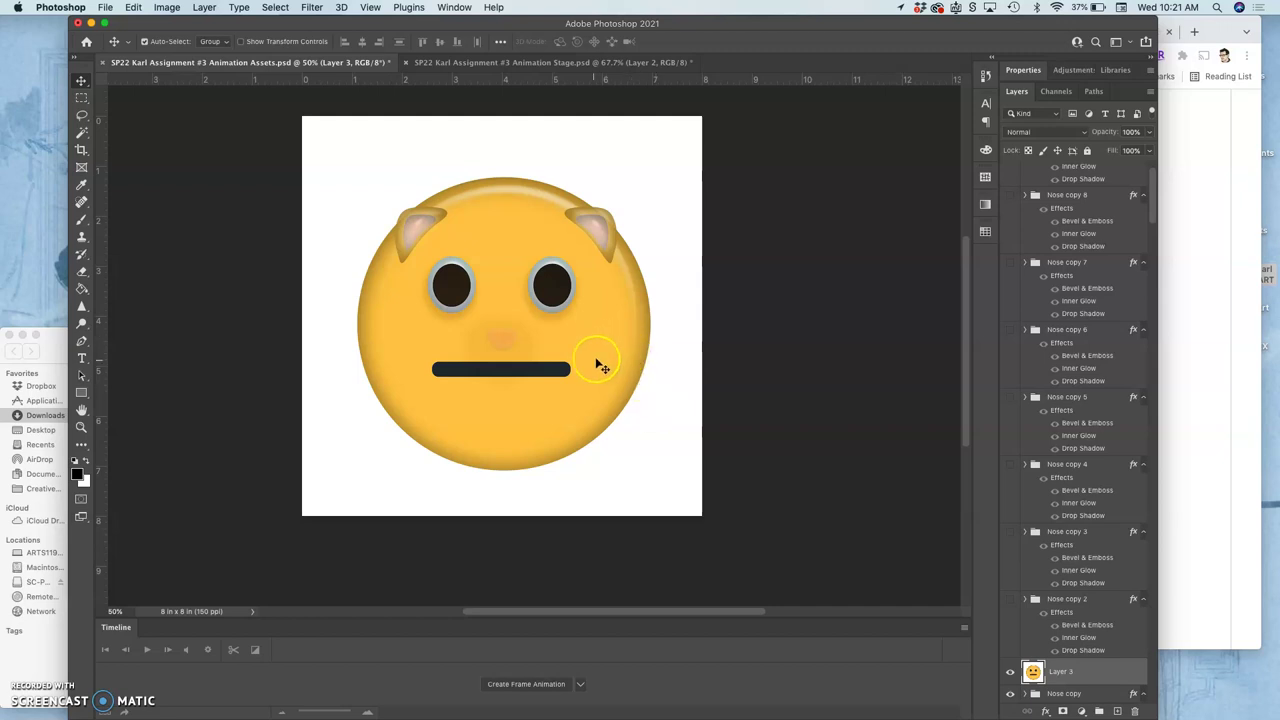
pyautogui.scroll(2, 612, 363)
pyautogui.hscroll(-2, 612, 363)
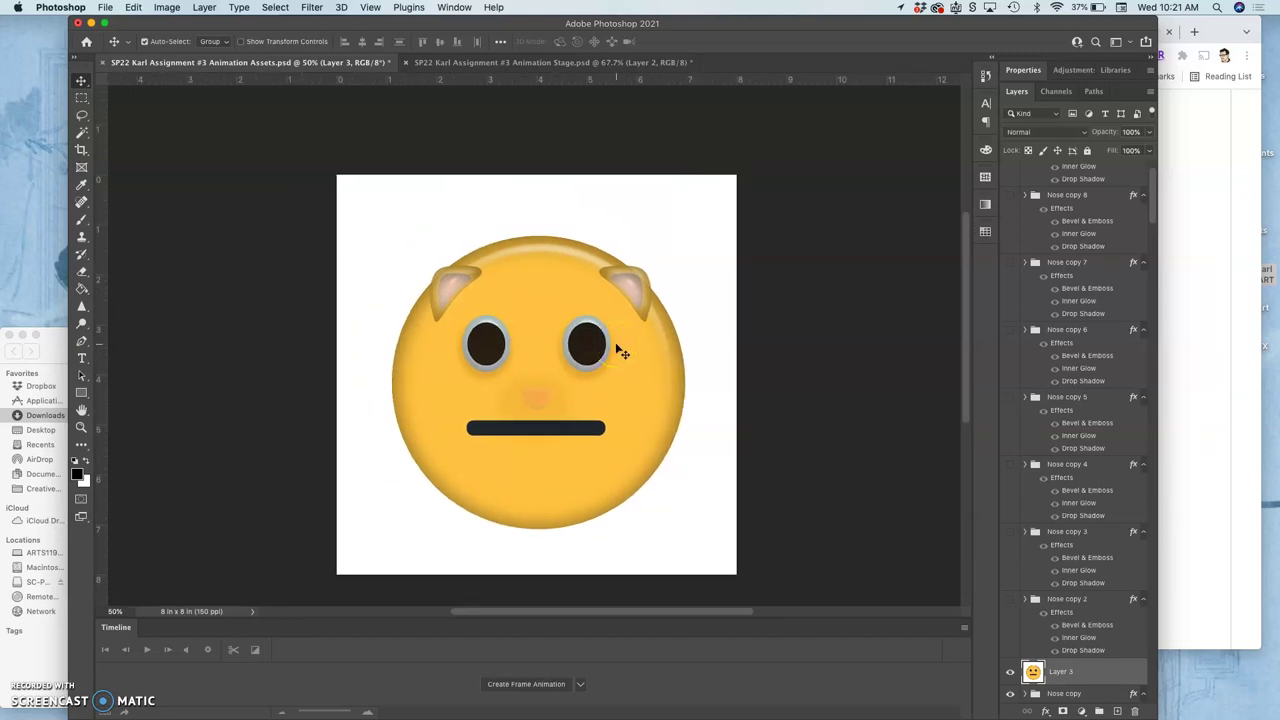
pyautogui.press('super+s')
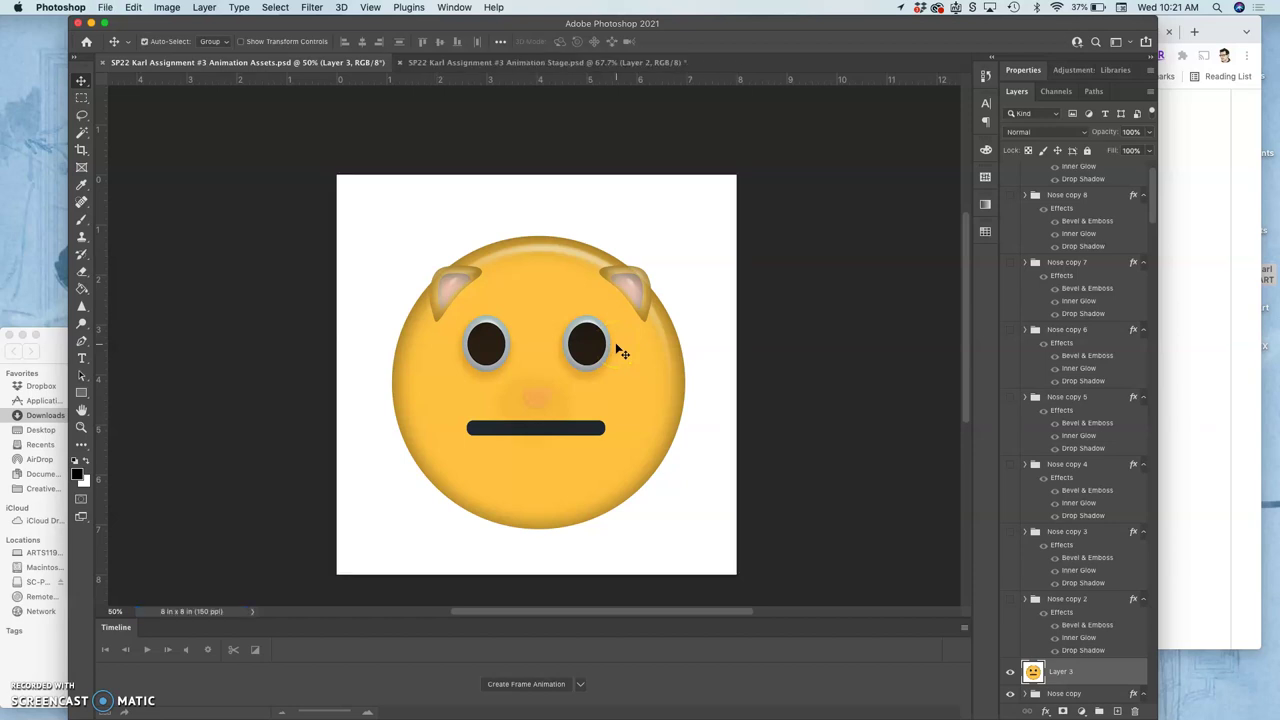
# Copy the entire resized face artwork and paste it into the Animation Stage document as a new layer above Layer 2.
pyautogui.press('super+a')
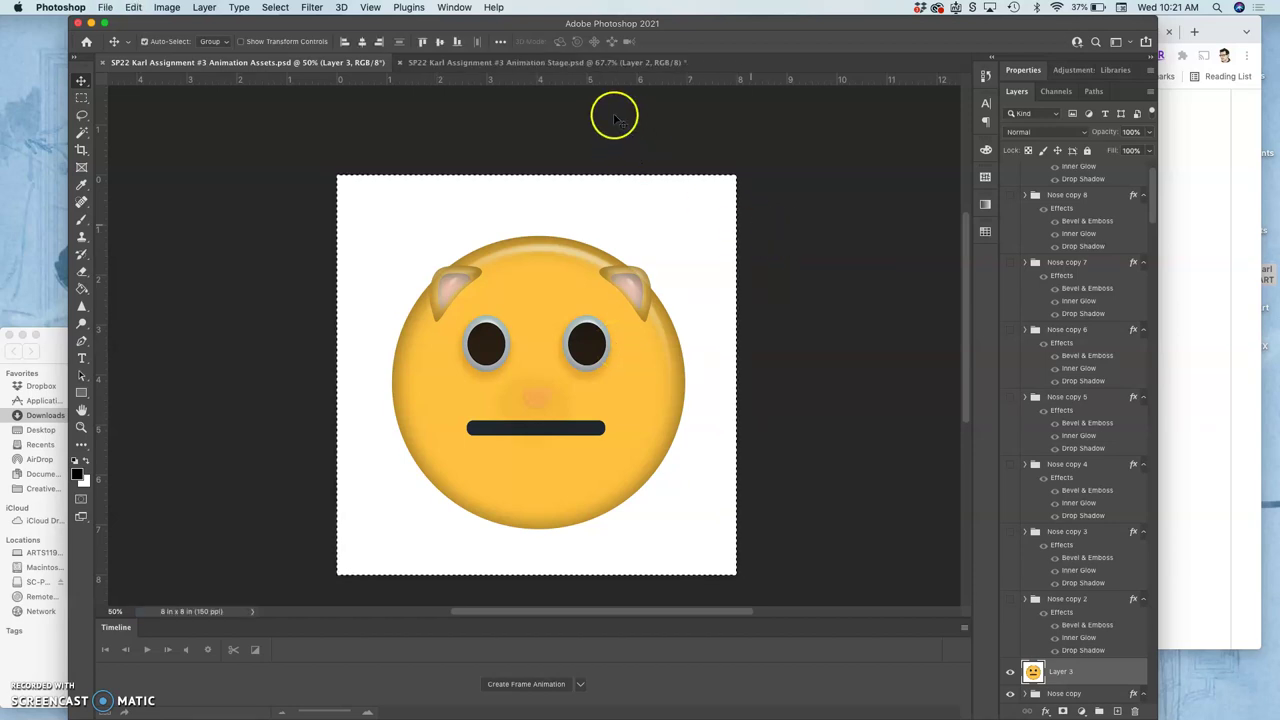
pyautogui.click(570, 63)
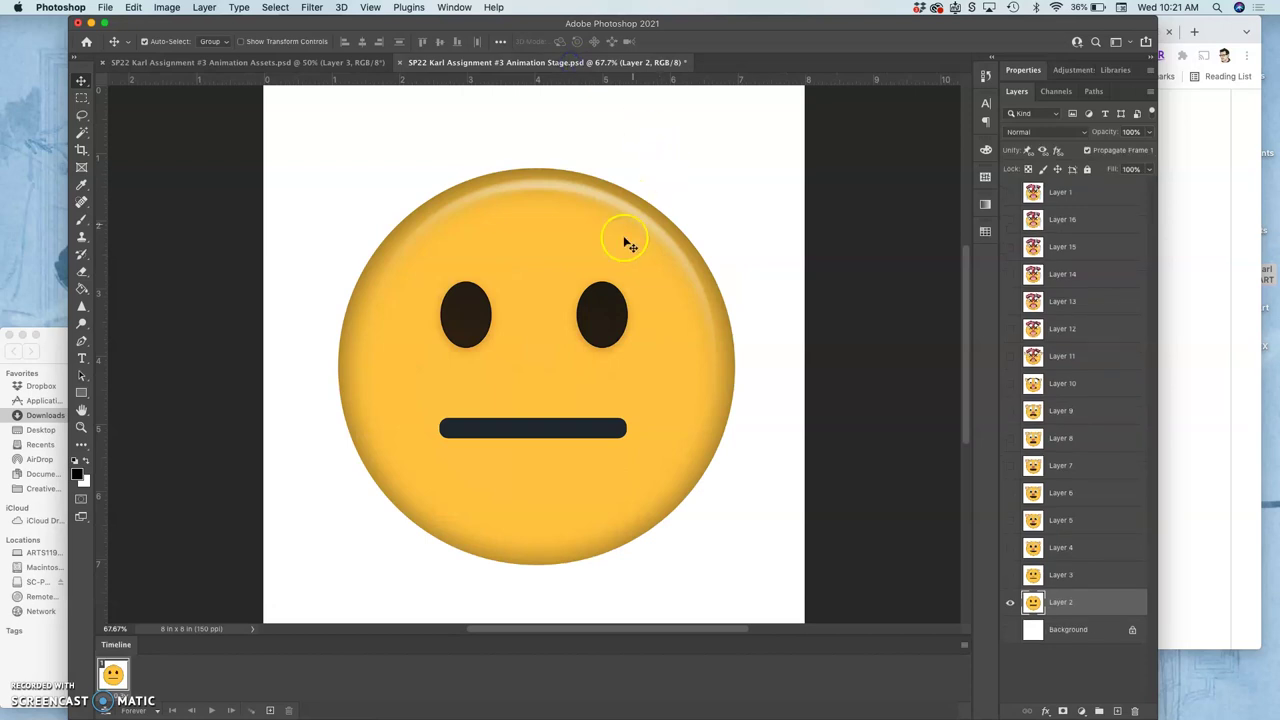
pyautogui.press('super+v')
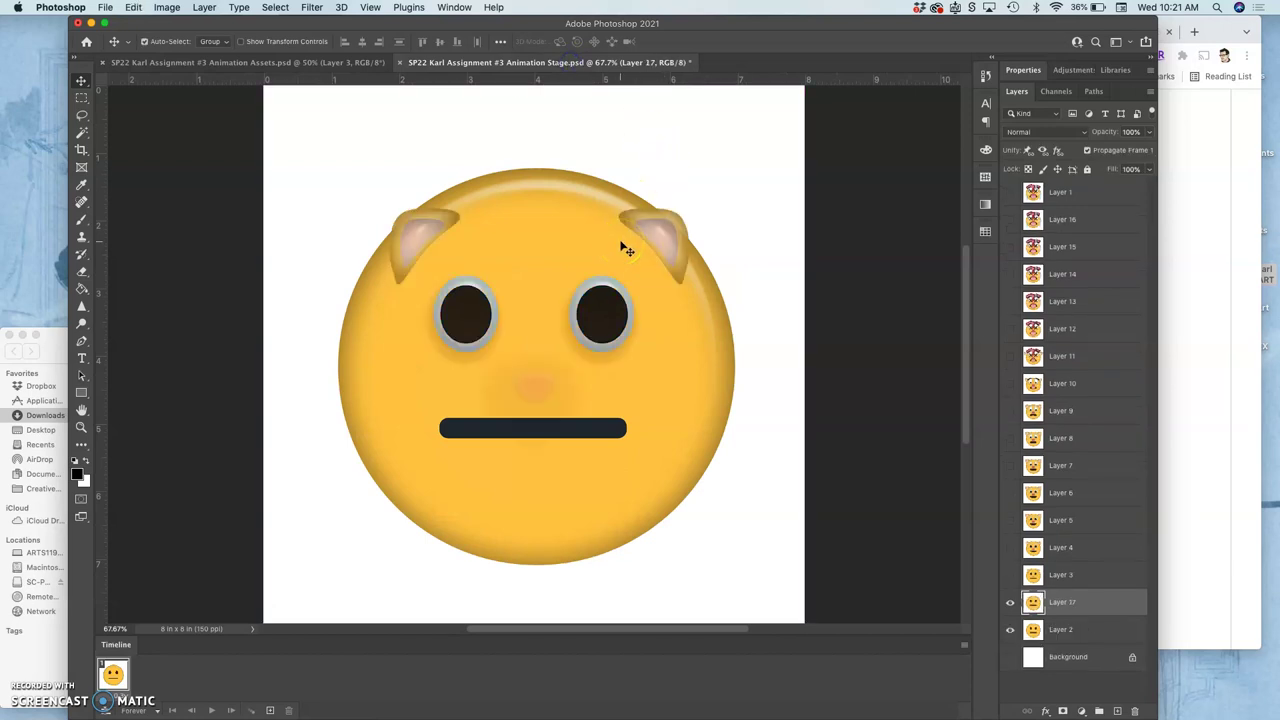
# Toggle the visibility of the pasted layer and Layer 3 to compare the two neighbouring animation frames.
pyautogui.click(1009, 604)
pyautogui.click(1009, 604)
pyautogui.click(1008, 584)
pyautogui.click(1008, 584)
pyautogui.click(1008, 584)
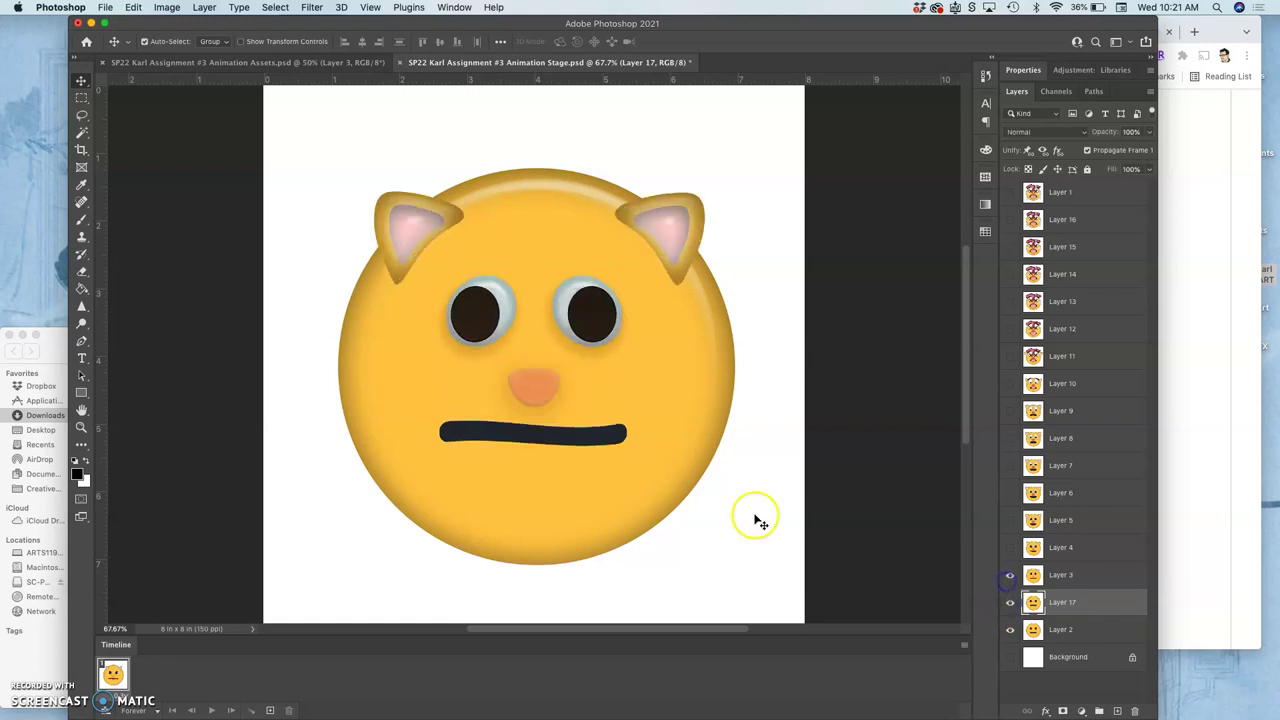
pyautogui.click(1010, 578)
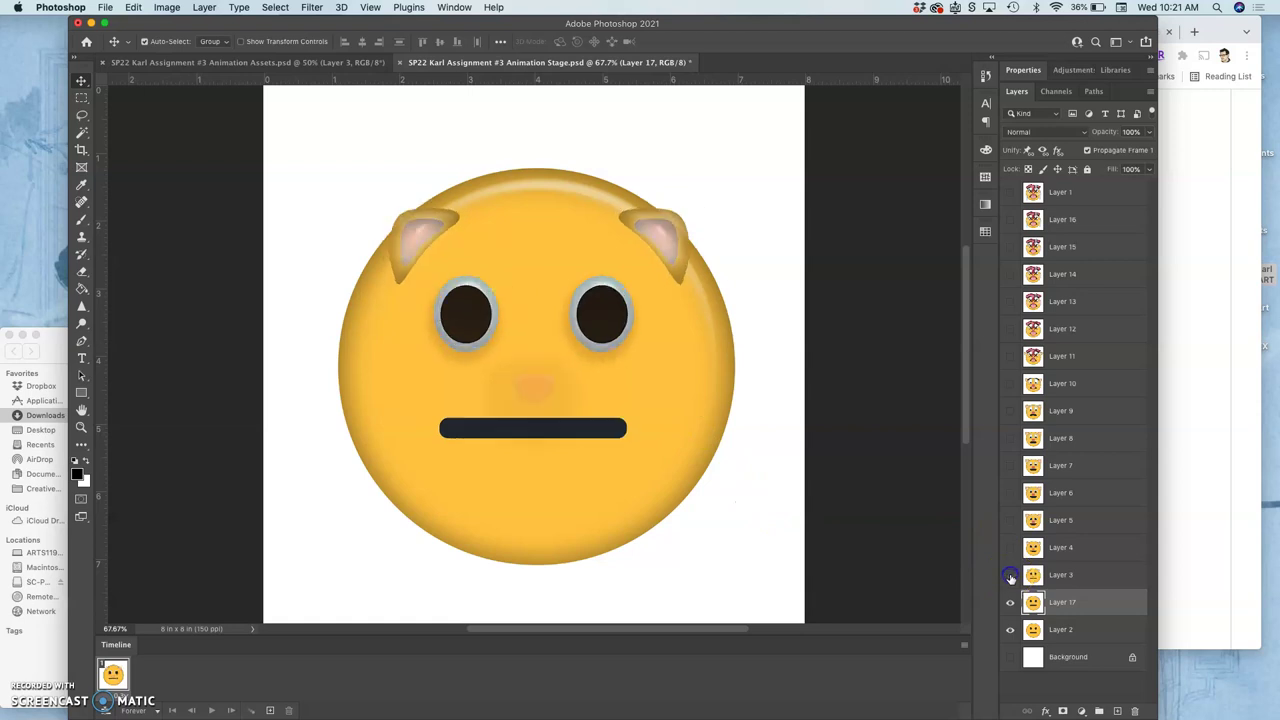
pyautogui.click(1010, 578)
pyautogui.click(1010, 578)
pyautogui.click(1010, 578)
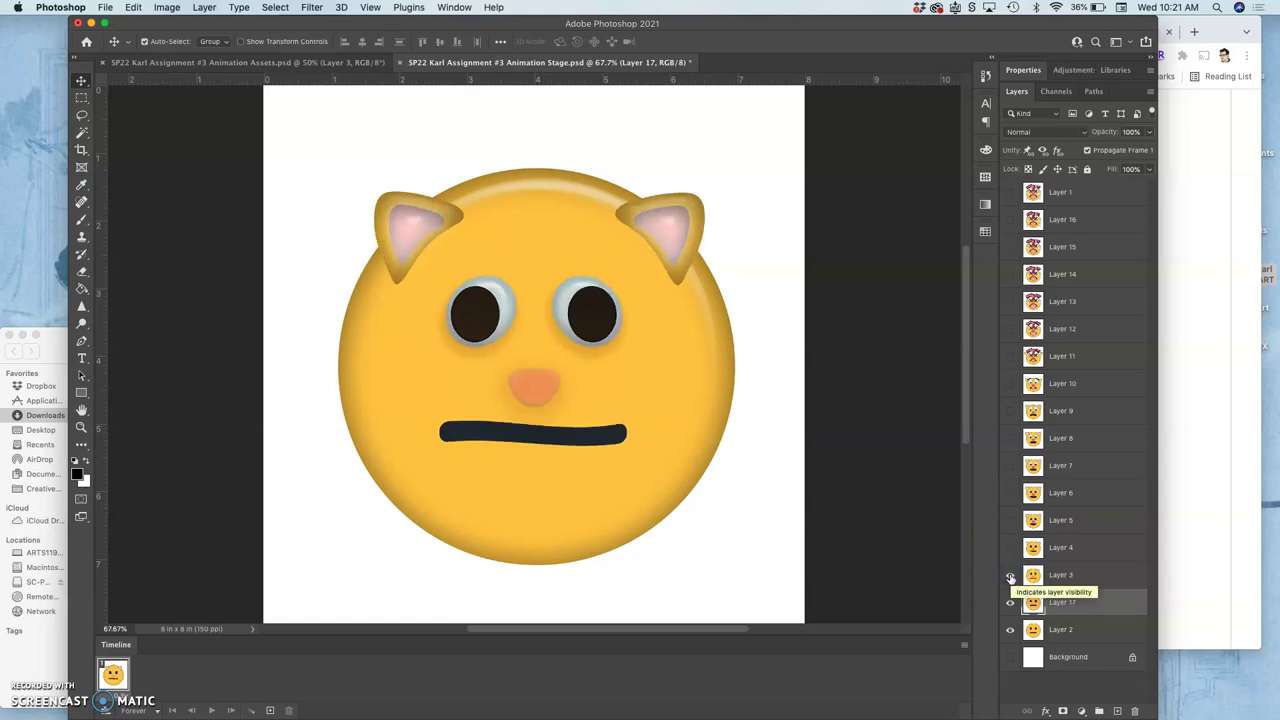
pyautogui.click(1010, 578)
# Save the Animation Stage document with the pasted layer selected, and make Layer 3 visible.
pyautogui.click(1057, 603)
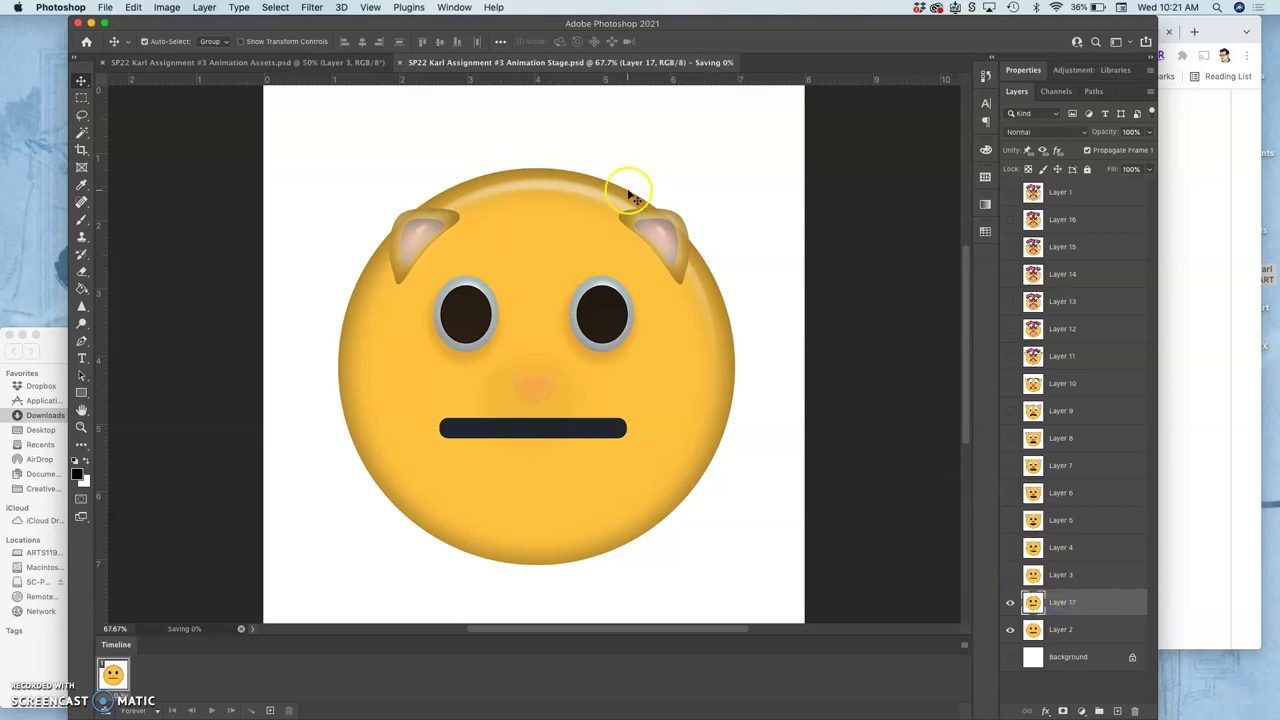
pyautogui.press('super')
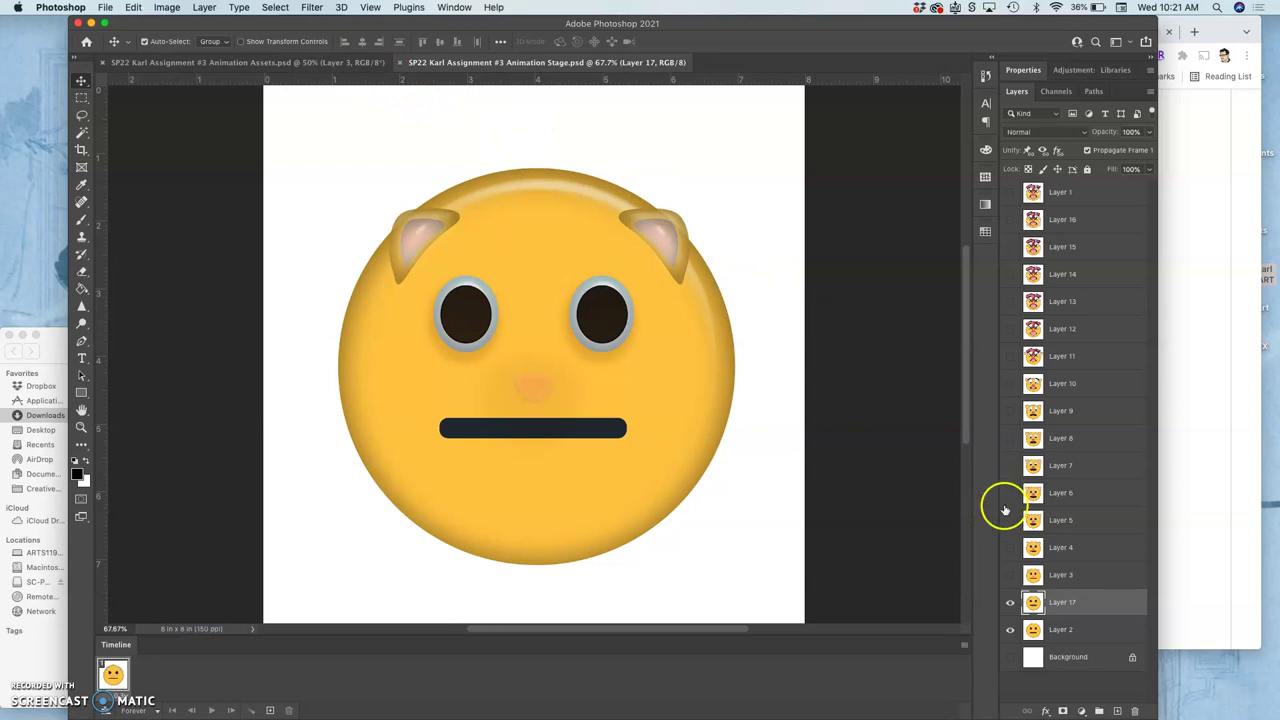
pyautogui.click(1010, 575)
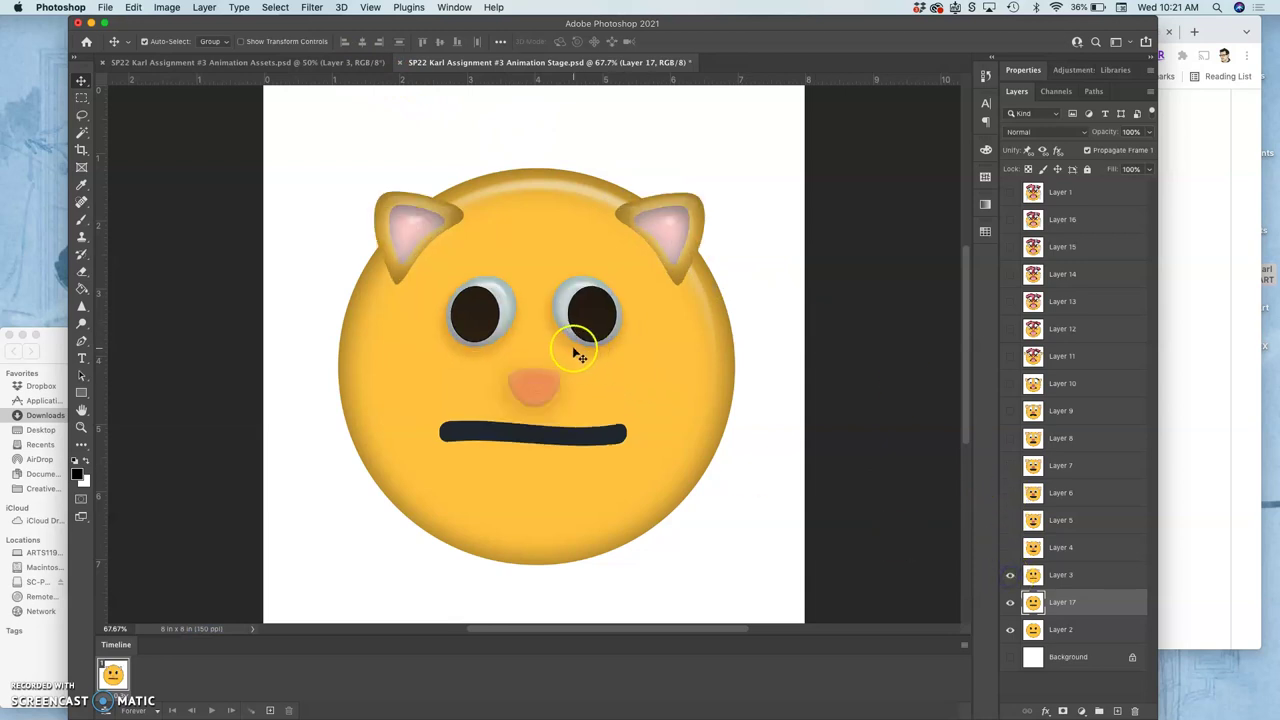
# Delete the flattened face layer, Layer 3, from the Animation Assets document.
pyautogui.click(325, 63)
pyautogui.moveTo(528, 294); pyautogui.dragTo(500, 249)
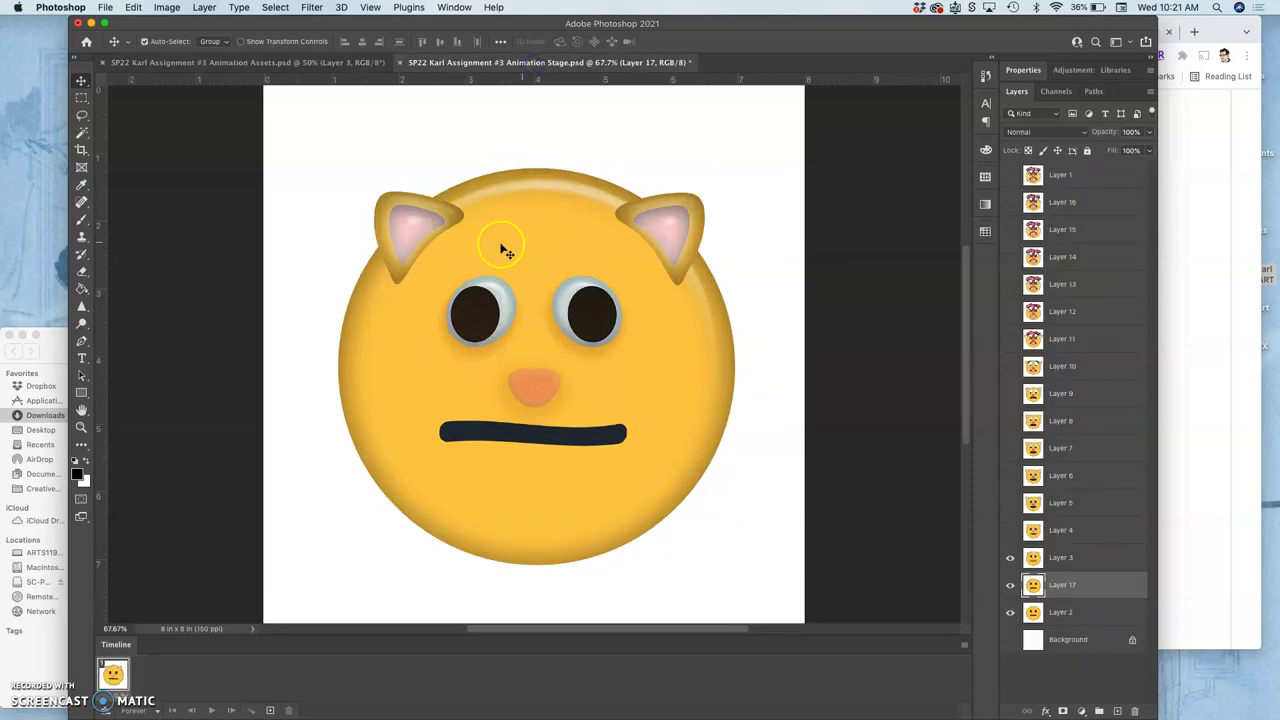
pyautogui.click(288, 64)
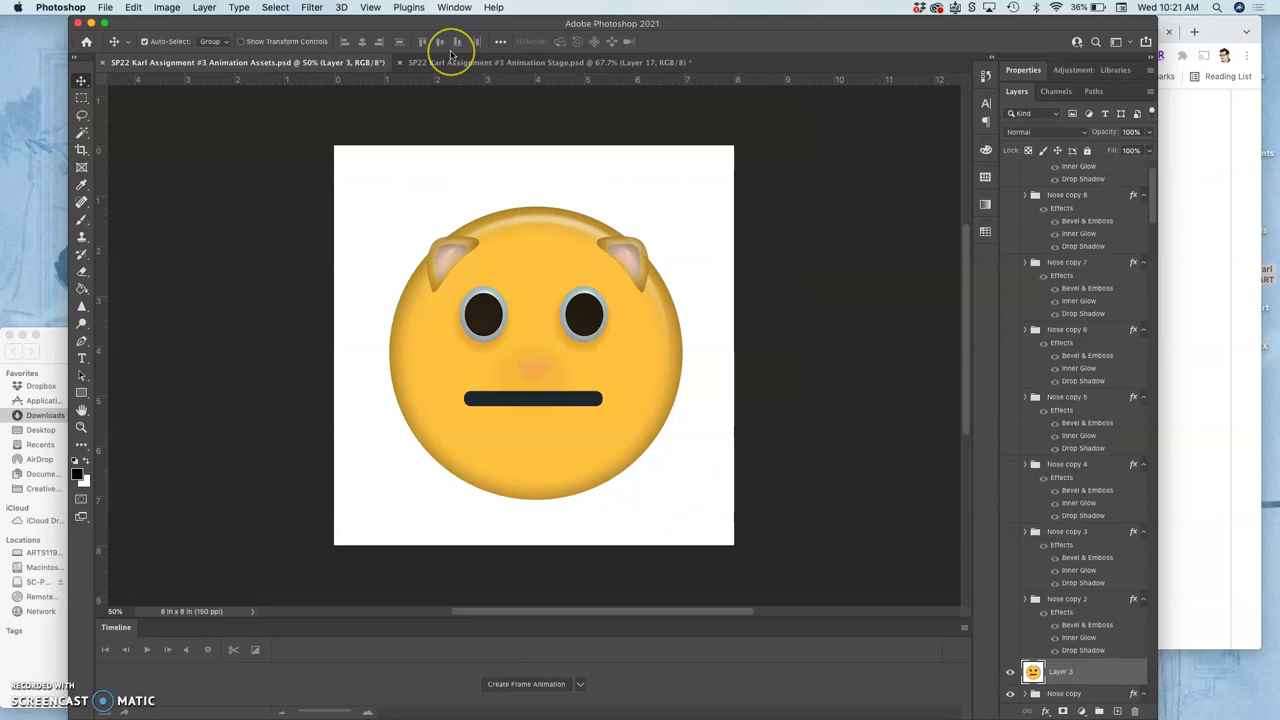
pyautogui.press('Delete')
pyautogui.click(585, 318)
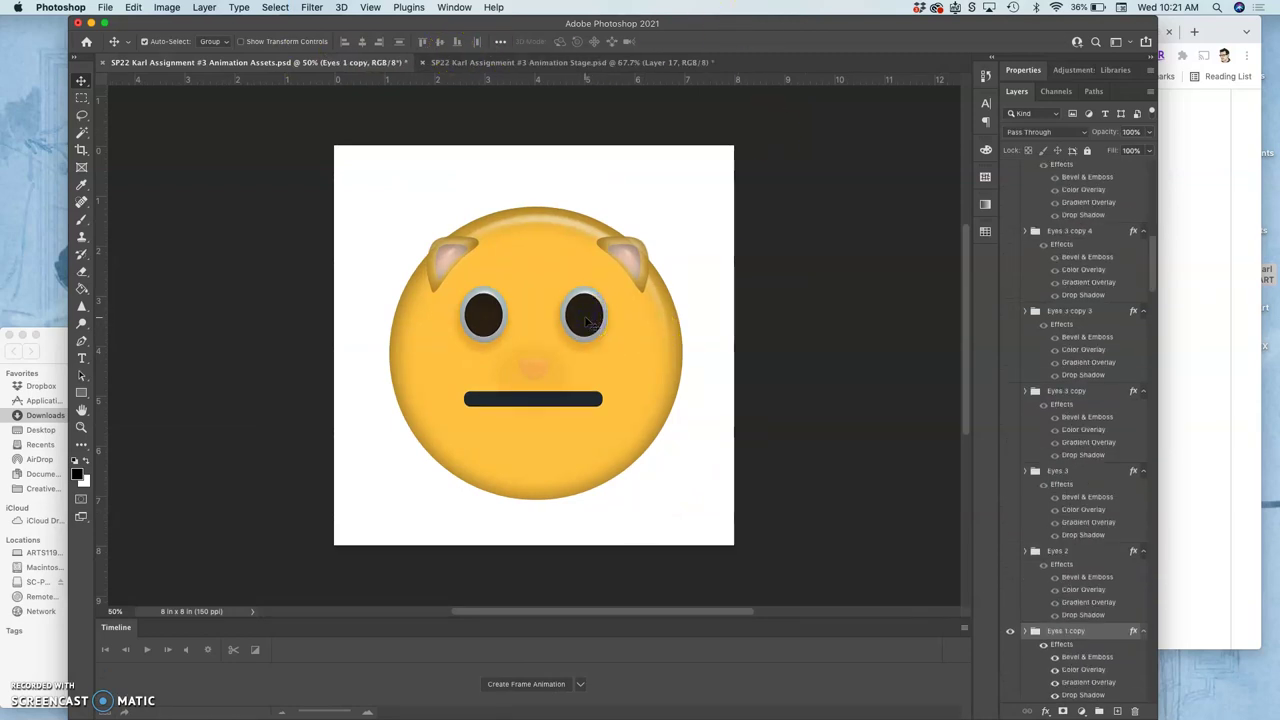
pyautogui.scroll(-2, 1051, 543)
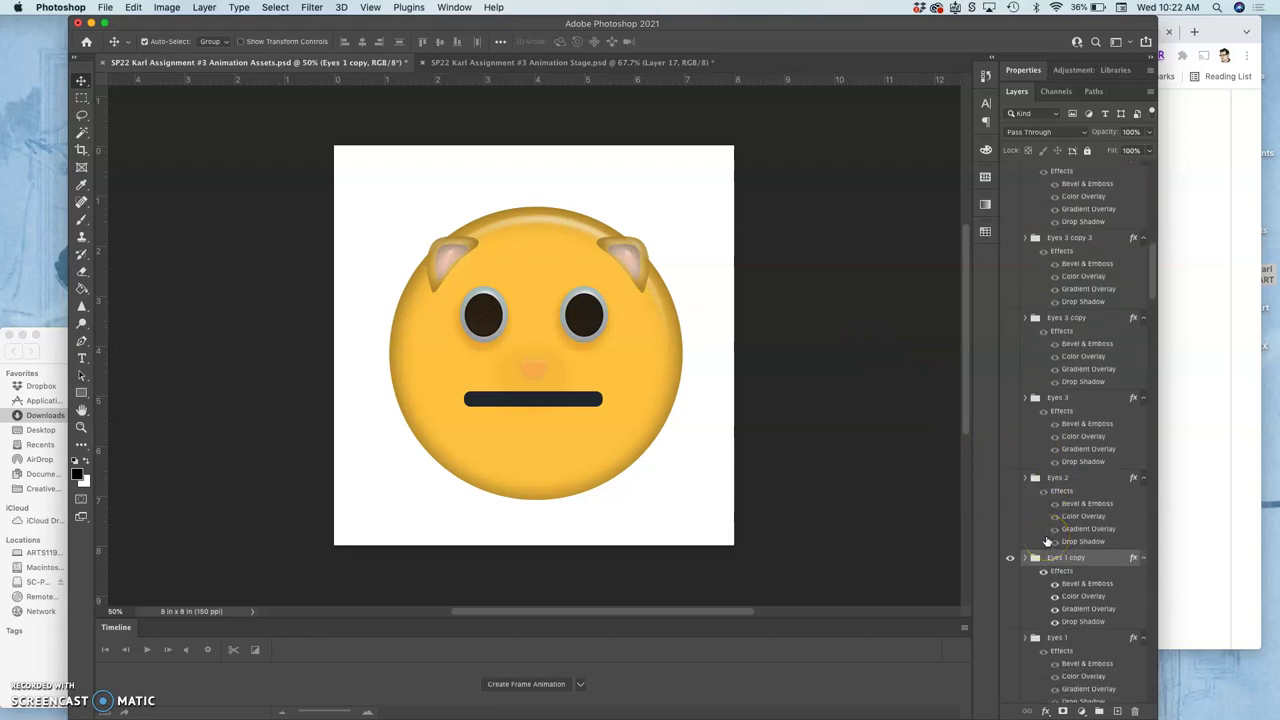
pyautogui.hotkey('ctrl', 't')
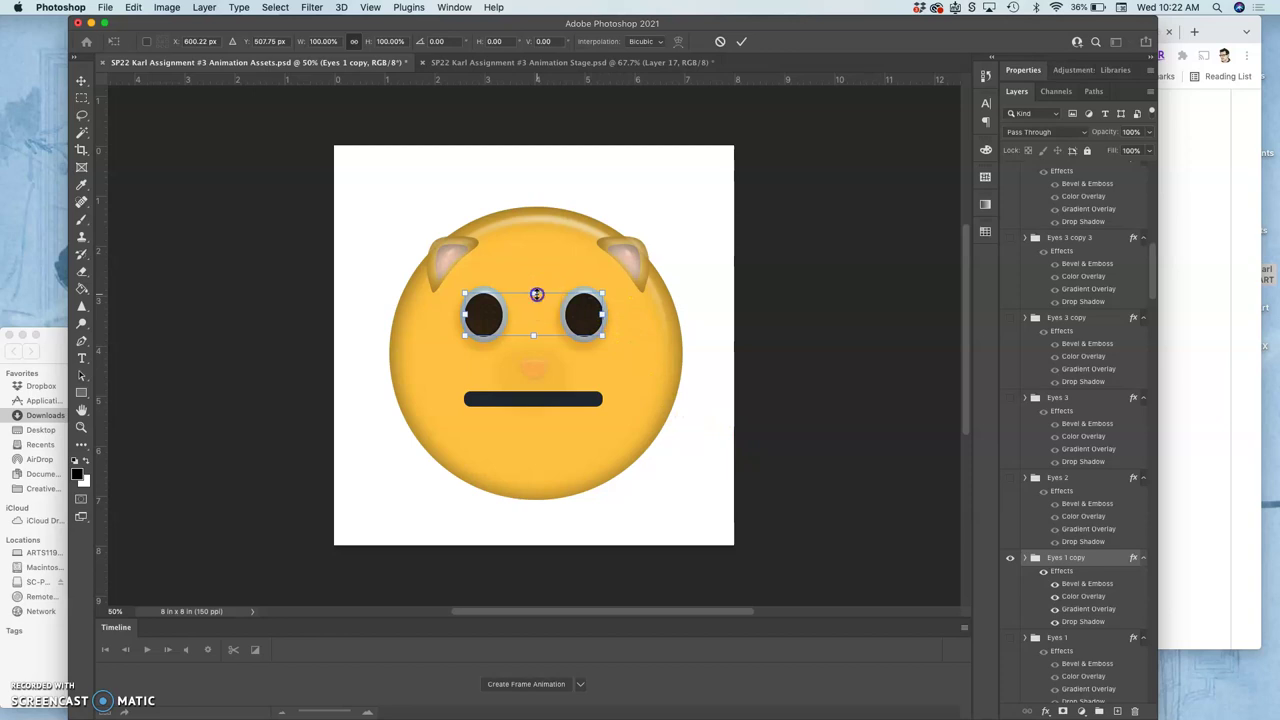
pyautogui.press('Return')
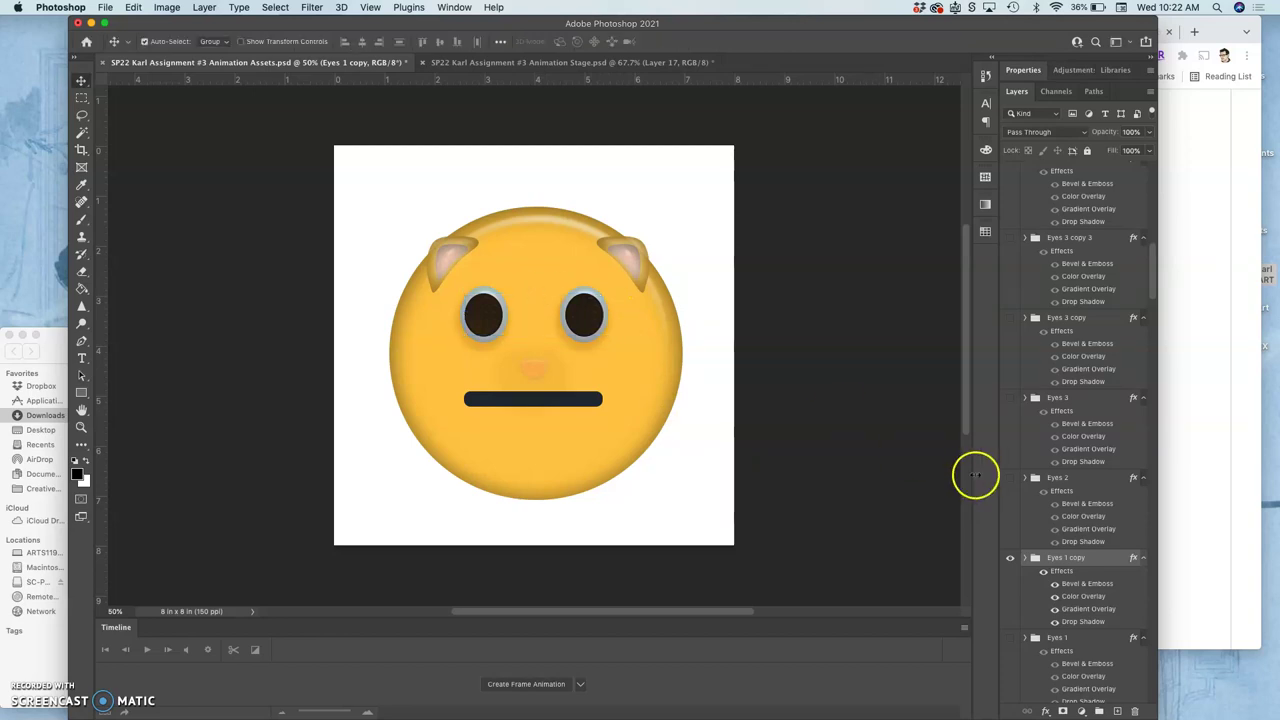
# Make the Eyes 2 group visible above Eyes 1 copy and duplicate it.
pyautogui.click(1009, 478)
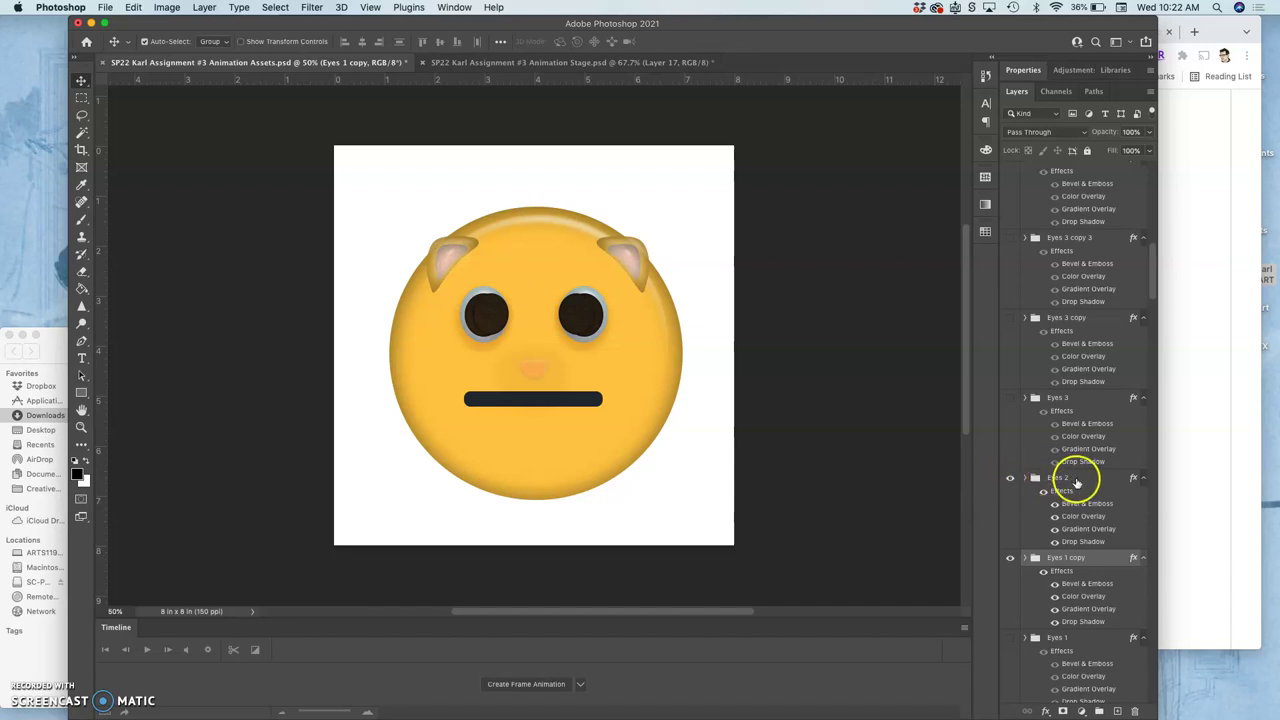
pyautogui.click(1077, 483)
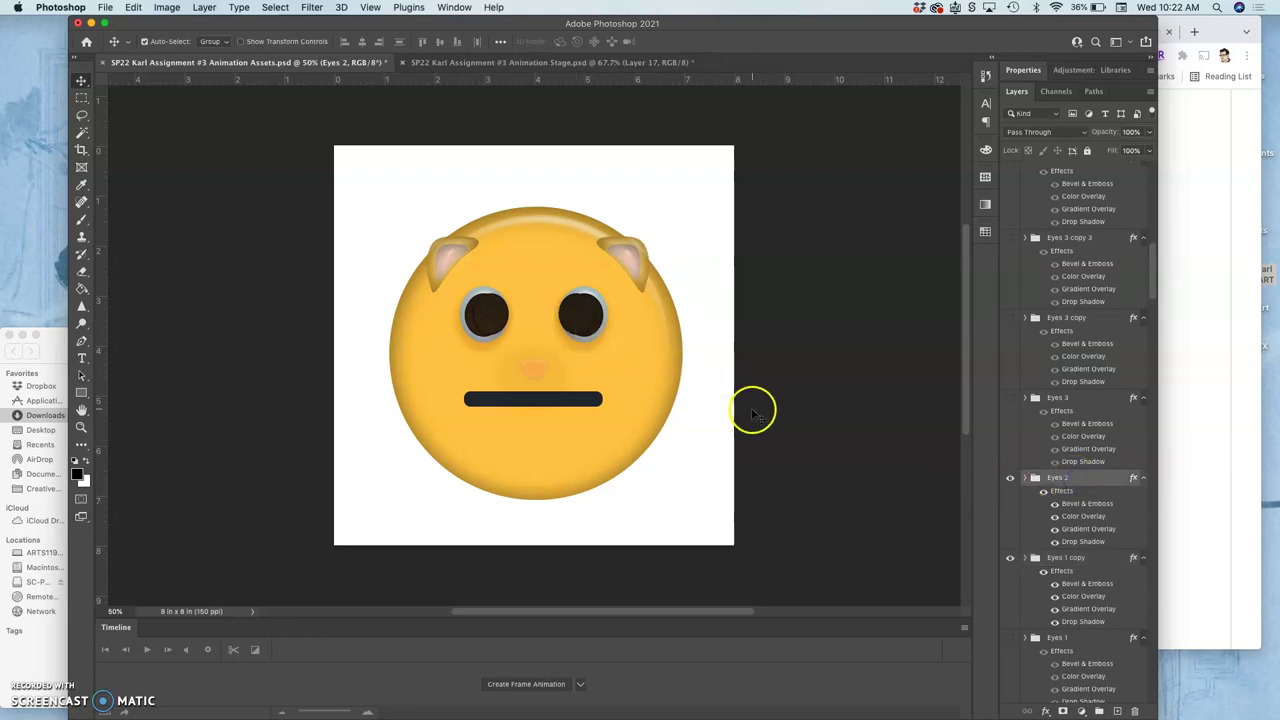
pyautogui.click(1009, 478)
pyautogui.hotkey('ctrl', 'j')
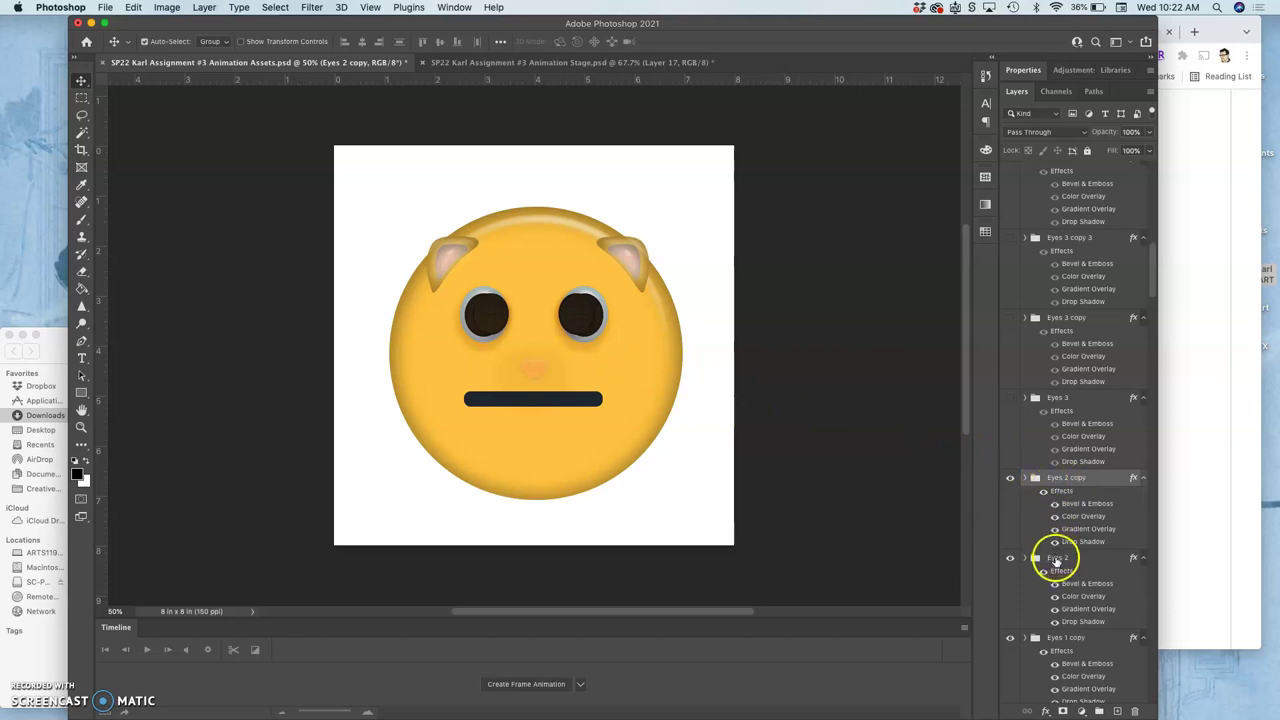
# Hide the Eyes 2 copy group and select the original Eyes 2 group for editing.
pyautogui.click(1057, 560)
pyautogui.click(1009, 478)
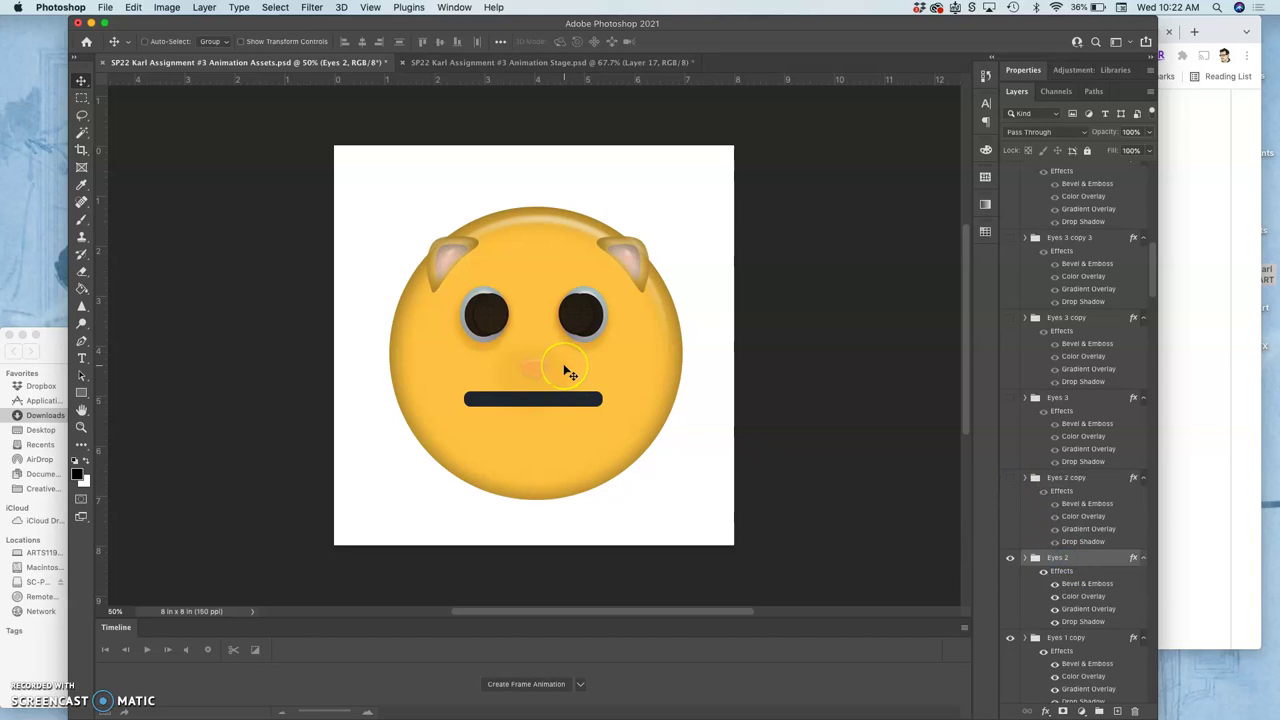
pyautogui.press('super+equal')
pyautogui.press('super+equal')
pyautogui.press('super+equal')
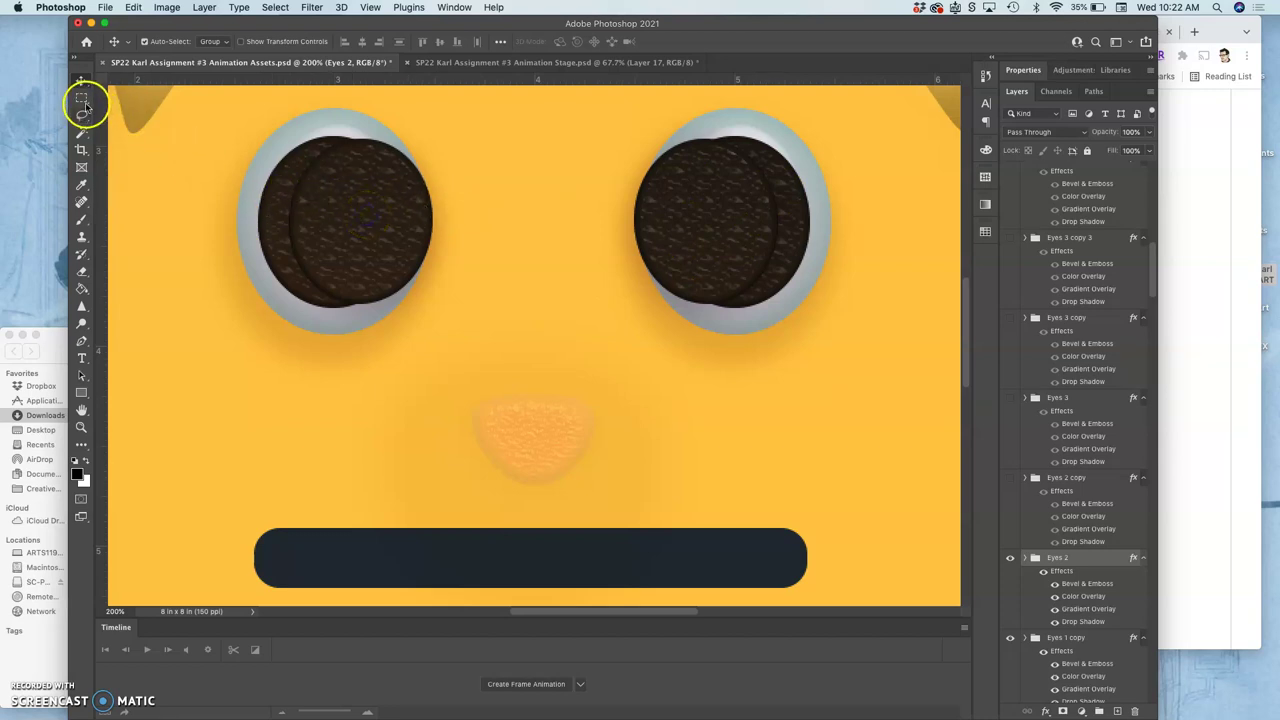
# Shift the left eye's pupil, Ellipse 9 copy 2 in the Eyes 2 group, about 9 px to the left.
pyautogui.click(1024, 558)
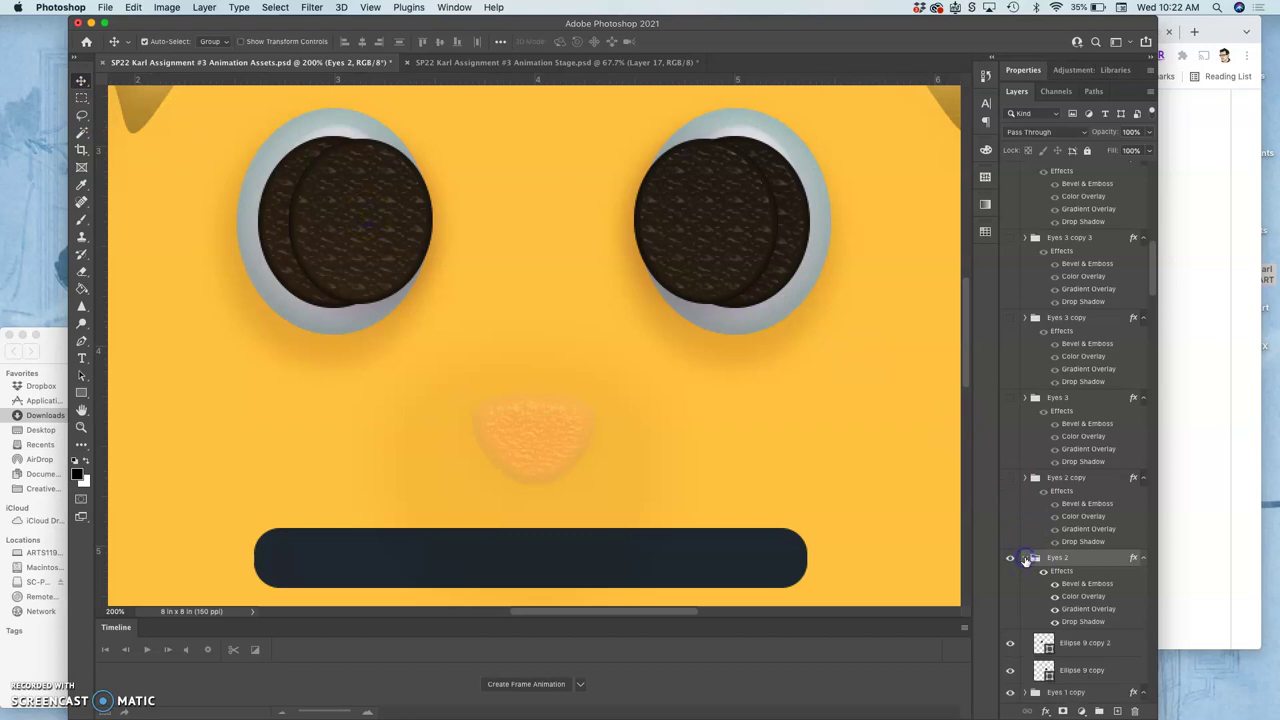
pyautogui.scroll(-1, 1054, 618)
pyautogui.click(1060, 618)
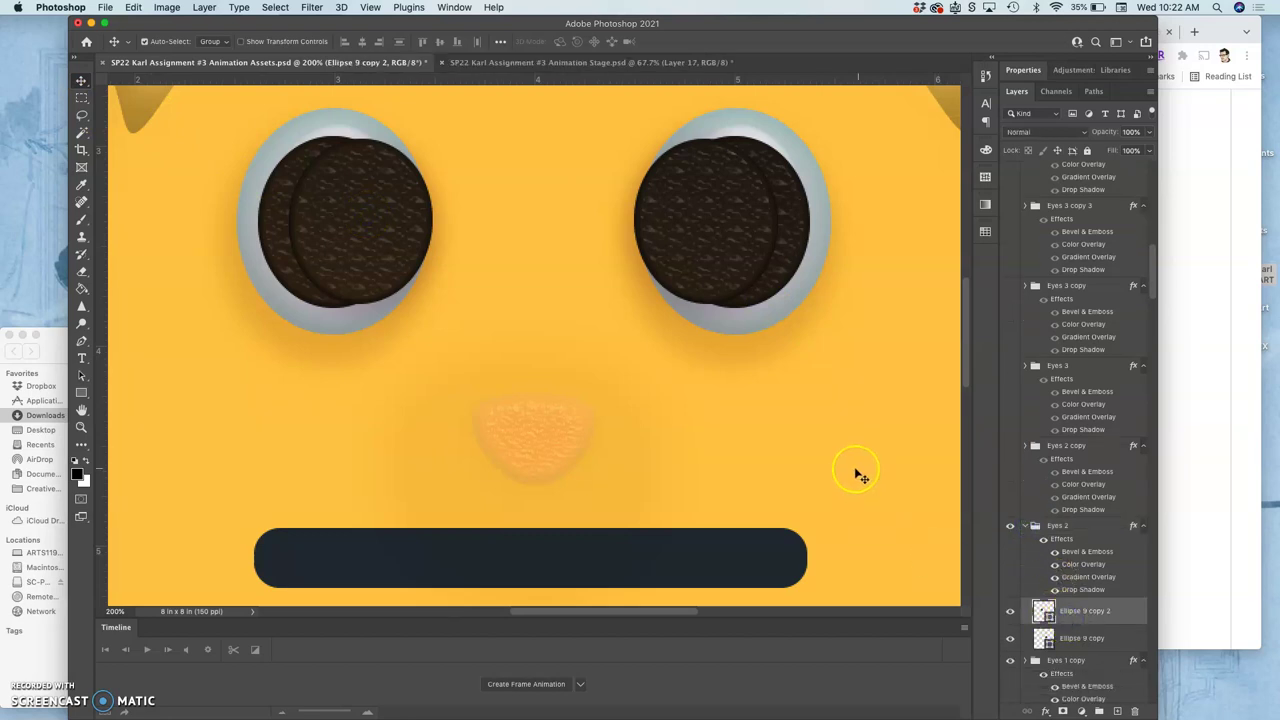
pyautogui.hotkey('ctrl', 't')
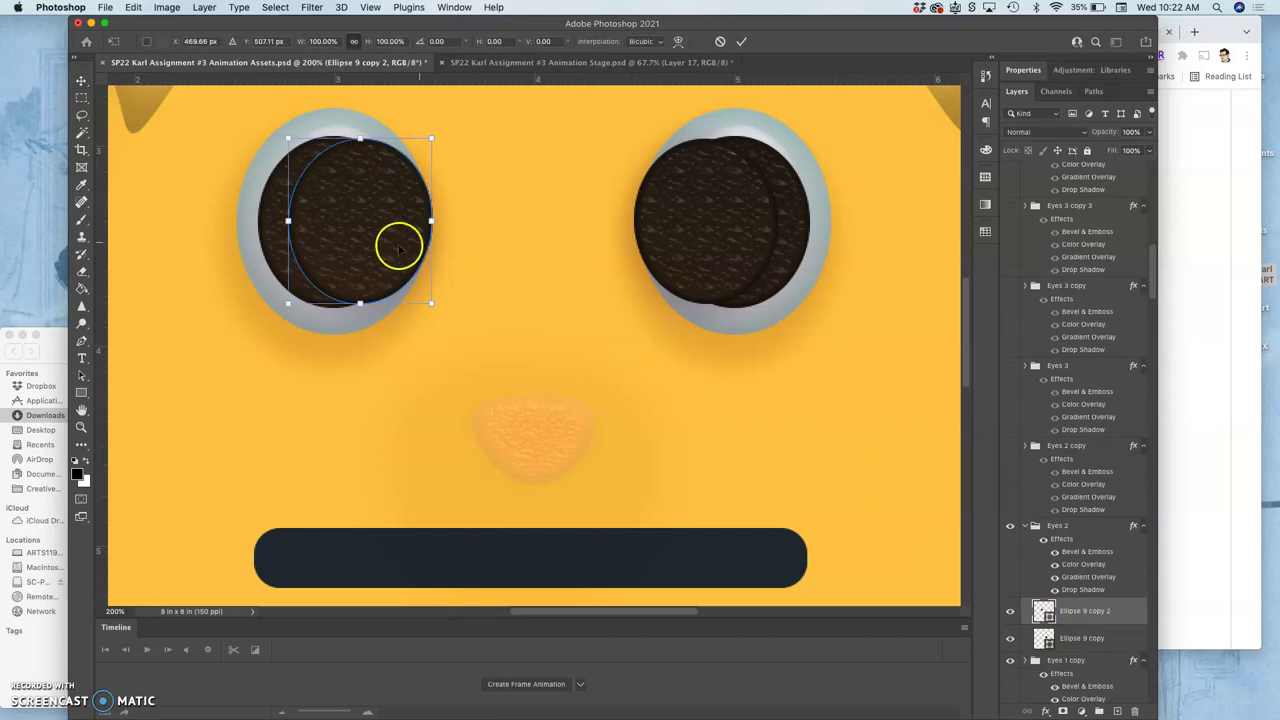
pyautogui.press('Left')
pyautogui.press('Left')
pyautogui.press('Left')
pyautogui.press('Left')
pyautogui.press('Left')
pyautogui.press('Left')
pyautogui.press('Left')
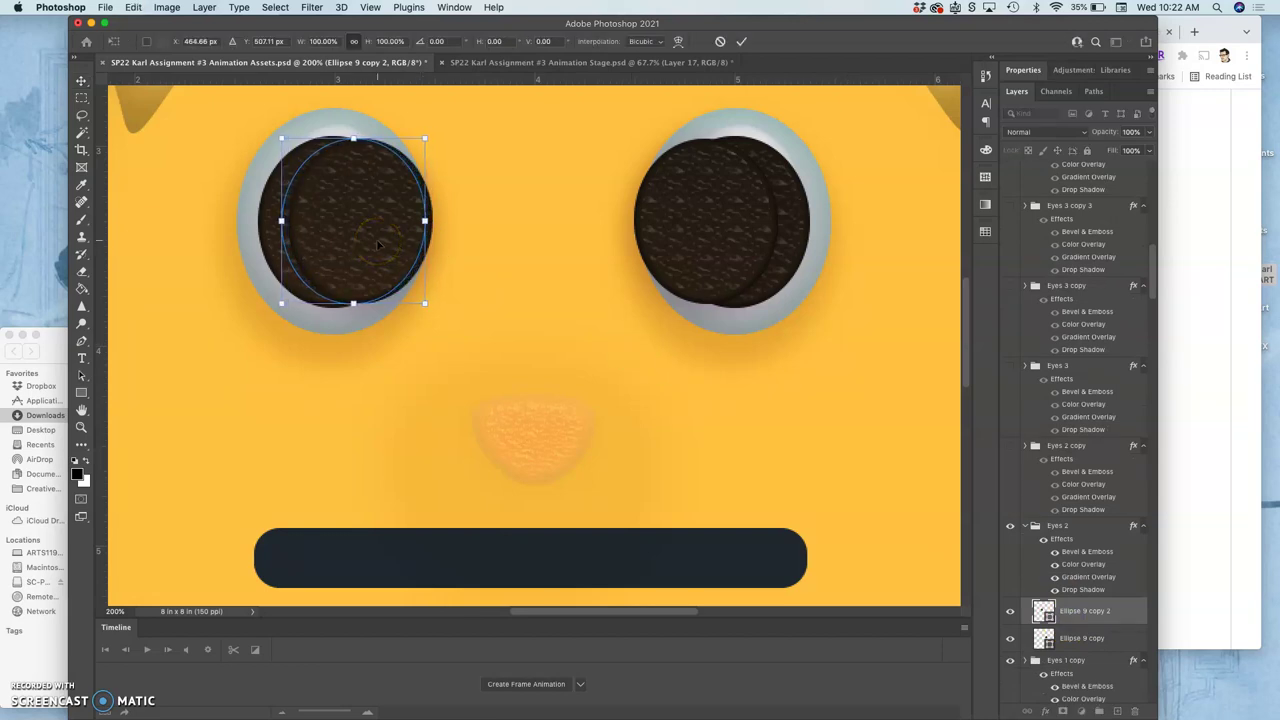
pyautogui.press('Left')
pyautogui.press('Left')
pyautogui.press('Left')
pyautogui.press('Right')
pyautogui.press('Return')
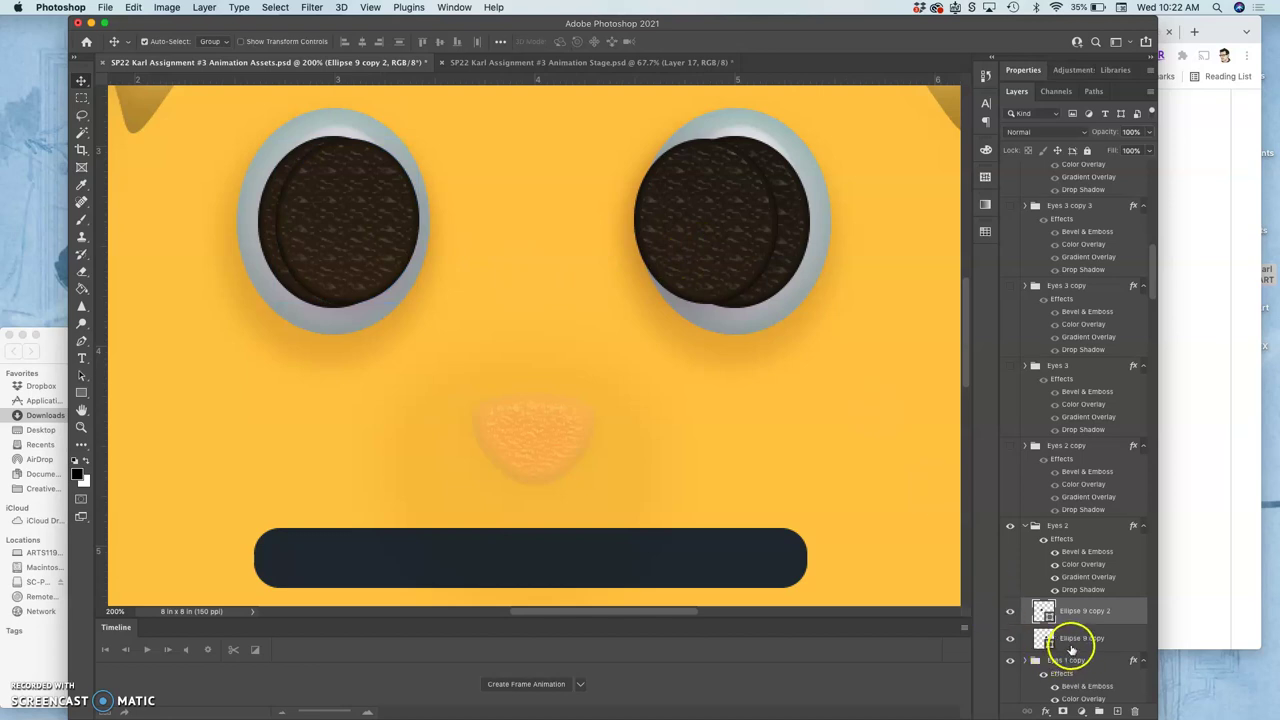
pyautogui.click(733, 265)
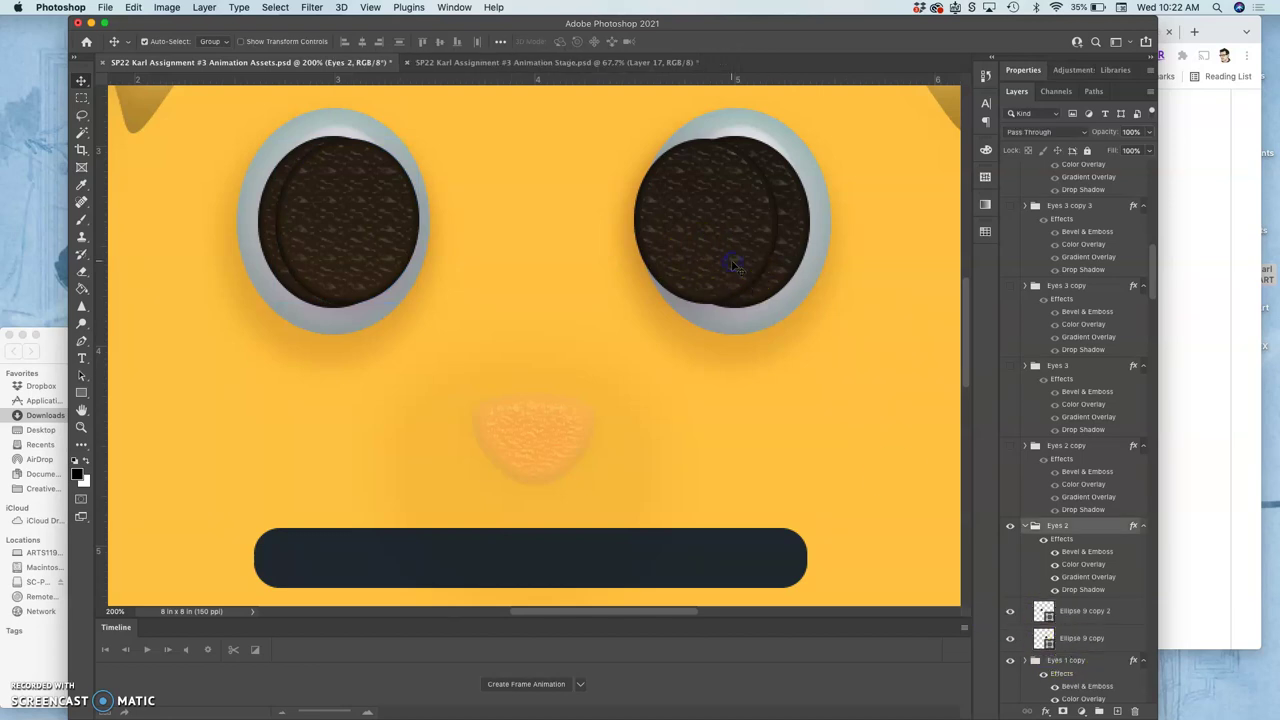
pyautogui.press('Right')
pyautogui.press('Right')
pyautogui.press('Right')
pyautogui.press('Right')
pyautogui.press('Right')
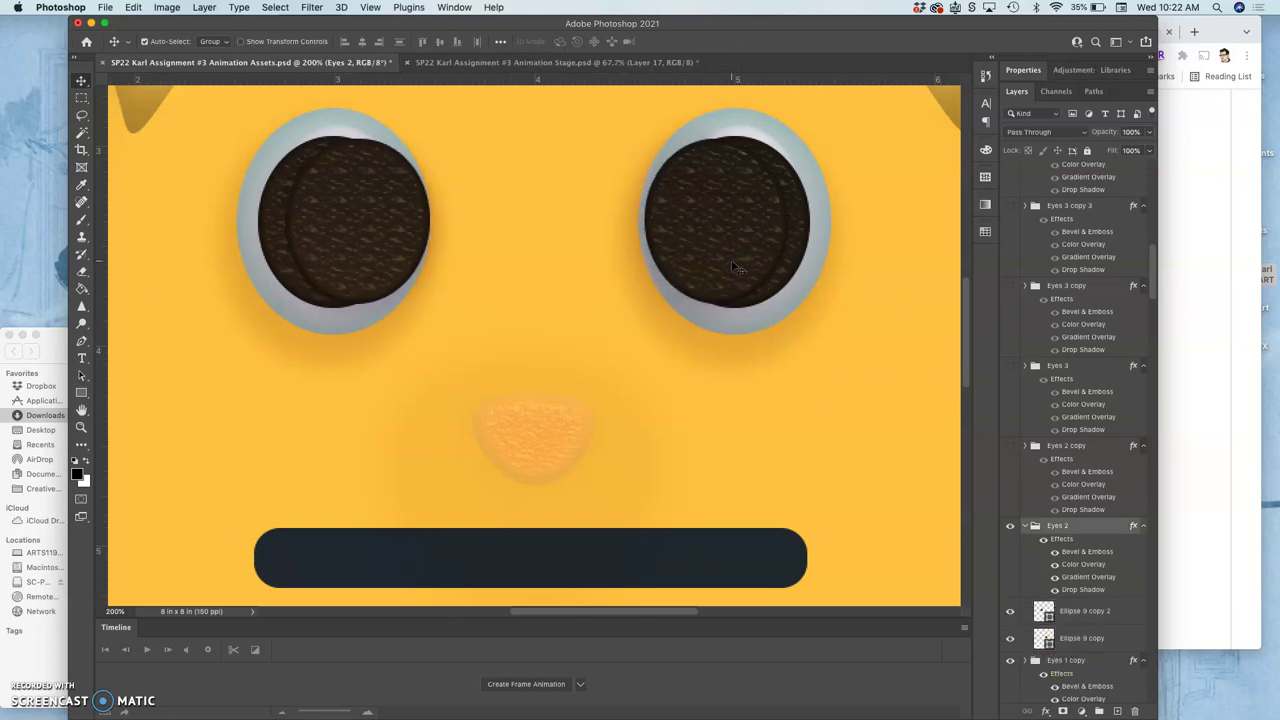
pyautogui.press('Left')
pyautogui.press('Left')
pyautogui.press('Left')
pyautogui.press('Left')
pyautogui.press('Left')
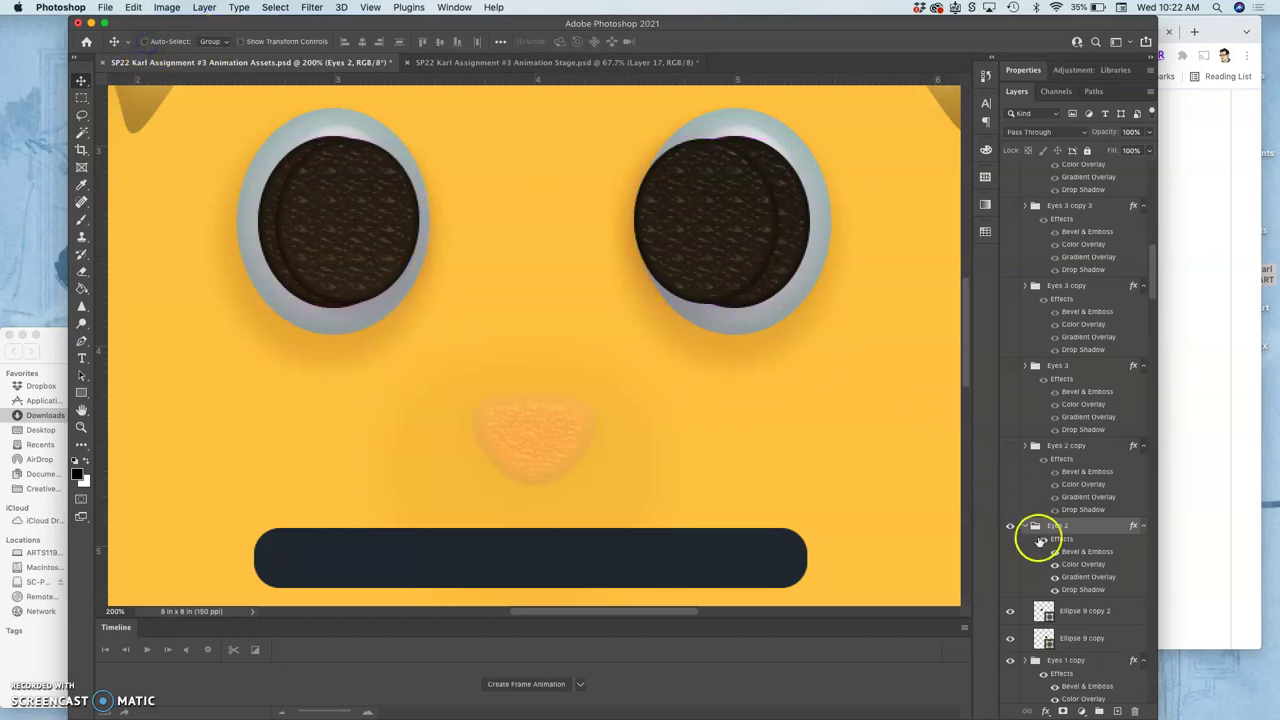
# Nudge the right eye's pupil, Ellipse 9 copy in Eyes 2, to the right and hide the Eyes 1 copy group.
pyautogui.click(1068, 637)
pyautogui.press('Right')
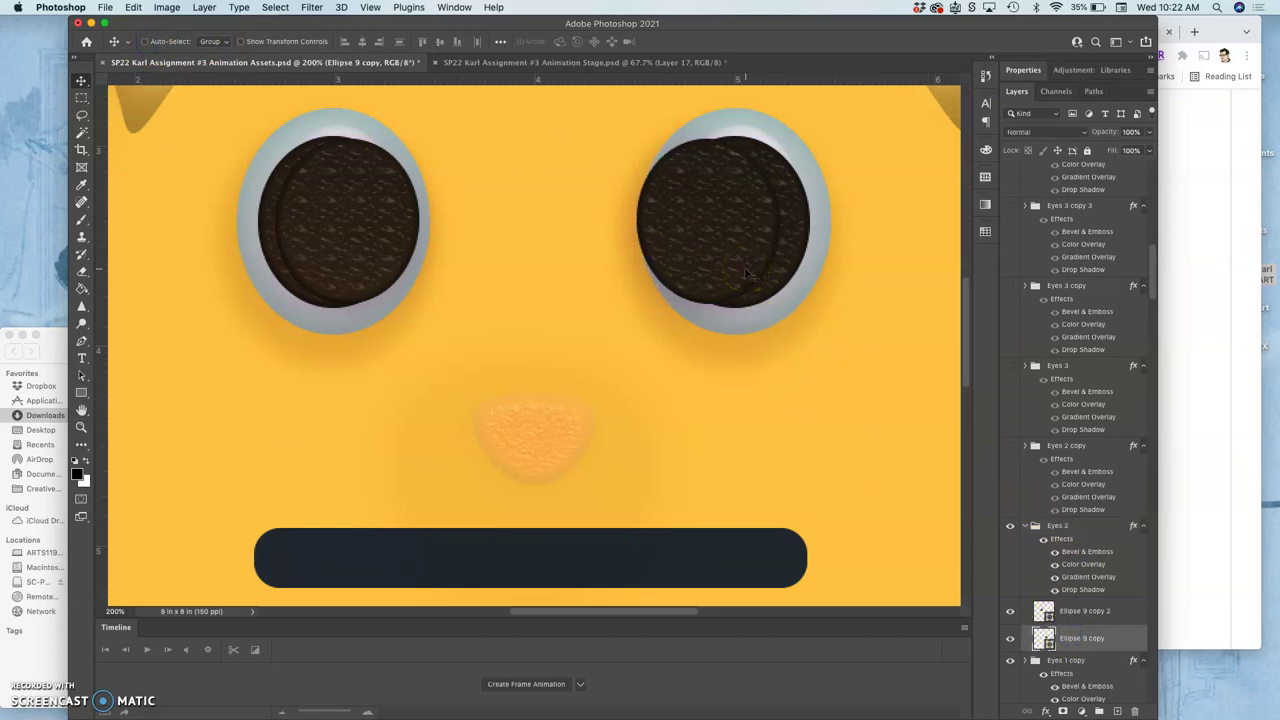
pyautogui.press('Right')
pyautogui.press('Right')
pyautogui.press('Right')
pyautogui.press('Right')
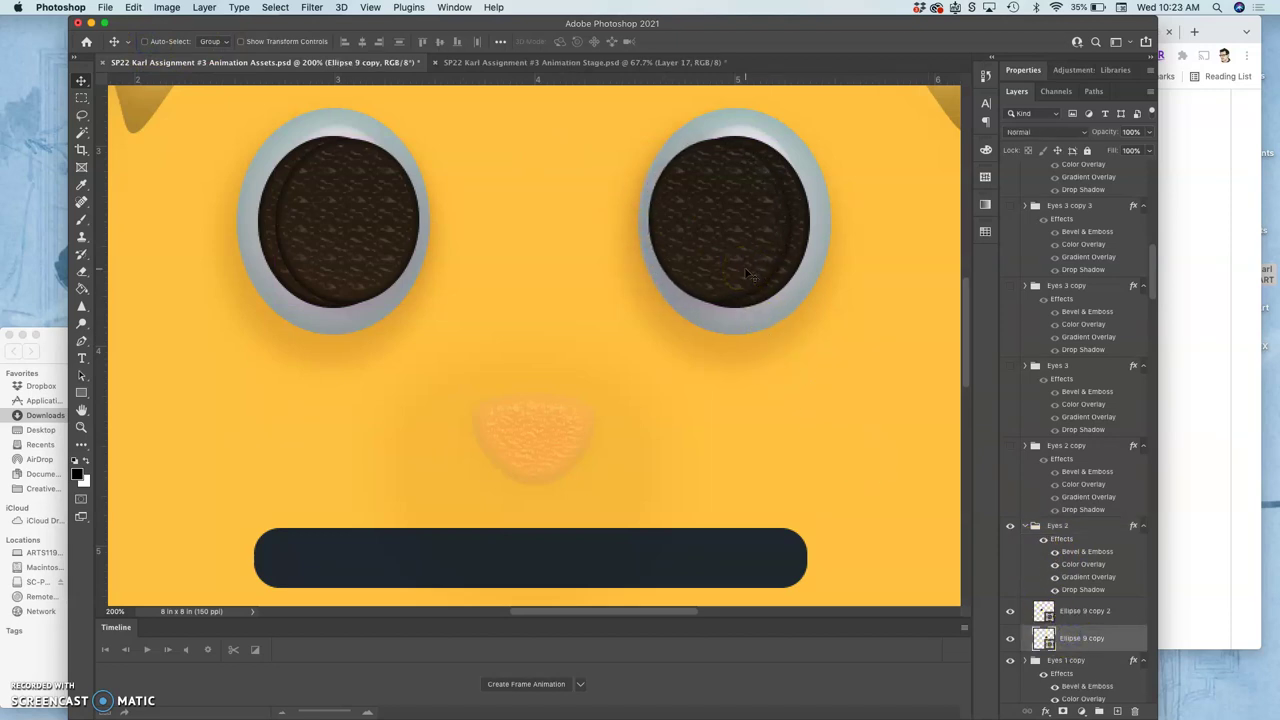
pyautogui.click(1009, 661)
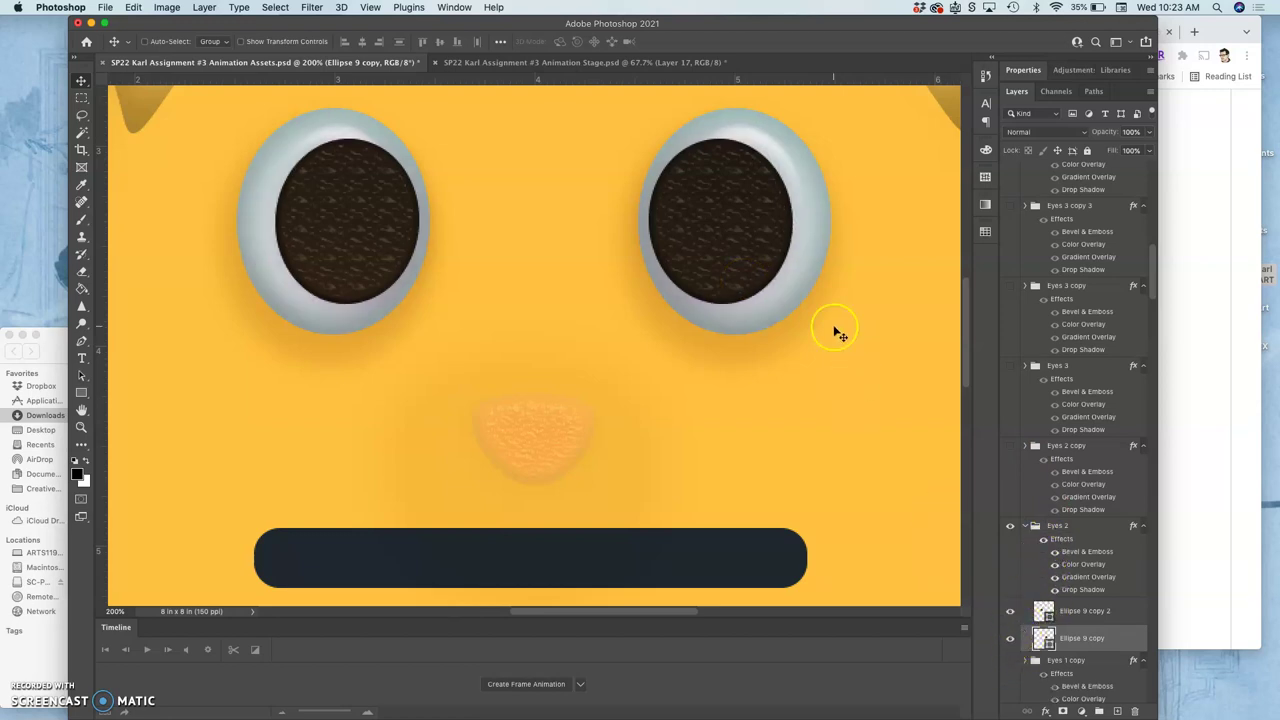
# Check the frame in the Animation Stage document, and make the Eyeballs White 3 copy 5 group visible in the Animation Assets document.
pyautogui.click(625, 62)
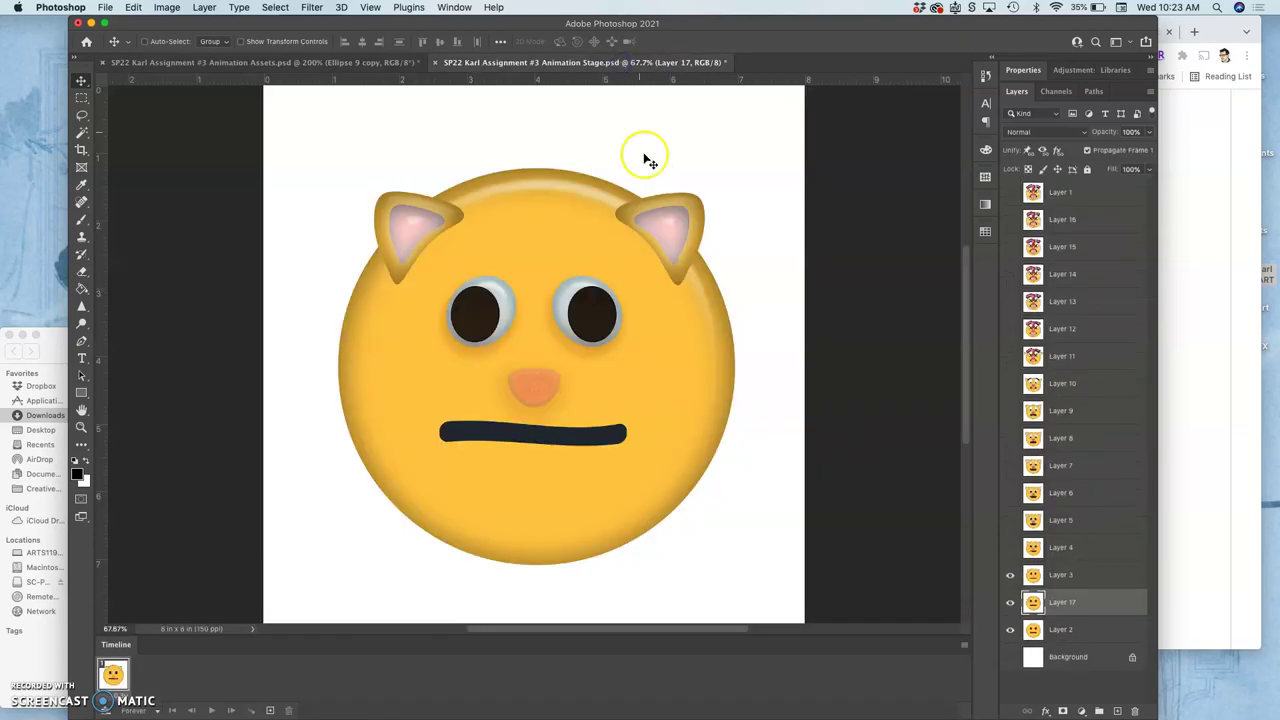
pyautogui.click(370, 62)
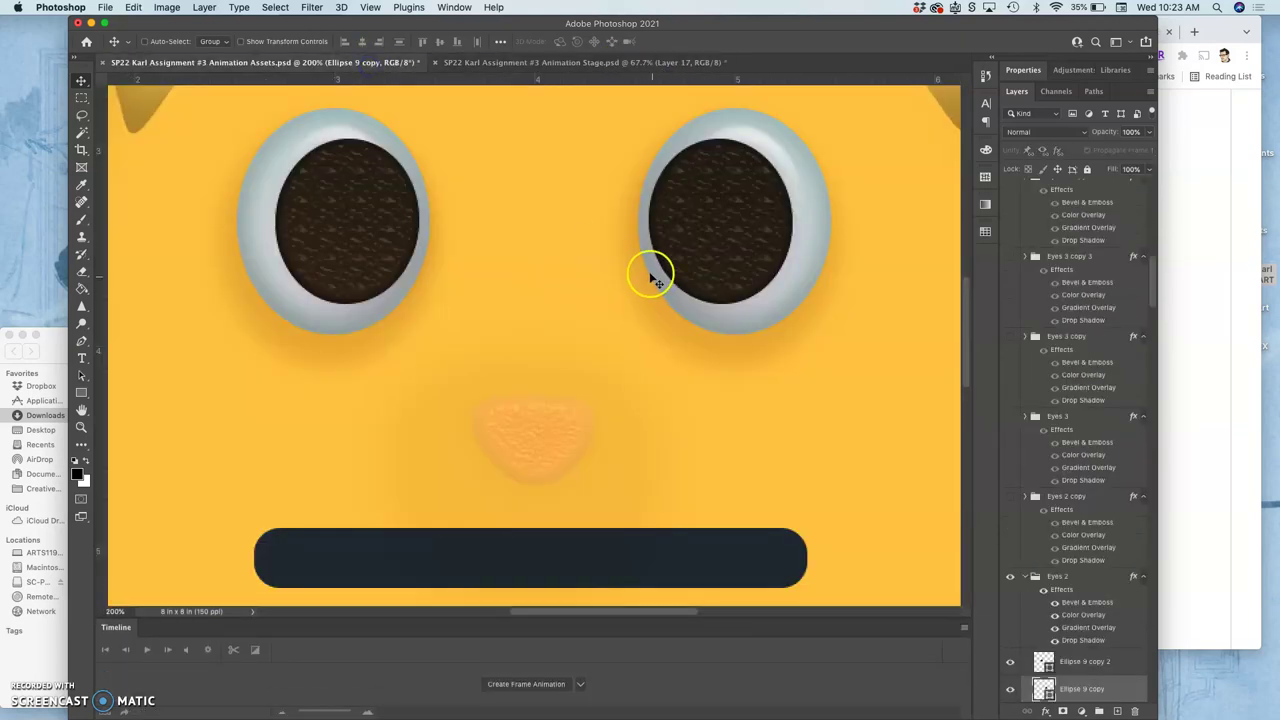
pyautogui.scroll(-5, 1033, 563)
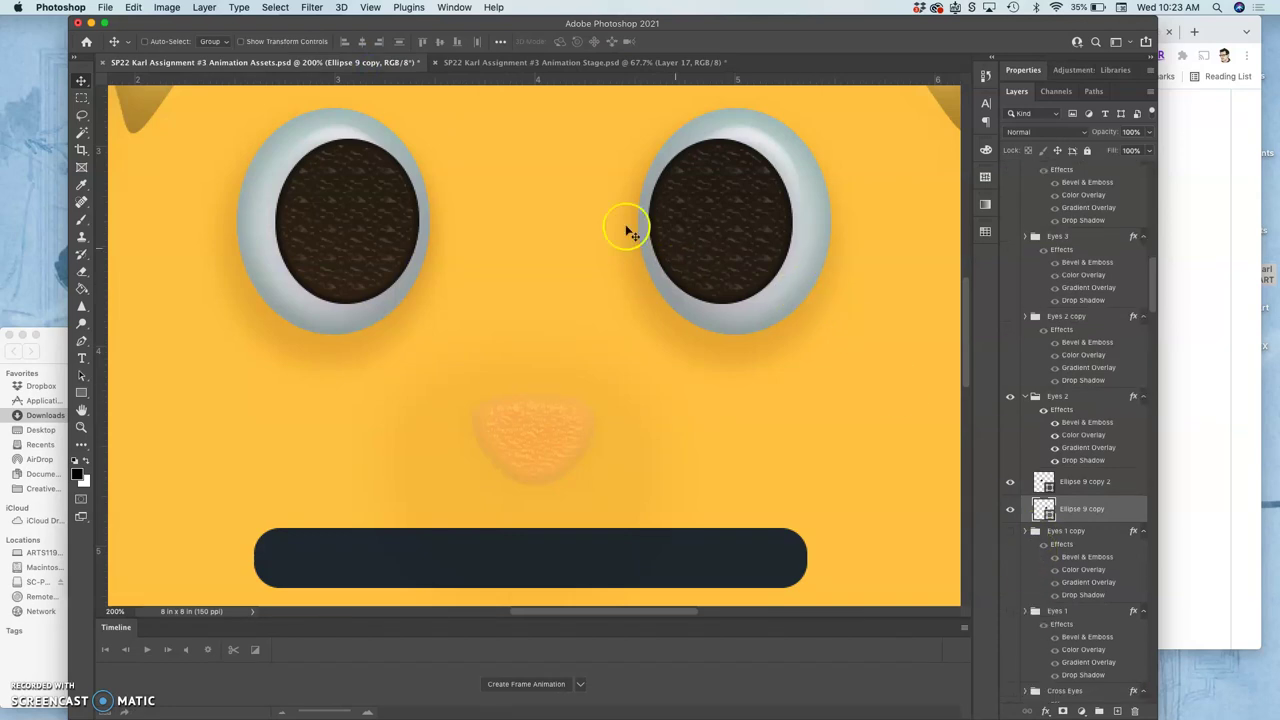
pyautogui.click(145, 41)
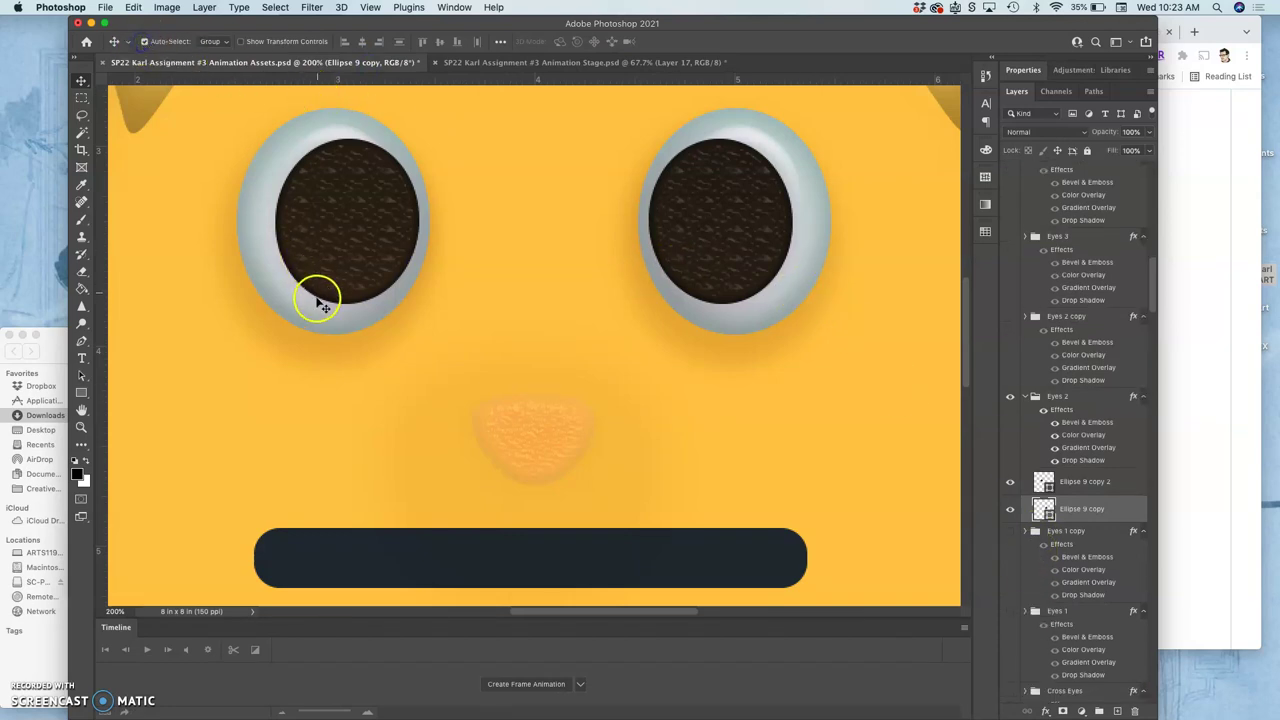
pyautogui.click(312, 318)
pyautogui.scroll(-2, 1063, 571)
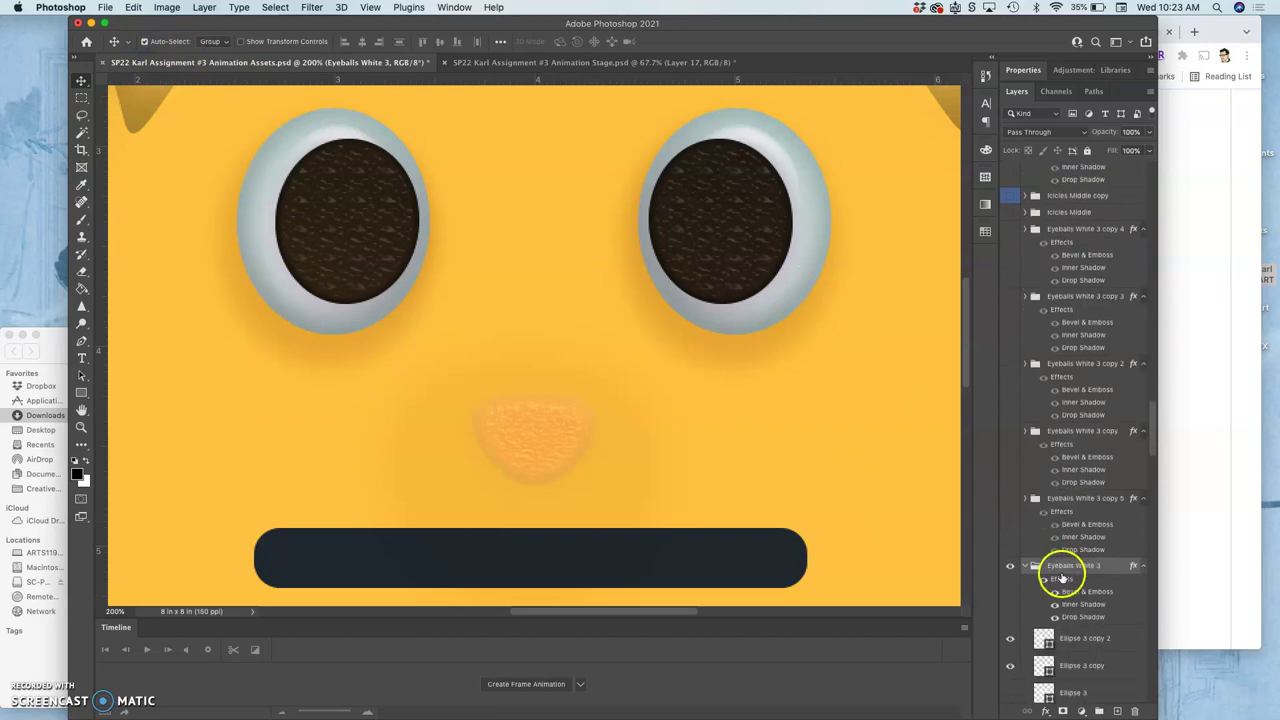
pyautogui.click(1010, 499)
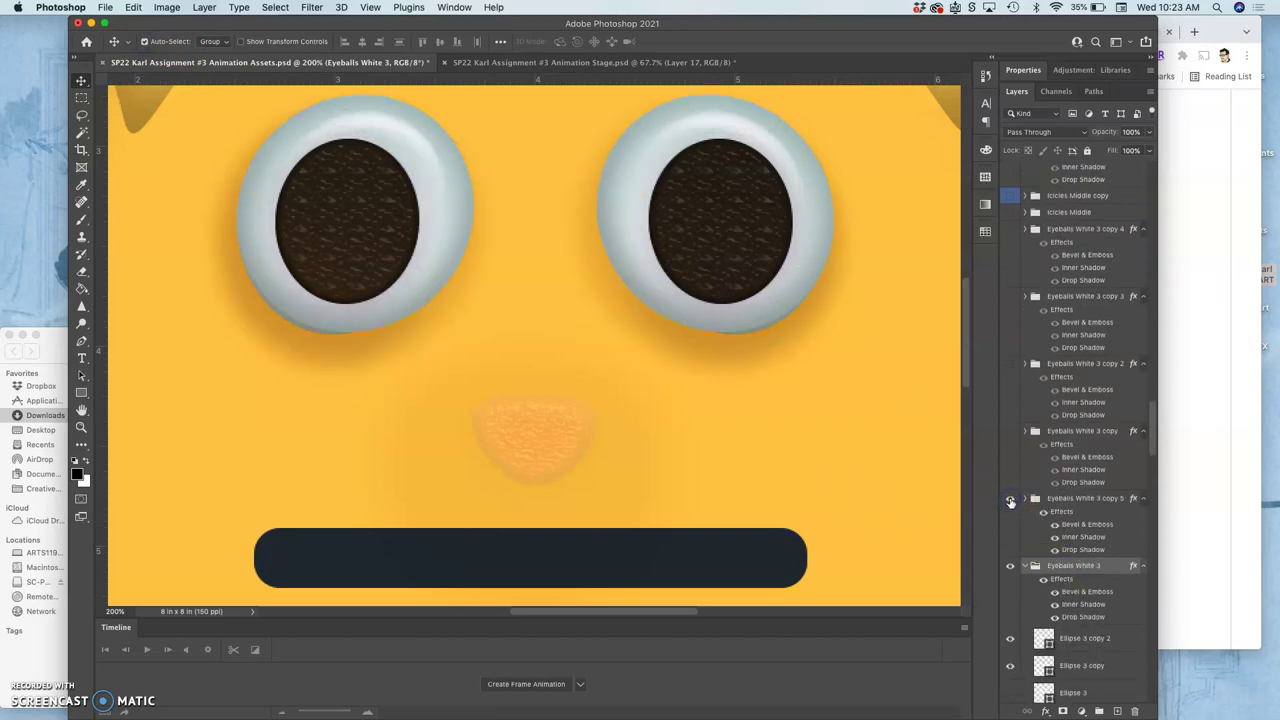
# Duplicate the Eyeballs White 3 copy 5 group and hide the duplicate.
pyautogui.click(1068, 499)
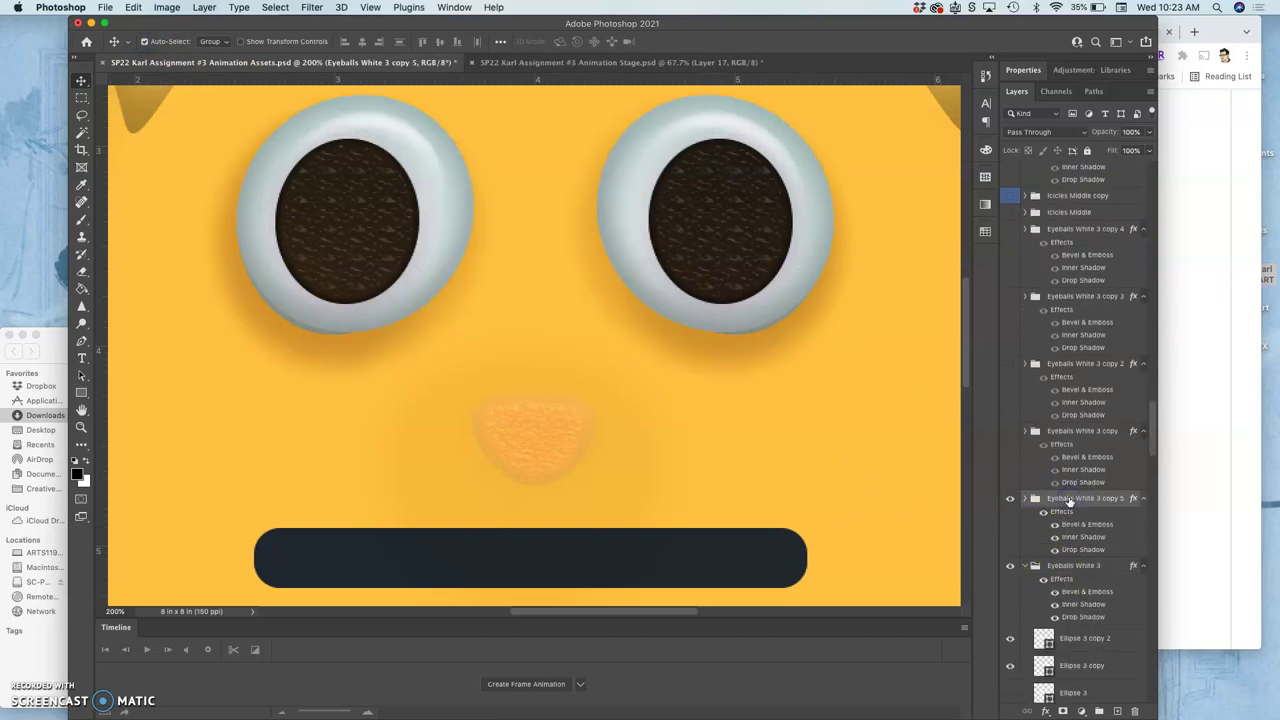
pyautogui.press('super+j')
pyautogui.click(1010, 499)
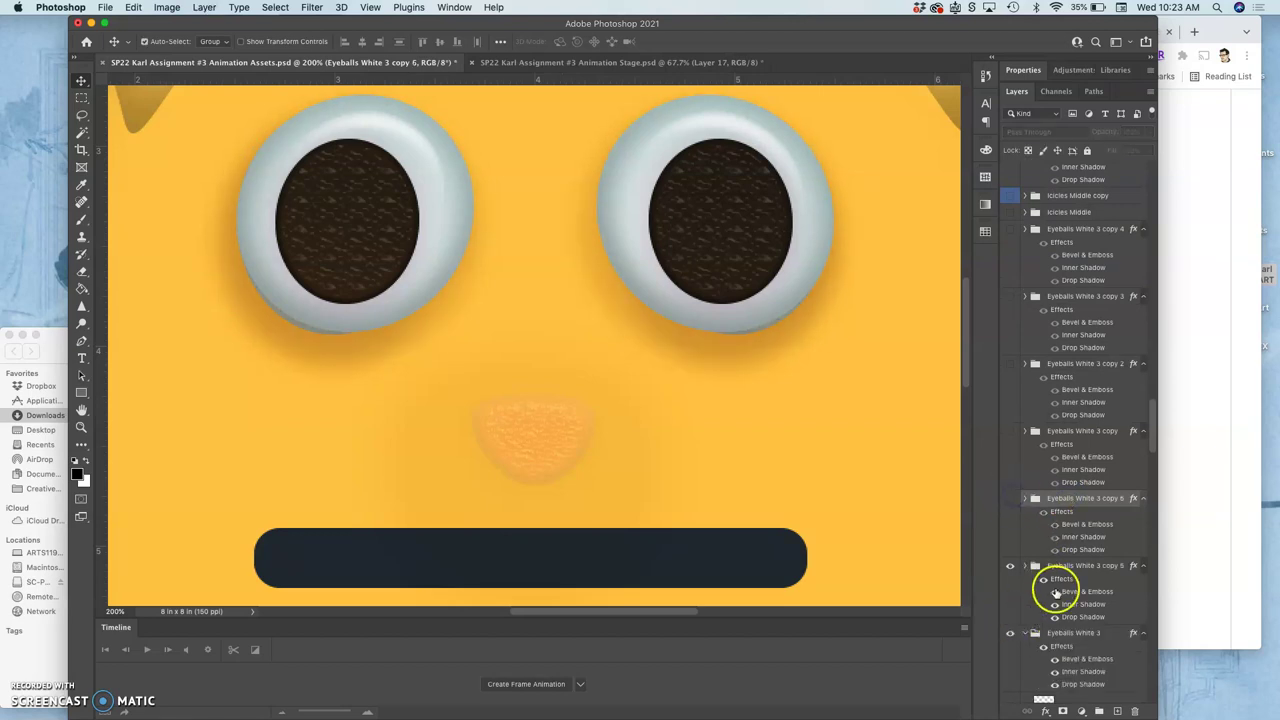
# Scale the right eye white, Ellipse 3 copy in Eyeballs White 3 copy 5, down to about 91%.
pyautogui.click(1074, 565)
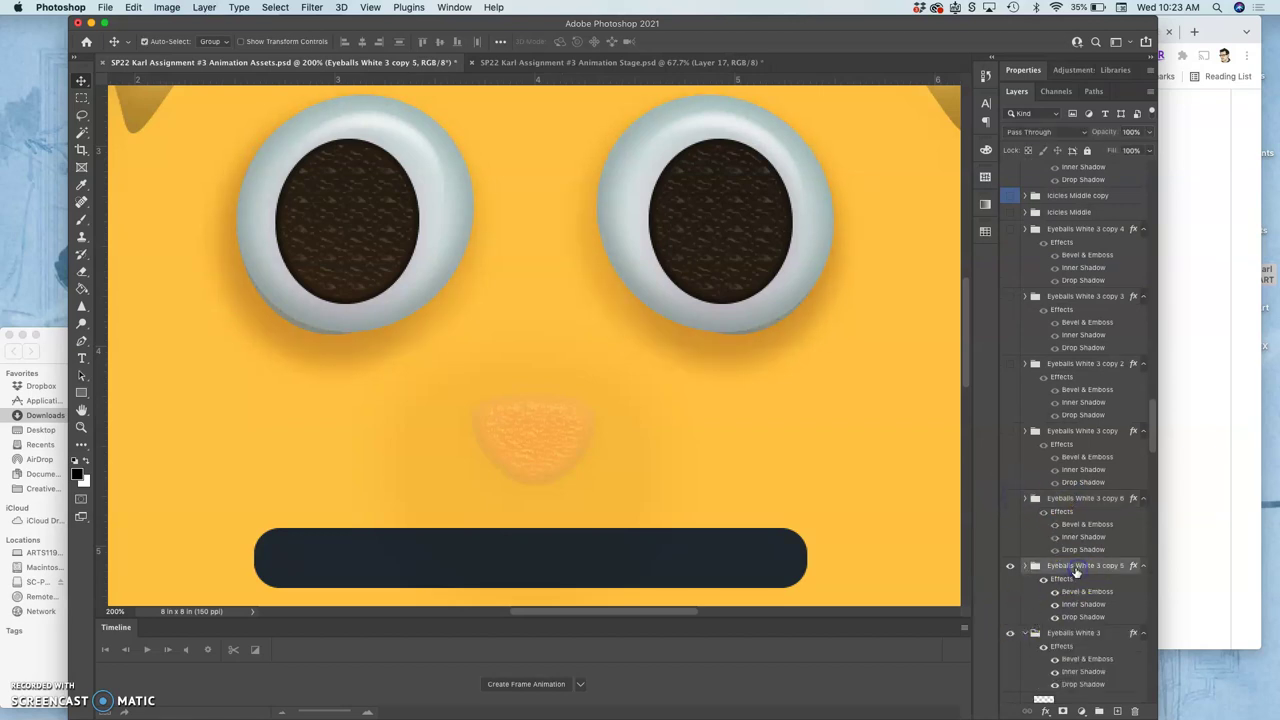
pyautogui.click(1025, 566)
pyautogui.scroll(-1, 1072, 600)
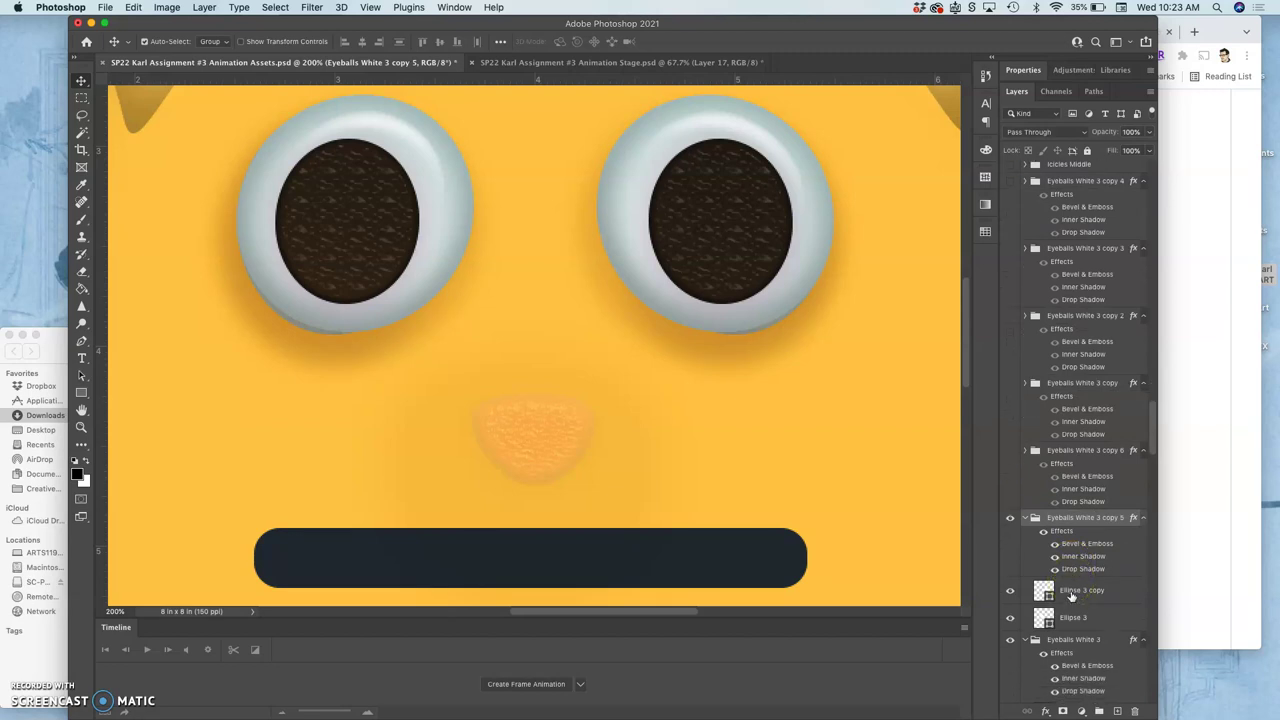
pyautogui.click(1068, 590)
pyautogui.press('super+t')
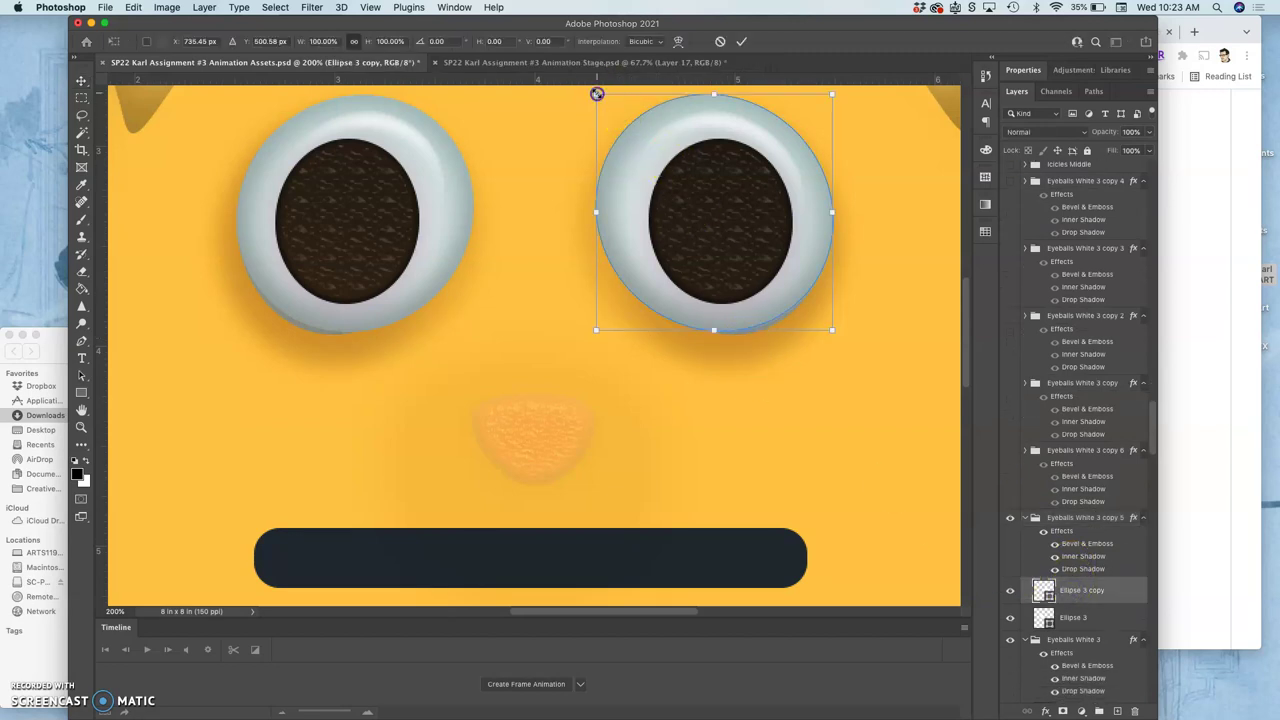
pyautogui.moveTo(597, 93); pyautogui.dragTo(621, 112)
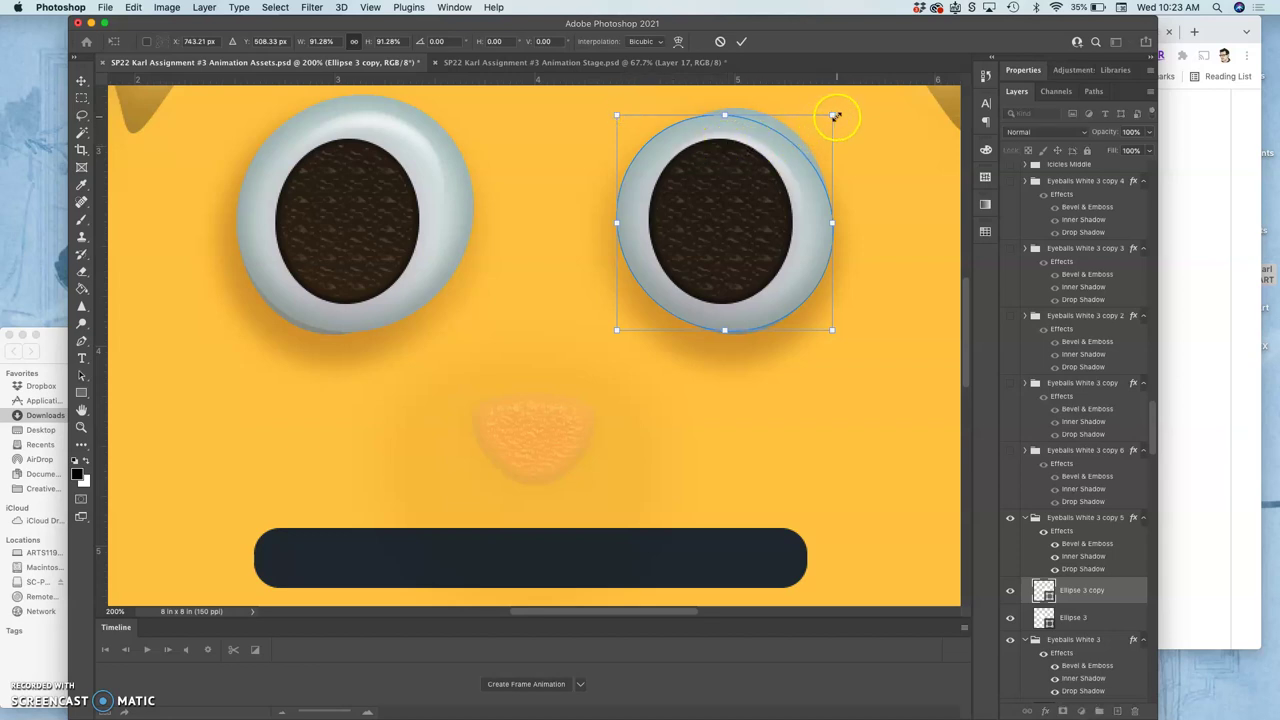
# Rotate the right eye white about 10° clockwise, move it up slightly and resize it to about 96% wide by 98% high.
pyautogui.moveTo(855, 116); pyautogui.dragTo(857, 137)
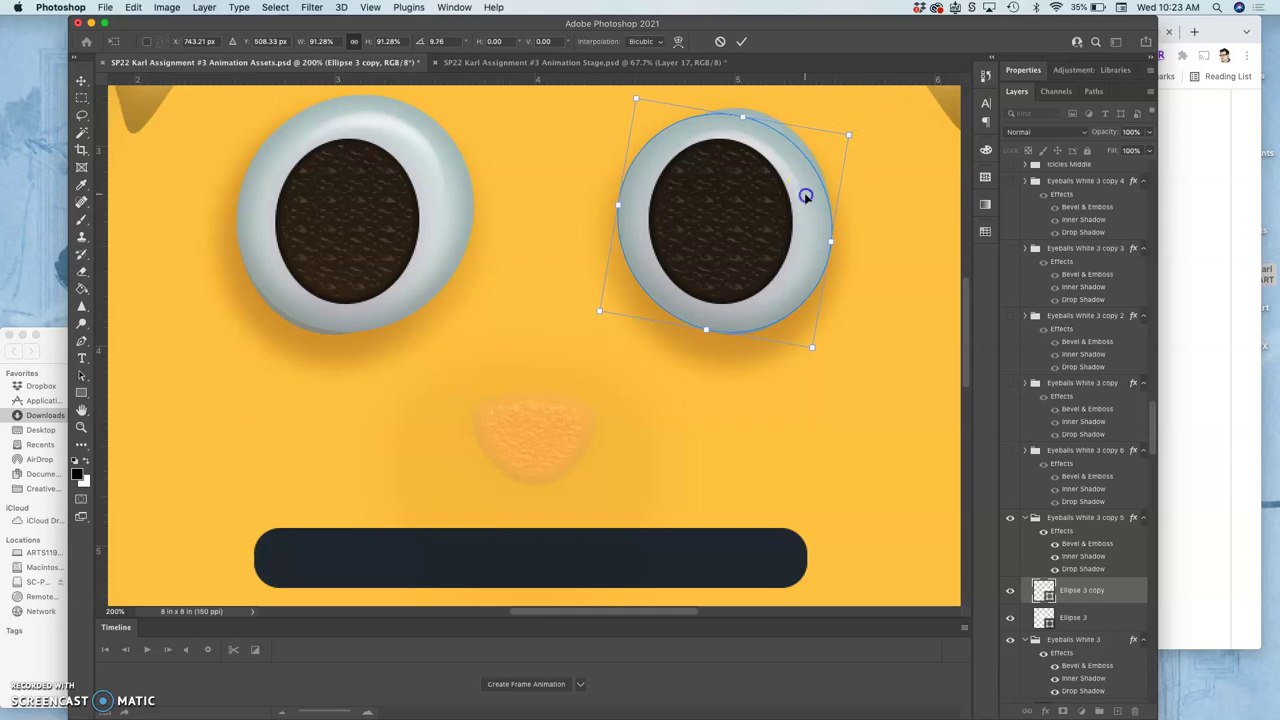
pyautogui.moveTo(806, 194); pyautogui.dragTo(805, 190)
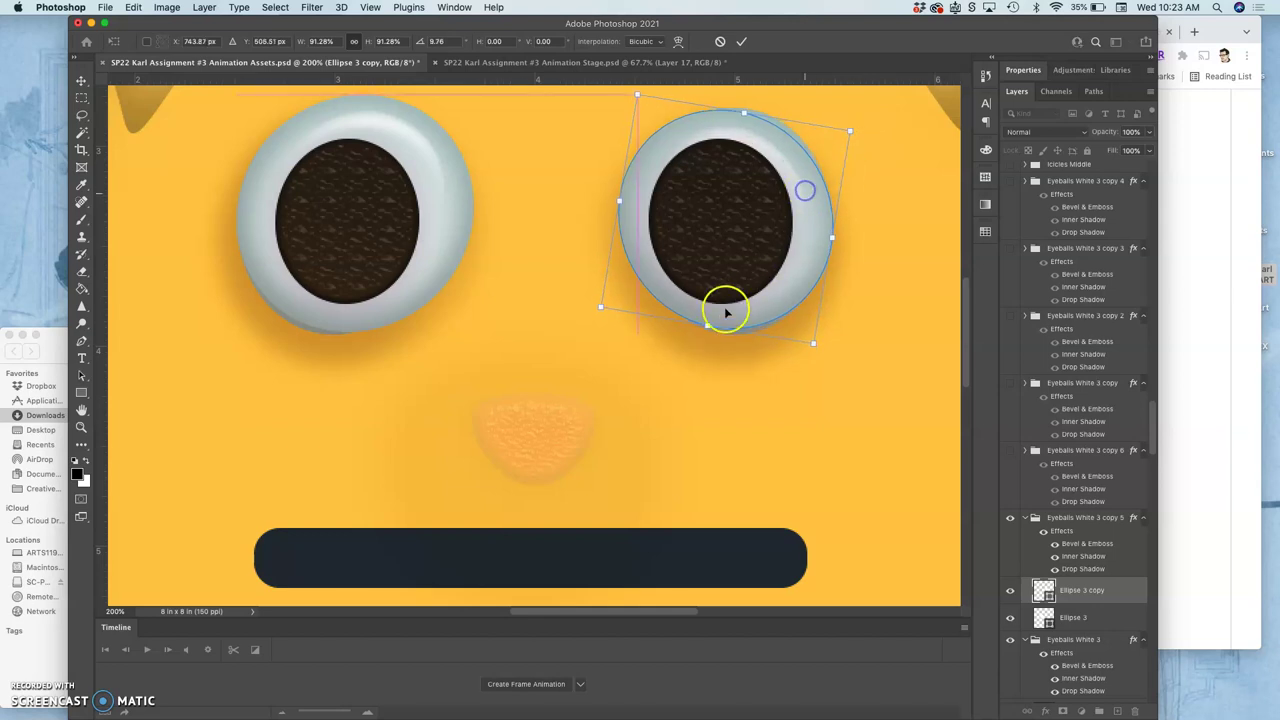
pyautogui.moveTo(603, 309); pyautogui.dragTo(594, 315)
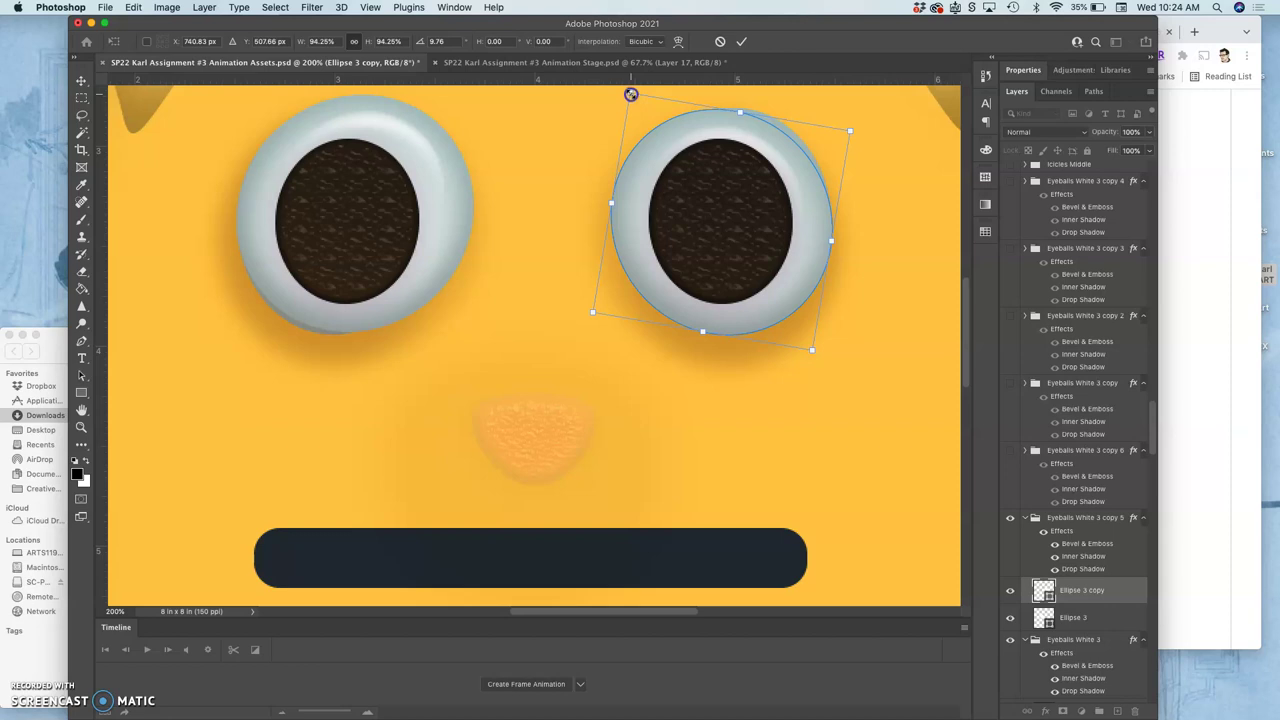
pyautogui.moveTo(625, 91); pyautogui.dragTo(628, 95)
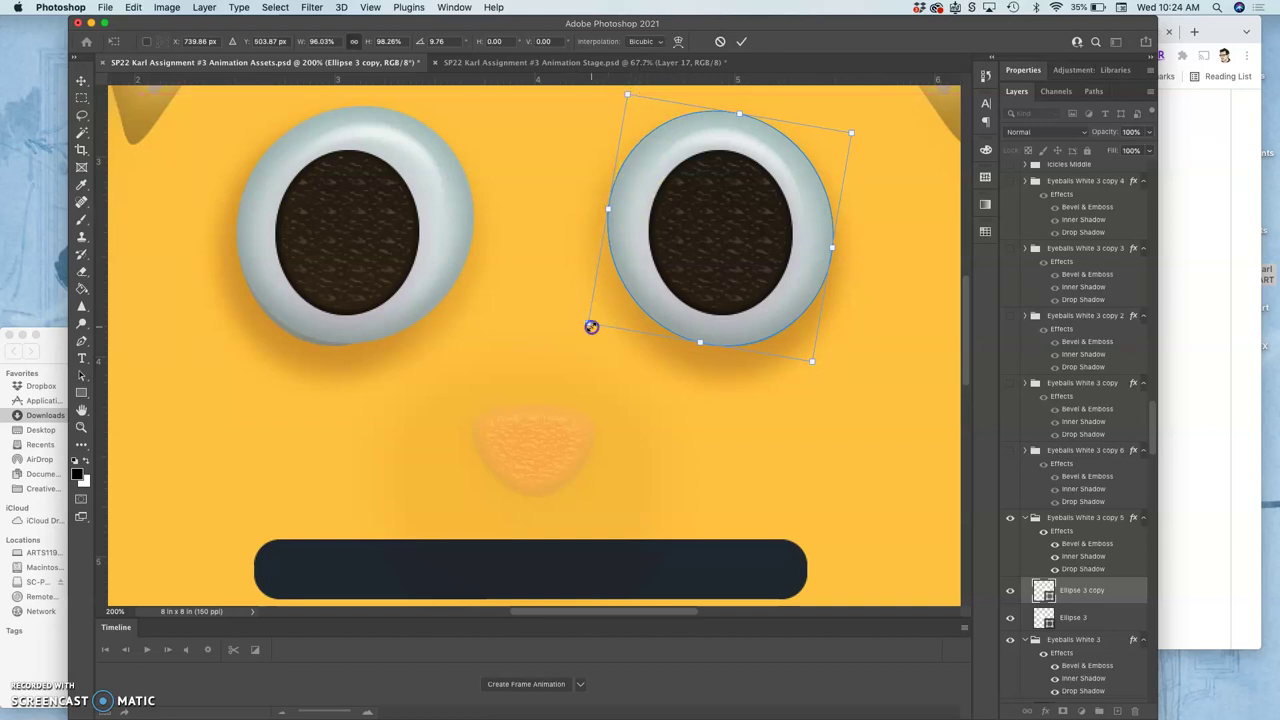
# Resize the right eye white to about 92% wide by 95% high and nudge it up and left around the pupil.
pyautogui.moveTo(594, 323); pyautogui.dragTo(597, 319)
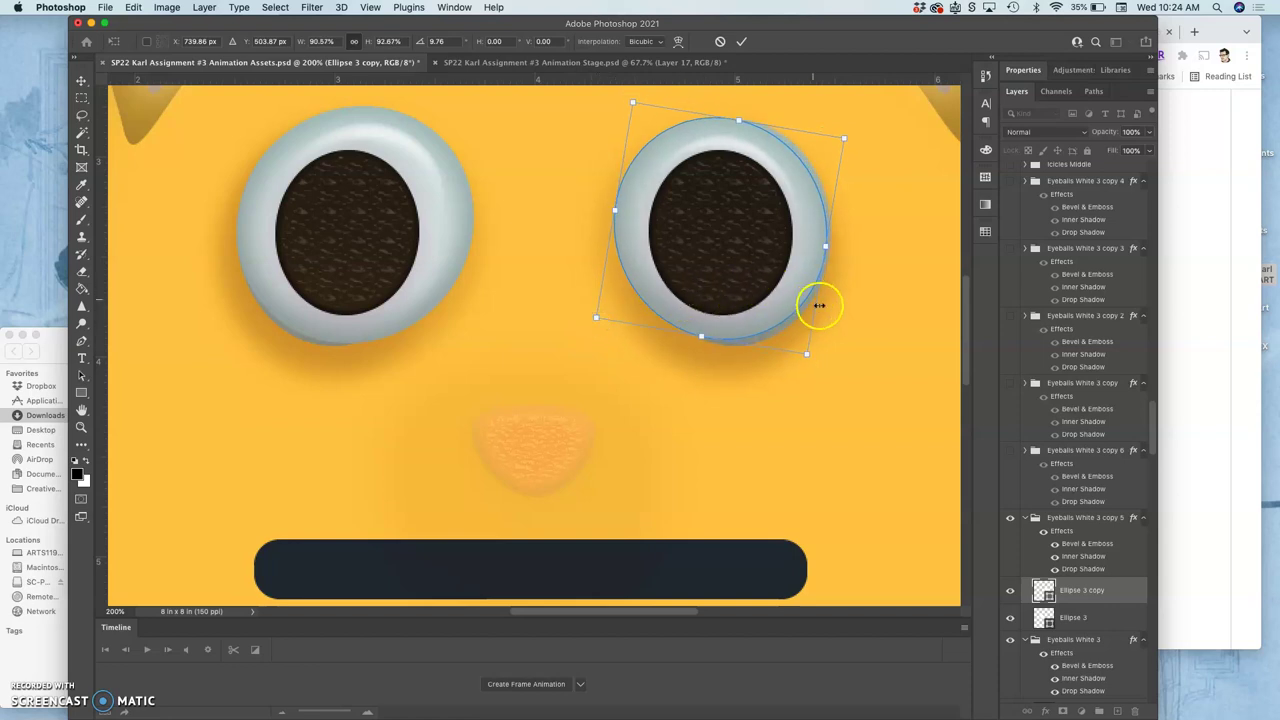
pyautogui.moveTo(797, 294); pyautogui.dragTo(802, 294)
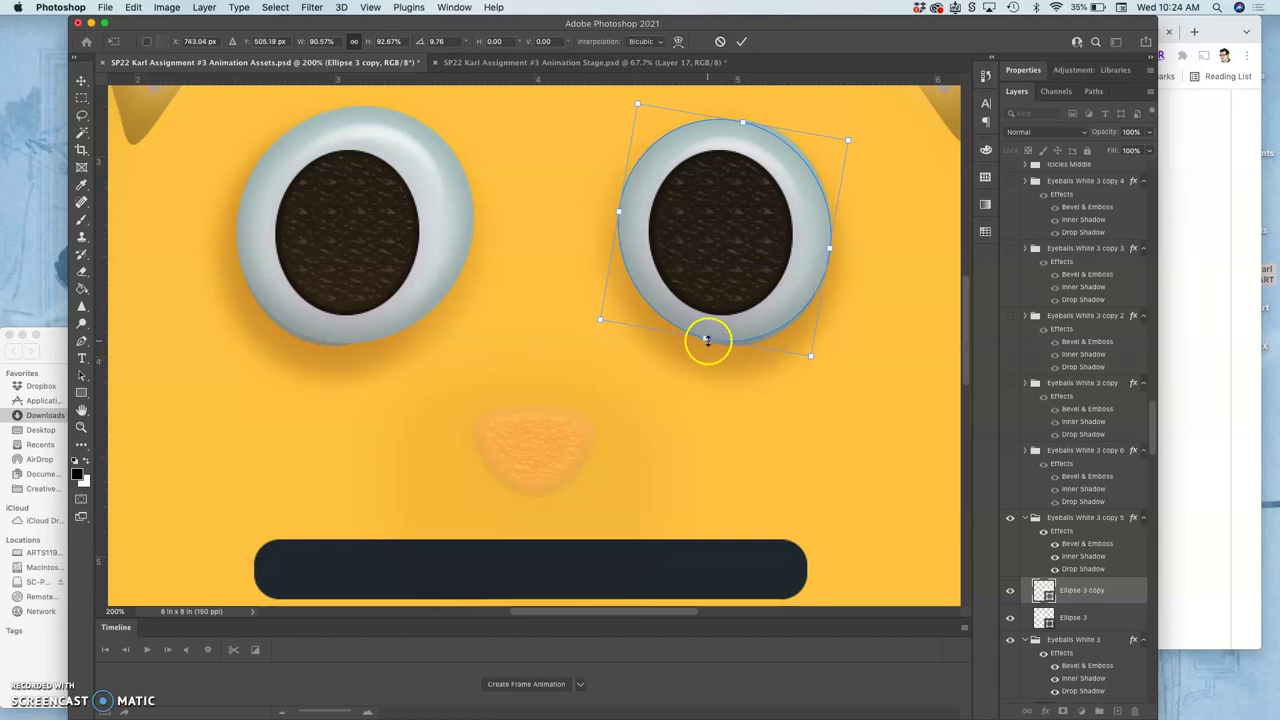
pyautogui.moveTo(809, 353); pyautogui.dragTo(811, 361)
pyautogui.press('Up')
pyautogui.press('Up')
pyautogui.press('Up')
pyautogui.press('Left')
pyautogui.press('Left')
pyautogui.press('Up')
pyautogui.press('Down')
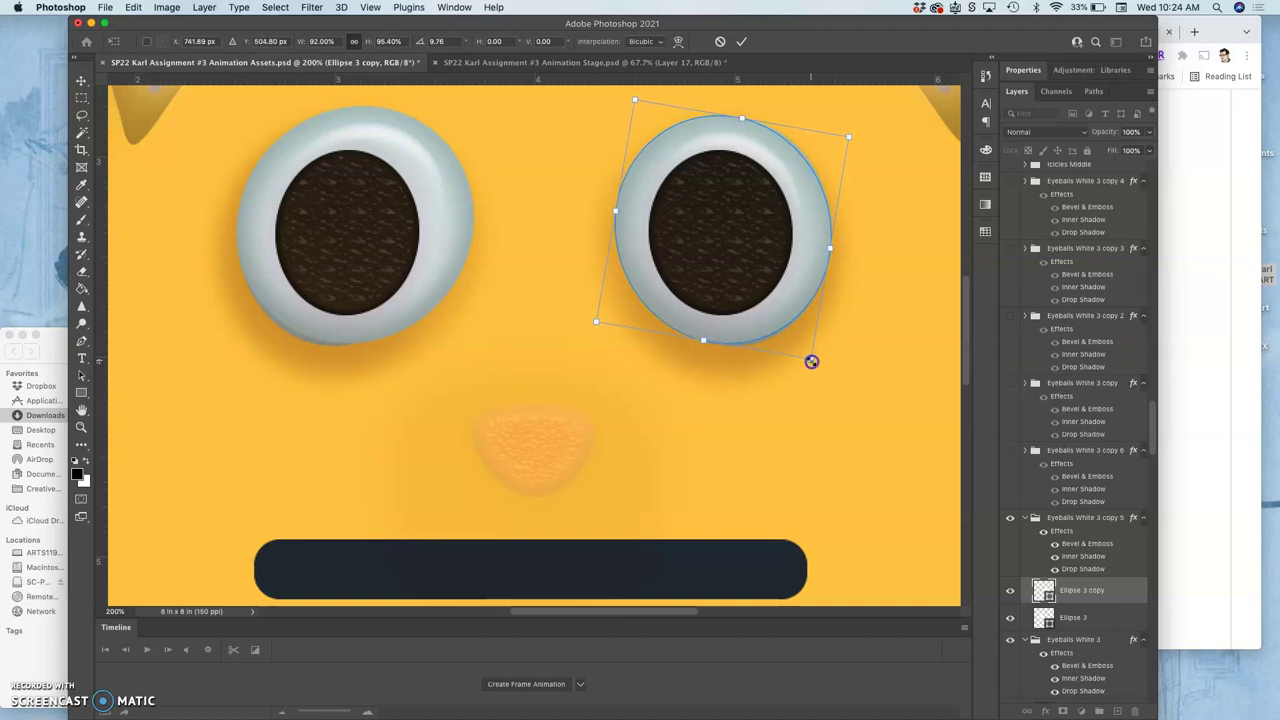
# Resize the right eye white to about 91% wide by 97% high and nudge it up and left around the pupil.
pyautogui.moveTo(811, 361); pyautogui.dragTo(812, 364)
pyautogui.press('Right')
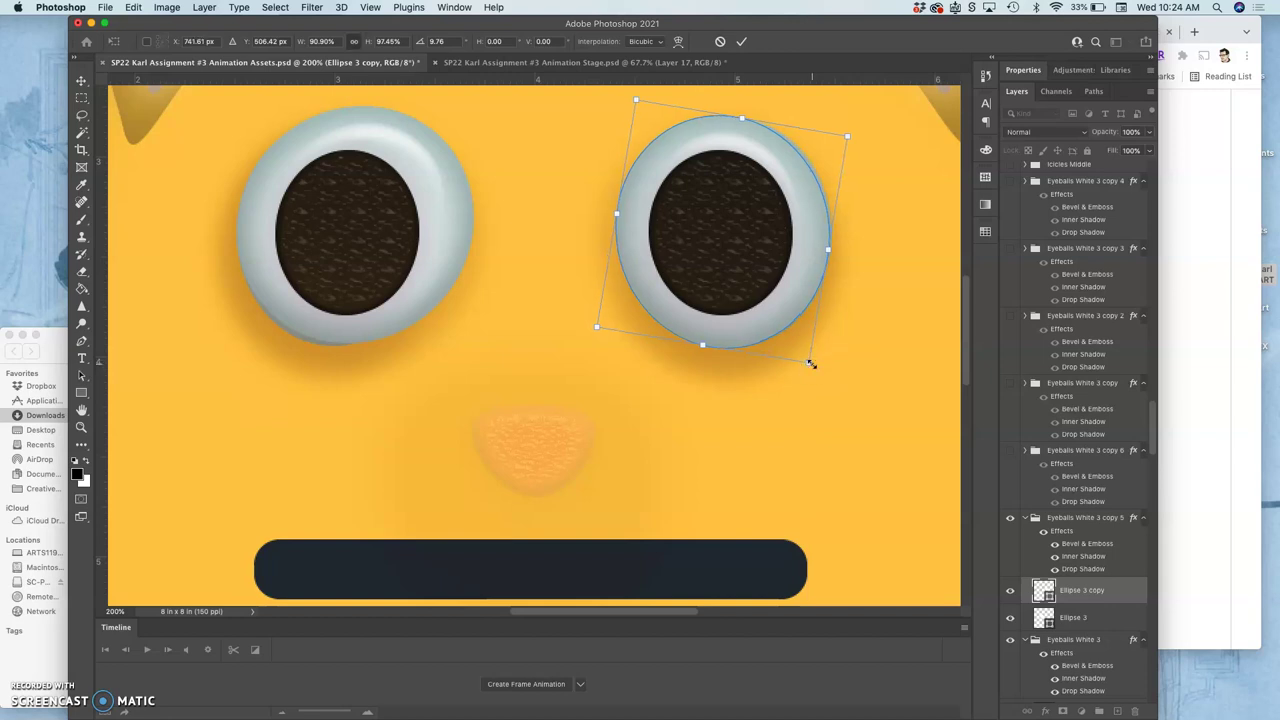
pyautogui.press('Right')
pyautogui.press('Left')
pyautogui.press('Left')
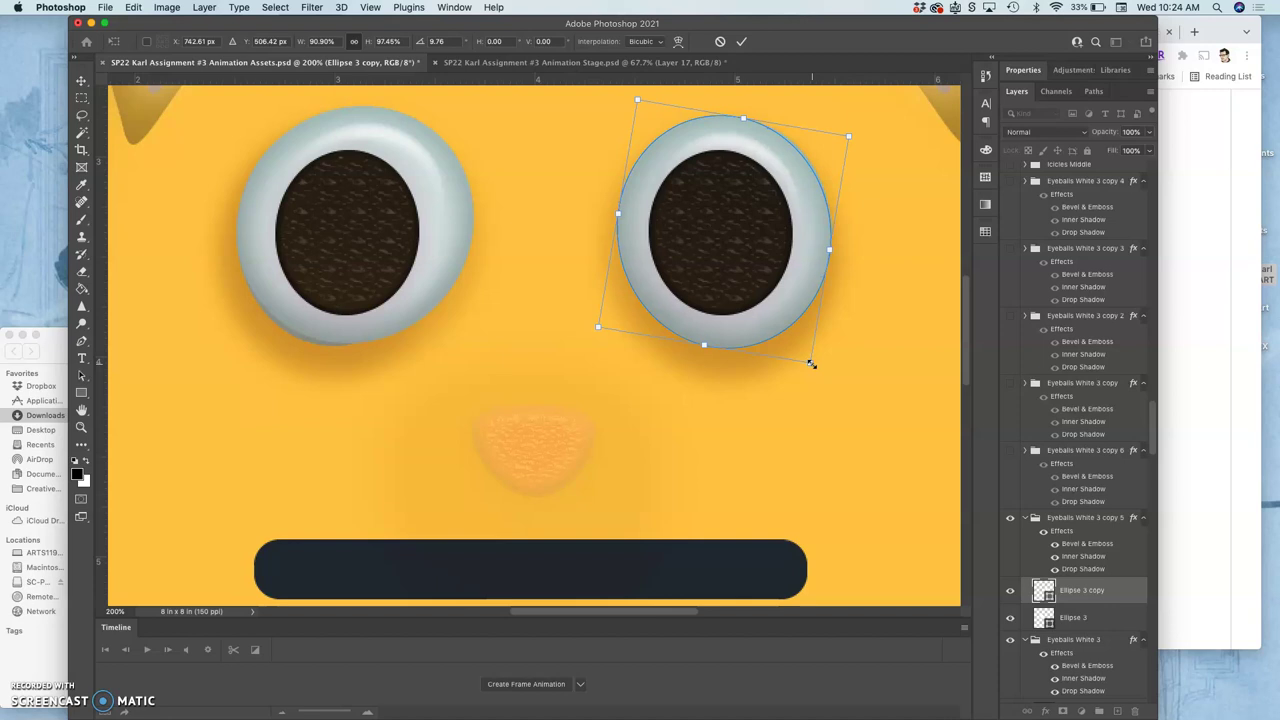
pyautogui.press('Up')
pyautogui.press('Up')
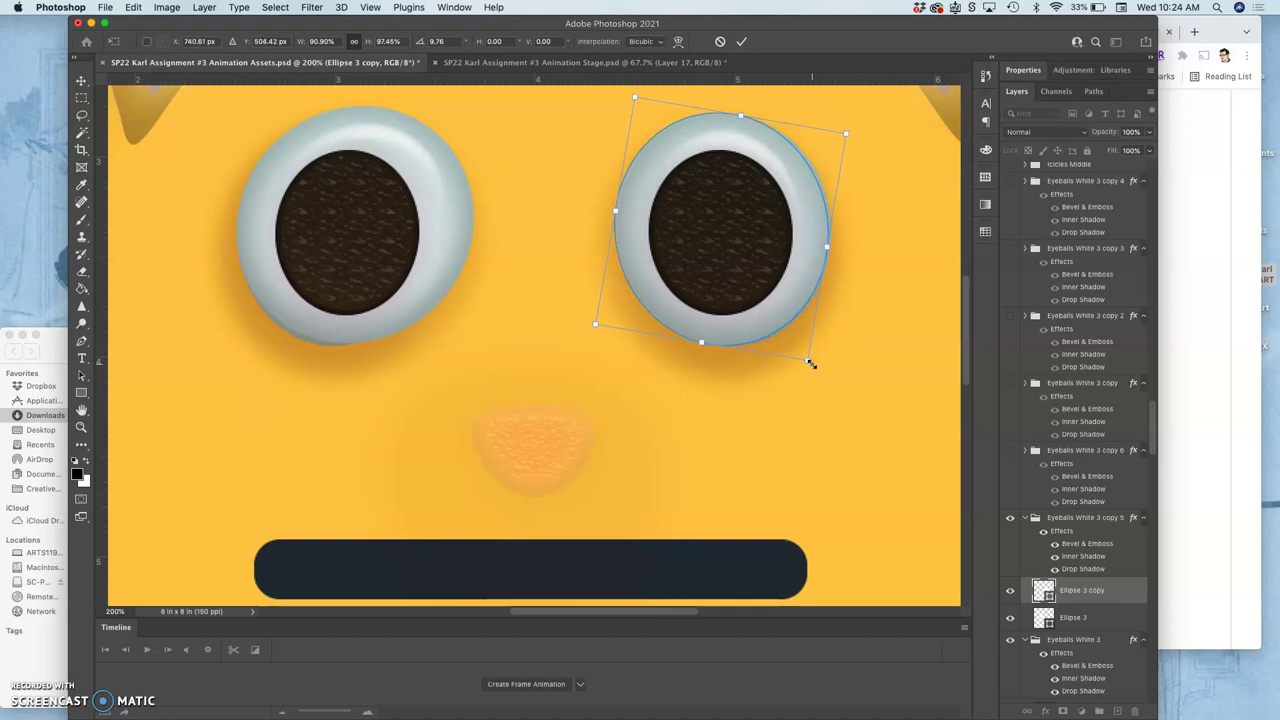
pyautogui.press('Return')
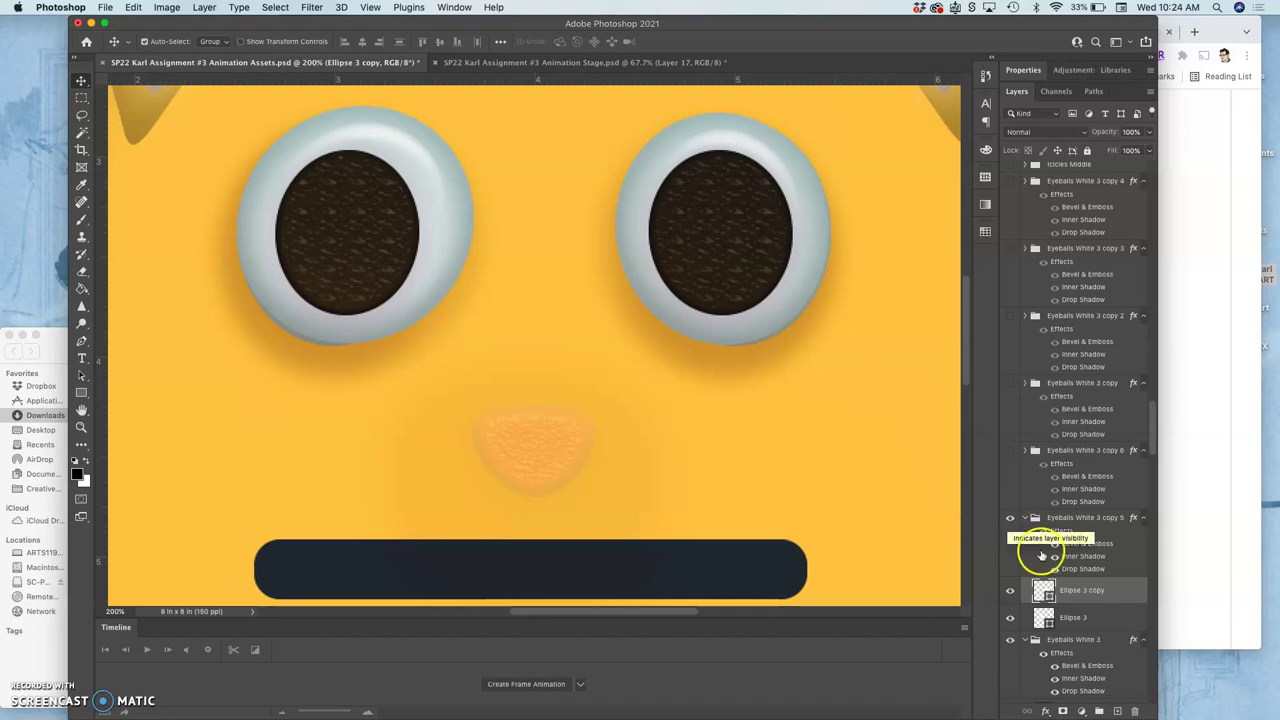
# Hide the left eye white, Ellipse 3, and make a horizontally flipped duplicate of the right eye white, Ellipse 3 copy.
pyautogui.click(1009, 621)
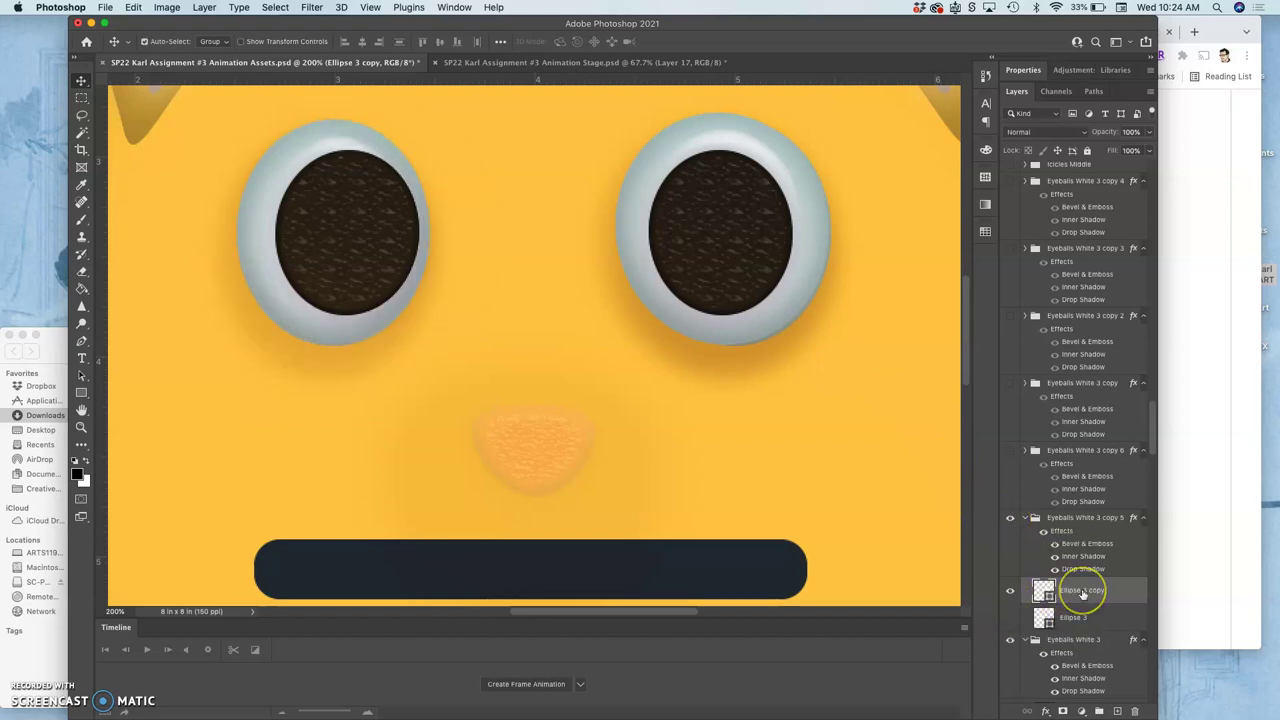
pyautogui.press('super+j')
pyautogui.press('super+t')
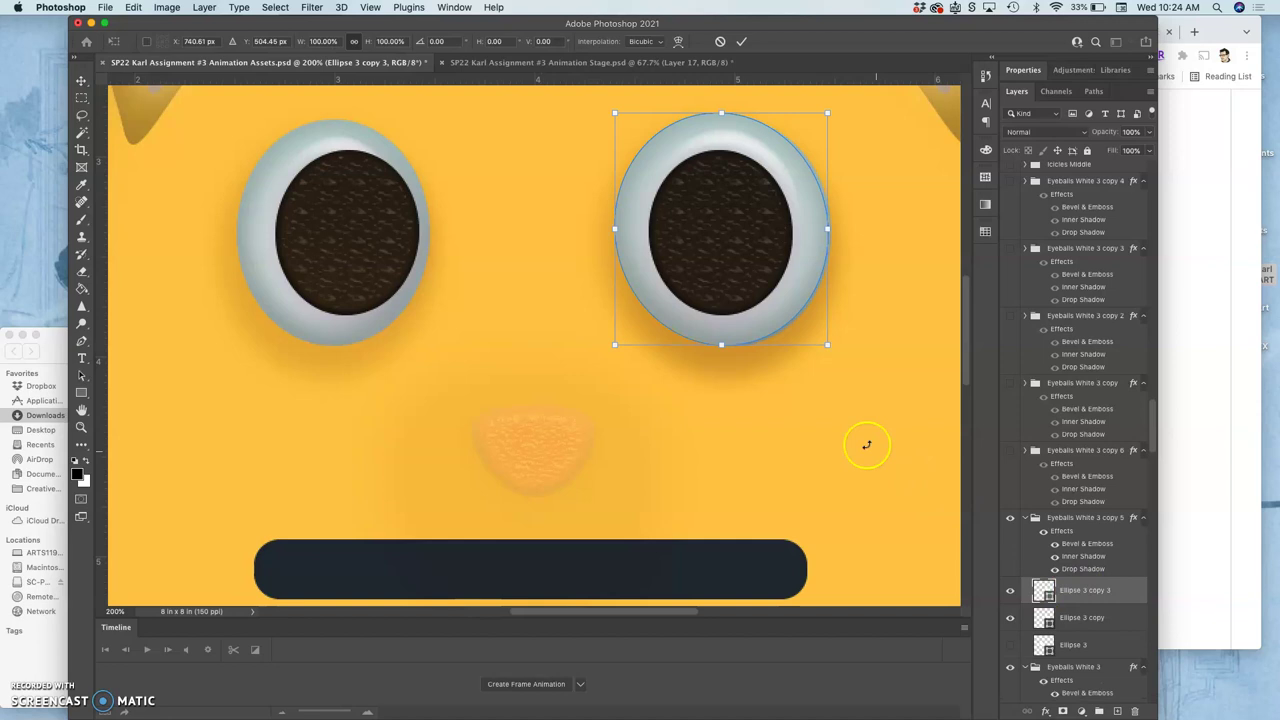
pyautogui.rightClick(761, 327)
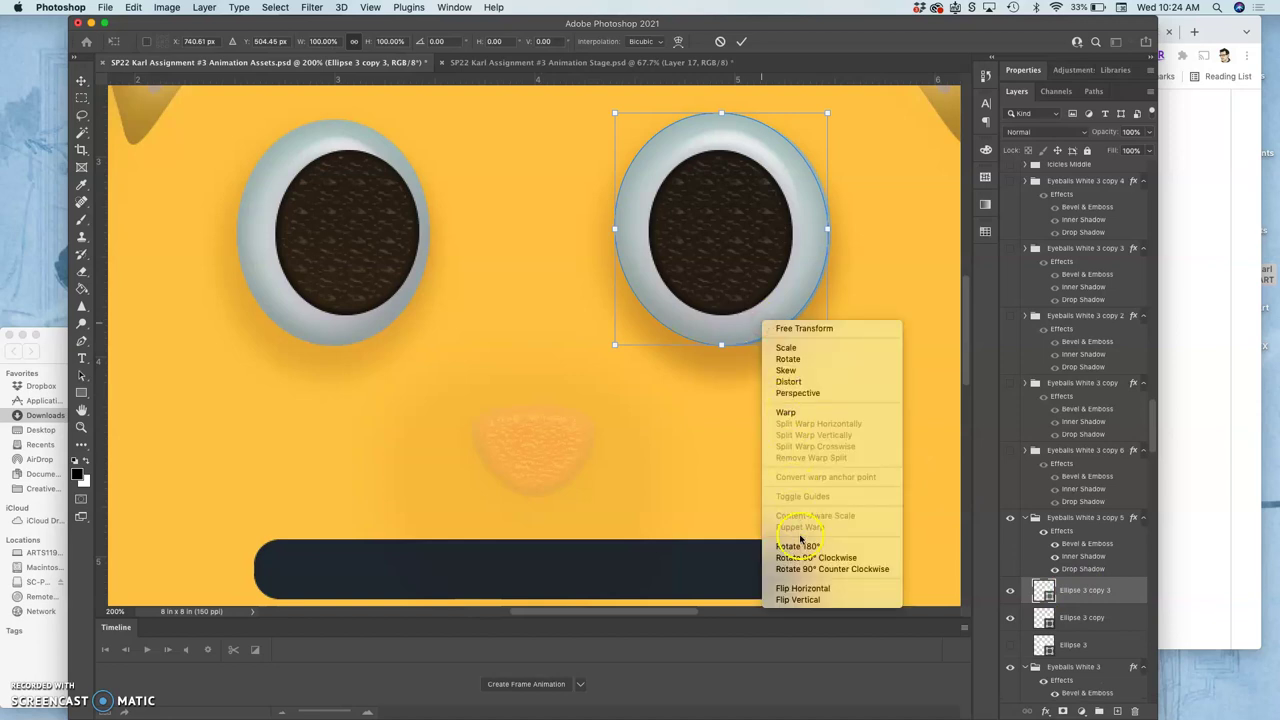
pyautogui.click(797, 588)
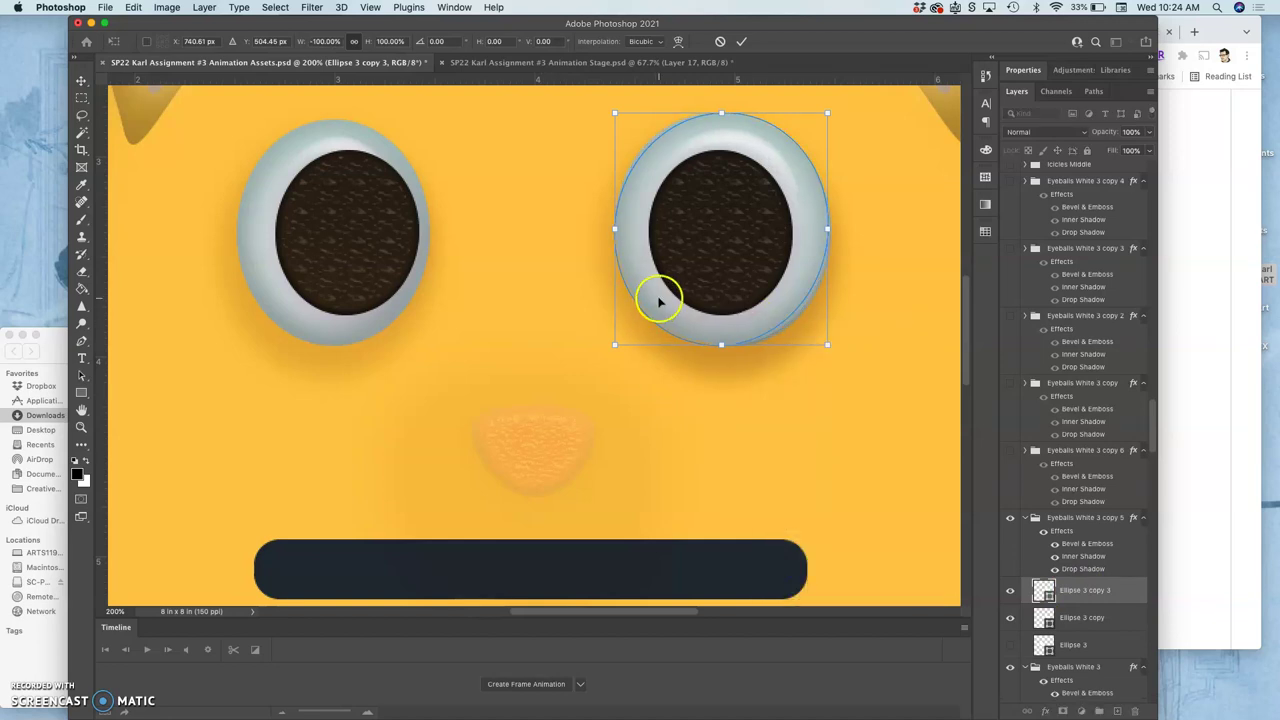
# Position the flipped eye white around the left pupil, level with the right one, and hide the Eyeballs White 3 group.
pyautogui.moveTo(658, 299); pyautogui.dragTo(289, 236)
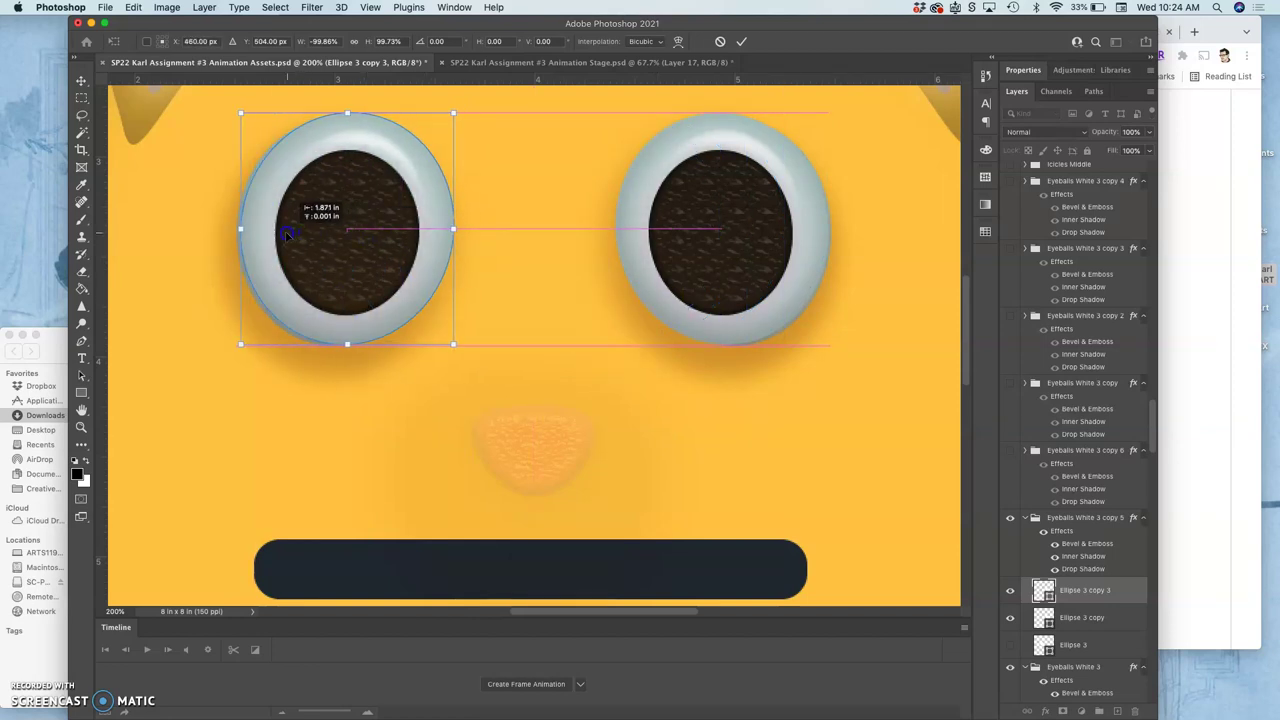
pyautogui.moveTo(284, 234); pyautogui.dragTo(285, 236)
pyautogui.press('Return')
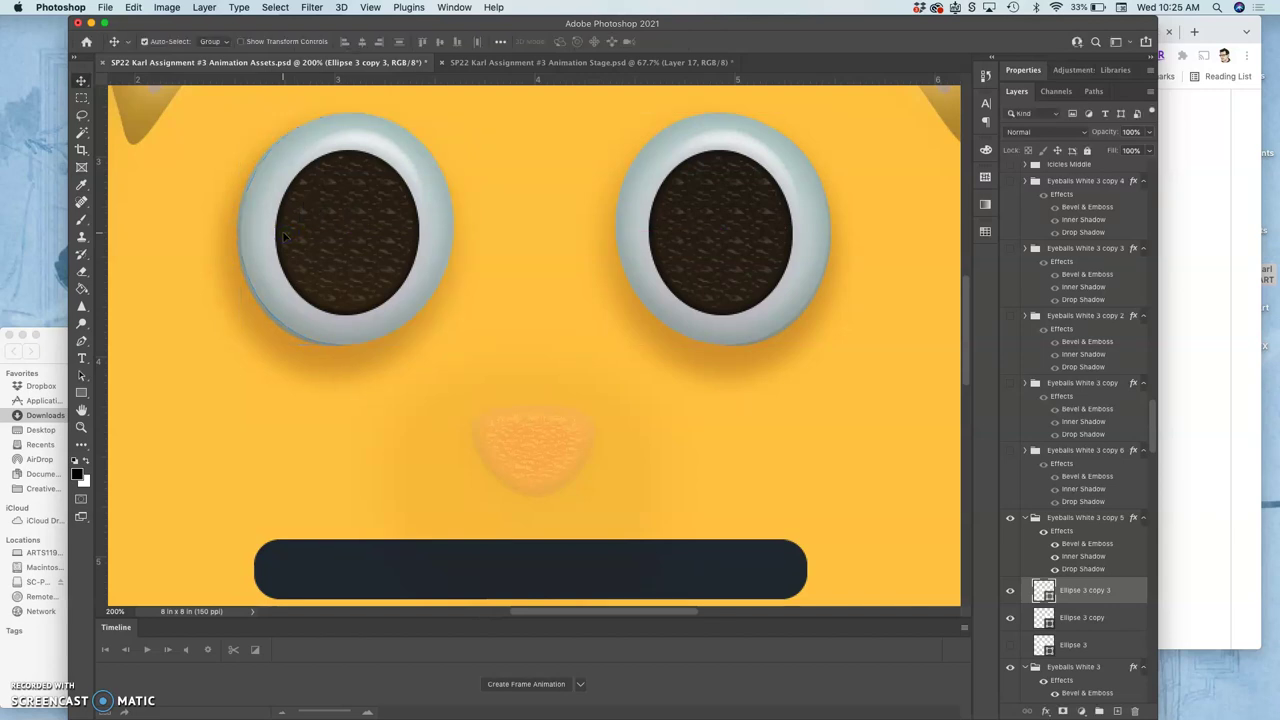
pyautogui.click(1010, 668)
pyautogui.press('super+minus')
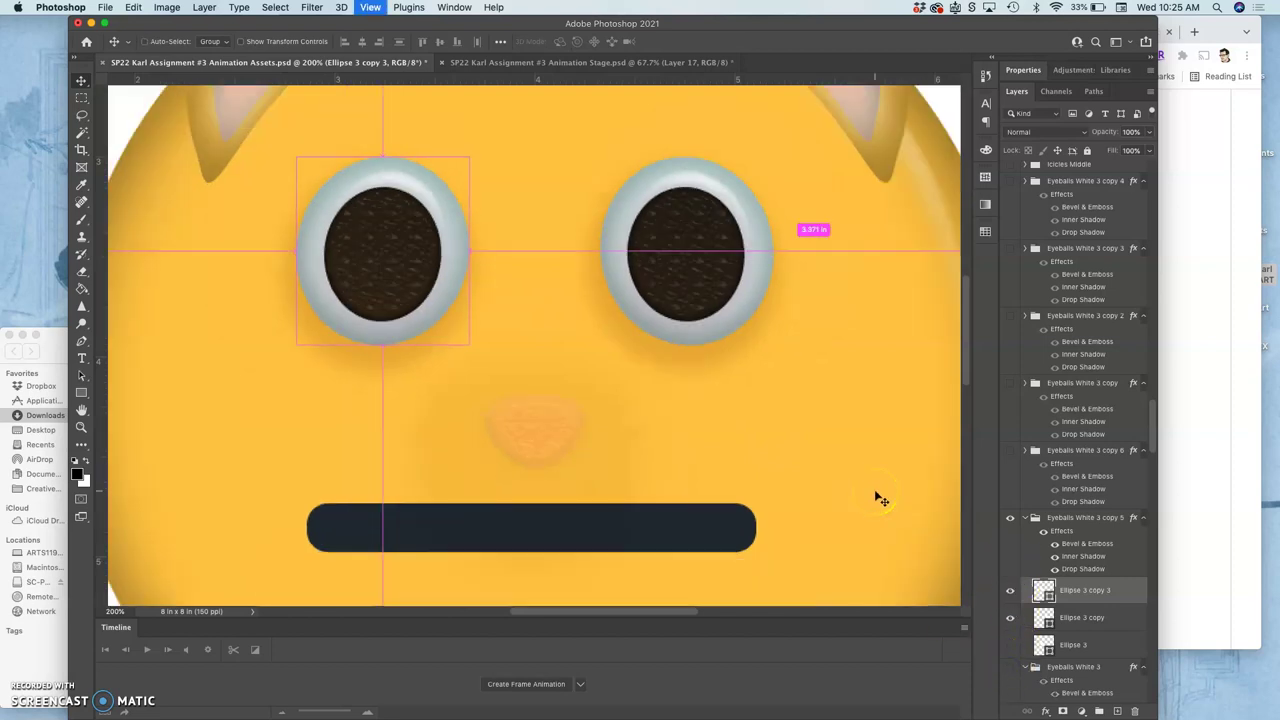
pyautogui.press('super+minus')
pyautogui.press('super+equal')
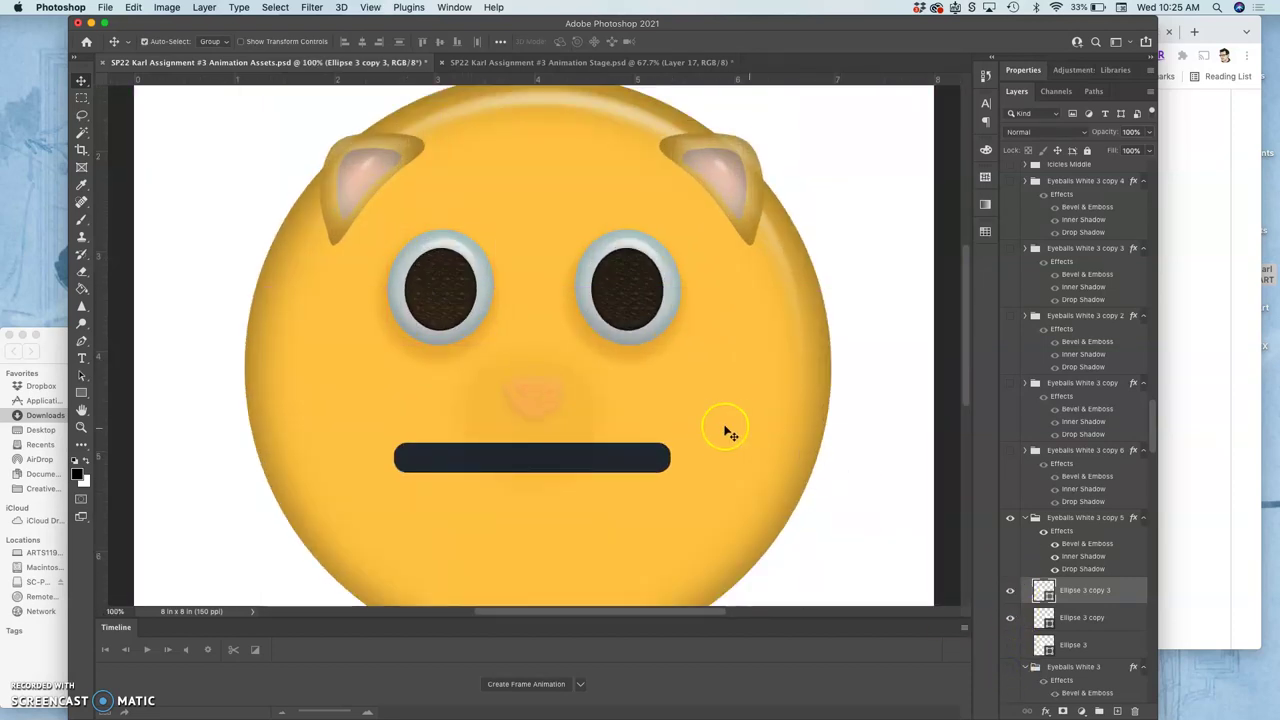
# Compare the Nose, Nose copy 2 and Nose copy 3 groups with the visible Nose copy group by toggling their visibility.
pyautogui.click(543, 400)
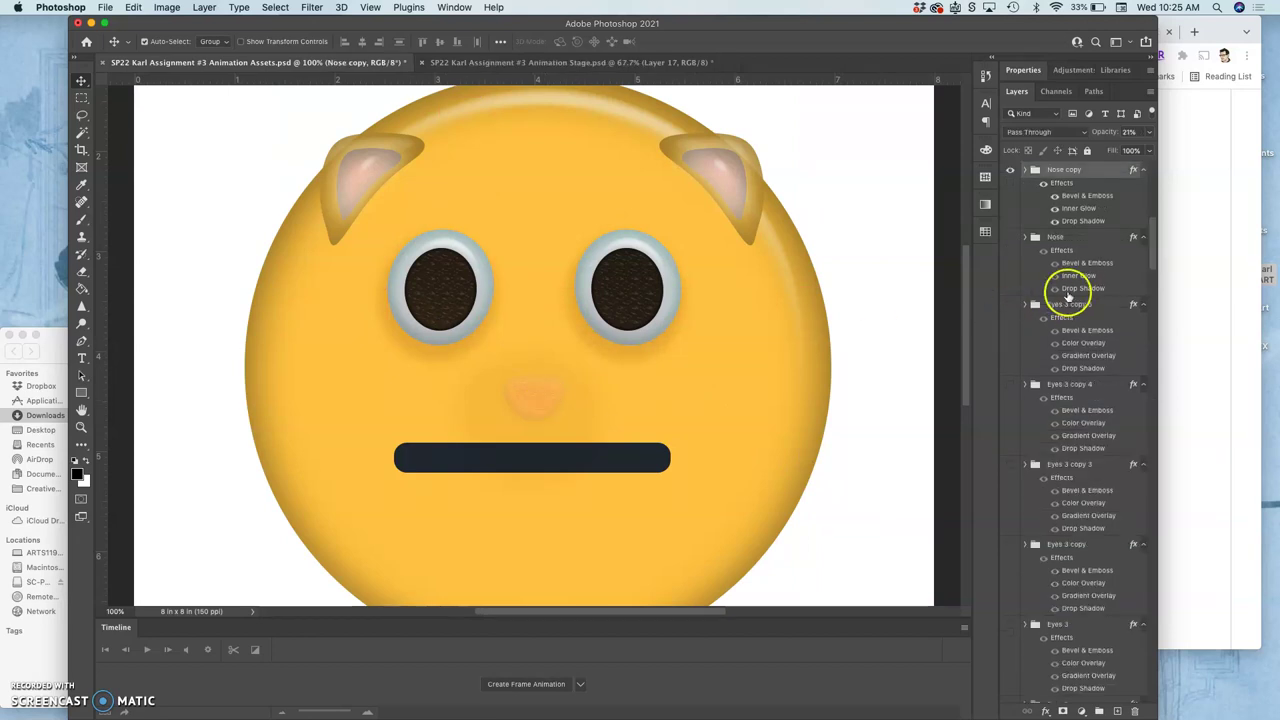
pyautogui.scroll(2, 1068, 297)
pyautogui.scroll(3, 1068, 297)
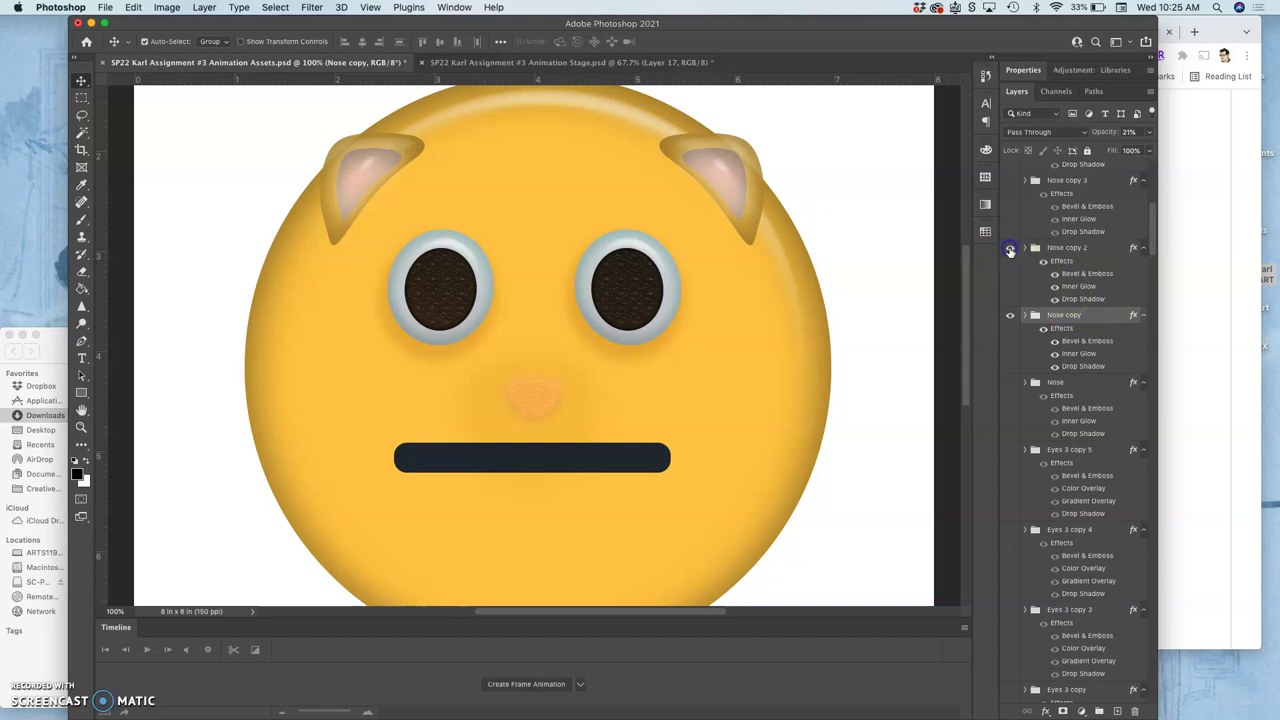
pyautogui.click(1010, 249)
pyautogui.click(1010, 249)
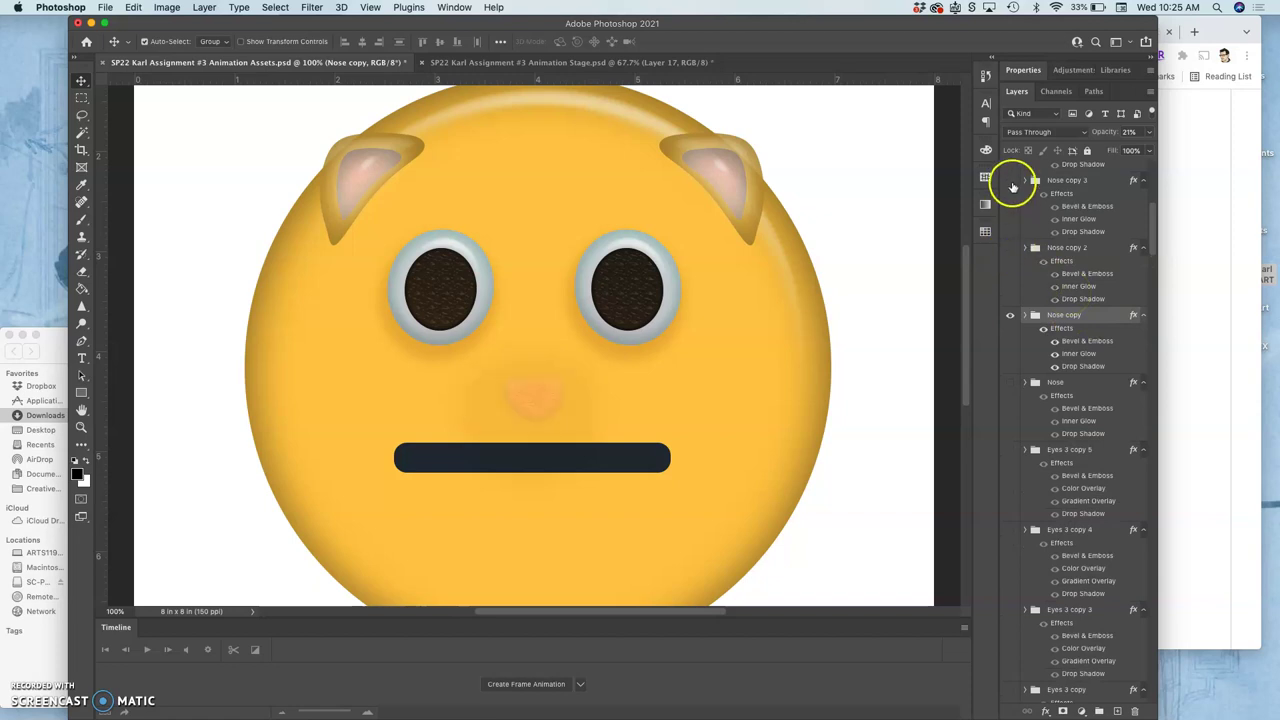
pyautogui.click(1011, 382)
pyautogui.click(1011, 382)
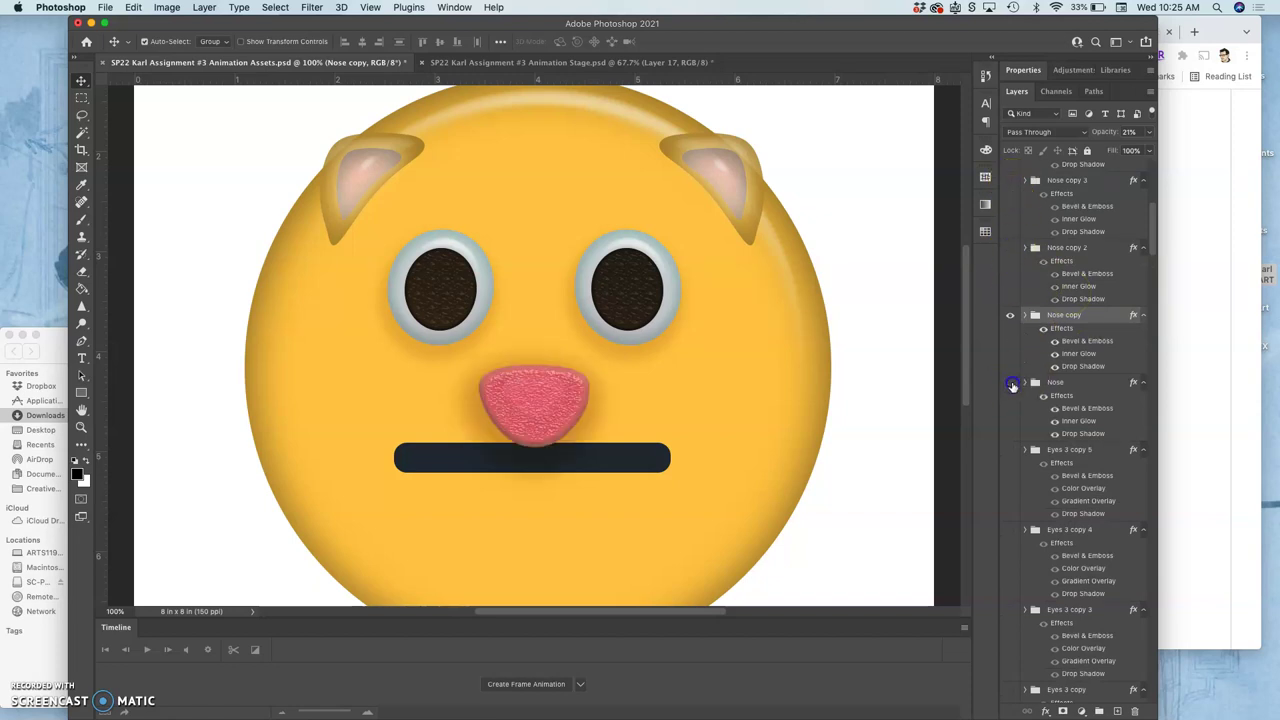
pyautogui.click(1010, 181)
pyautogui.click(1012, 249)
pyautogui.click(1012, 249)
pyautogui.click(1012, 249)
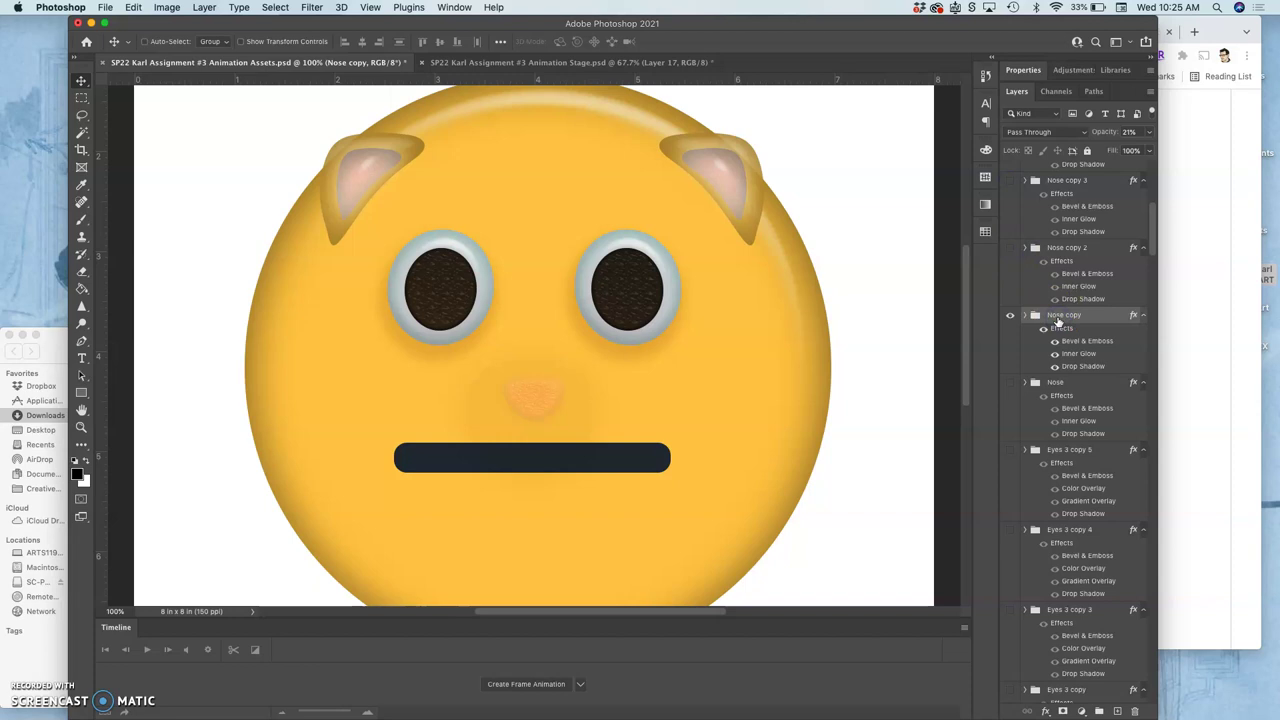
# Enlarge the Nose copy group slightly and compare its size with the nose in the Stage file.
pyautogui.press('super+t')
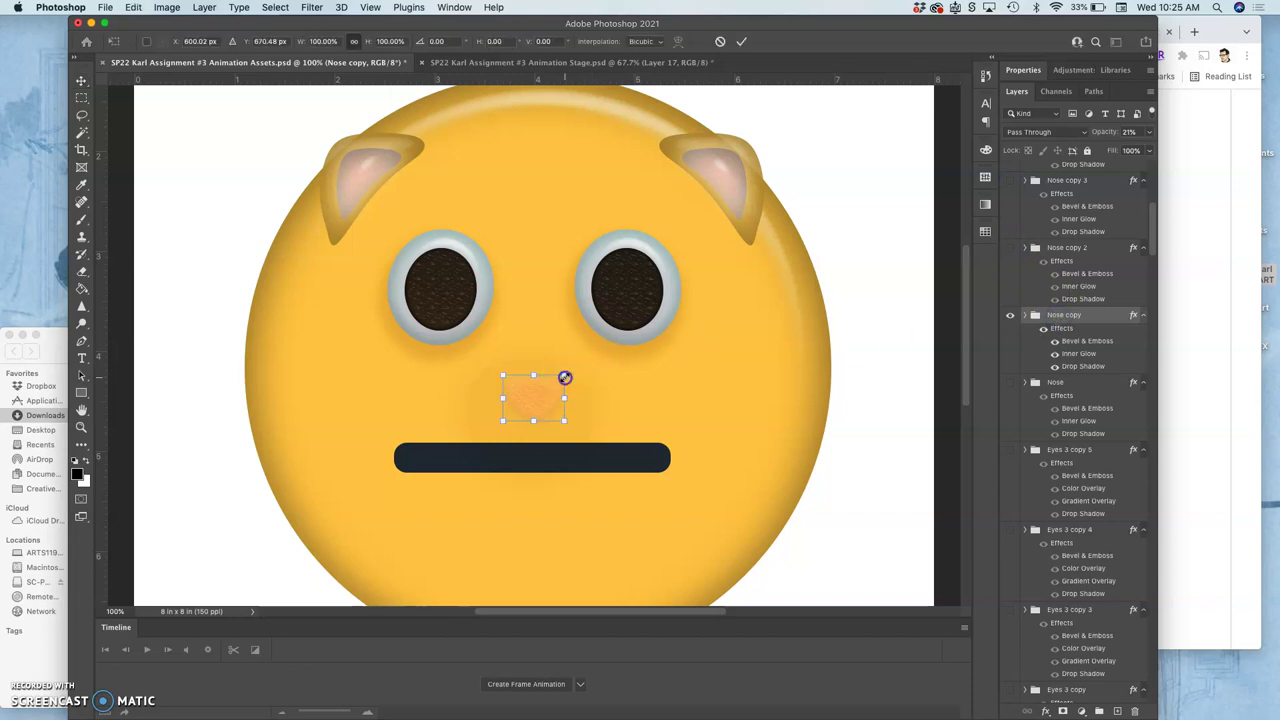
pyautogui.moveTo(568, 375); pyautogui.dragTo(571, 373)
pyautogui.press('Return')
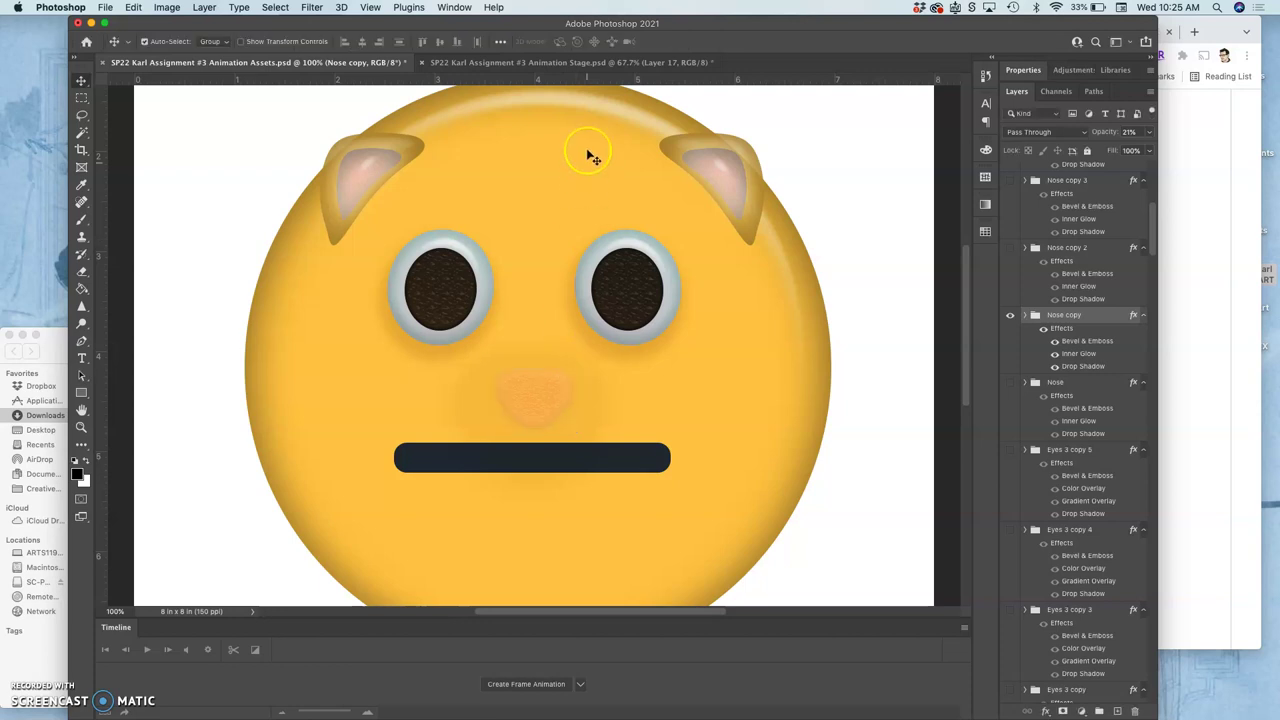
pyautogui.click(578, 62)
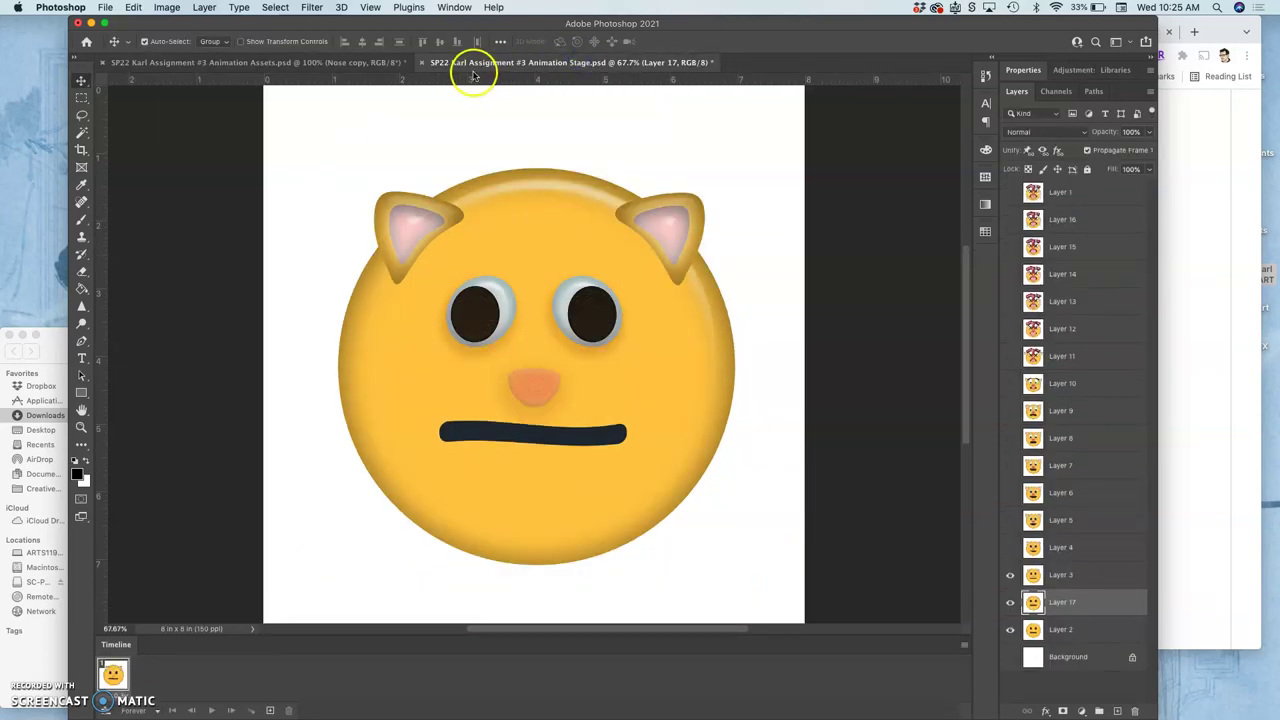
pyautogui.click(380, 62)
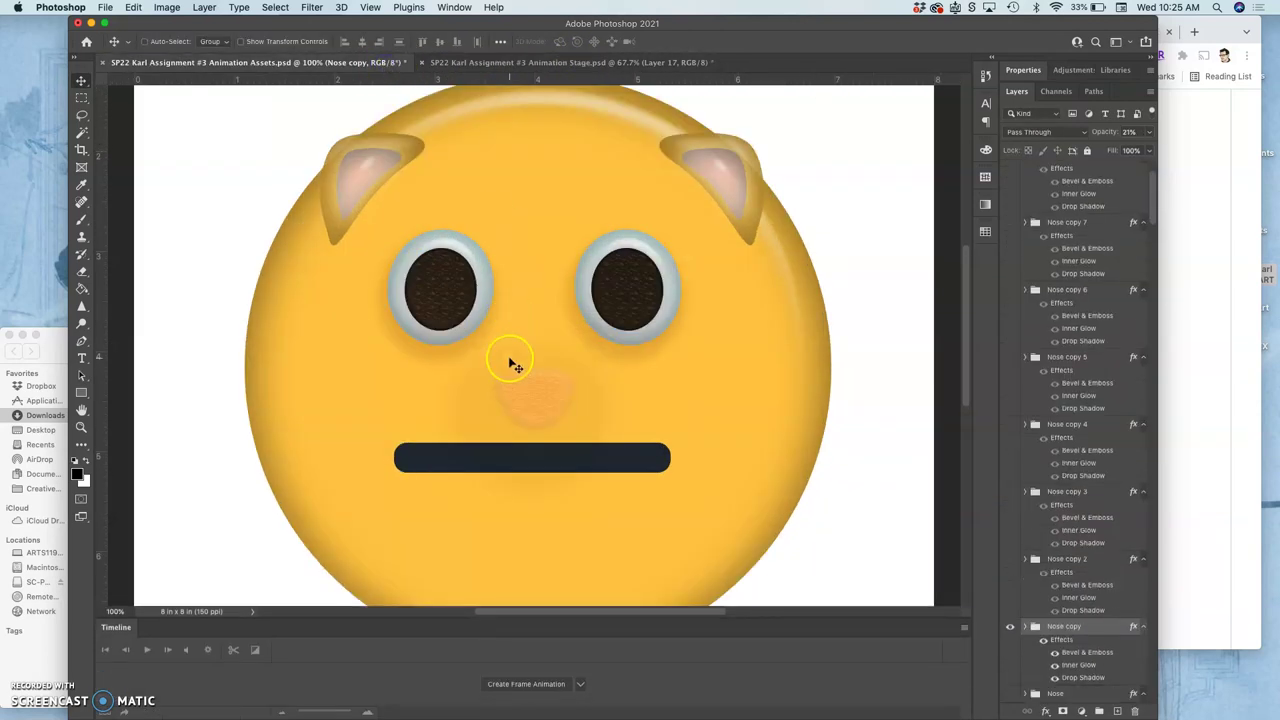
# Scale the Nose copy group down slightly and set its opacity to 41%.
pyautogui.hotkey('ctrl', 't')
pyautogui.moveTo(569, 371); pyautogui.dragTo(570, 371)
pyautogui.press('Return')
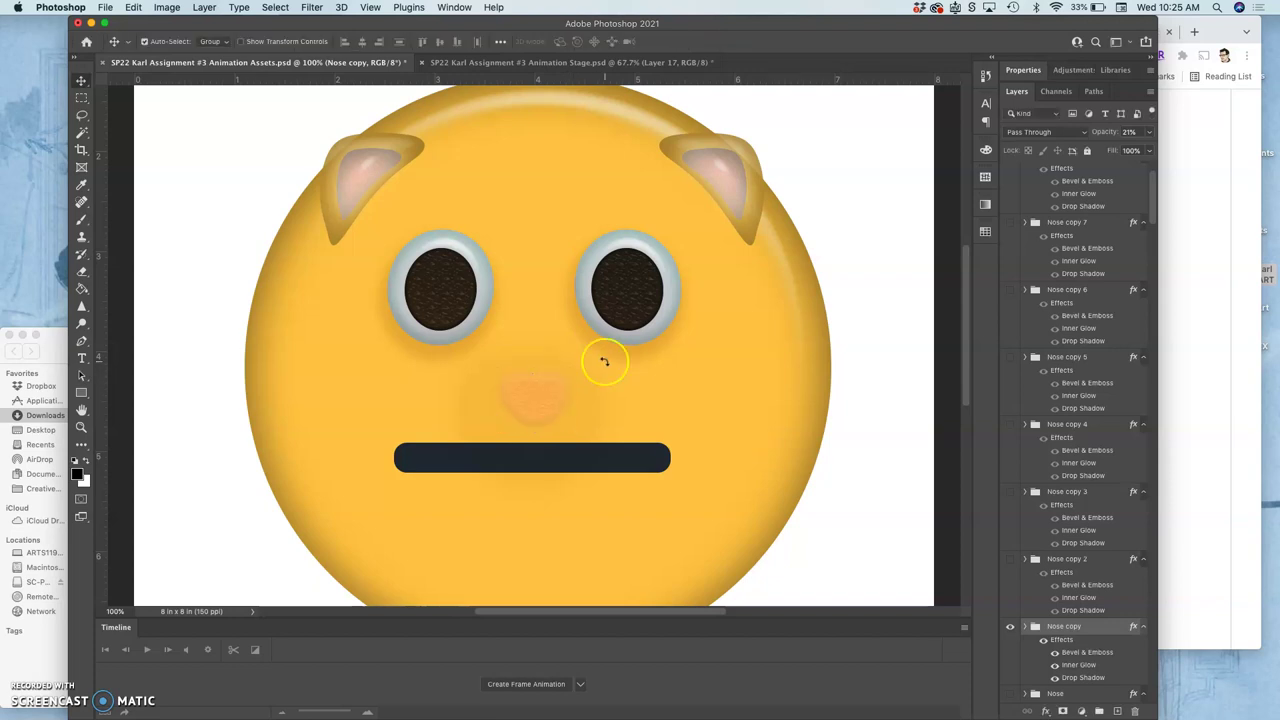
pyautogui.click(1149, 133)
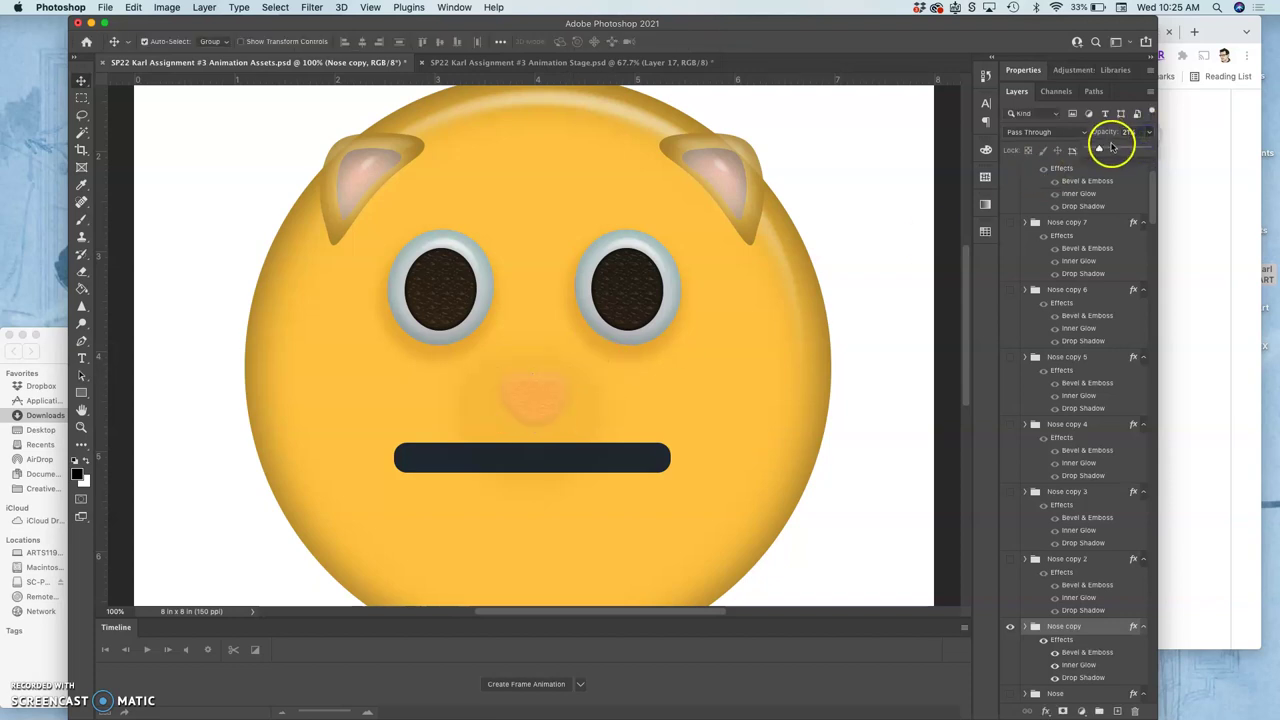
pyautogui.moveTo(1099, 148); pyautogui.dragTo(1113, 149)
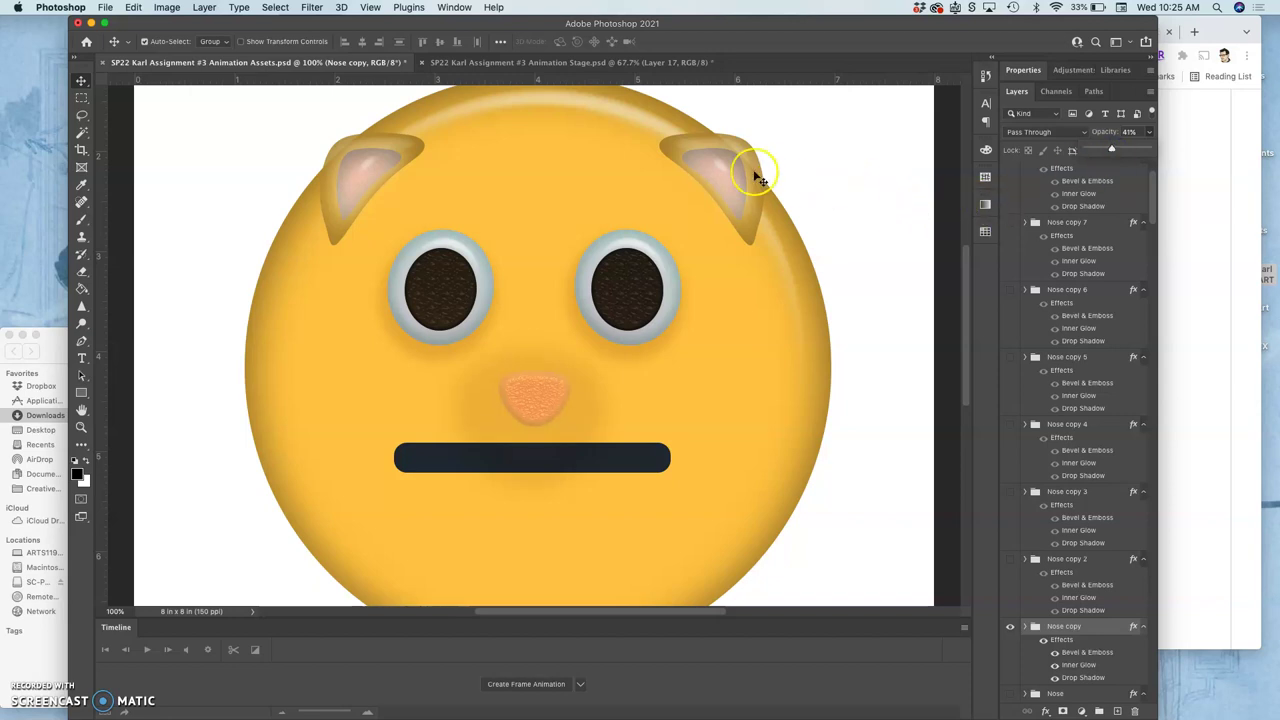
# Duplicate the Cat Ears copy 6 group and try raising the duplicate's opacity to about 96%.
pyautogui.click(735, 190)
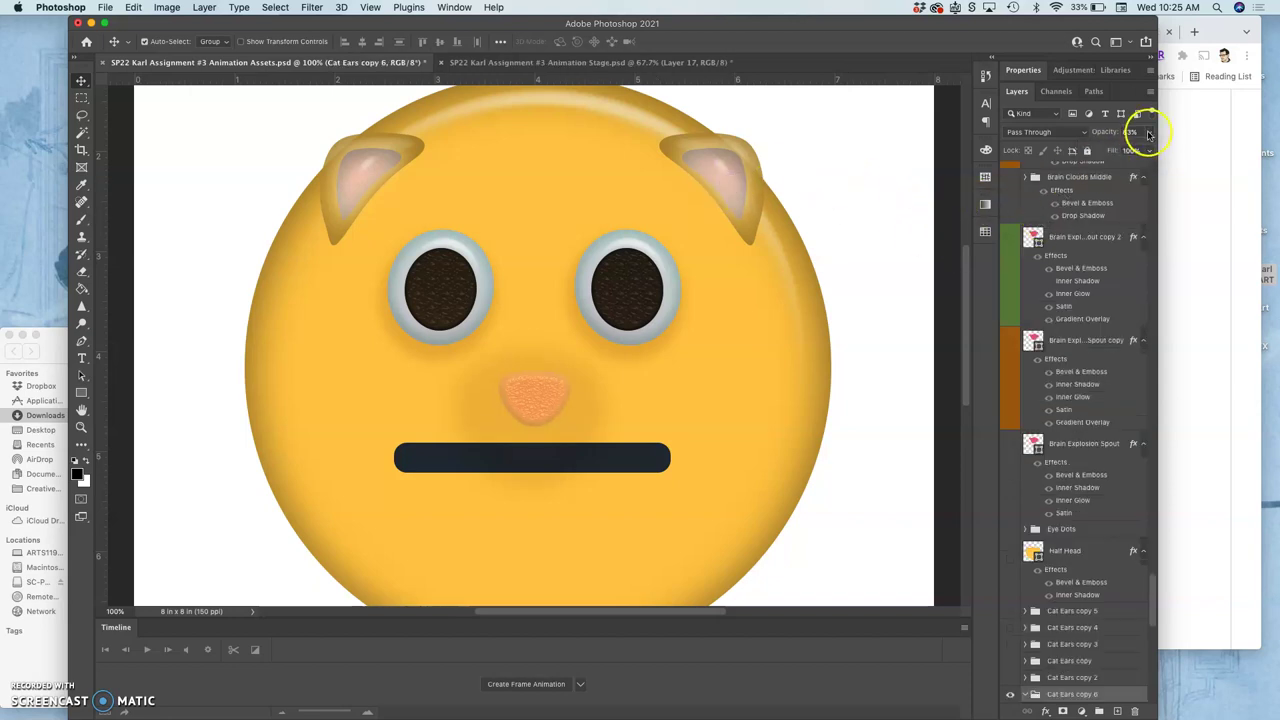
pyautogui.press('super+j')
pyautogui.click(1010, 613)
pyautogui.click(1149, 132)
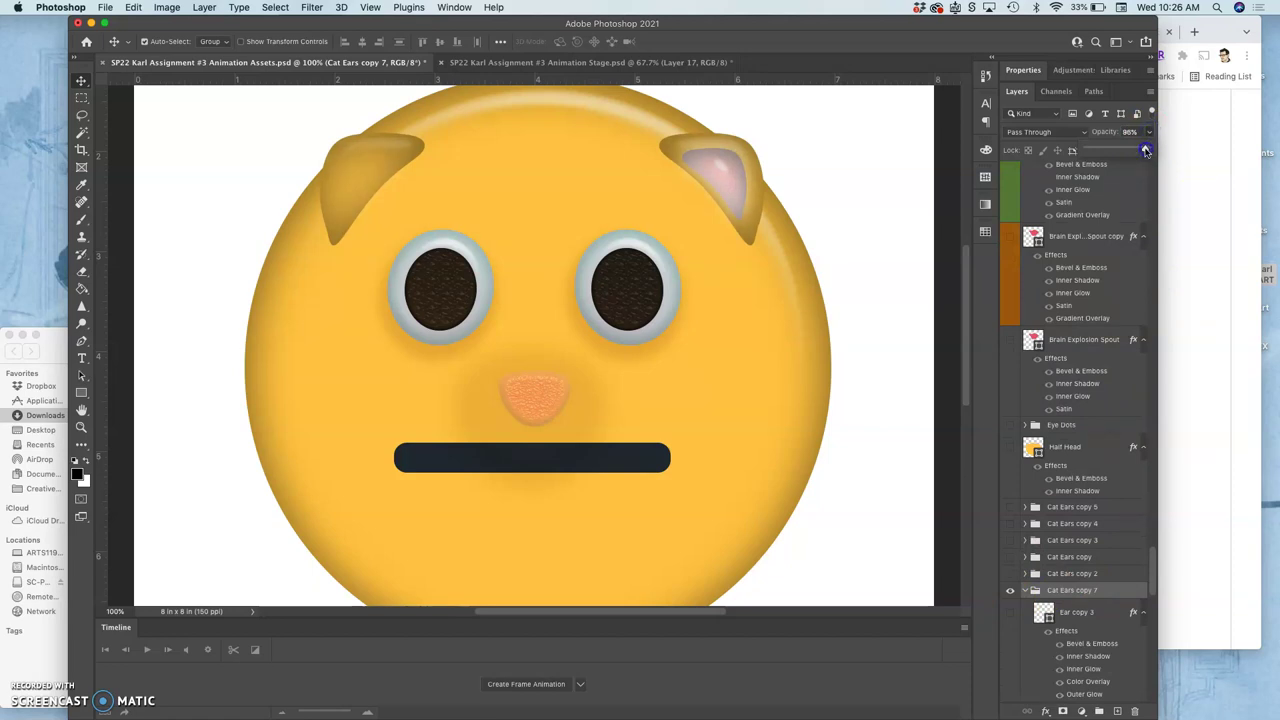
pyautogui.moveTo(1146, 150); pyautogui.dragTo(1141, 151)
pyautogui.click(1086, 490)
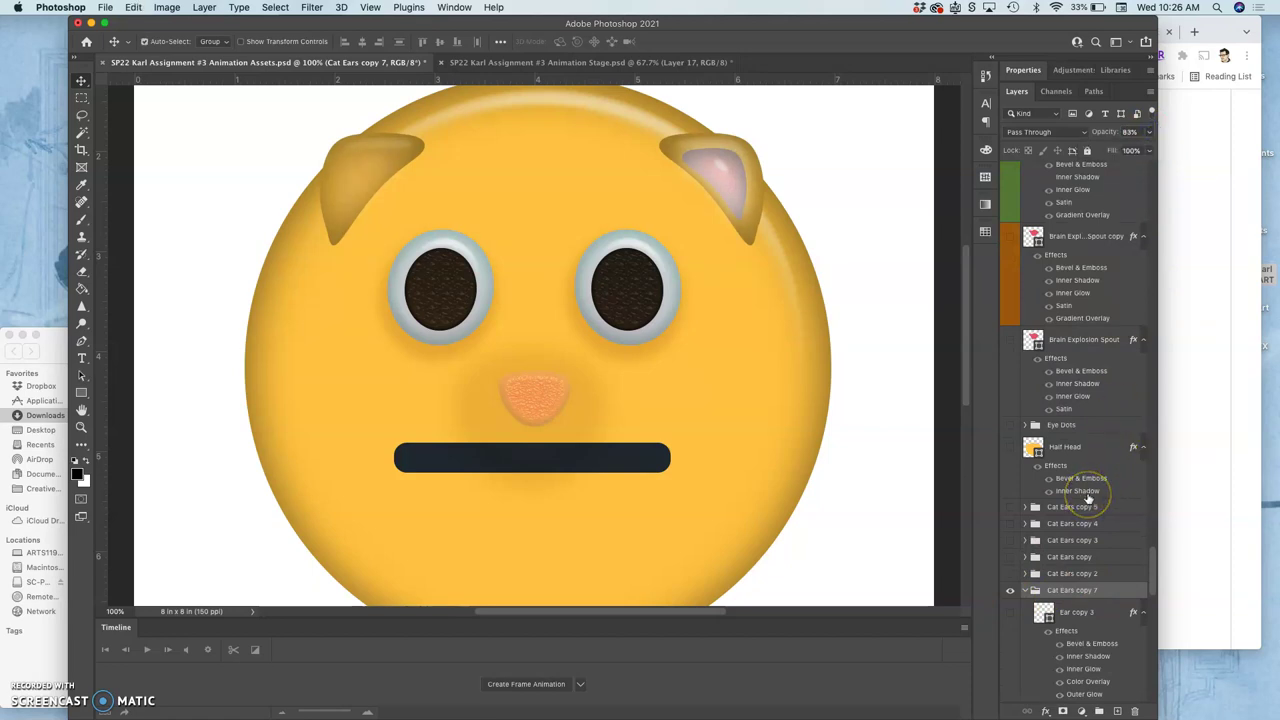
pyautogui.click(895, 494)
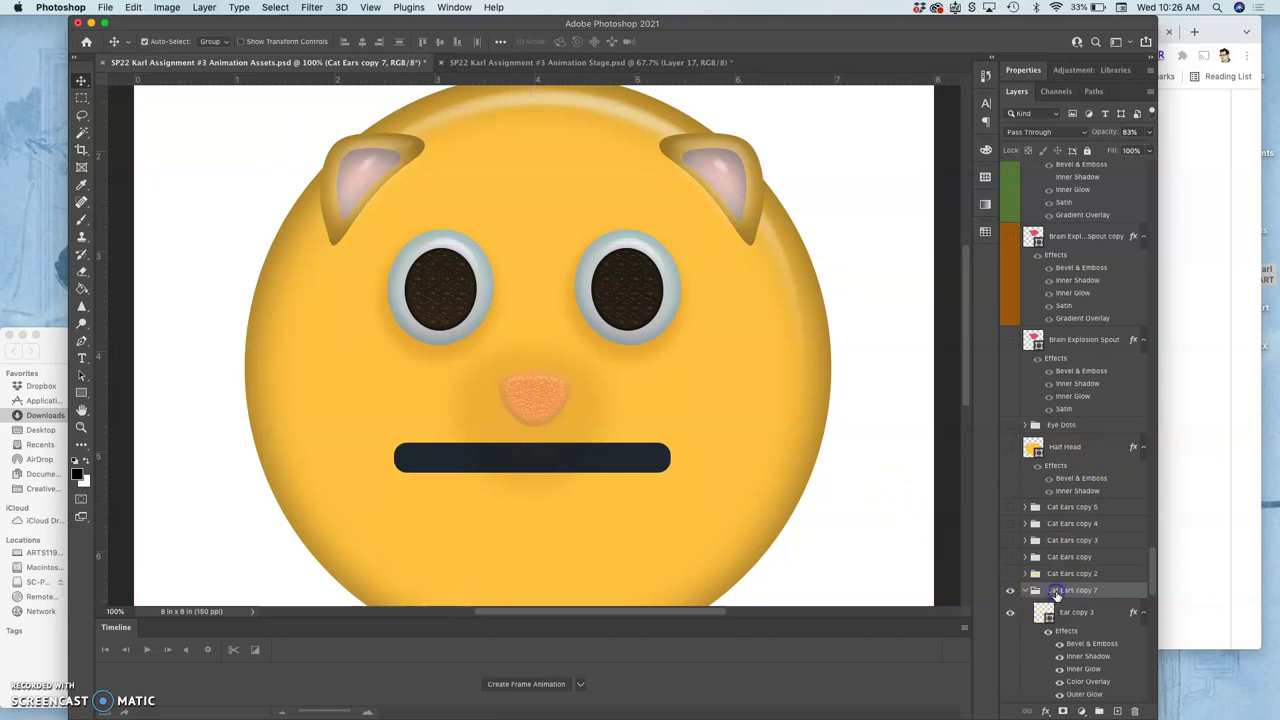
# Duplicate the Cat Ears copy 7 group and hide the original, keeping only the new duplicate collapsed and selected.
pyautogui.scroll(-3, 1057, 592)
pyautogui.scroll(-3, 1057, 592)
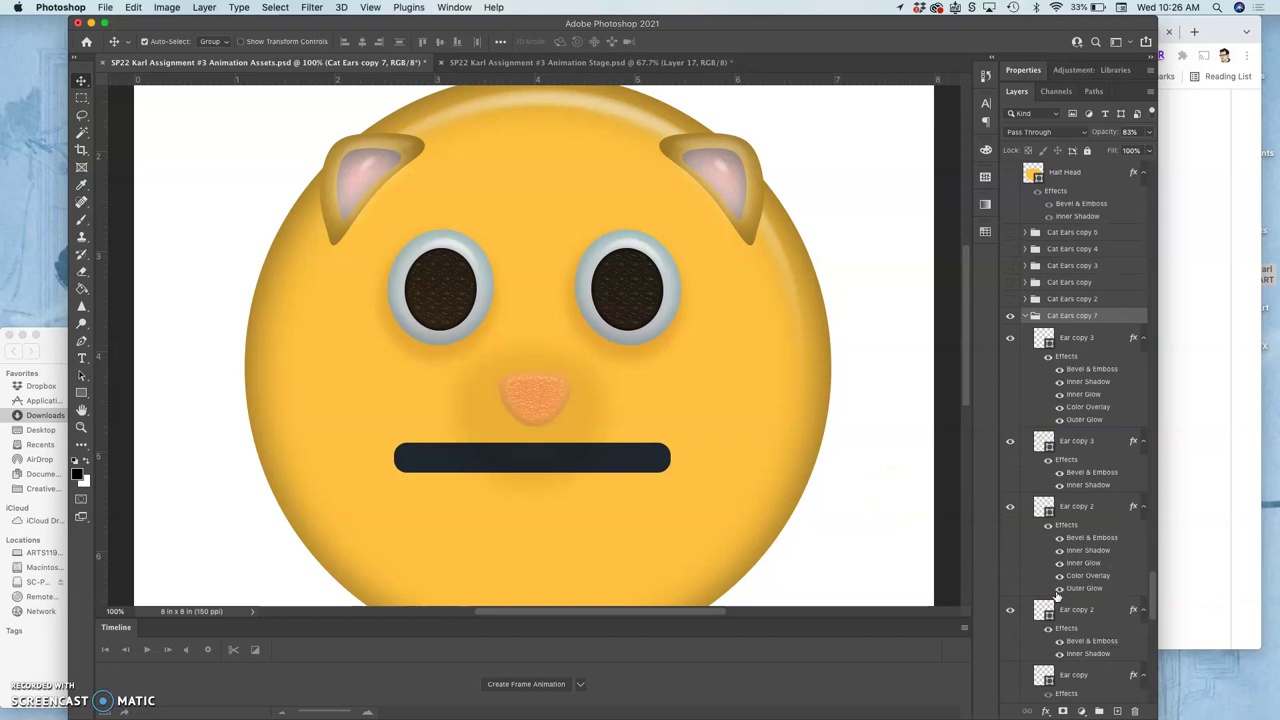
pyautogui.click(1081, 318)
pyautogui.press('super+j')
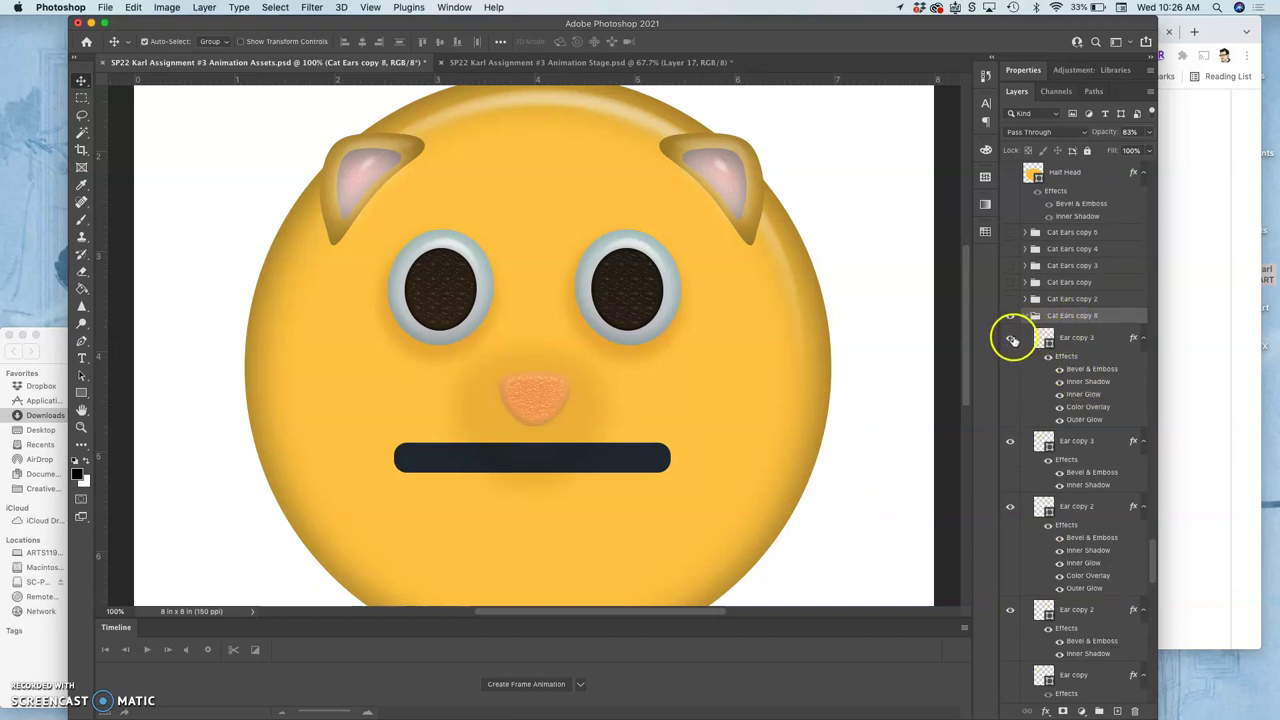
pyautogui.click(1024, 315)
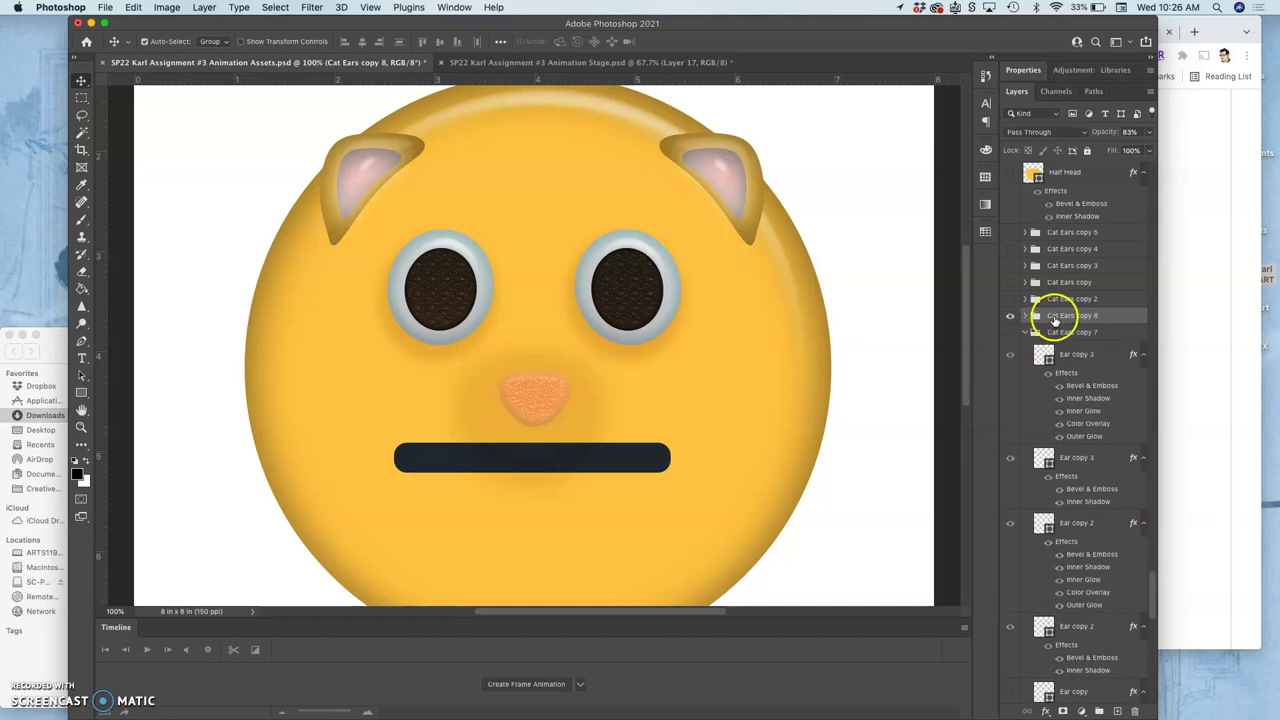
# Set the Cat Ears copy 8 group's opacity to 99% and hide the Cat Ears copy 6 group.
pyautogui.click(1149, 132)
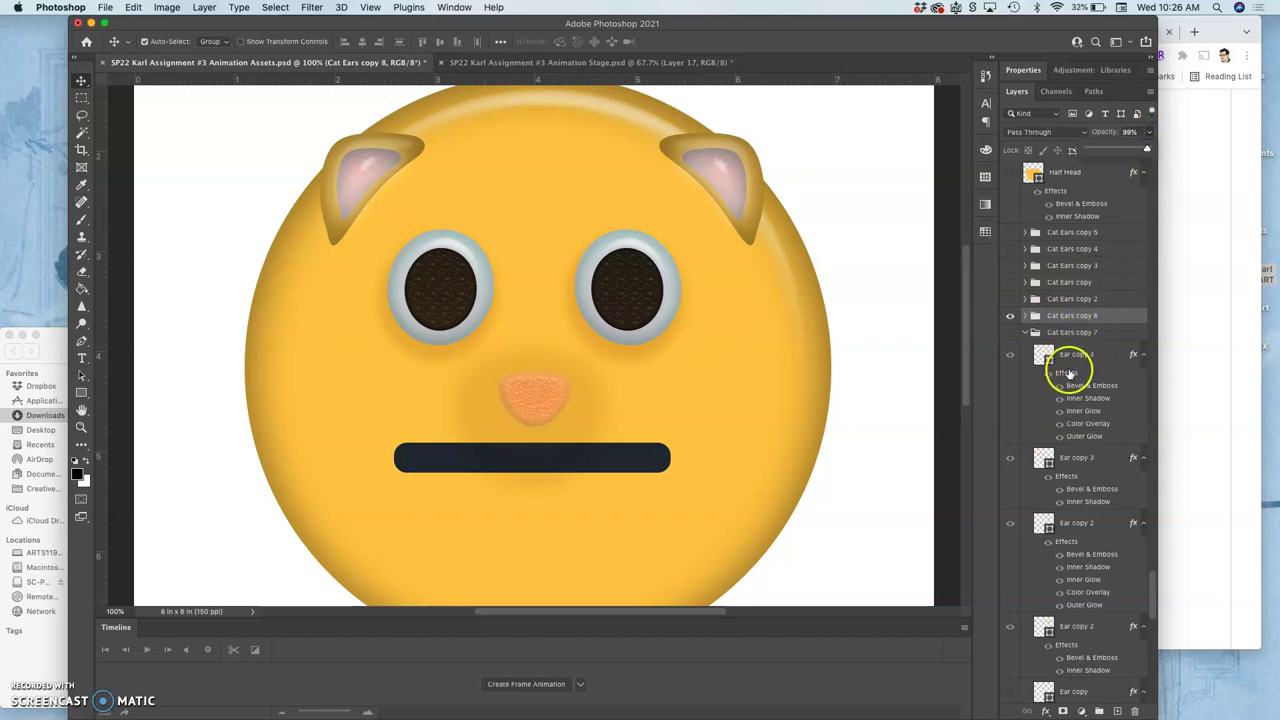
pyautogui.scroll(-2, 1070, 375)
pyautogui.scroll(-5, 1070, 375)
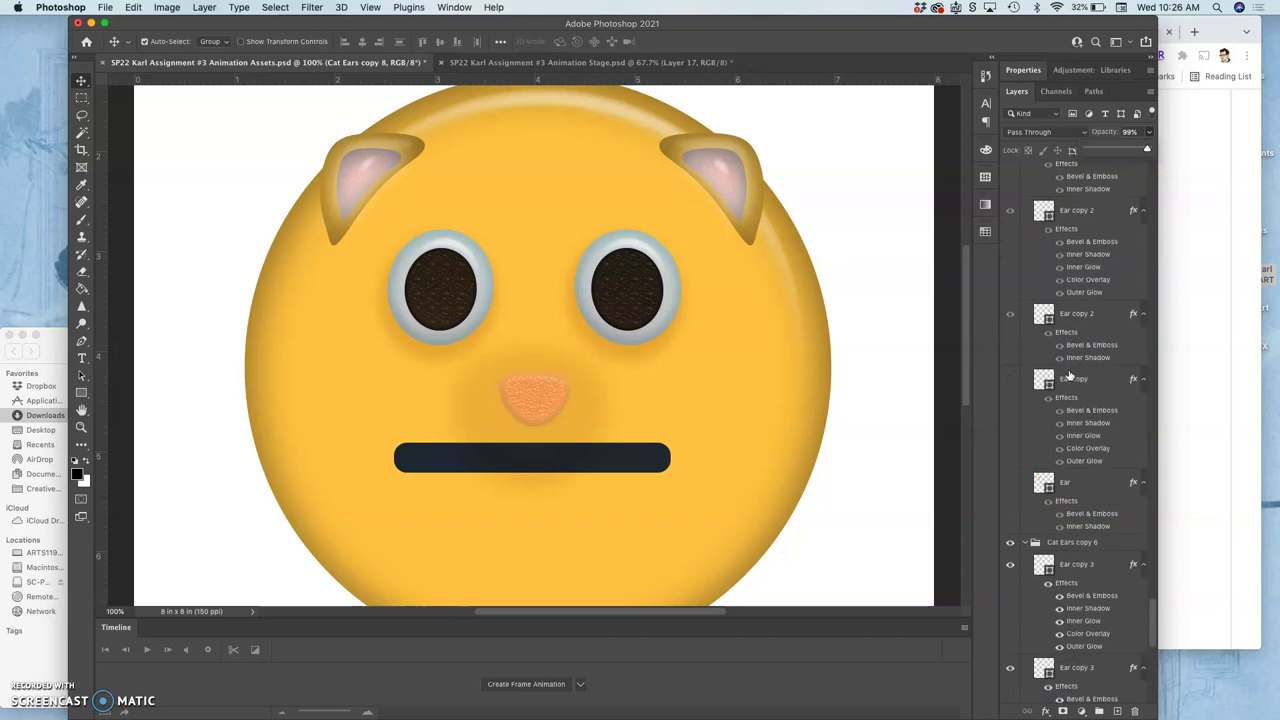
pyautogui.click(1008, 545)
pyautogui.click(1049, 522)
# Scale the Cat Ears copy 8 group up from its centre to about 109% width and 112% height.
pyautogui.scroll(-2, 1049, 522)
pyautogui.scroll(6, 1049, 522)
pyautogui.scroll(3, 1049, 522)
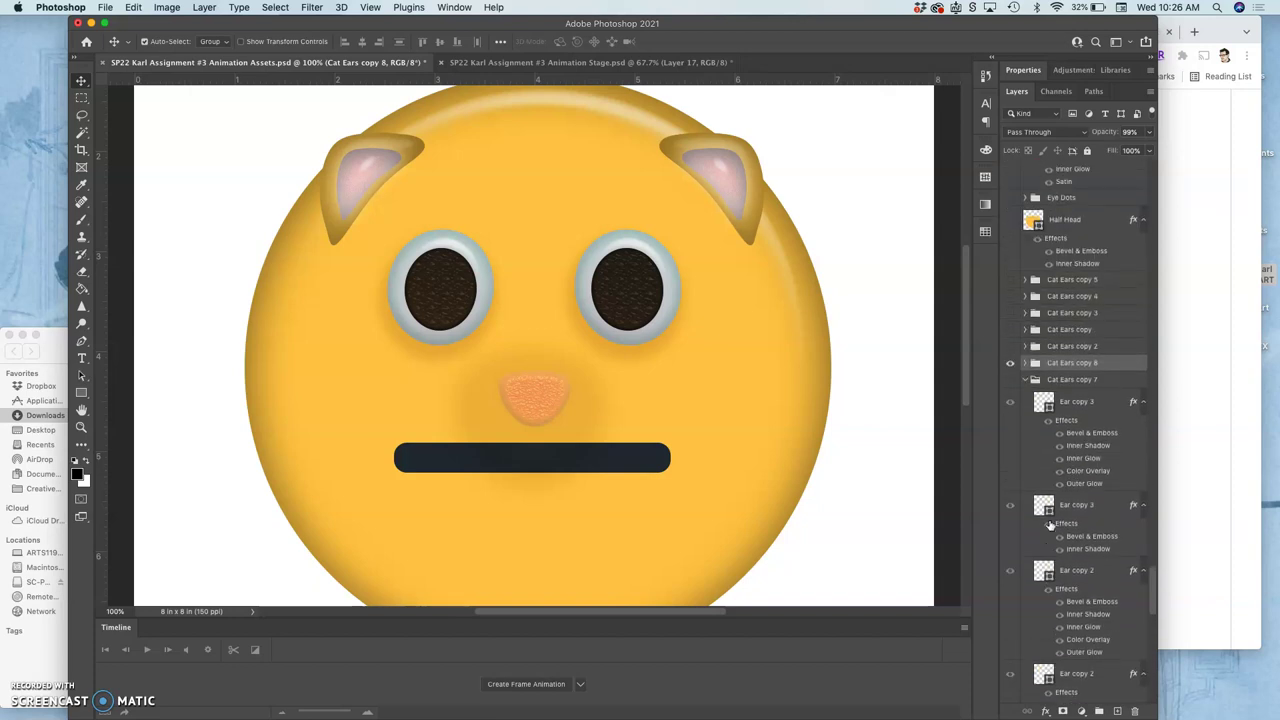
pyautogui.scroll(4, 1049, 522)
pyautogui.press('super+t')
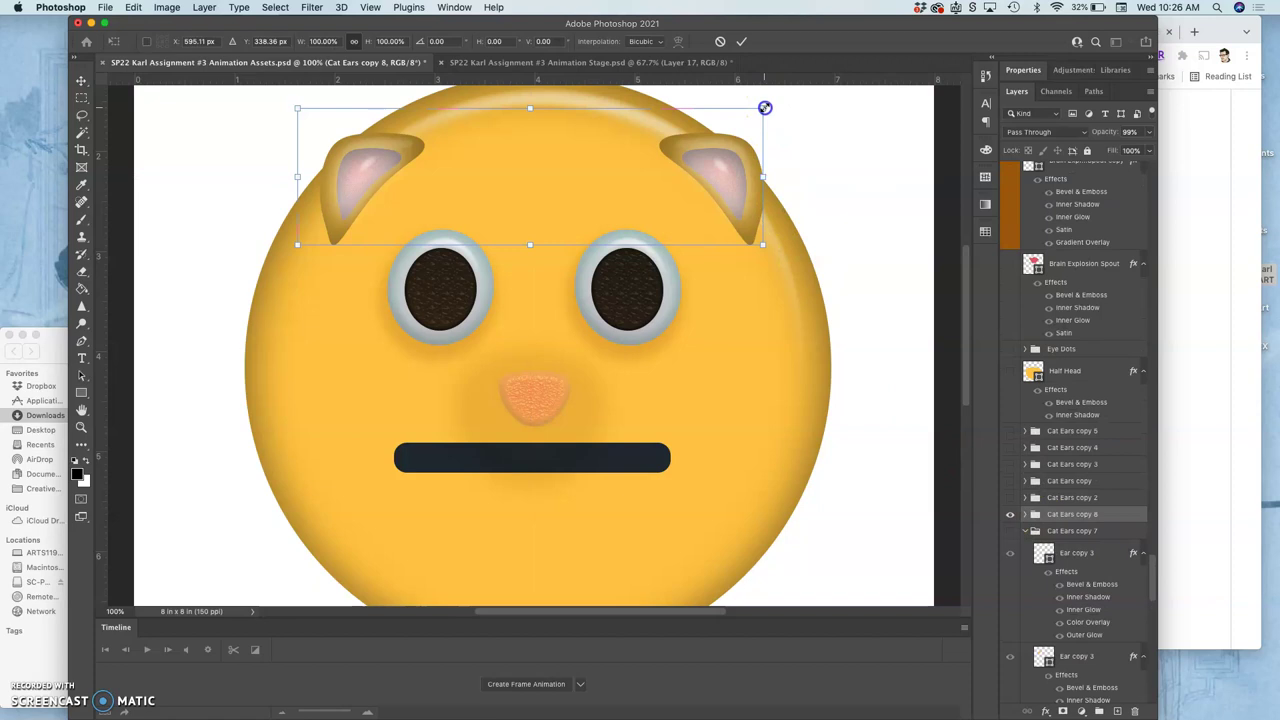
pyautogui.moveTo(765, 107); pyautogui.dragTo(781, 101)
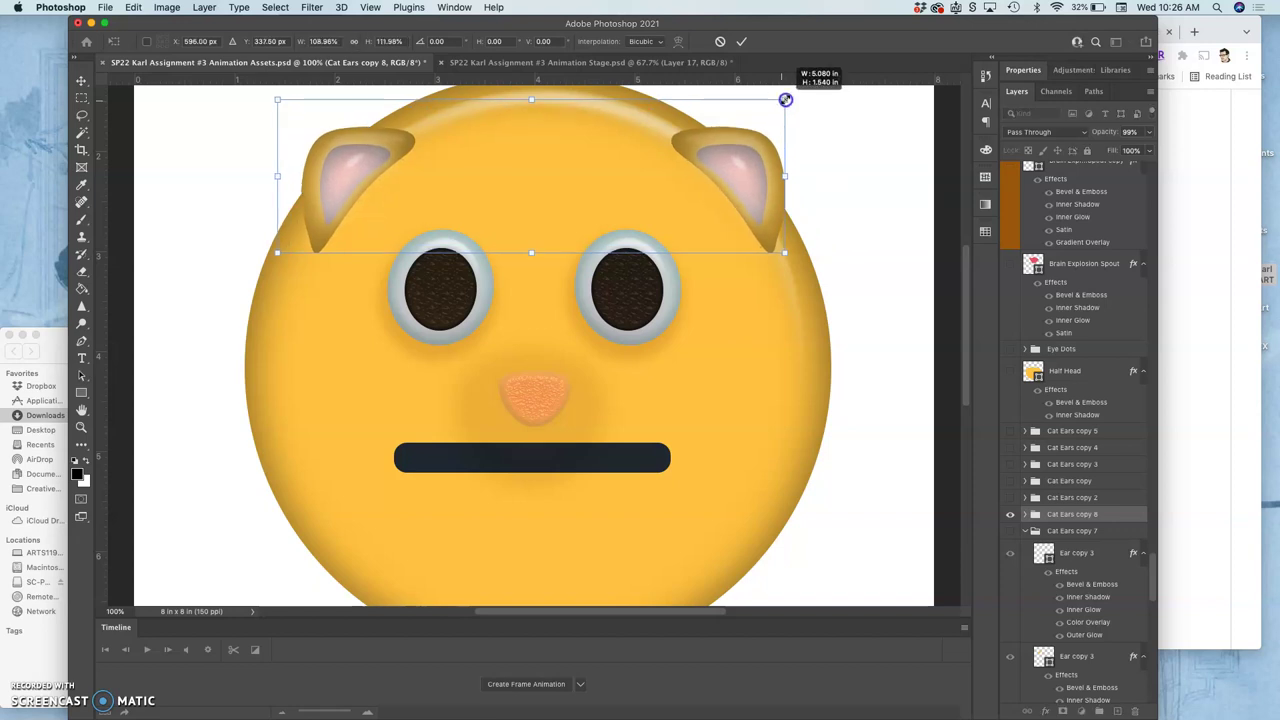
pyautogui.press('Return')
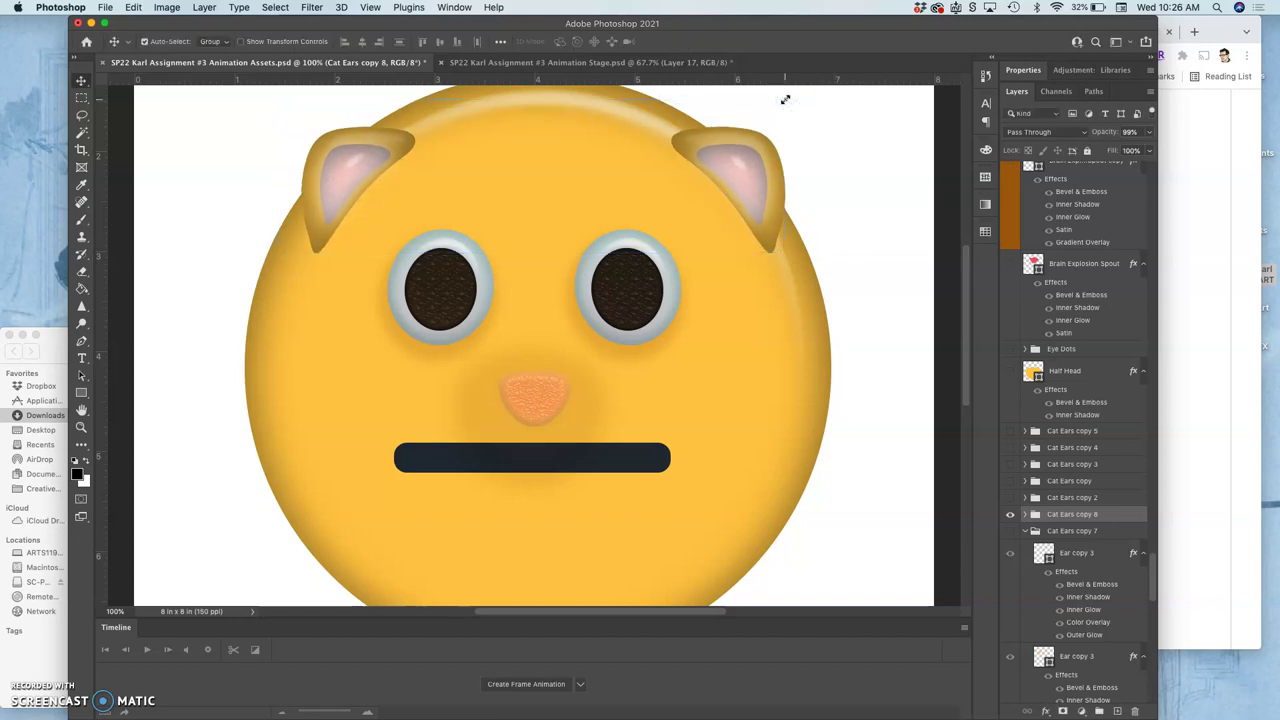
# Check the ears in the Stage file by toggling Layer 3 against Layer 17, then return to the Assets file.
pyautogui.click(606, 62)
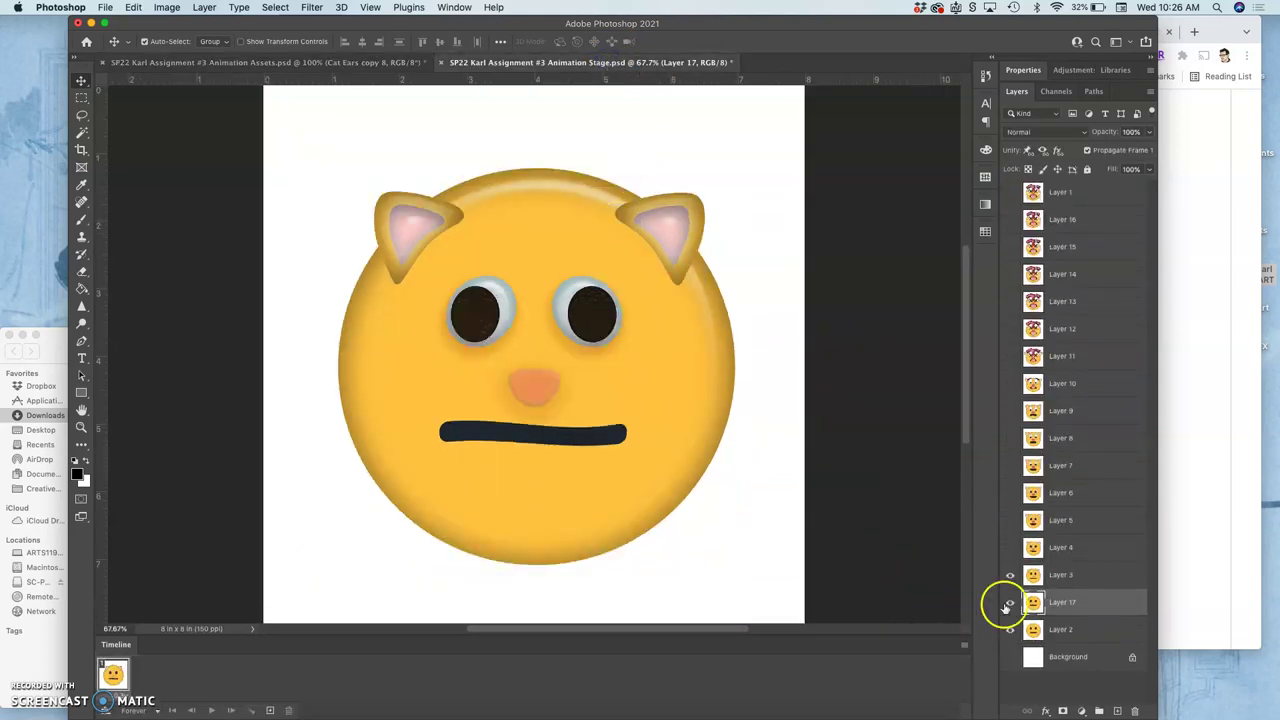
pyautogui.click(1055, 632)
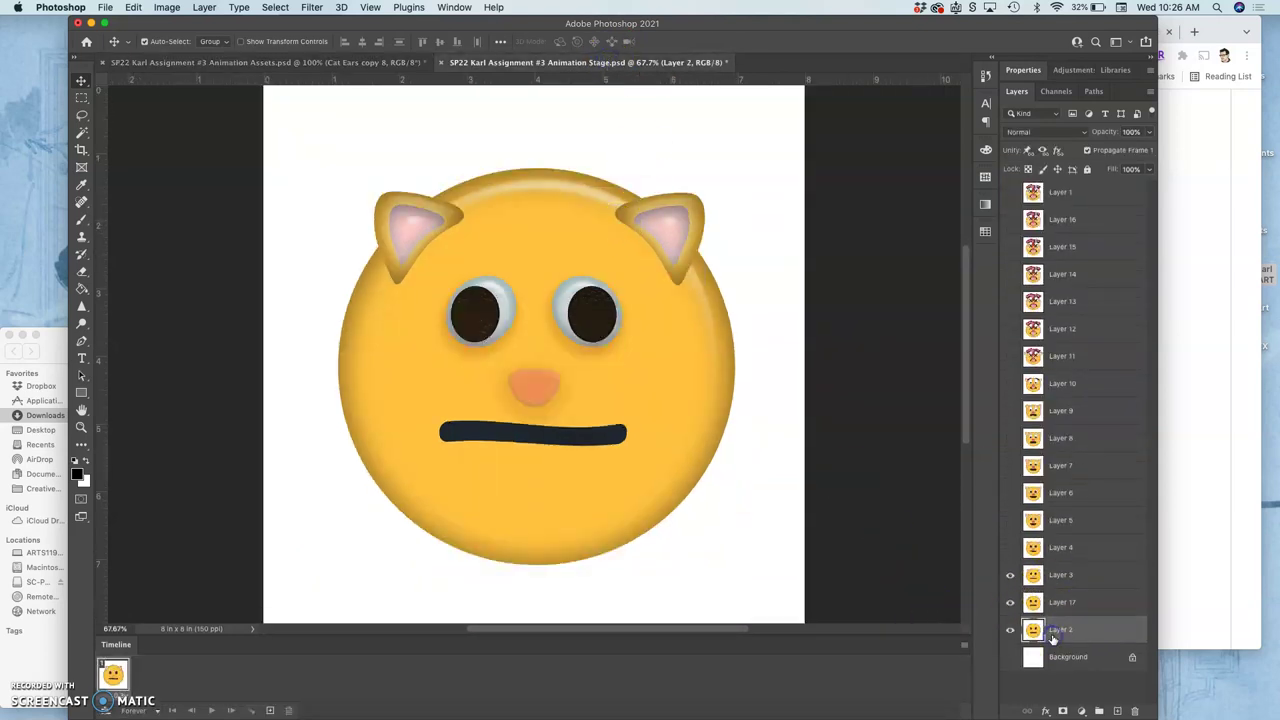
pyautogui.click(1010, 602)
pyautogui.click(1008, 578)
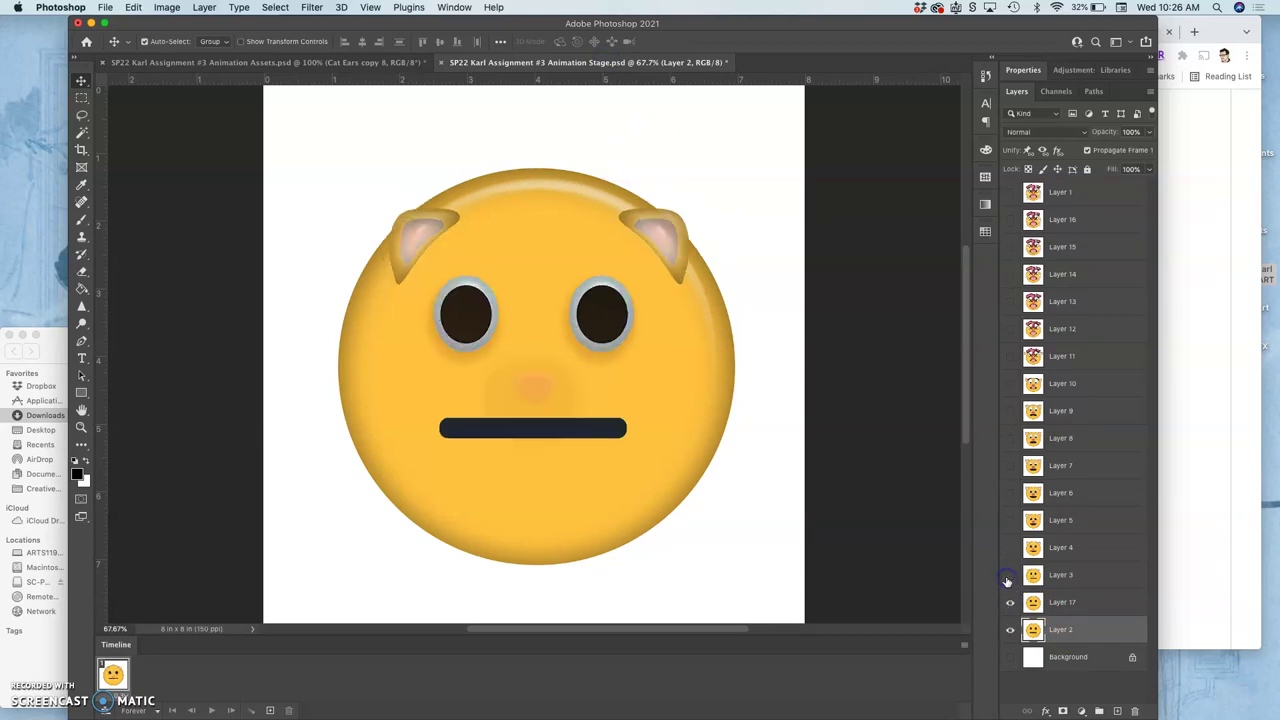
pyautogui.click(1008, 578)
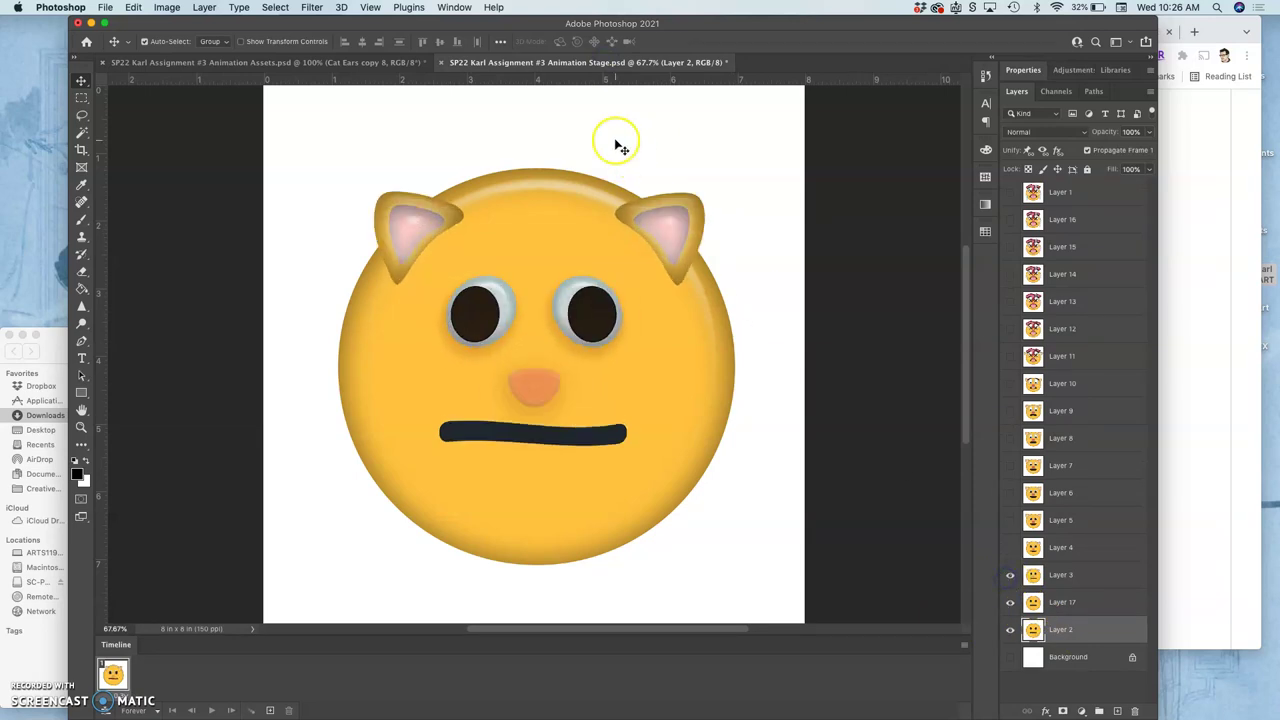
pyautogui.click(385, 63)
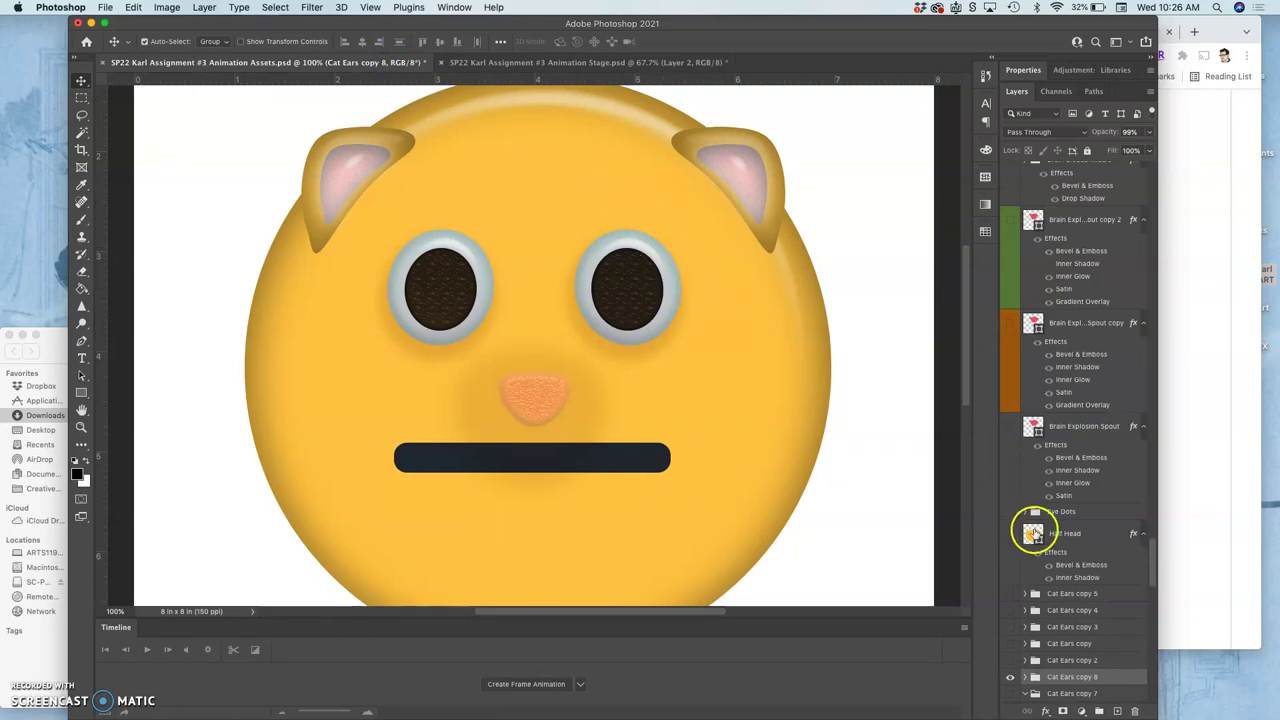
# Stamp all visible artwork into a new merged layer directly above the Nose copy group, keeping the original groups.
pyautogui.scroll(15, 1055, 485)
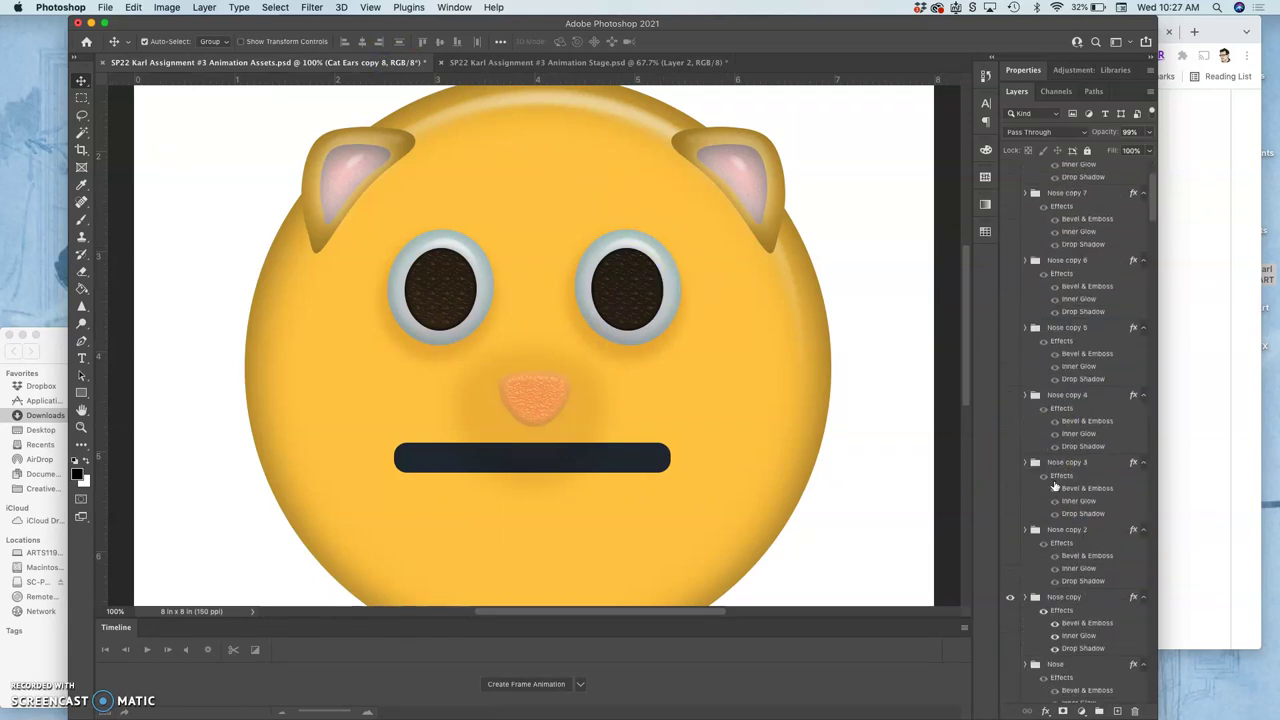
pyautogui.click(1061, 458)
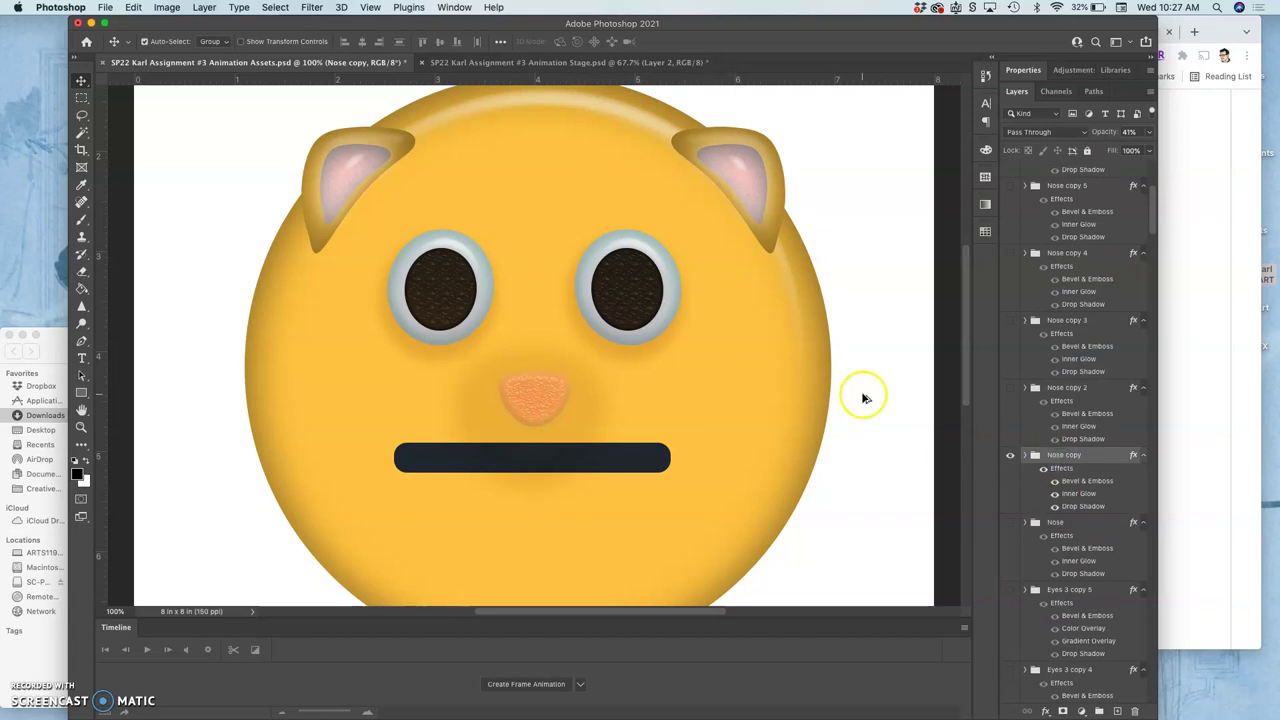
pyautogui.click(205, 8)
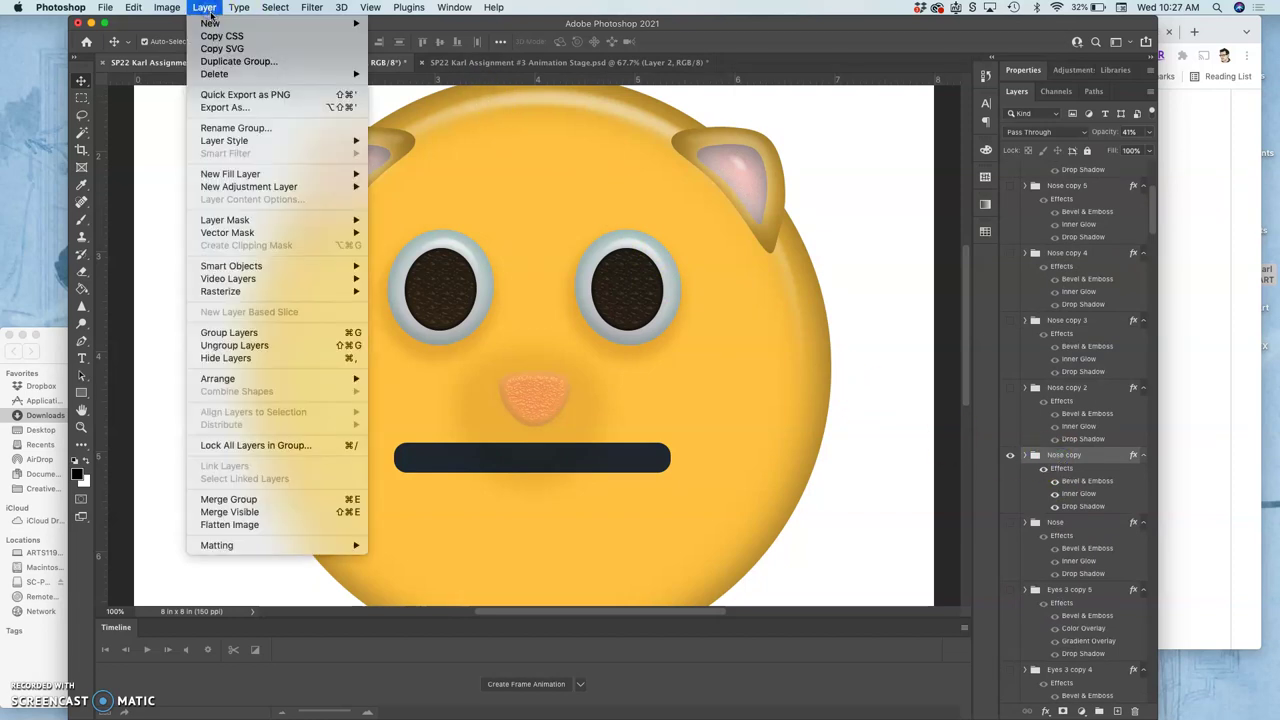
pyautogui.click(237, 500)
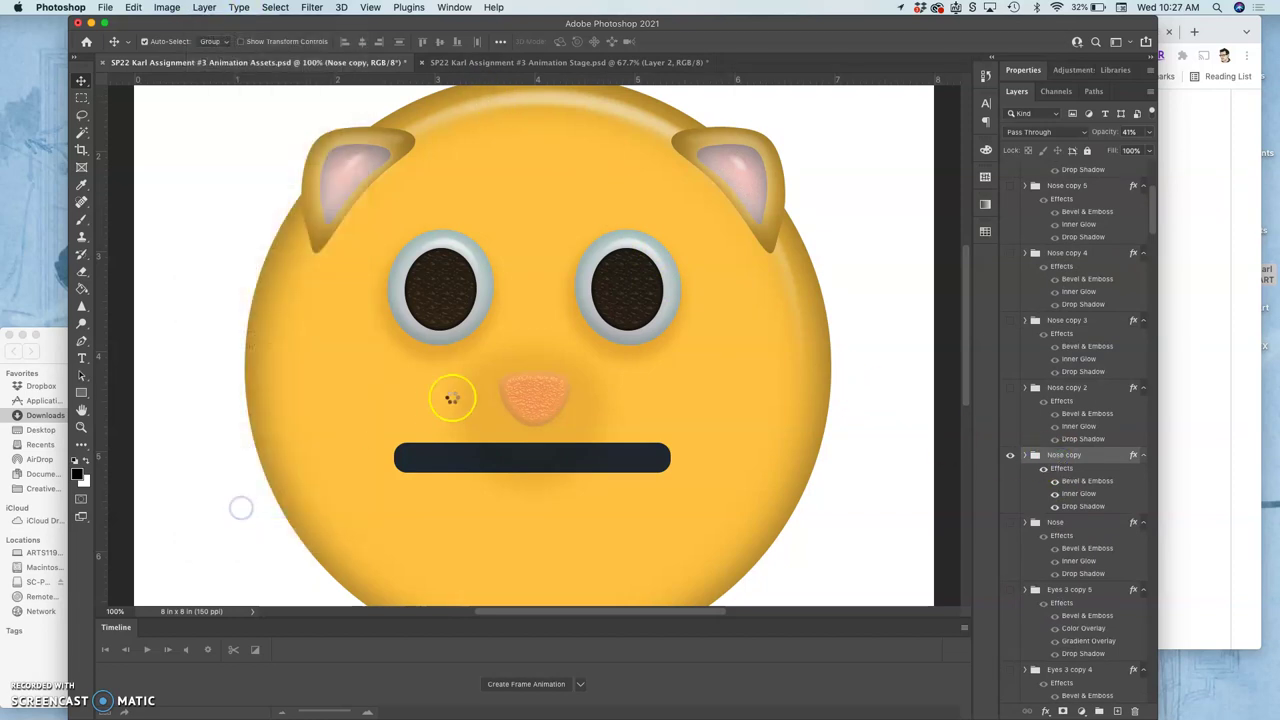
pyautogui.press('super+0')
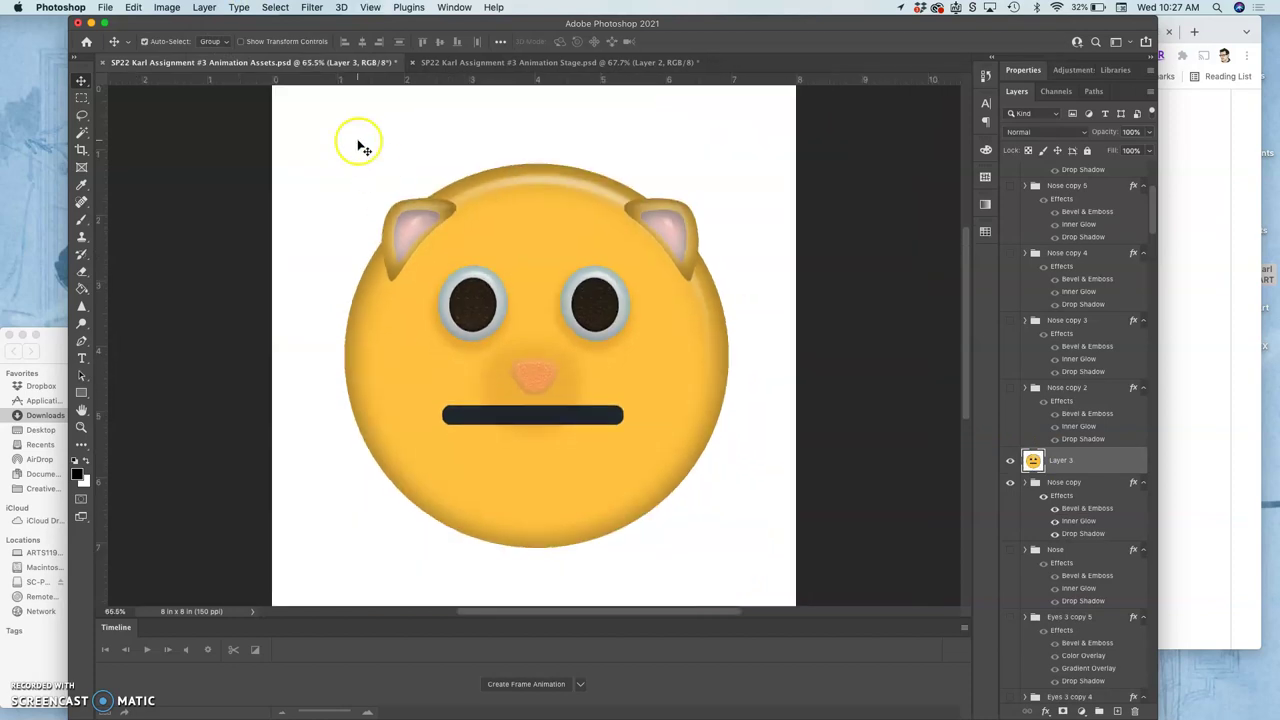
# Copy the whole merged face layer and paste it into the Stage file directly above Layer 17, with Layer 3 hidden.
pyautogui.click(275, 8)
pyautogui.click(281, 33)
pyautogui.press('super+c')
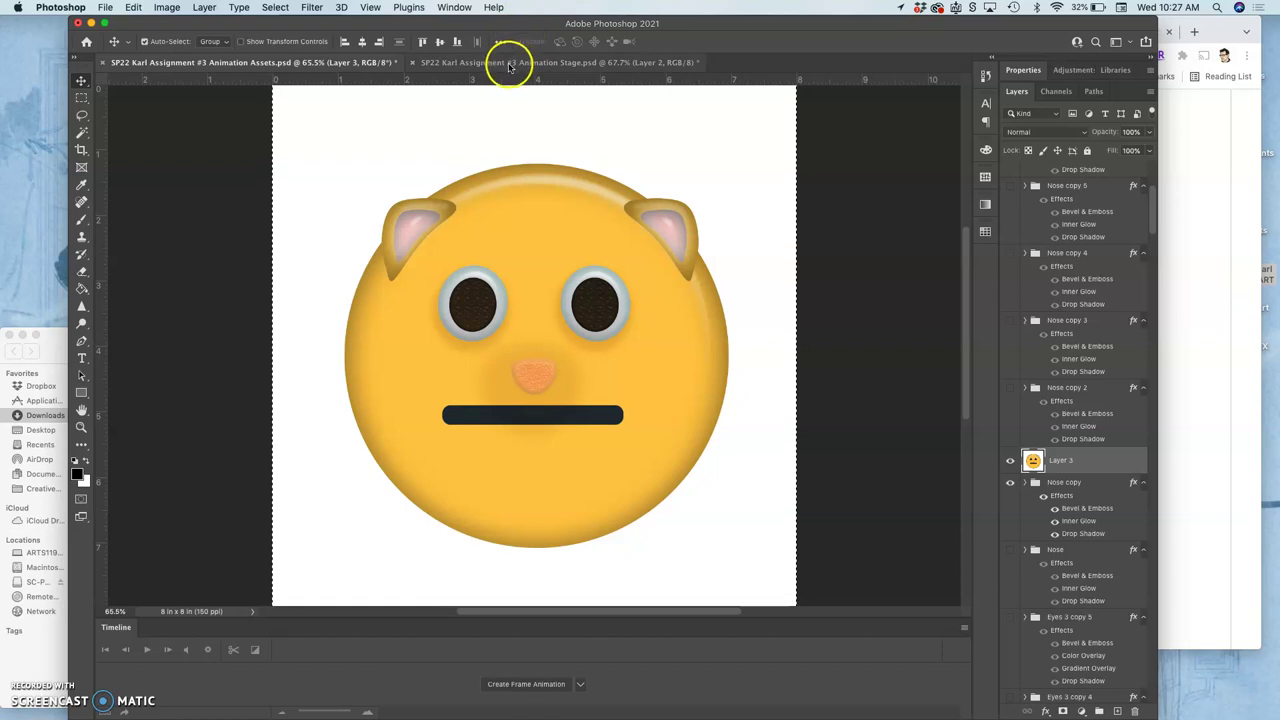
pyautogui.click(509, 63)
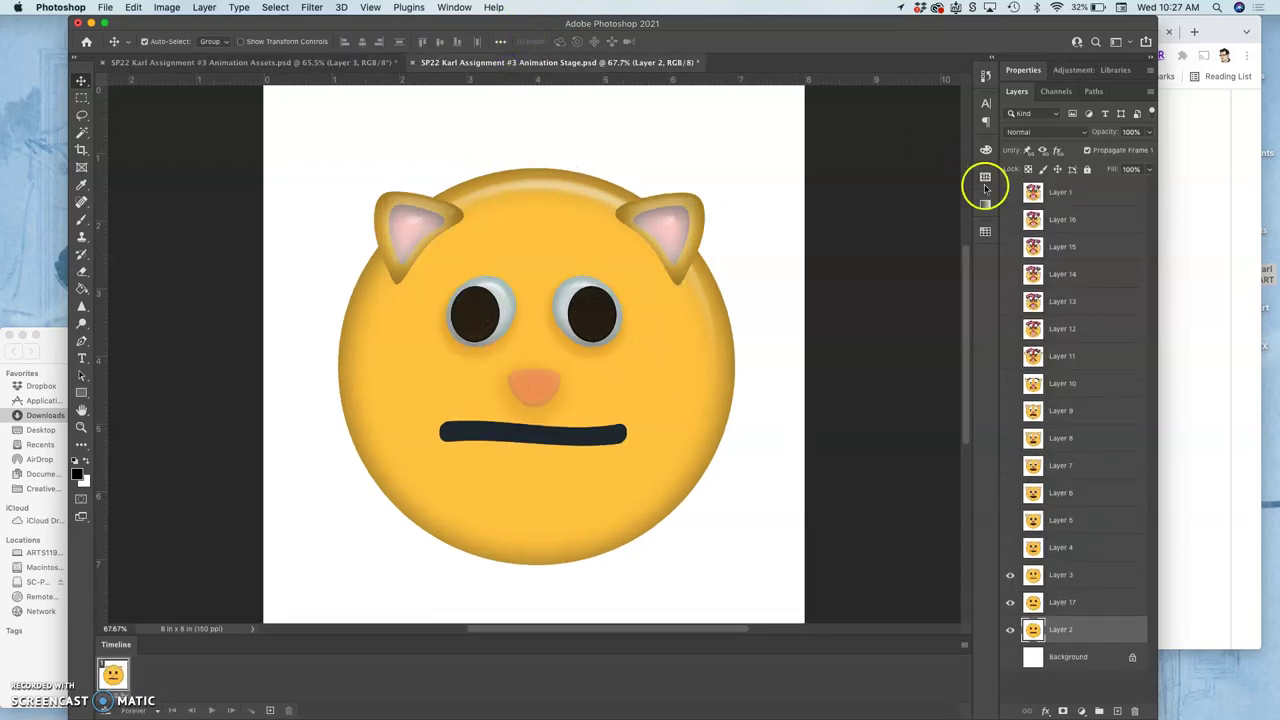
pyautogui.click(1058, 601)
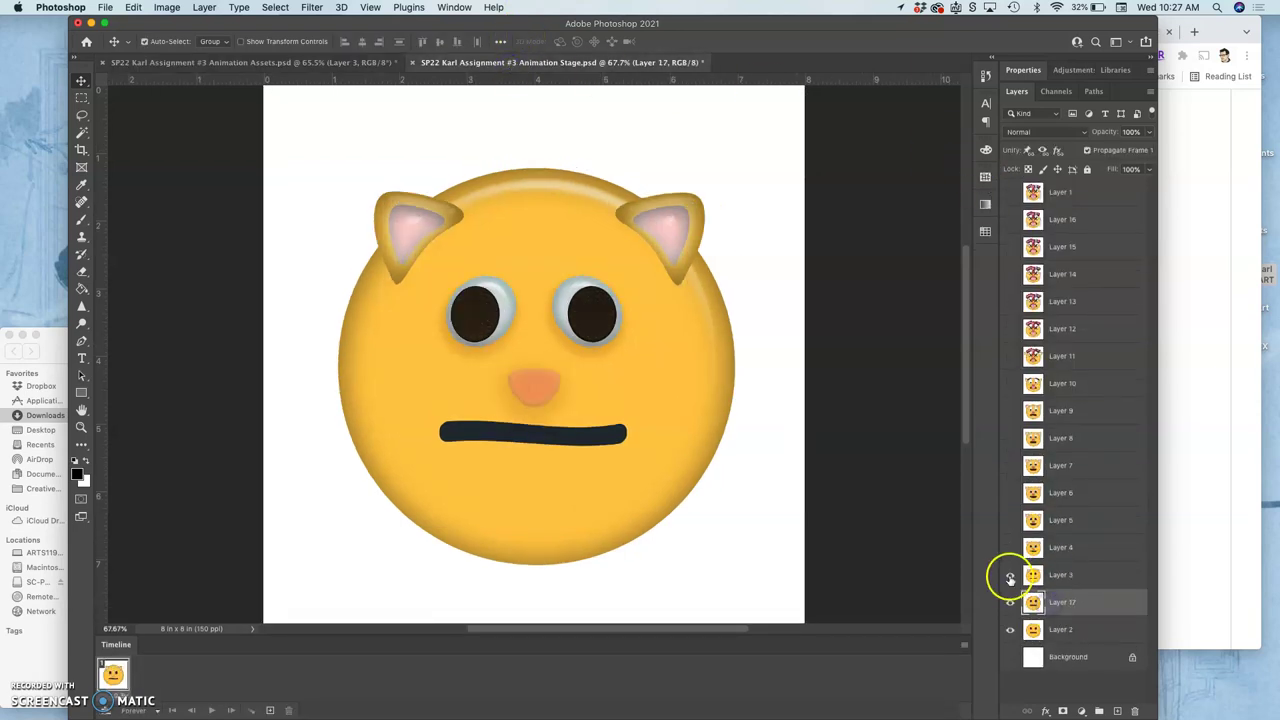
pyautogui.click(1009, 575)
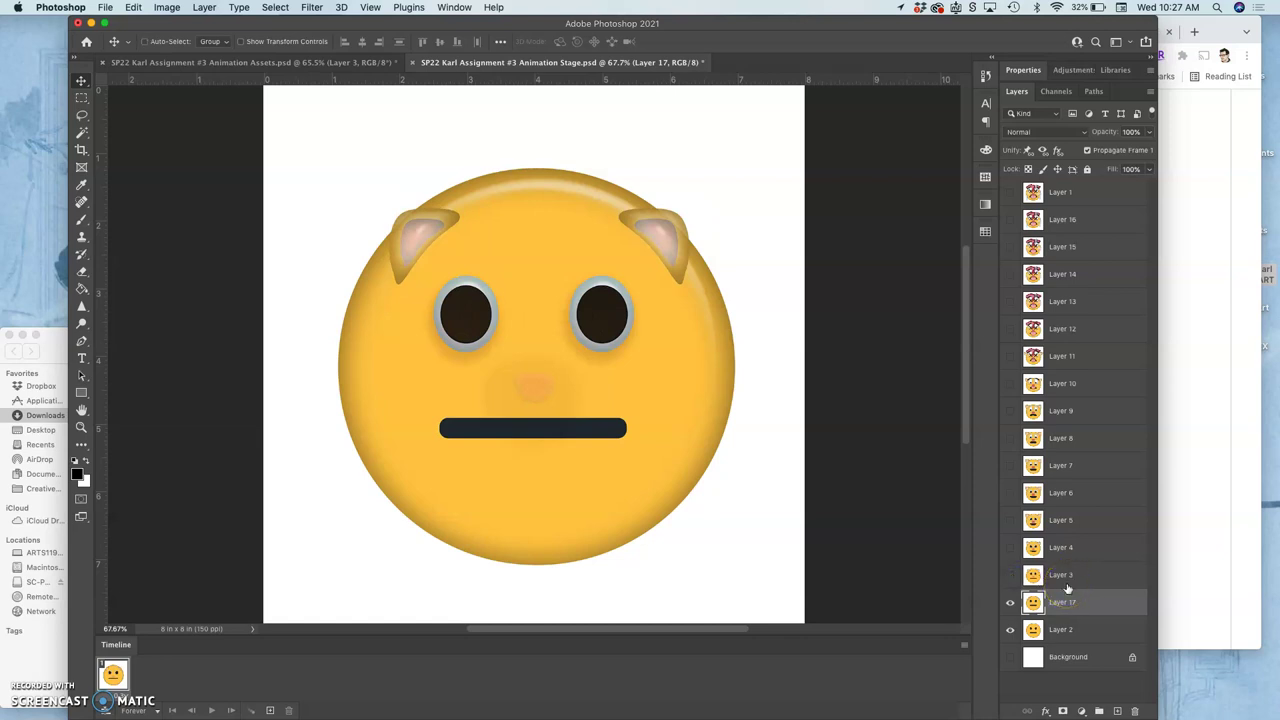
pyautogui.press('super+v')
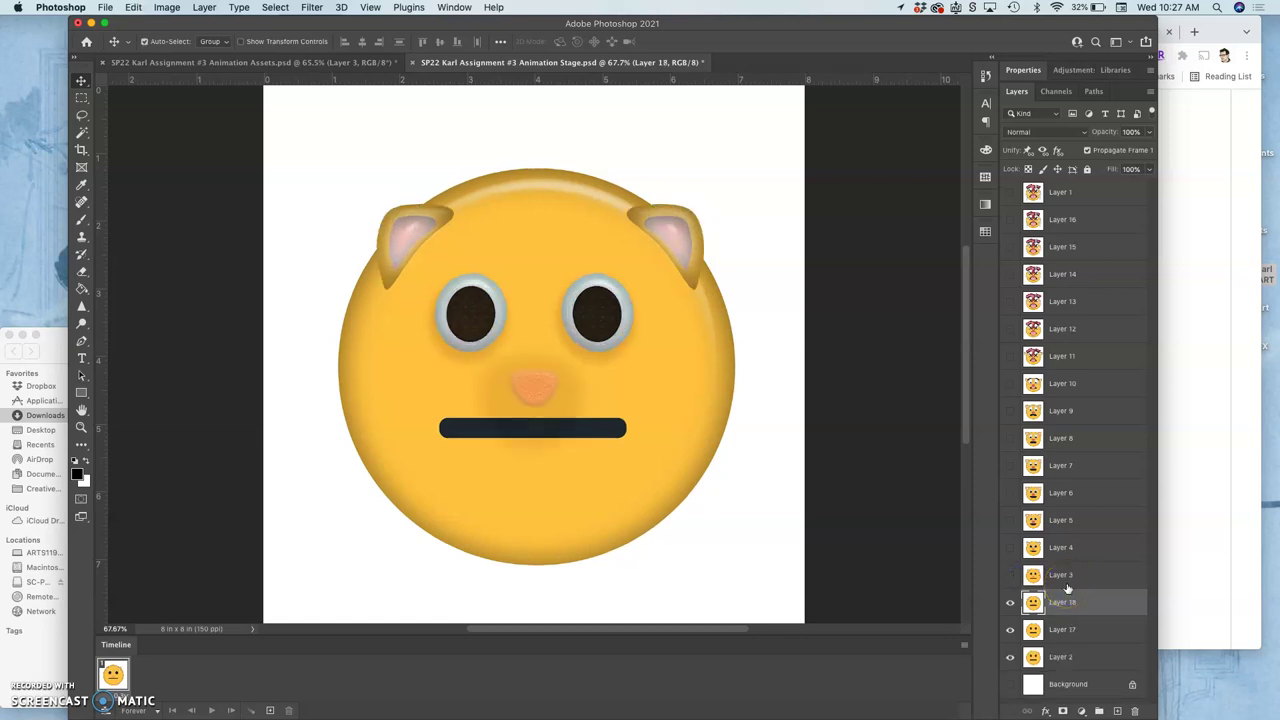
# Toggle the visibility of Layers 3, 18, 17 and 4 to compare the pasted frame with its neighbouring frames.
pyautogui.click(1010, 578)
pyautogui.click(1010, 578)
pyautogui.click(1010, 602)
pyautogui.click(1010, 630)
pyautogui.click(1010, 630)
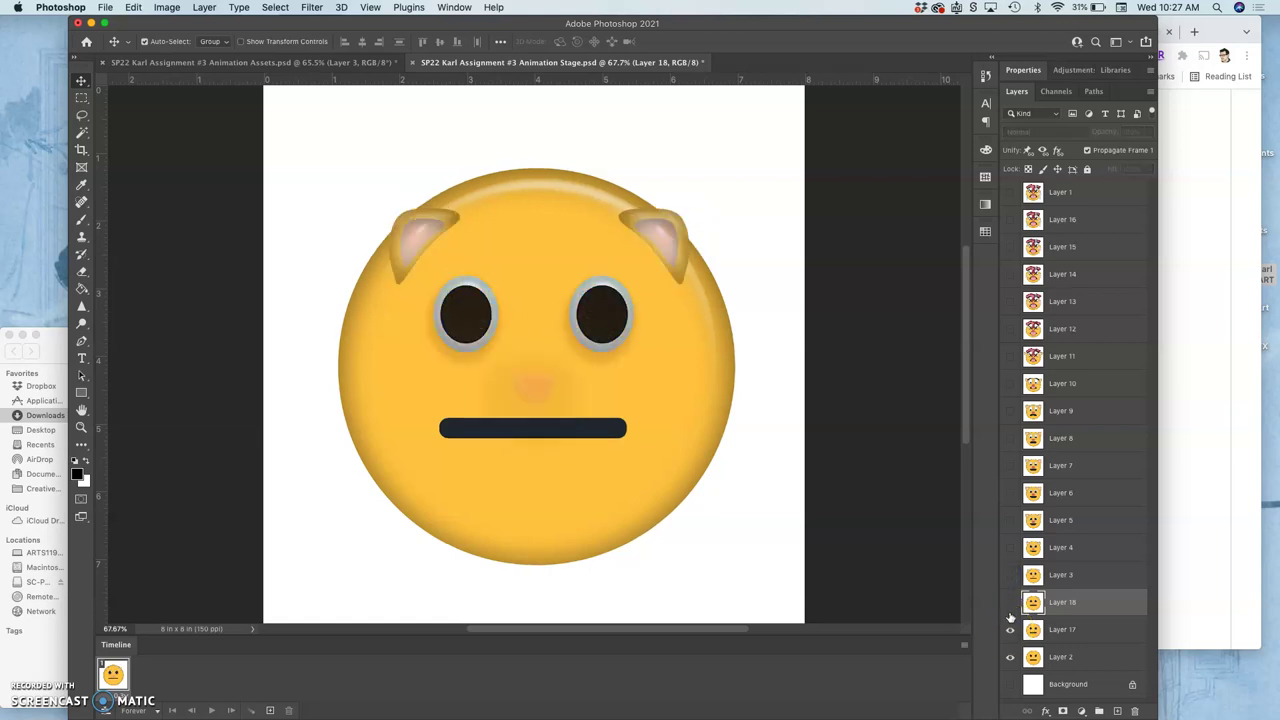
pyautogui.click(1010, 604)
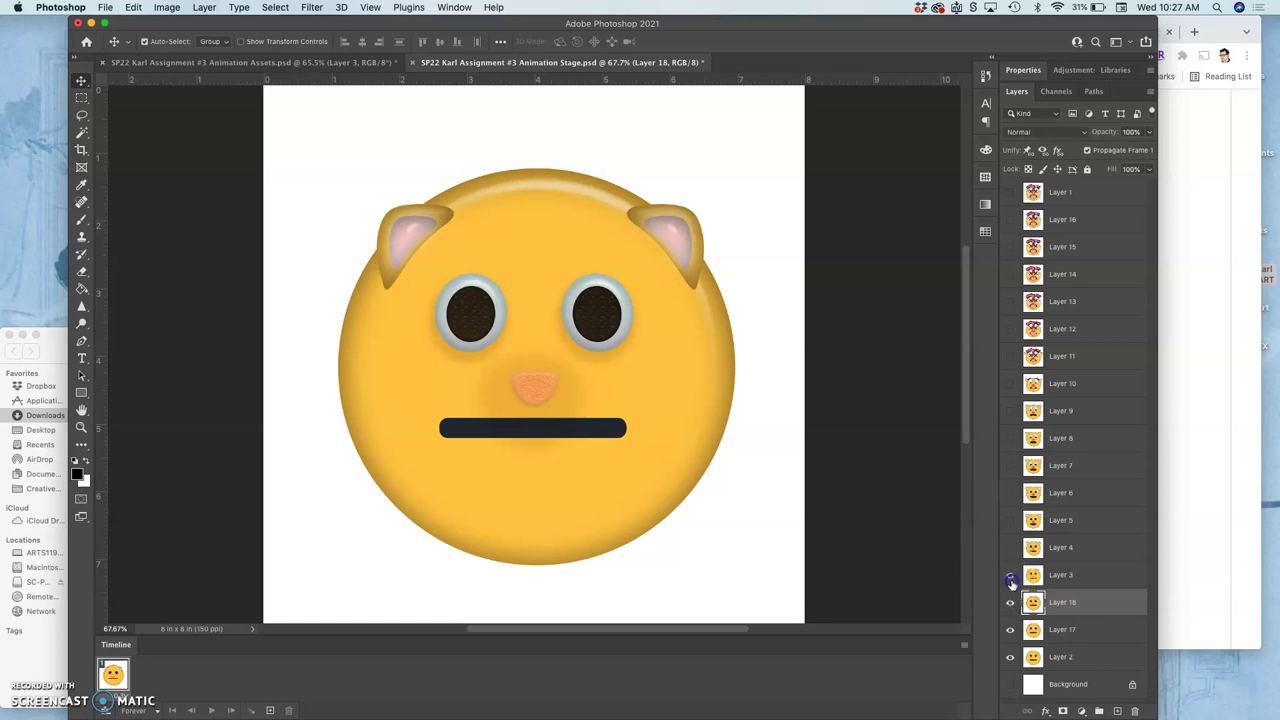
pyautogui.click(1010, 576)
pyautogui.click(1010, 549)
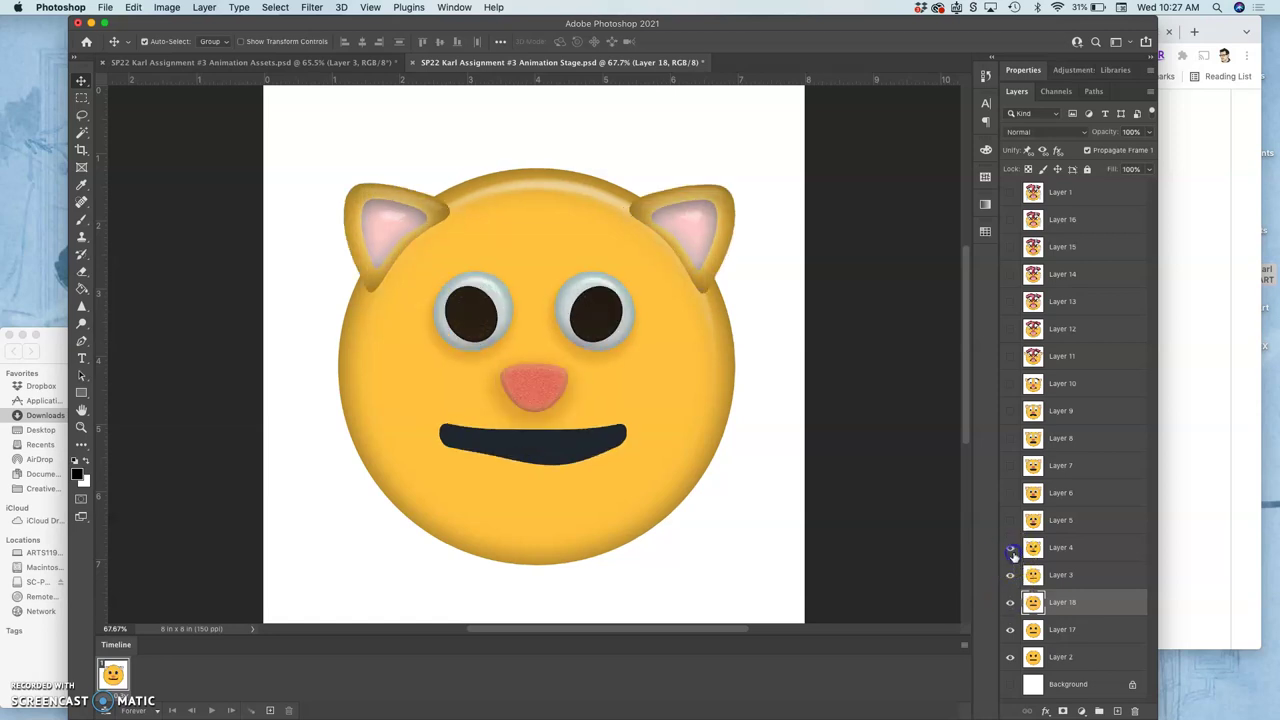
pyautogui.click(1012, 553)
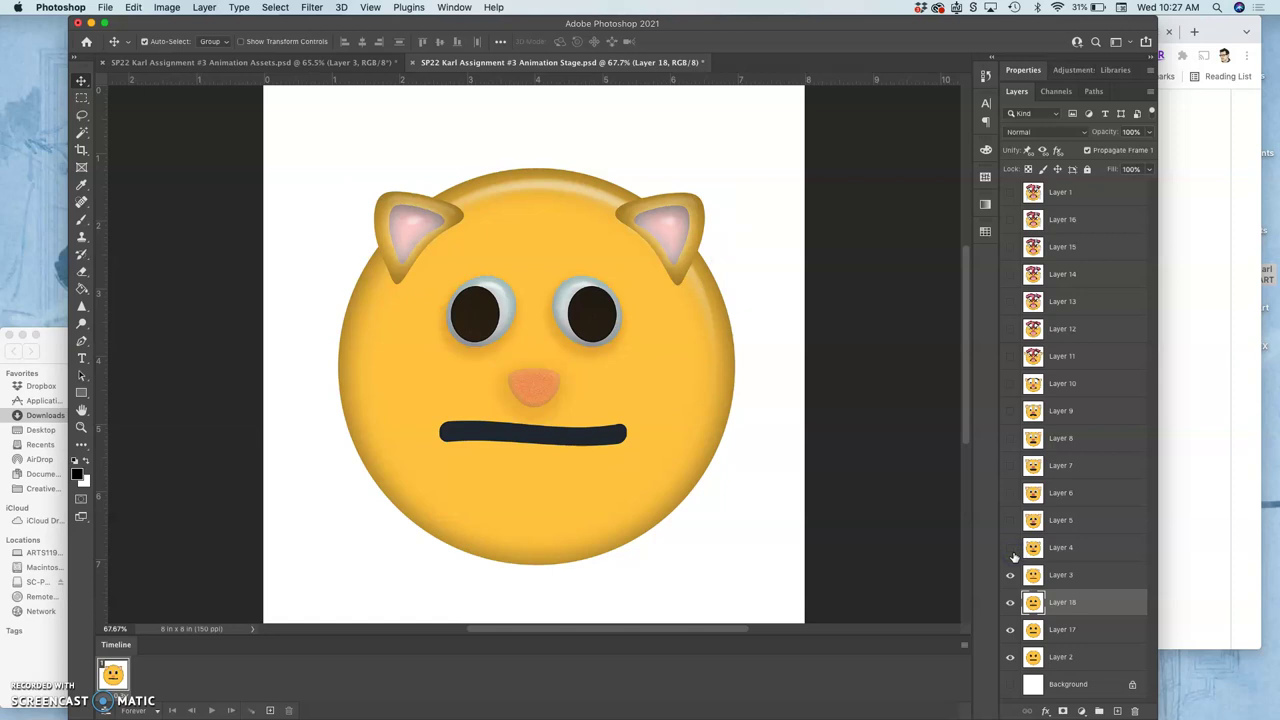
pyautogui.click(1012, 554)
pyautogui.click(1013, 557)
pyautogui.click(1012, 577)
pyautogui.click(1012, 577)
# Select Layer 3 and compare it with Layer 18 below and Layer 4 above to judge the jumps between frames.
pyautogui.click(1060, 577)
pyautogui.click(1020, 584)
pyautogui.click(1010, 578)
pyautogui.click(1010, 578)
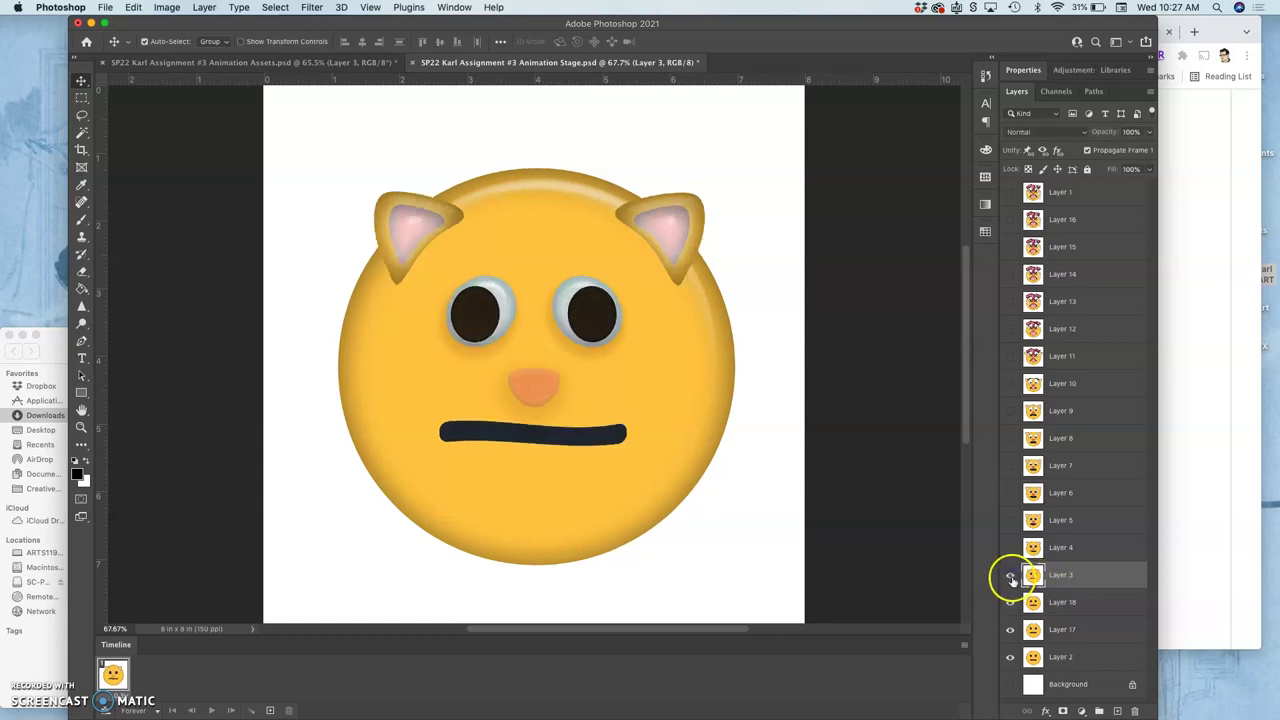
pyautogui.click(1010, 577)
pyautogui.click(1010, 603)
pyautogui.click(1010, 603)
pyautogui.click(1010, 577)
pyautogui.click(1011, 556)
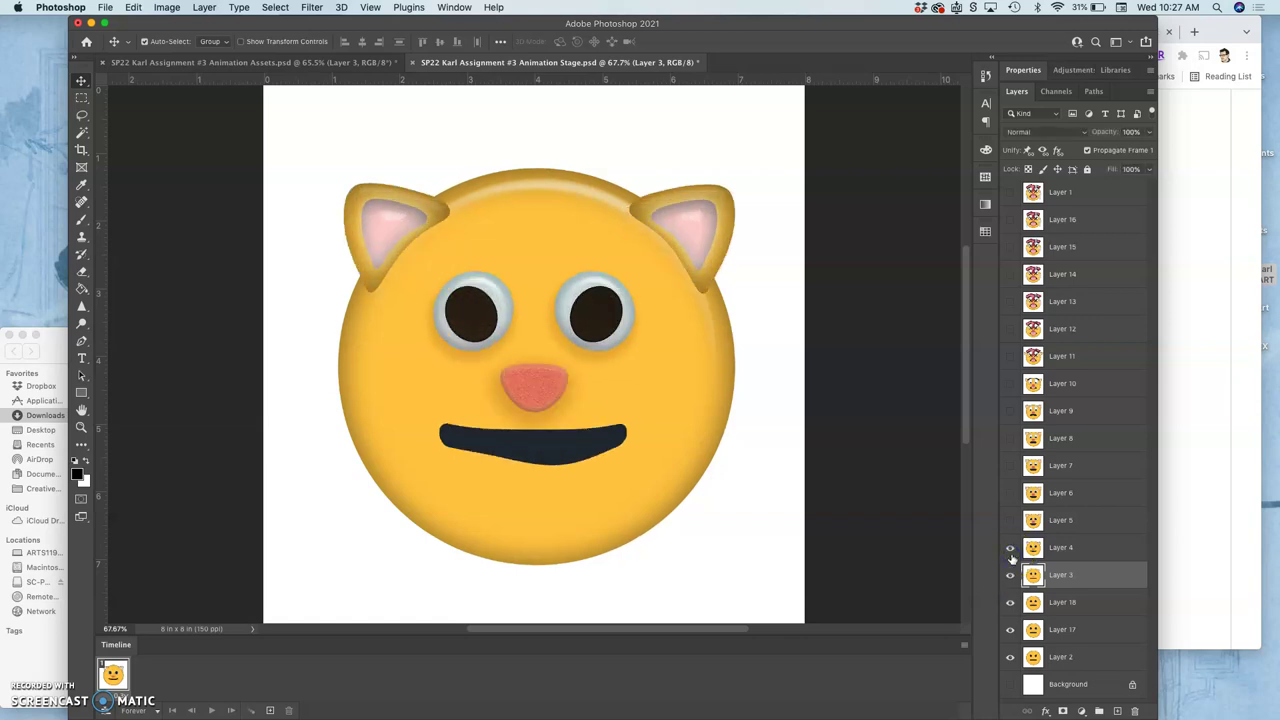
pyautogui.click(1010, 549)
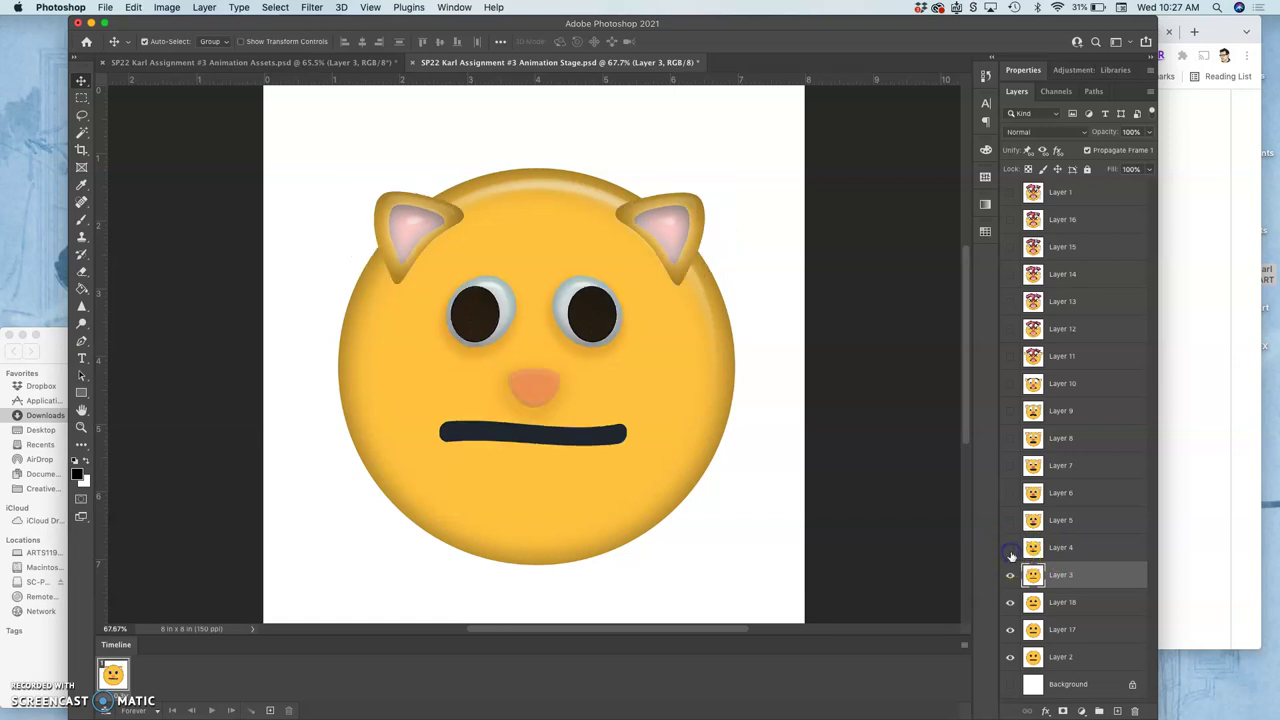
pyautogui.click(1011, 549)
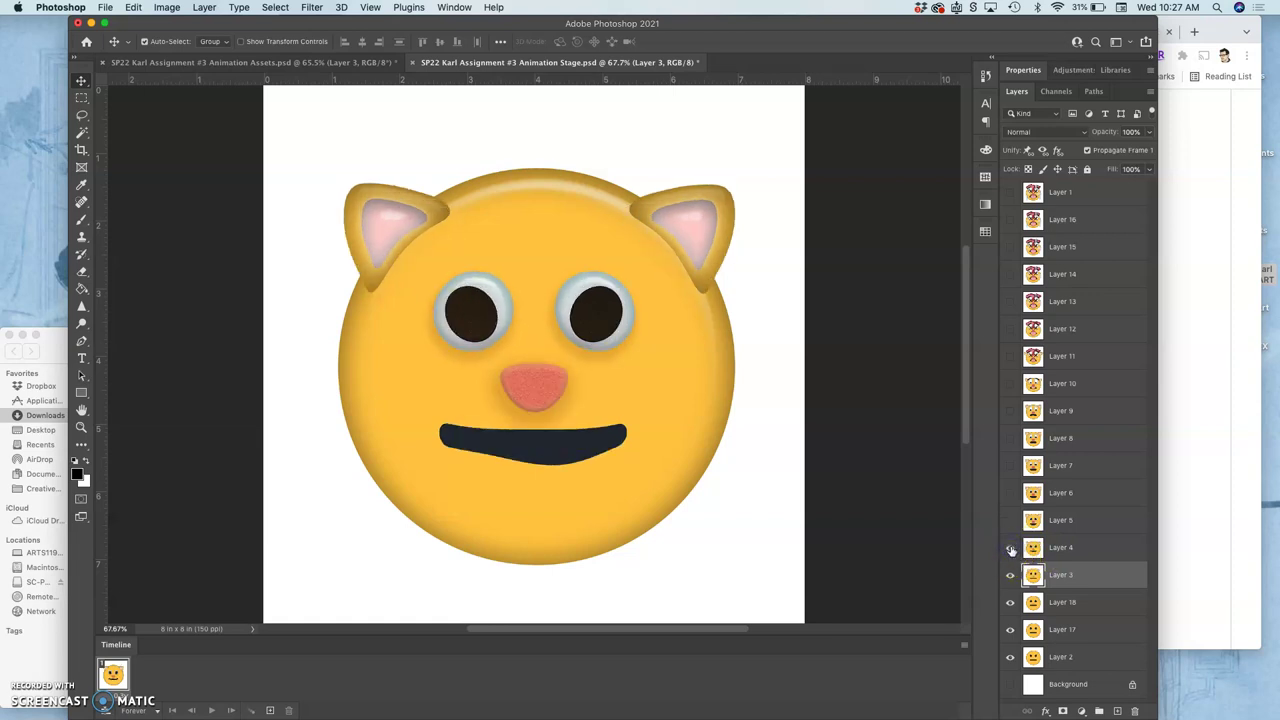
pyautogui.click(1011, 549)
# Flip through Layers 18, 3 and 4 in sequence, examining how the ears, eyes, nose and mouth change between frames.
pyautogui.click(1009, 577)
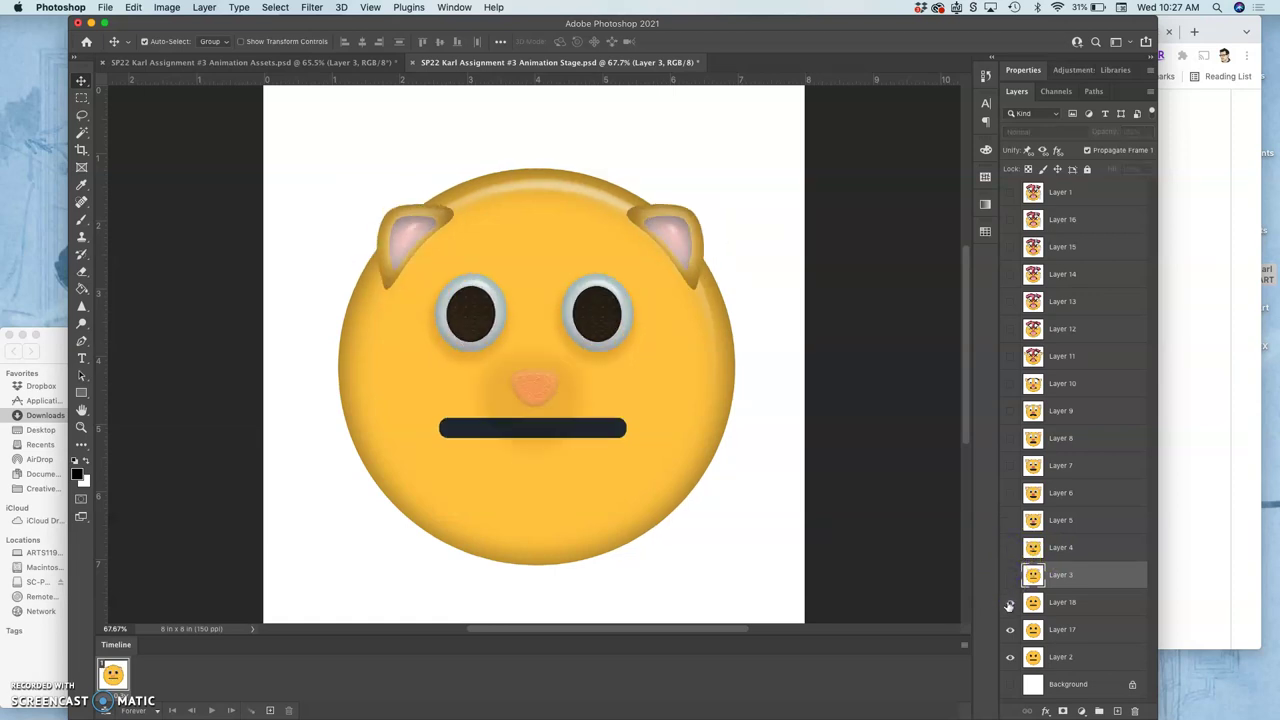
pyautogui.click(1009, 604)
pyautogui.click(1009, 604)
pyautogui.click(1009, 577)
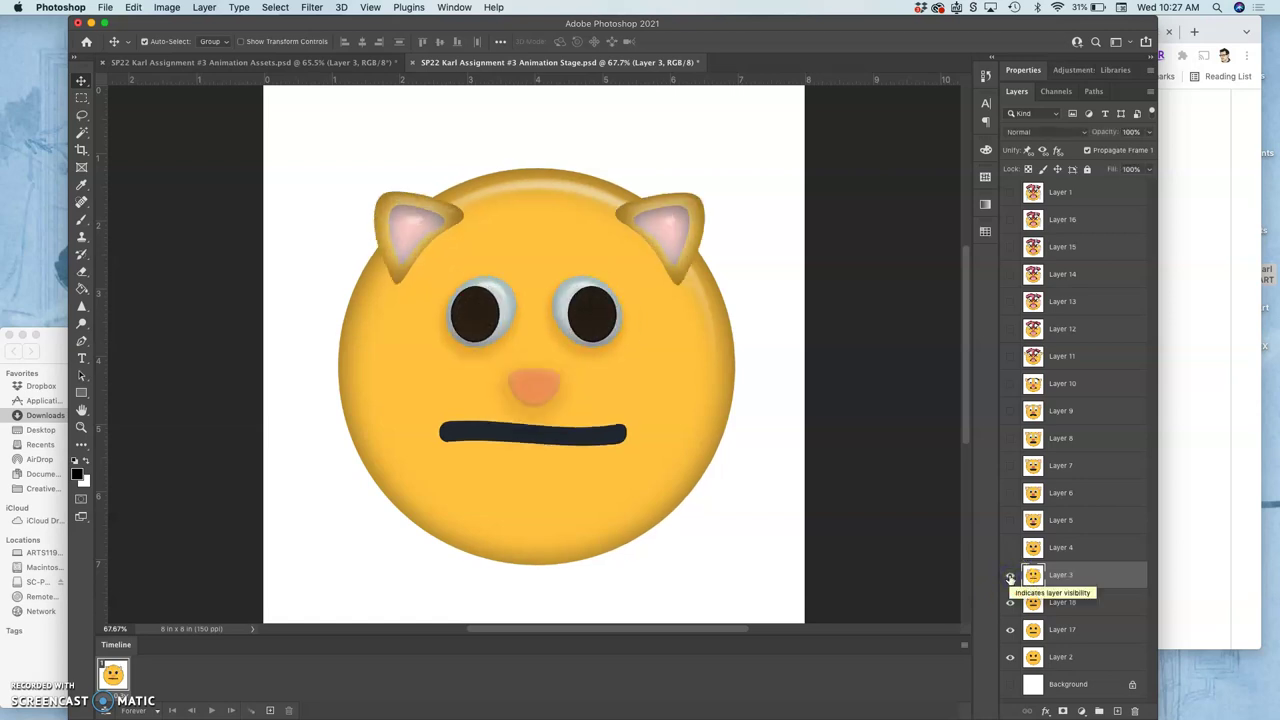
pyautogui.click(1009, 547)
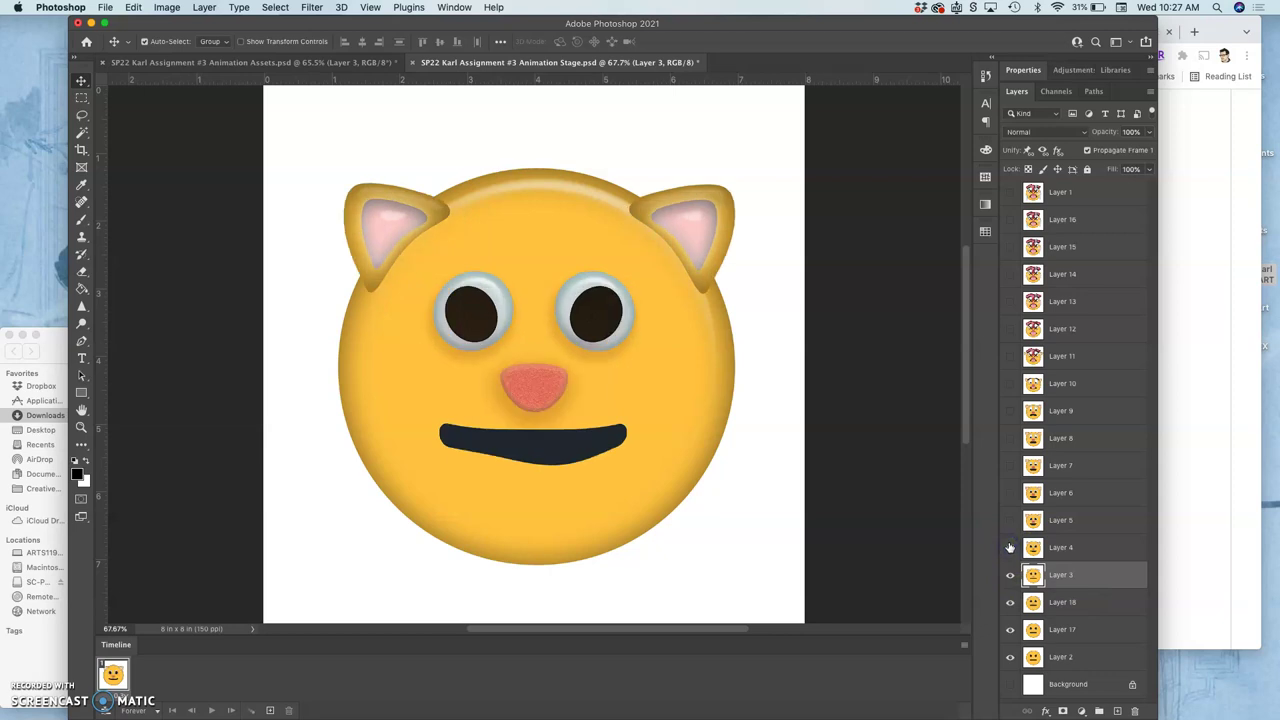
pyautogui.click(1009, 548)
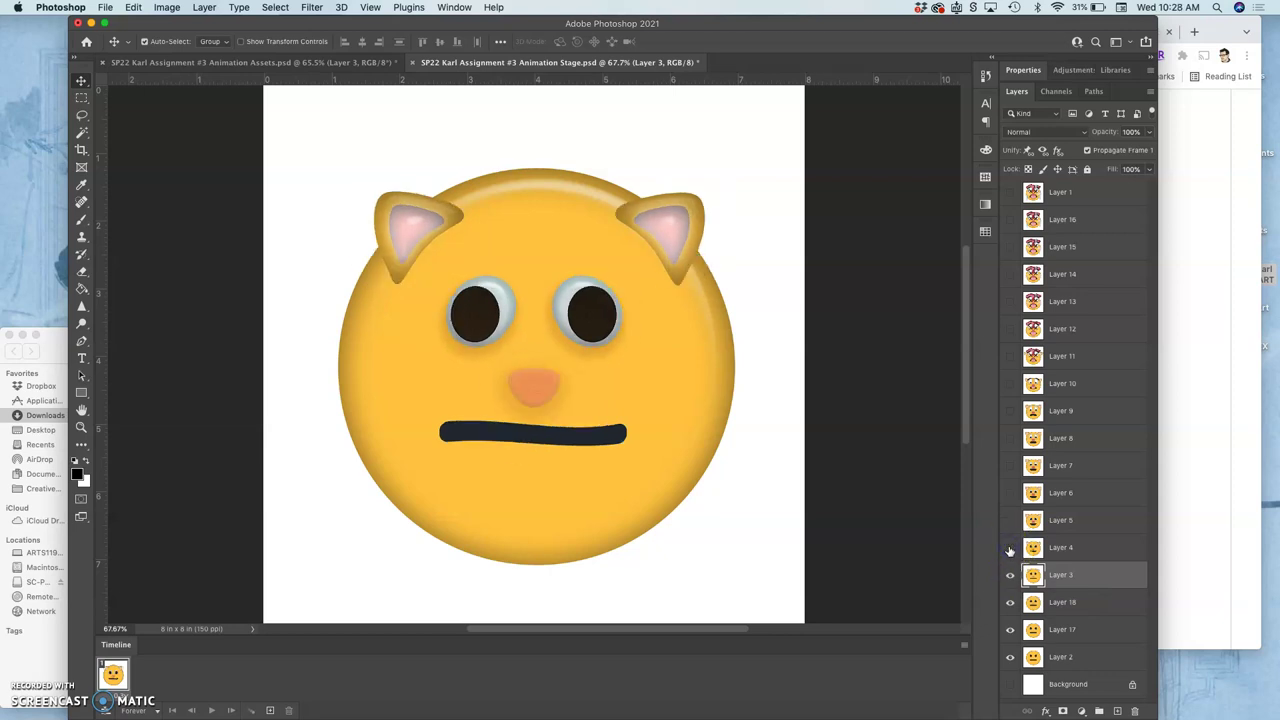
pyautogui.click(1009, 548)
pyautogui.click(1009, 548)
pyautogui.click(1009, 548)
pyautogui.moveTo(1010, 550)
pyautogui.mouseDown()
pyautogui.moveTo(1008, 520)
pyautogui.moveTo(1008, 551)
pyautogui.mouseUp()
pyautogui.click(1008, 575)
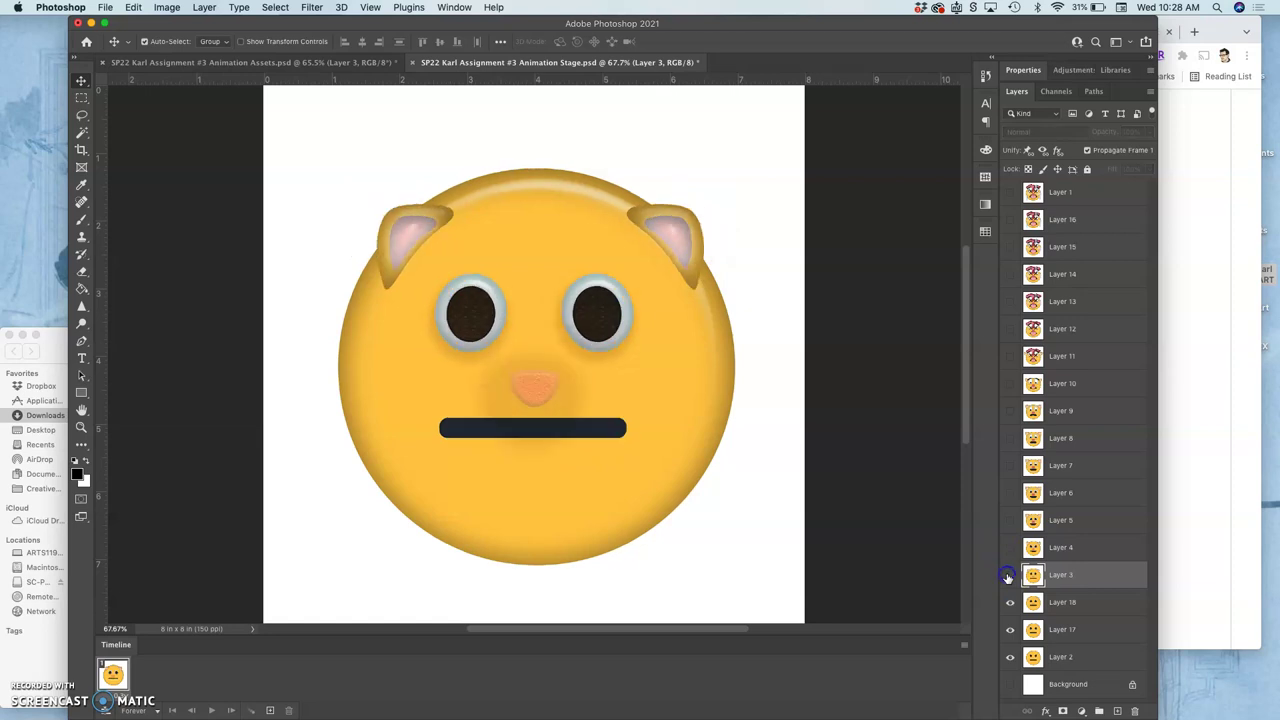
pyautogui.click(1010, 576)
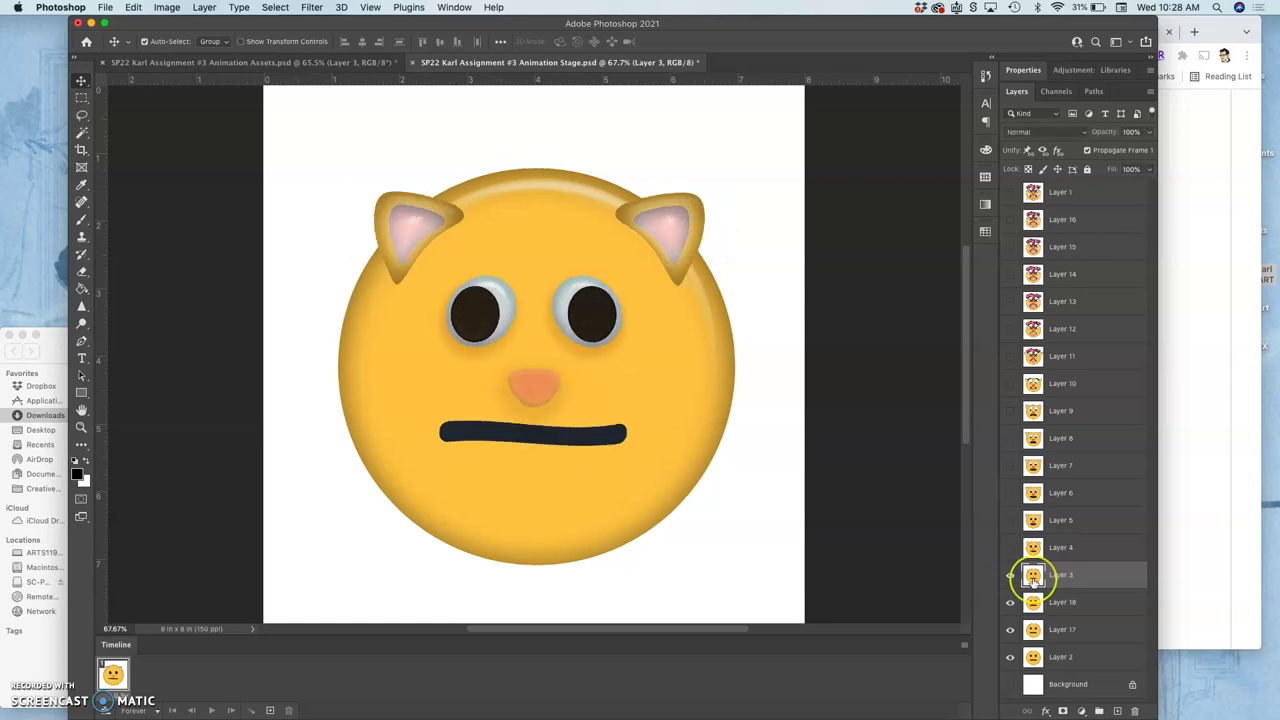
pyautogui.click(1045, 576)
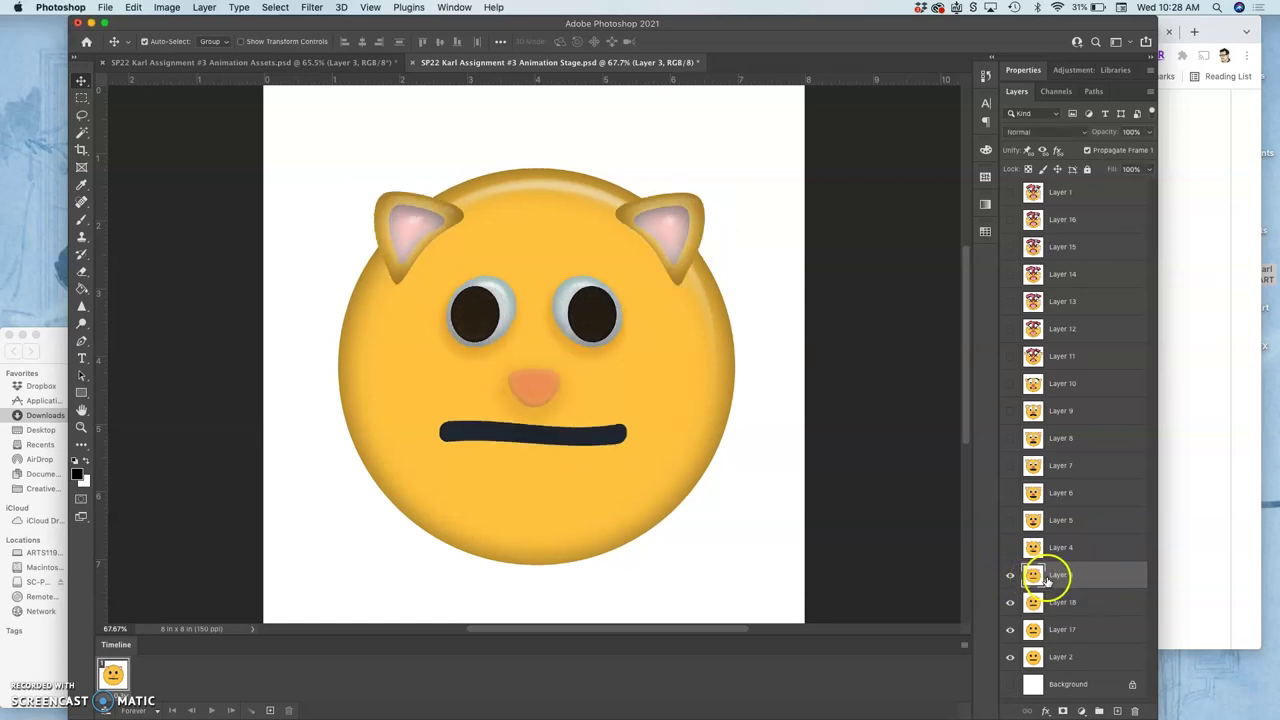
pyautogui.click(1008, 577)
pyautogui.click(1008, 577)
pyautogui.click(1010, 548)
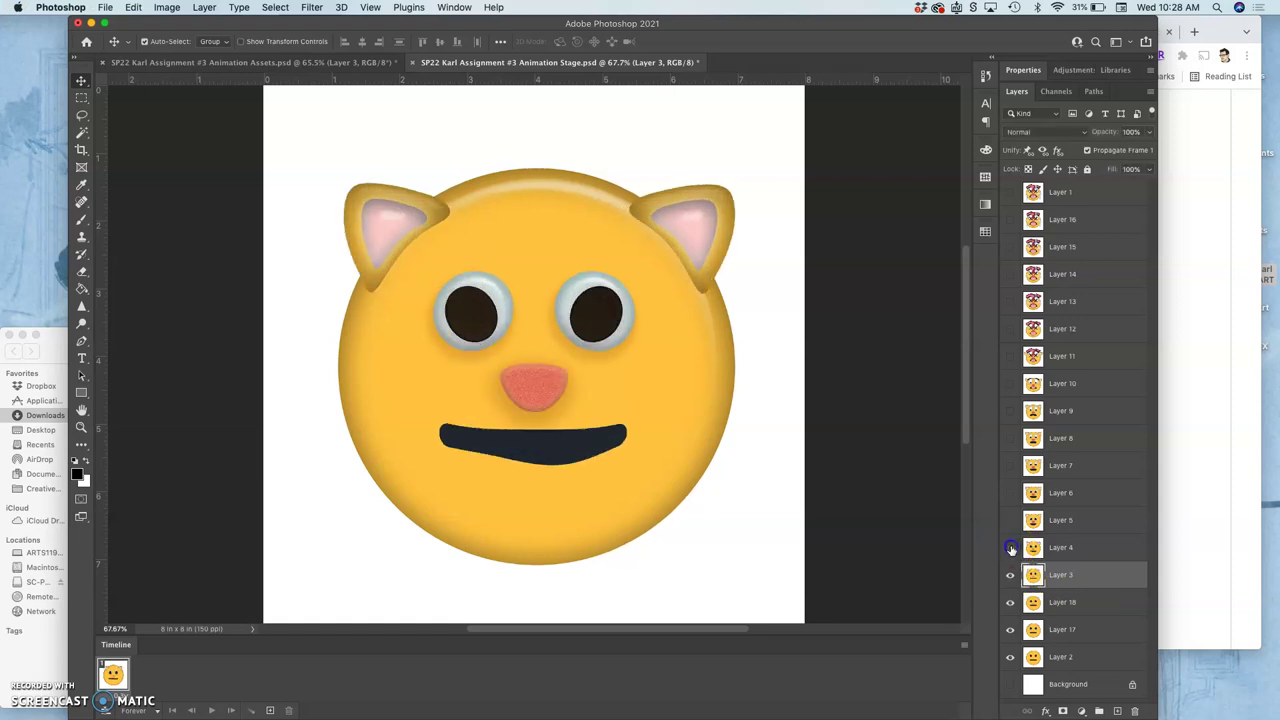
# Hide Layer 4 in the Stage file, then clear the selection and delete the merged Layer 3 in the Assets file.
pyautogui.click(1010, 548)
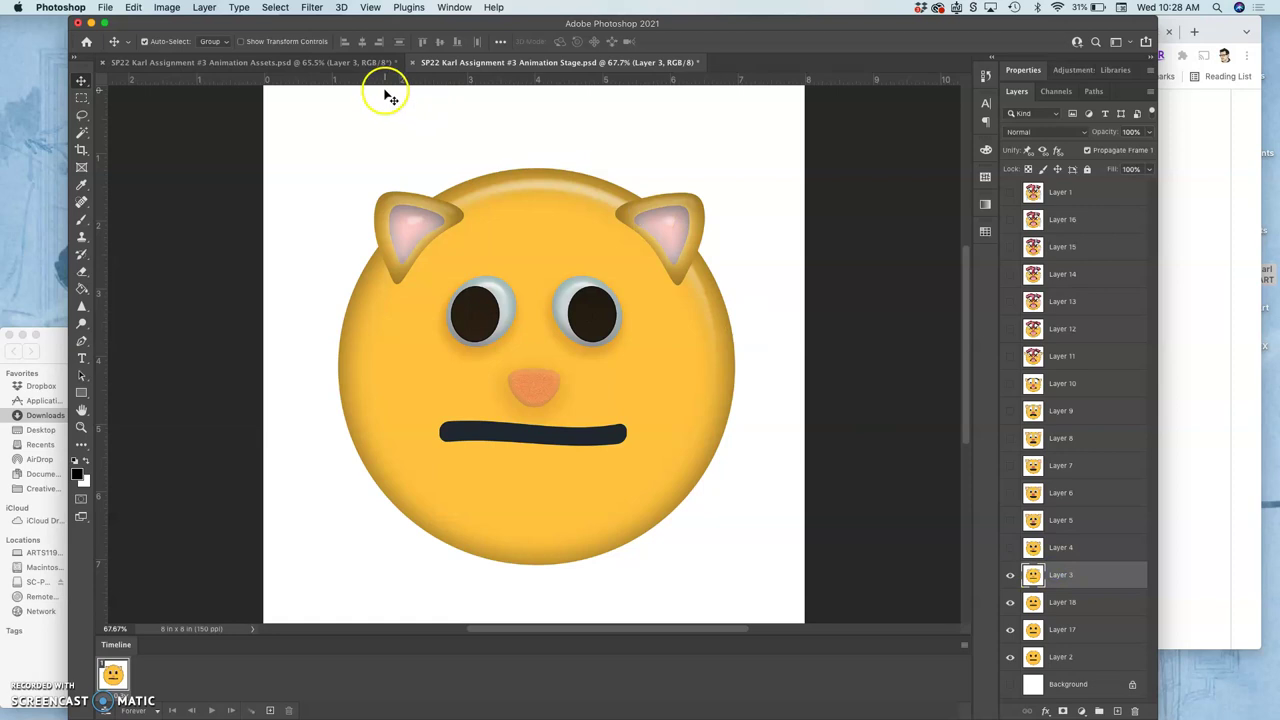
pyautogui.click(340, 63)
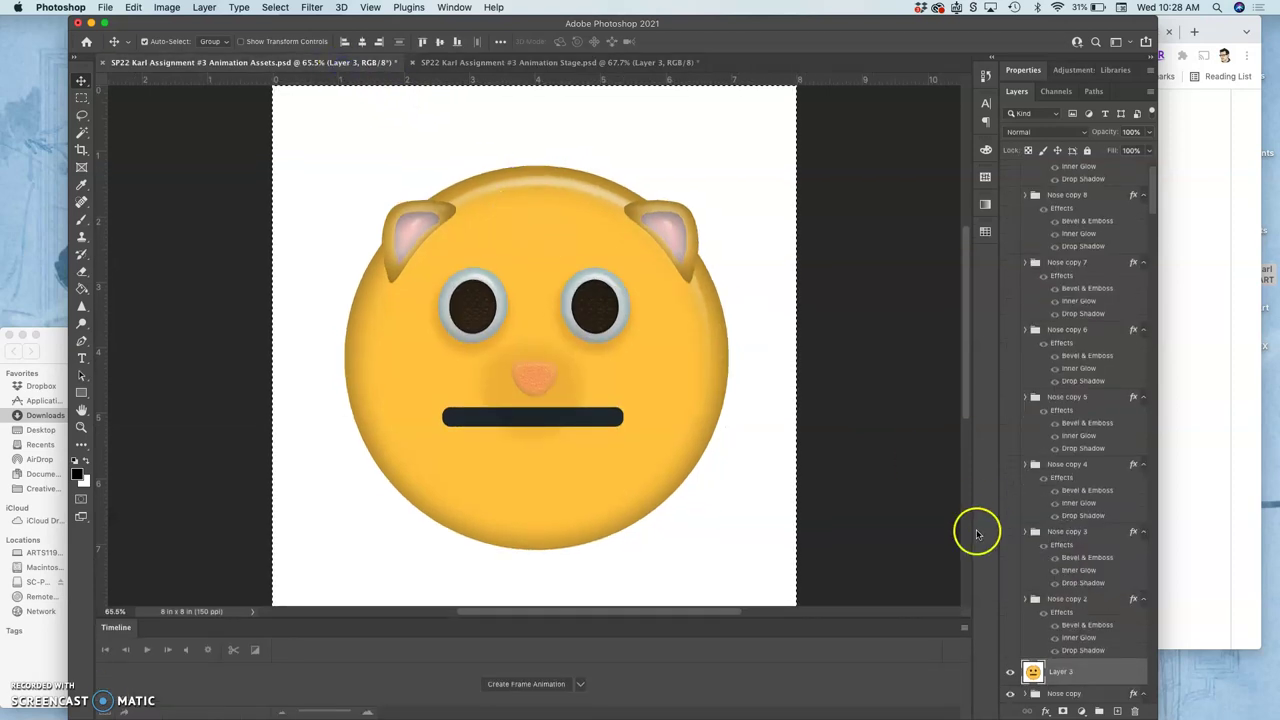
pyautogui.press('super+d')
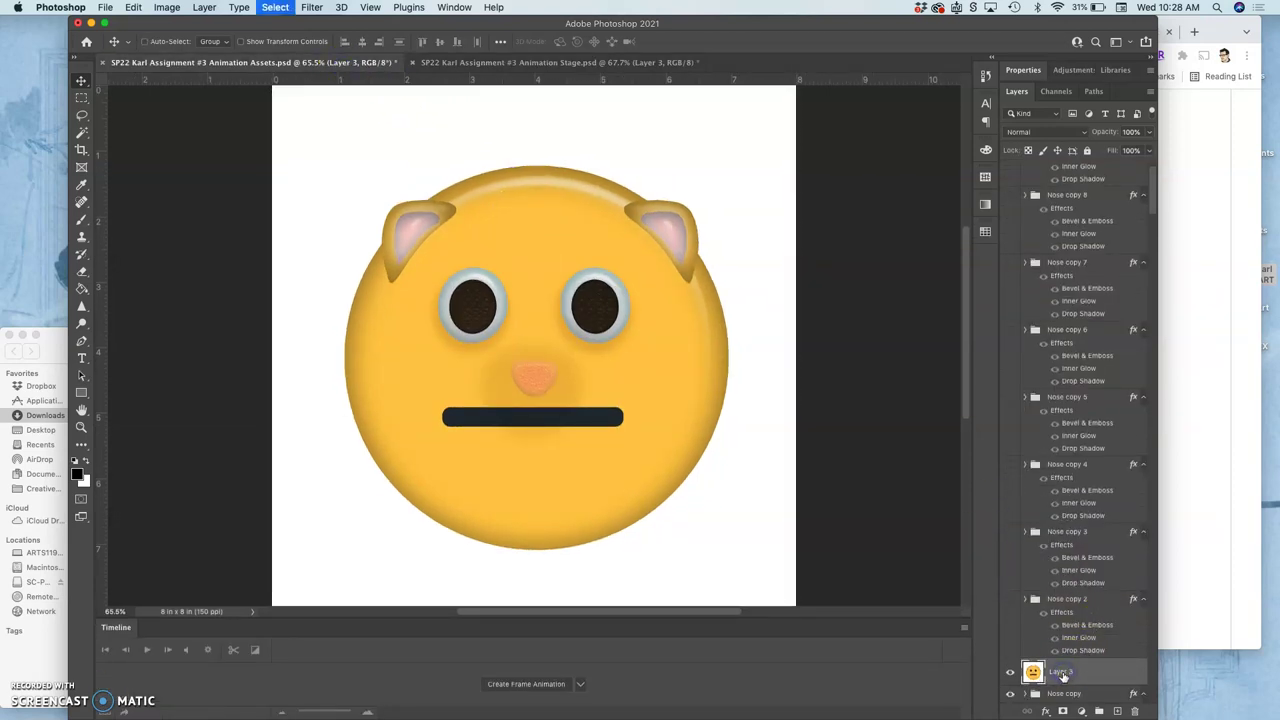
pyautogui.press('BackSpace')
pyautogui.moveTo(1063, 678); pyautogui.dragTo(1006, 560)
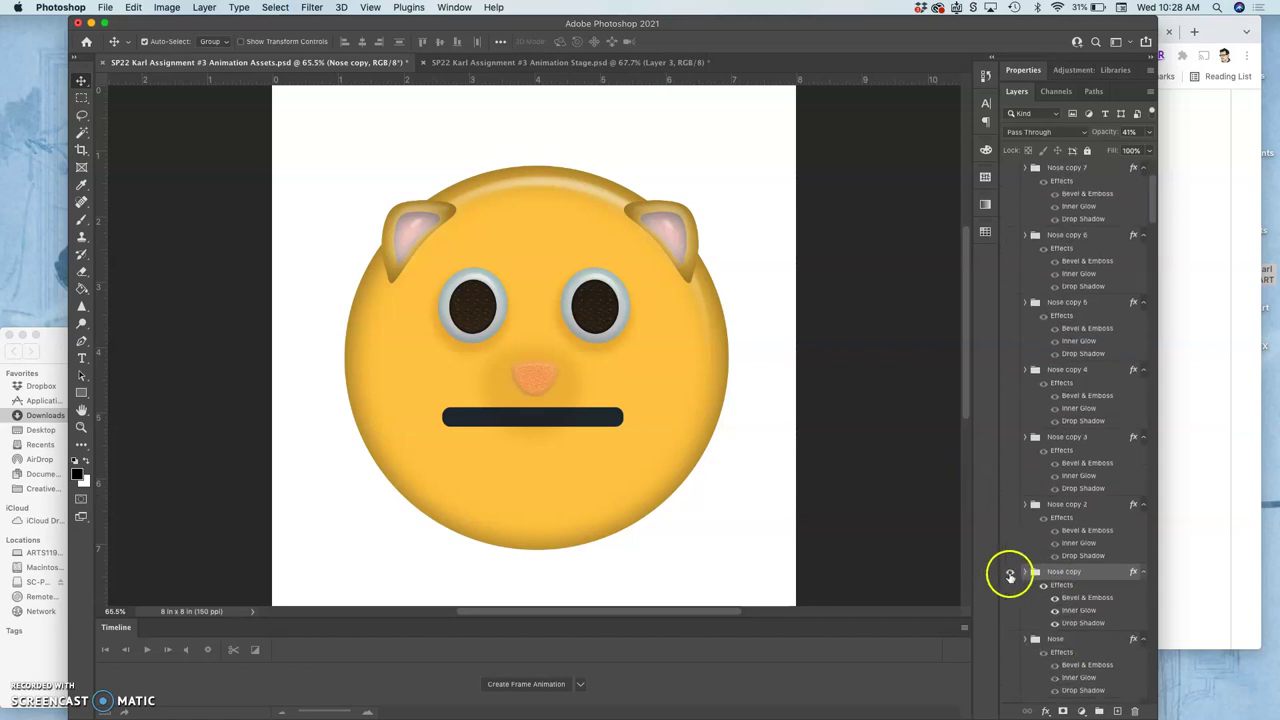
# Hide the Nose copy group and show Nose copy 2 in its place.
pyautogui.click(1009, 571)
pyautogui.click(1010, 505)
pyautogui.moveTo(1015, 492); pyautogui.dragTo(1046, 460)
# Replace the visible pupils by showing the Eyes 2 copy group and hiding the Eyes 2 group.
pyautogui.scroll(-4, 1045, 465)
pyautogui.scroll(-10, 1045, 465)
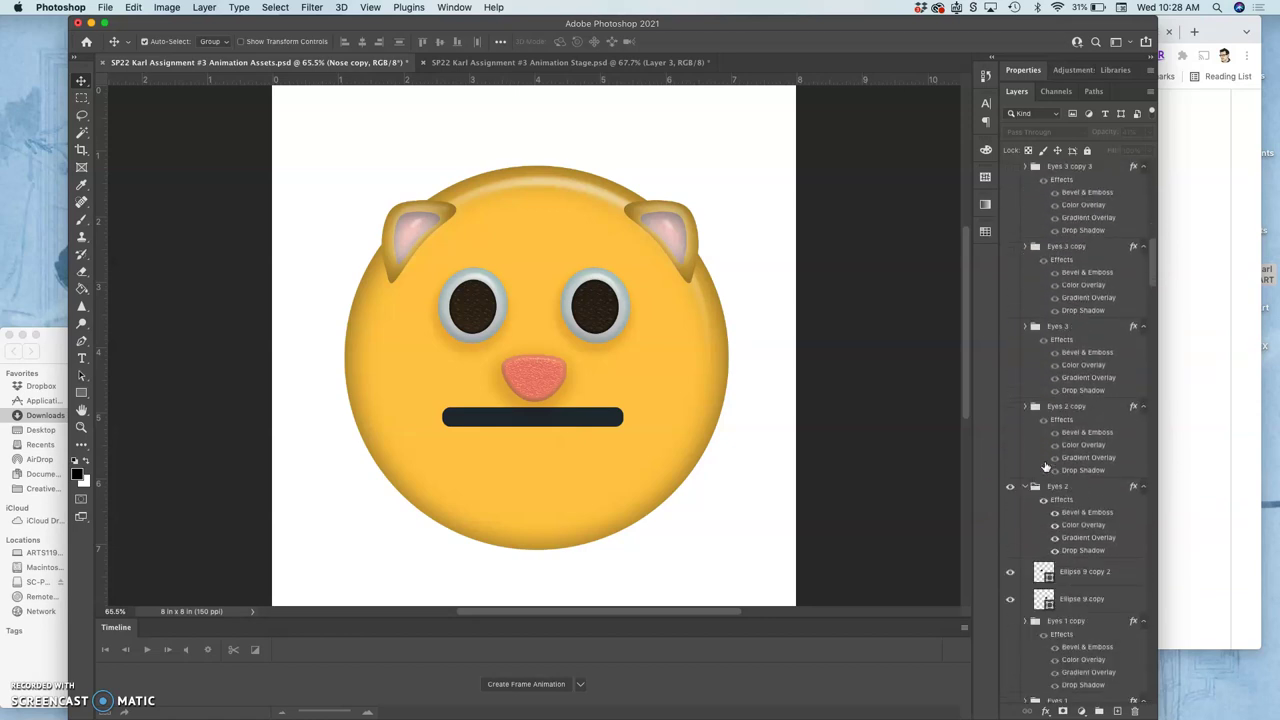
pyautogui.click(1024, 404)
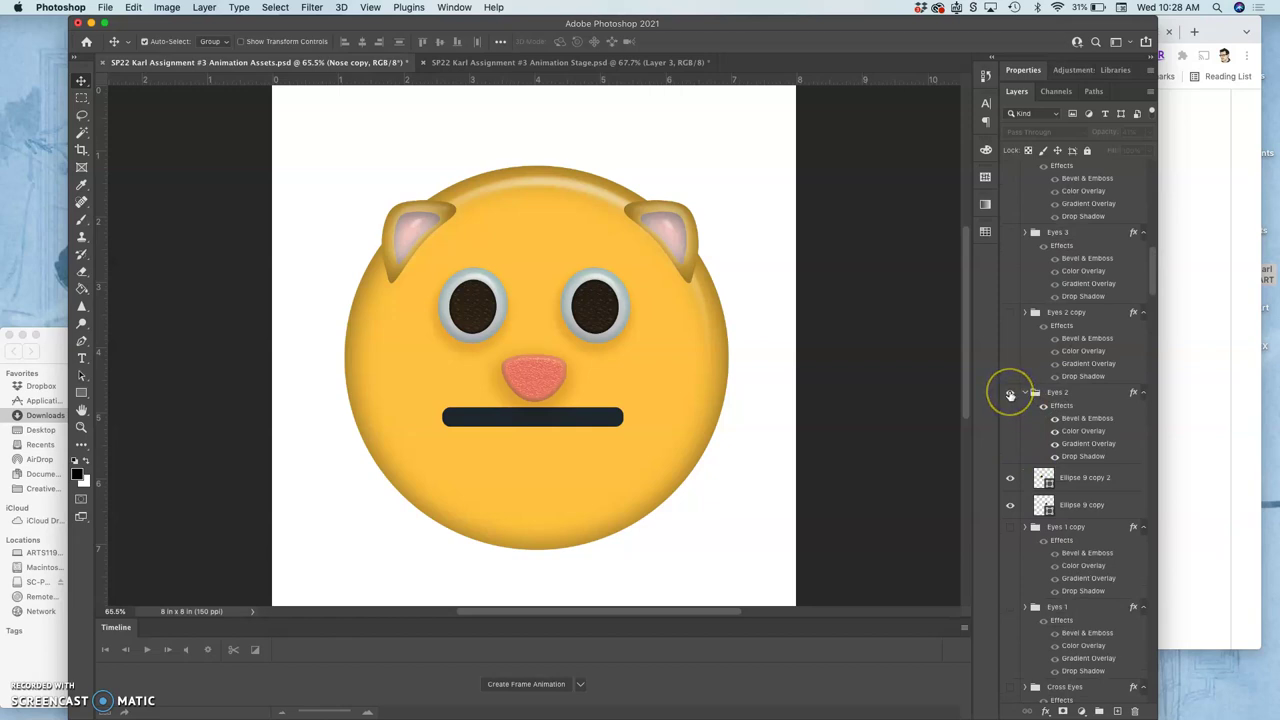
pyautogui.click(1011, 335)
pyautogui.click(1010, 314)
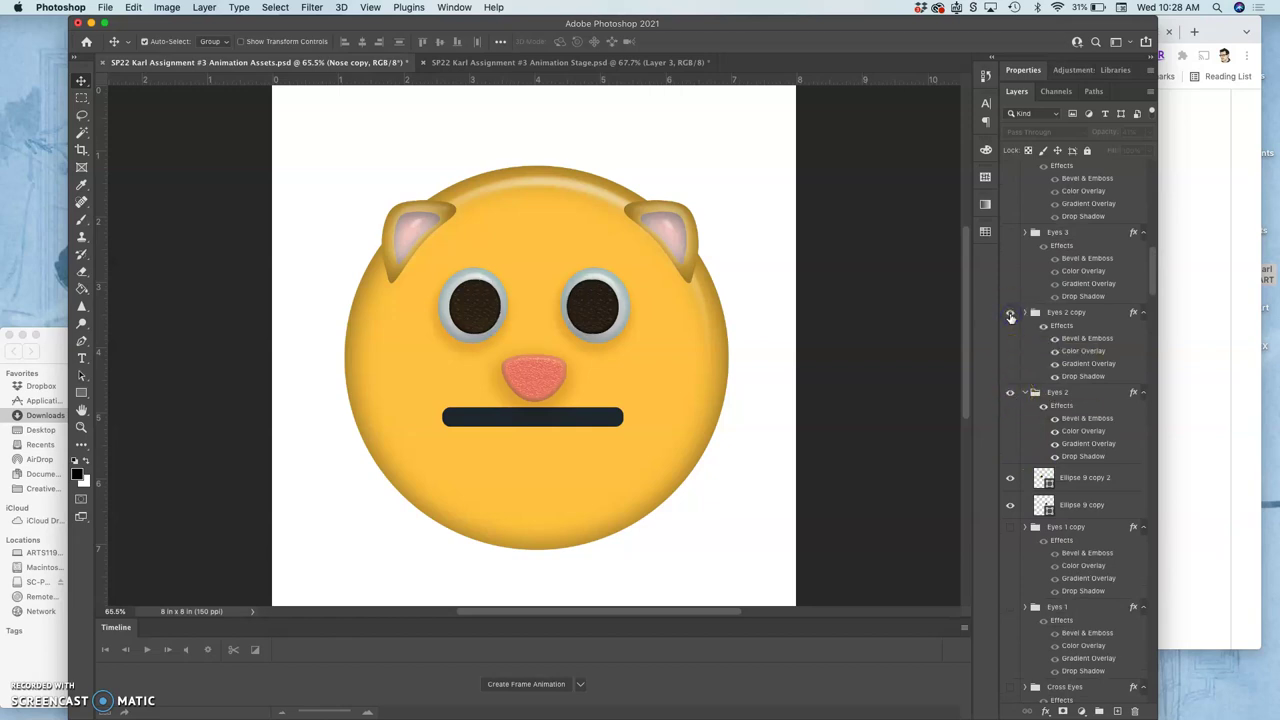
pyautogui.click(1010, 316)
pyautogui.click(1010, 314)
pyautogui.click(1010, 393)
pyautogui.moveTo(1010, 478); pyautogui.dragTo(1010, 507)
# Show the Eyeballs White 3 copy 6 group, then hide and collapse Eyeballs White 3 copy 5.
pyautogui.scroll(-10, 1012, 525)
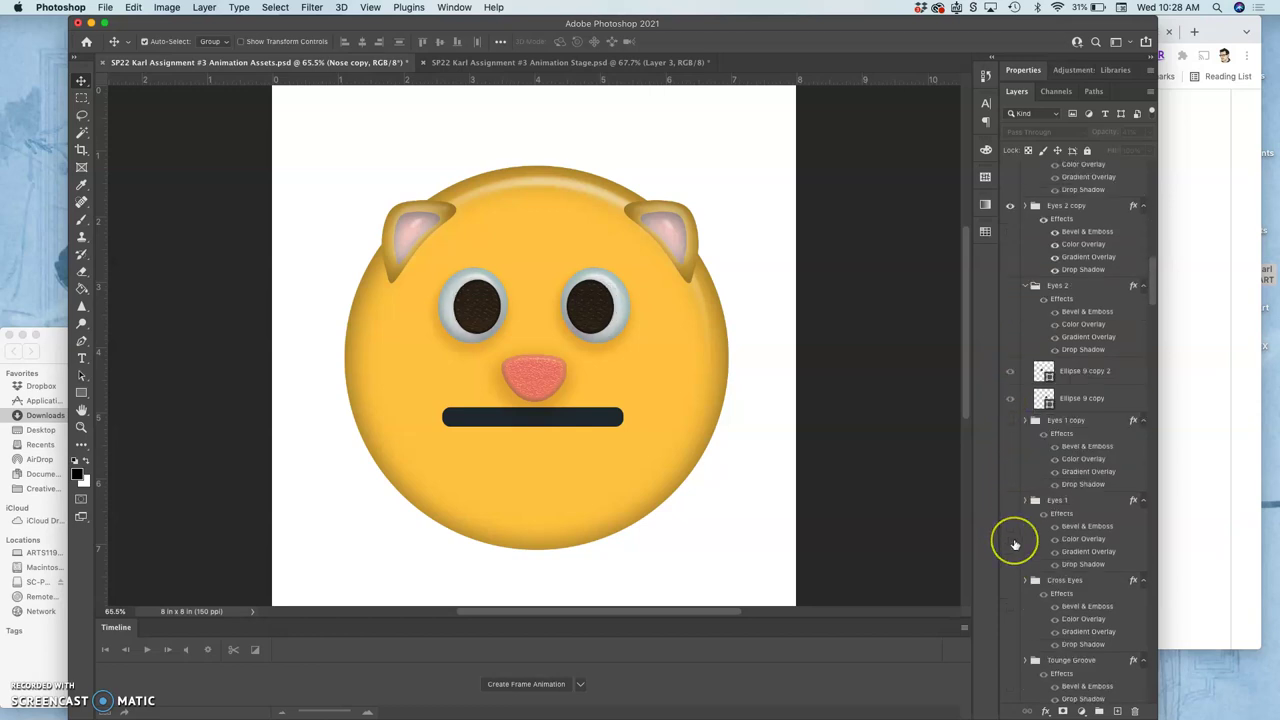
pyautogui.scroll(-5, 1015, 543)
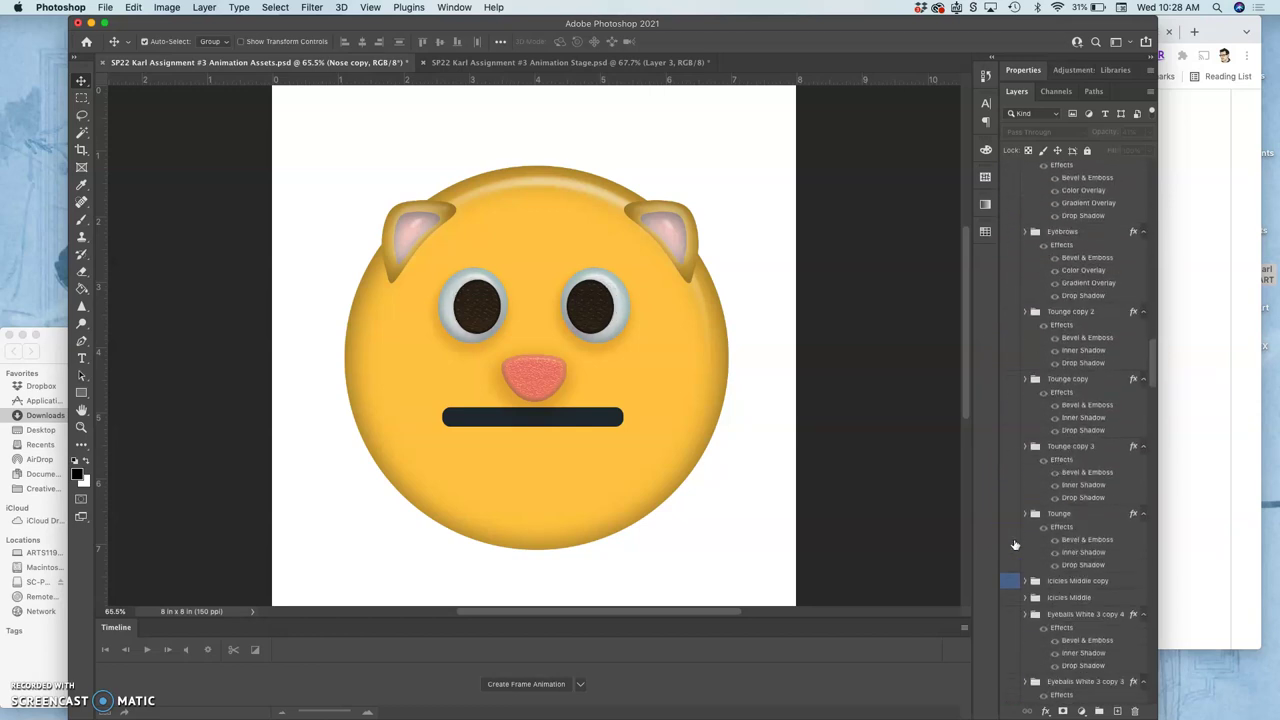
pyautogui.click(620, 325)
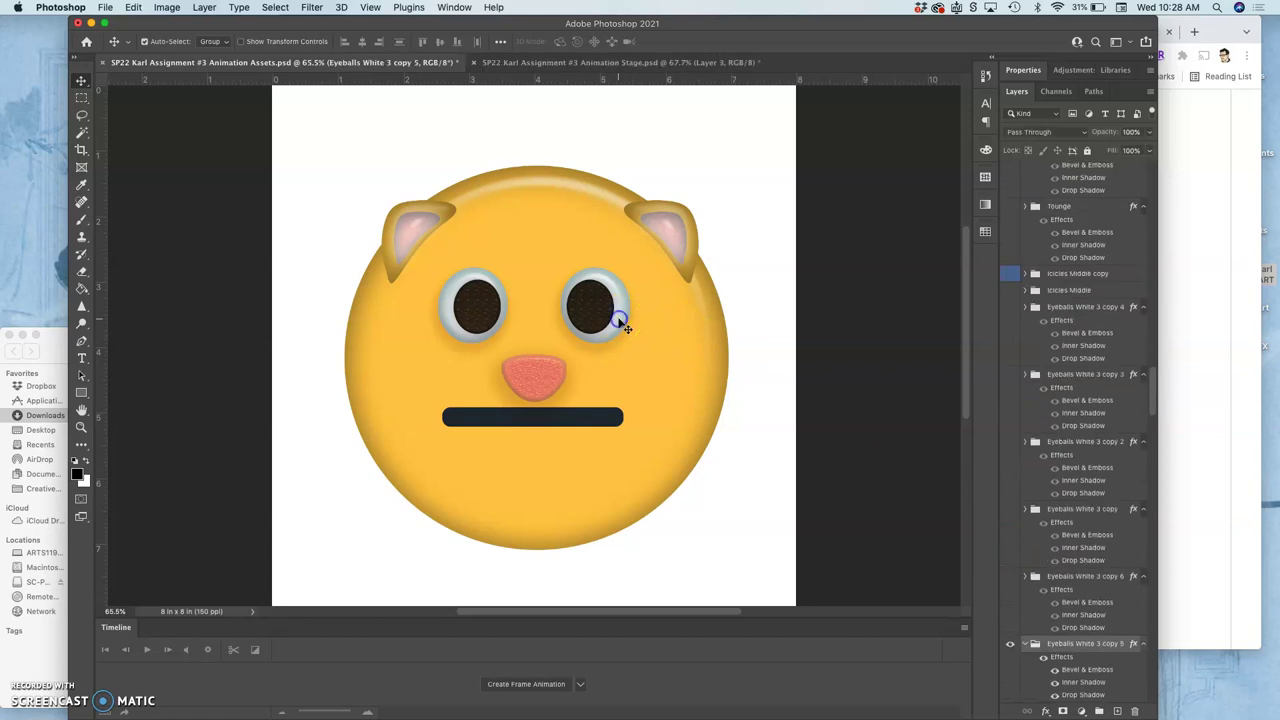
pyautogui.click(1010, 579)
pyautogui.click(1012, 643)
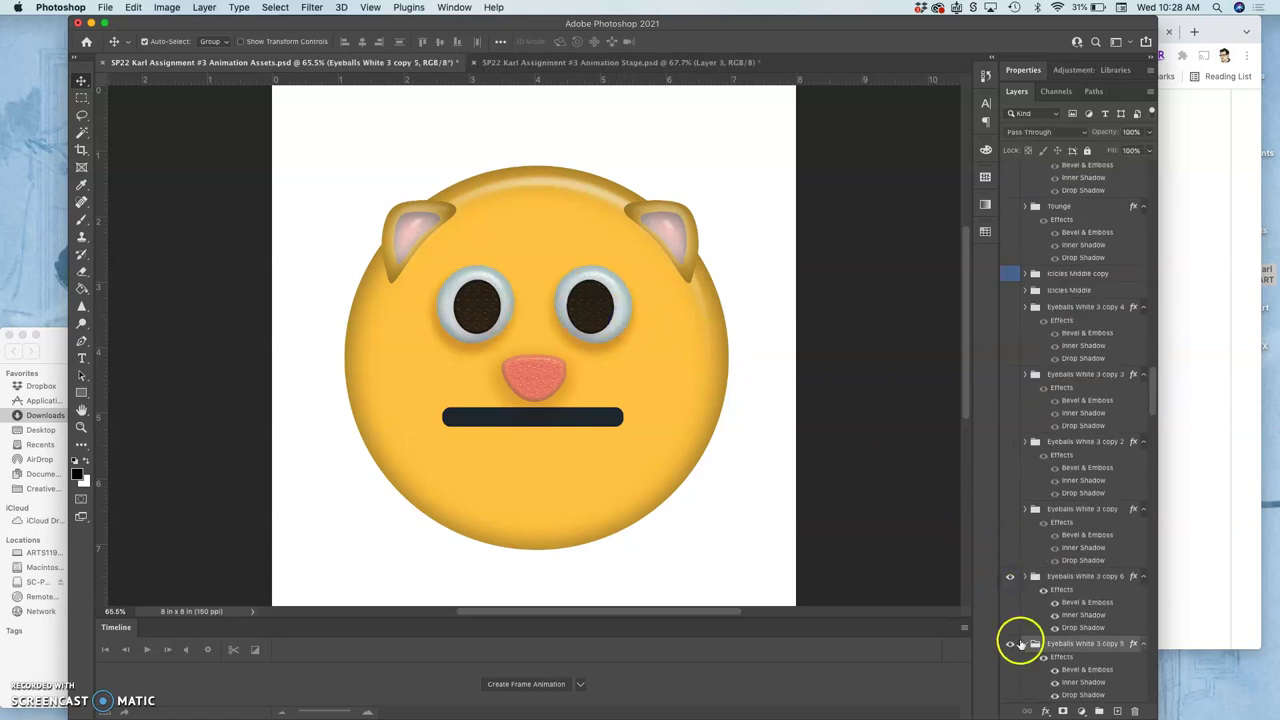
pyautogui.click(1033, 655)
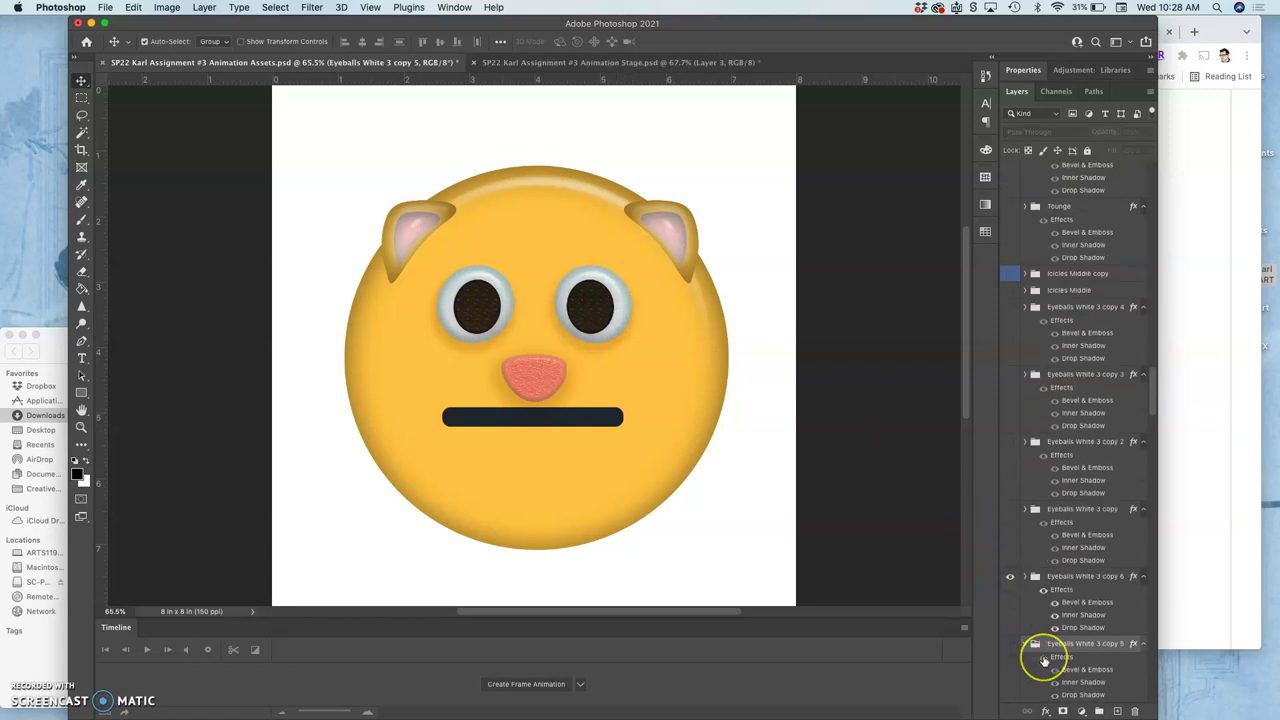
pyautogui.click(1025, 645)
pyautogui.moveTo(1043, 660); pyautogui.dragTo(1033, 575)
# Locate the layer group of the visible ears, Cat Ears copy 8, and hide it.
pyautogui.scroll(-10, 1033, 575)
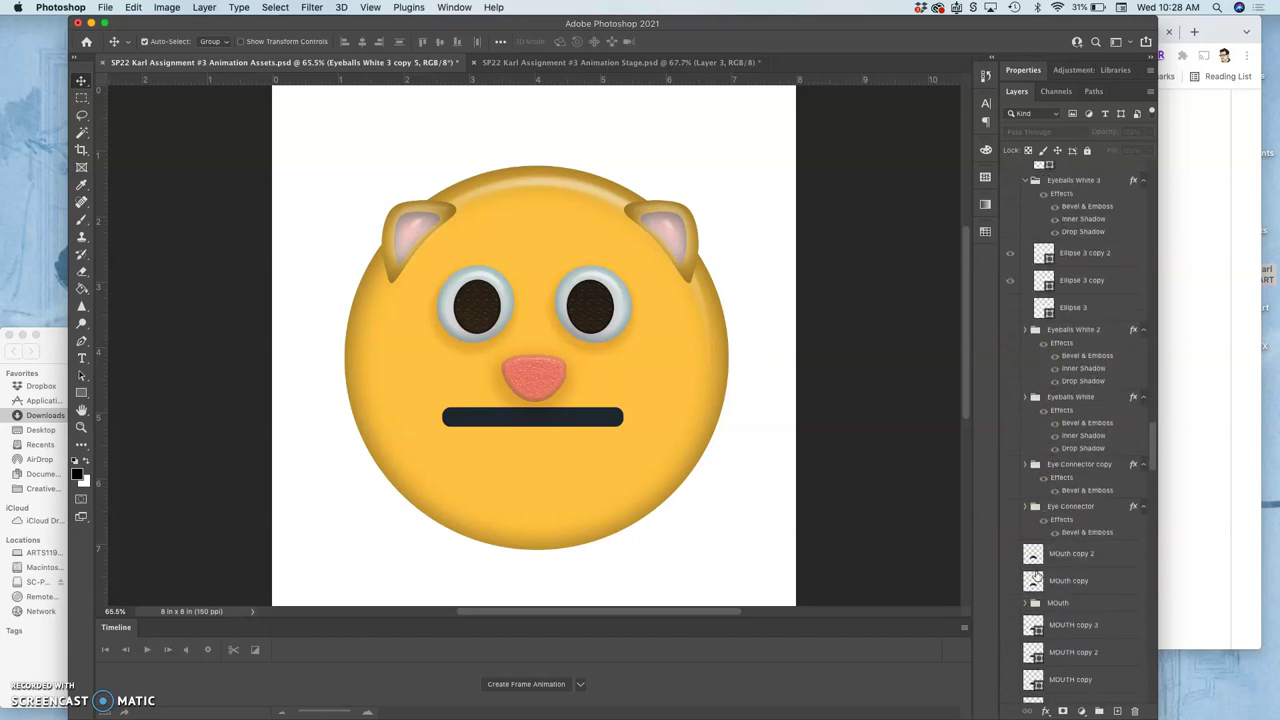
pyautogui.click(692, 253)
pyautogui.click(1054, 560)
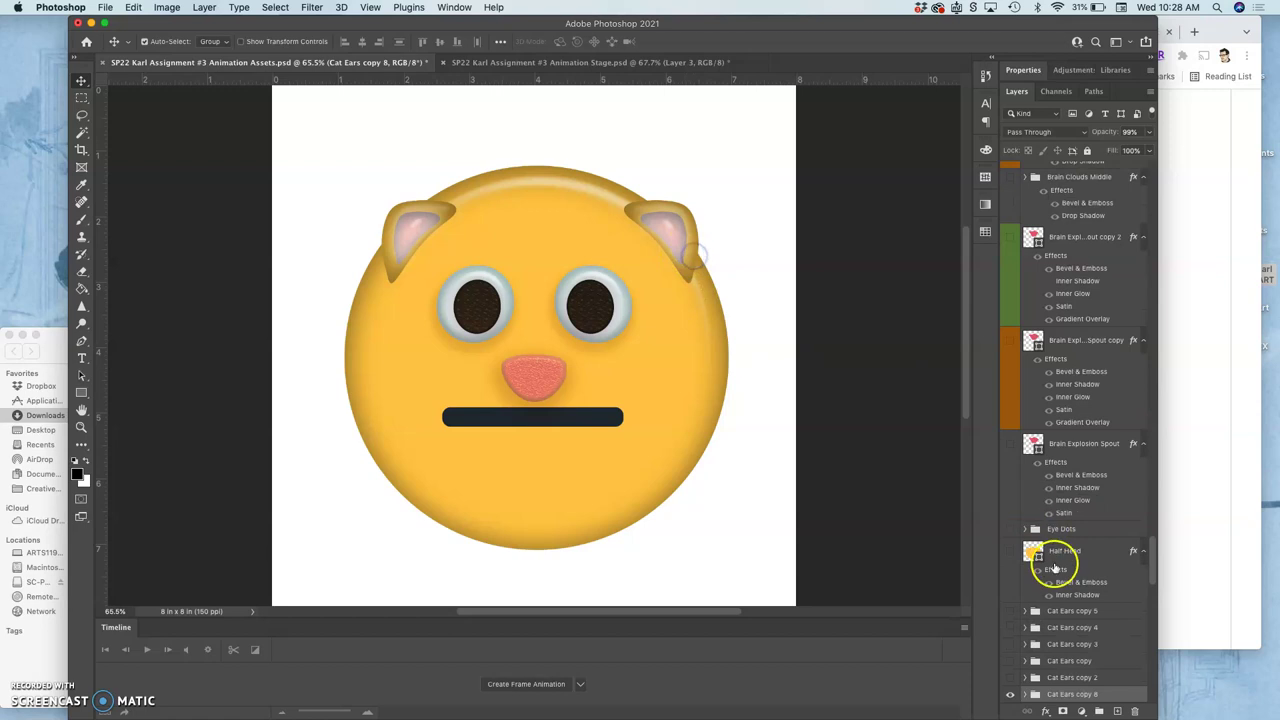
pyautogui.click(1047, 572)
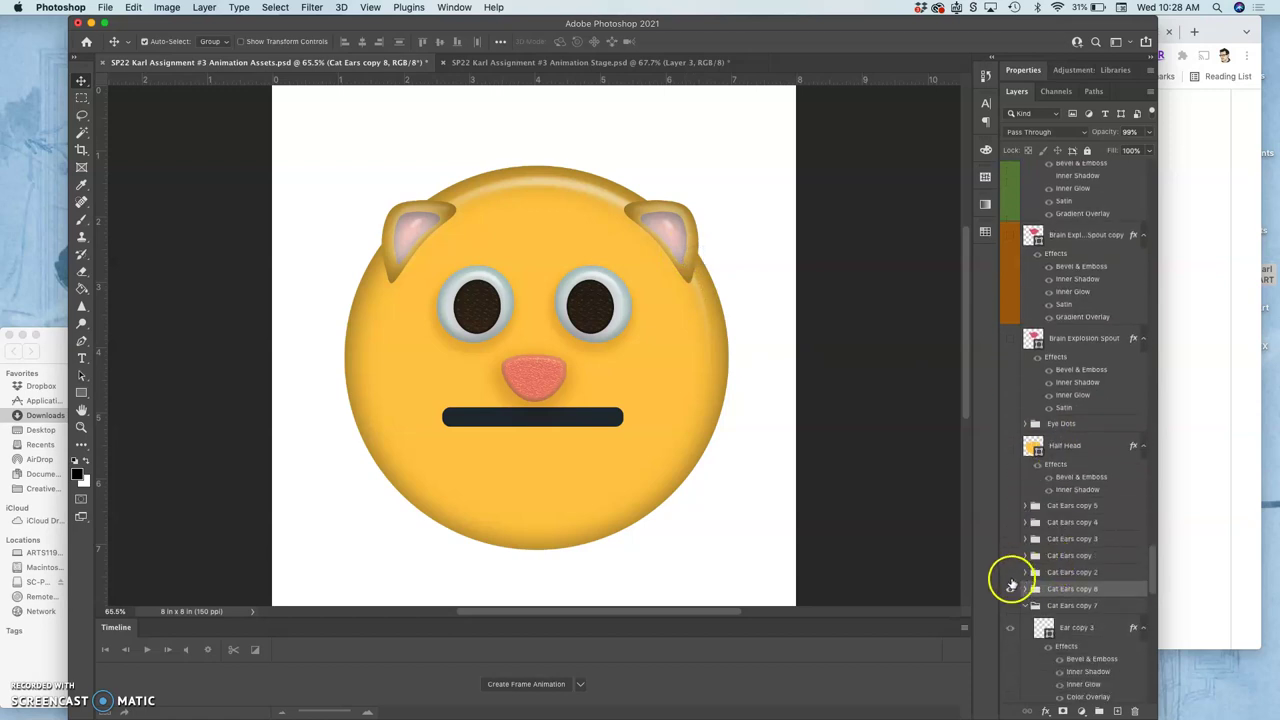
pyautogui.click(1010, 589)
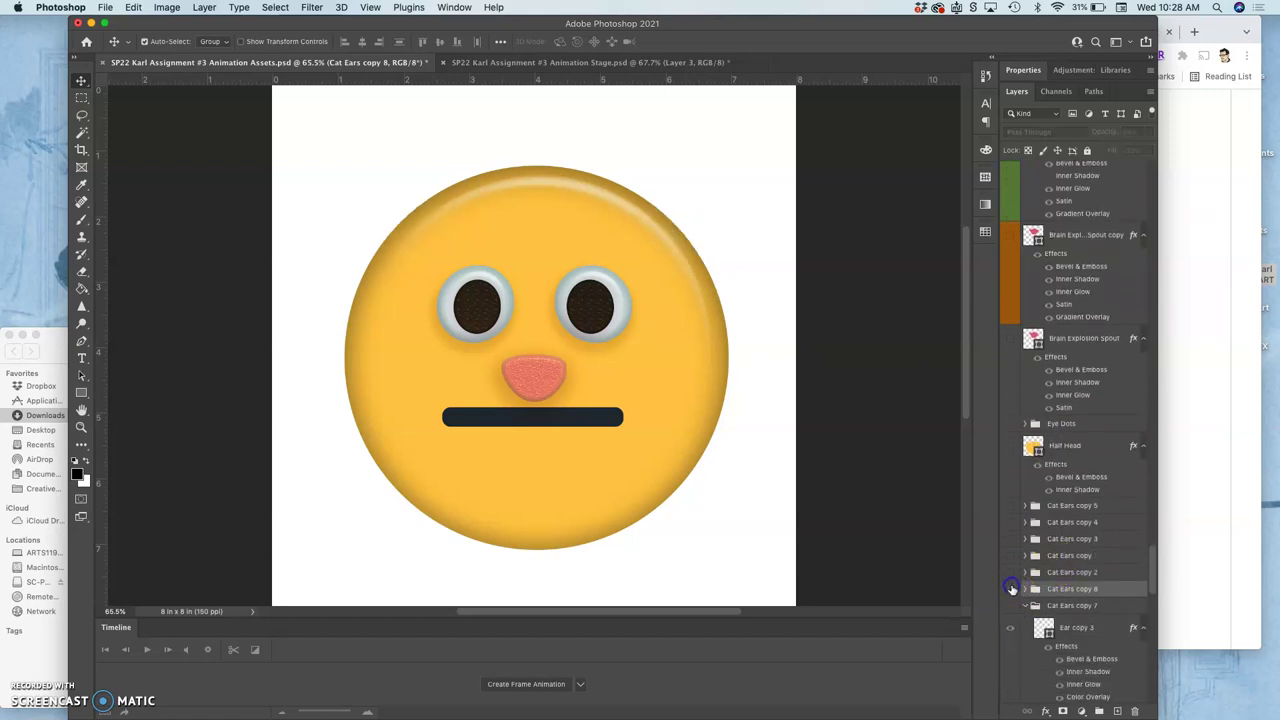
# Preview the Cat Ears copy 6 group and hide it again, then show the original Cat Ears group instead.
pyautogui.scroll(-4, 1012, 590)
pyautogui.scroll(-6, 1012, 590)
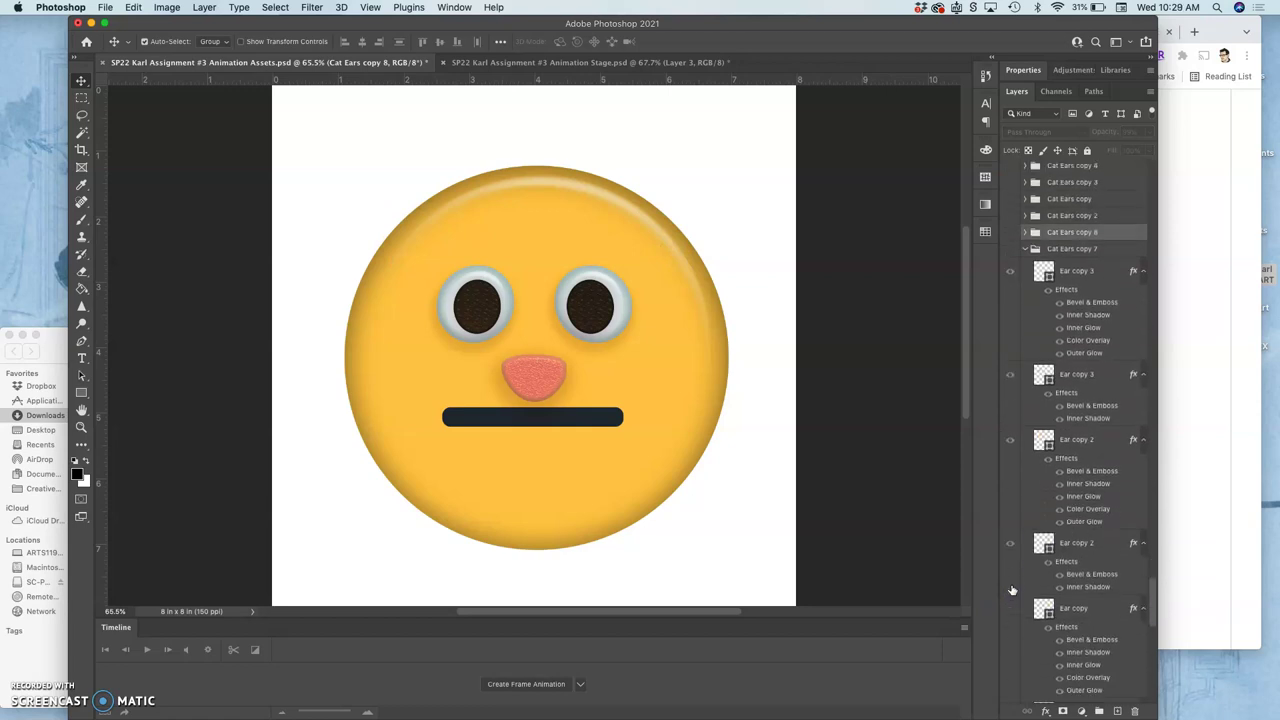
pyautogui.click(1016, 562)
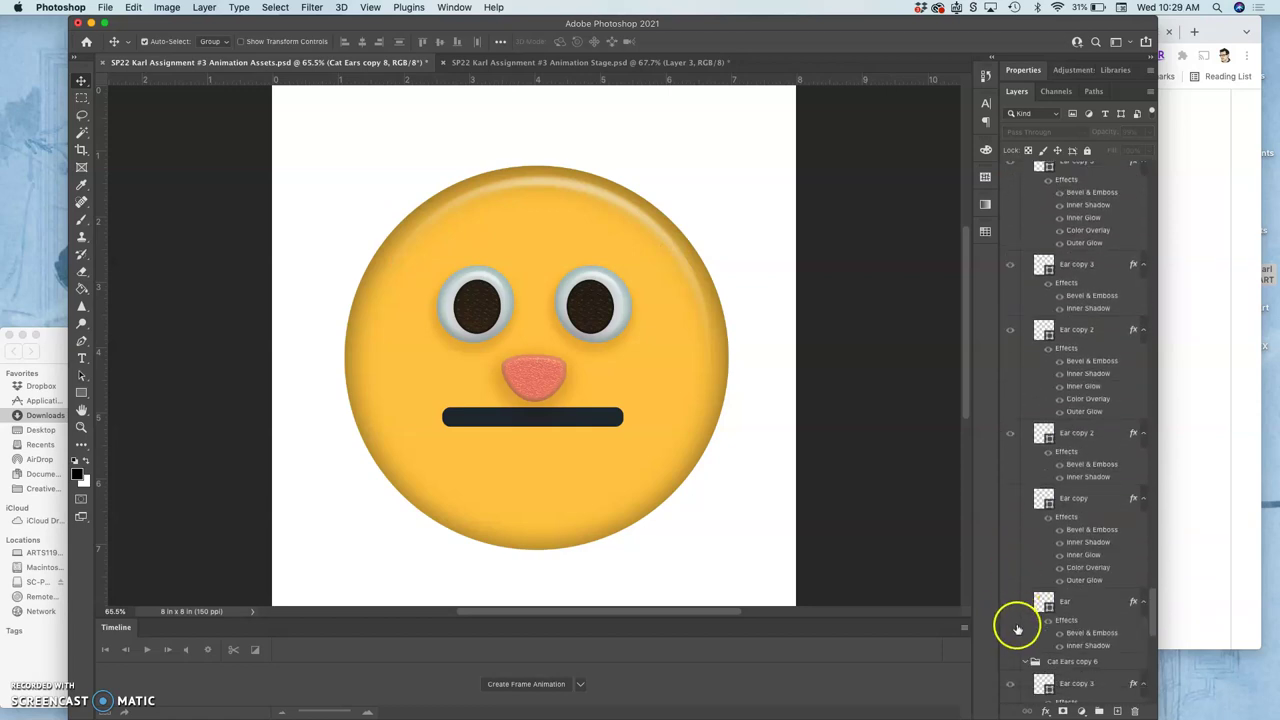
pyautogui.click(1010, 663)
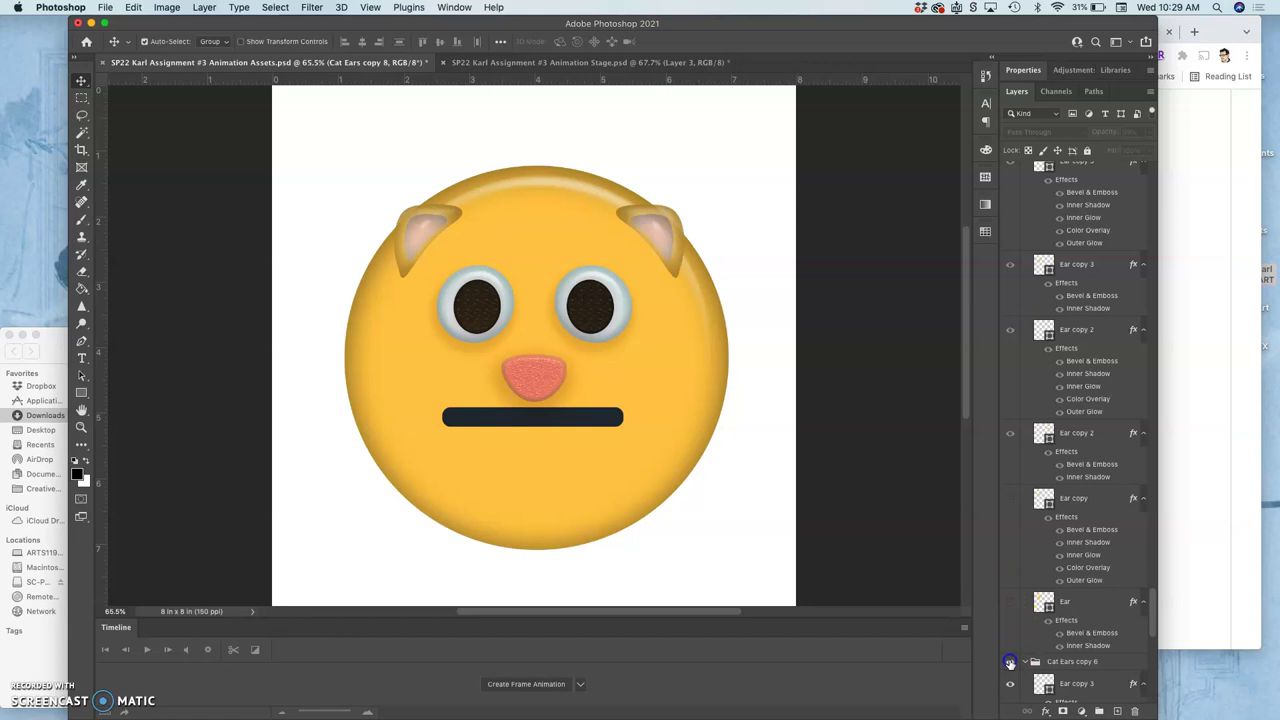
pyautogui.click(1010, 663)
pyautogui.scroll(-10, 1010, 664)
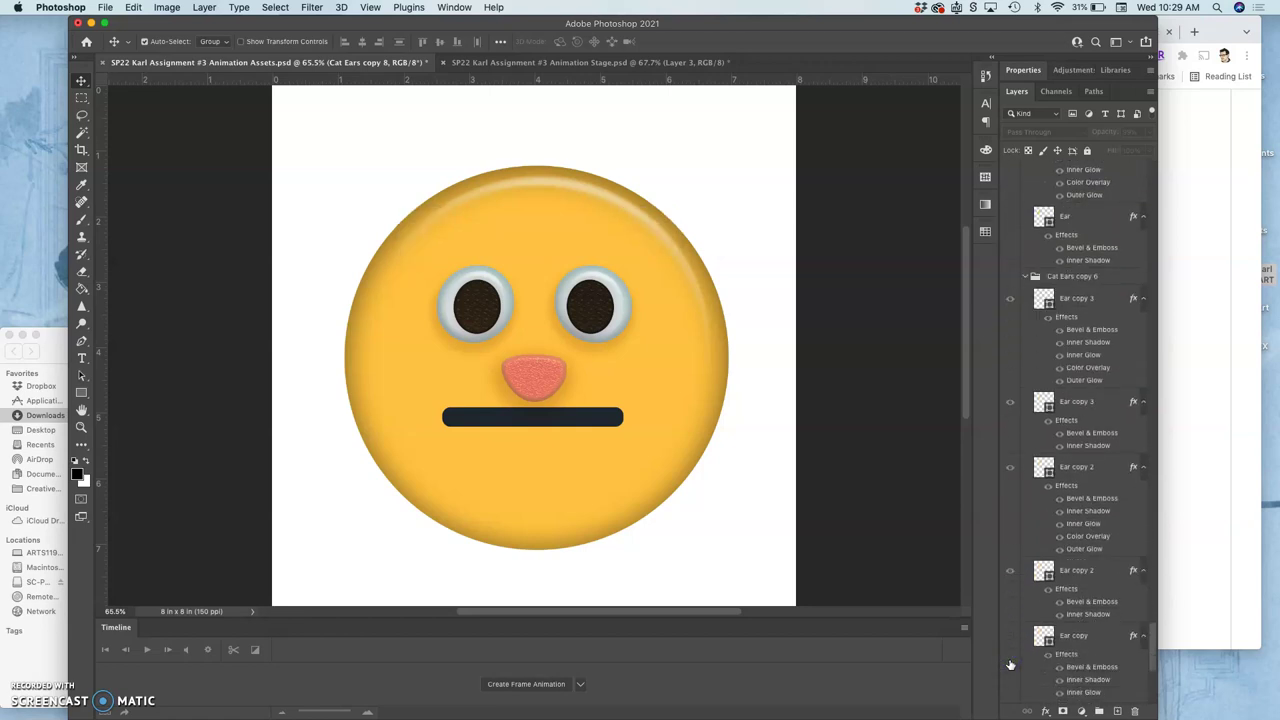
pyautogui.scroll(-5, 1010, 664)
pyautogui.click(1008, 610)
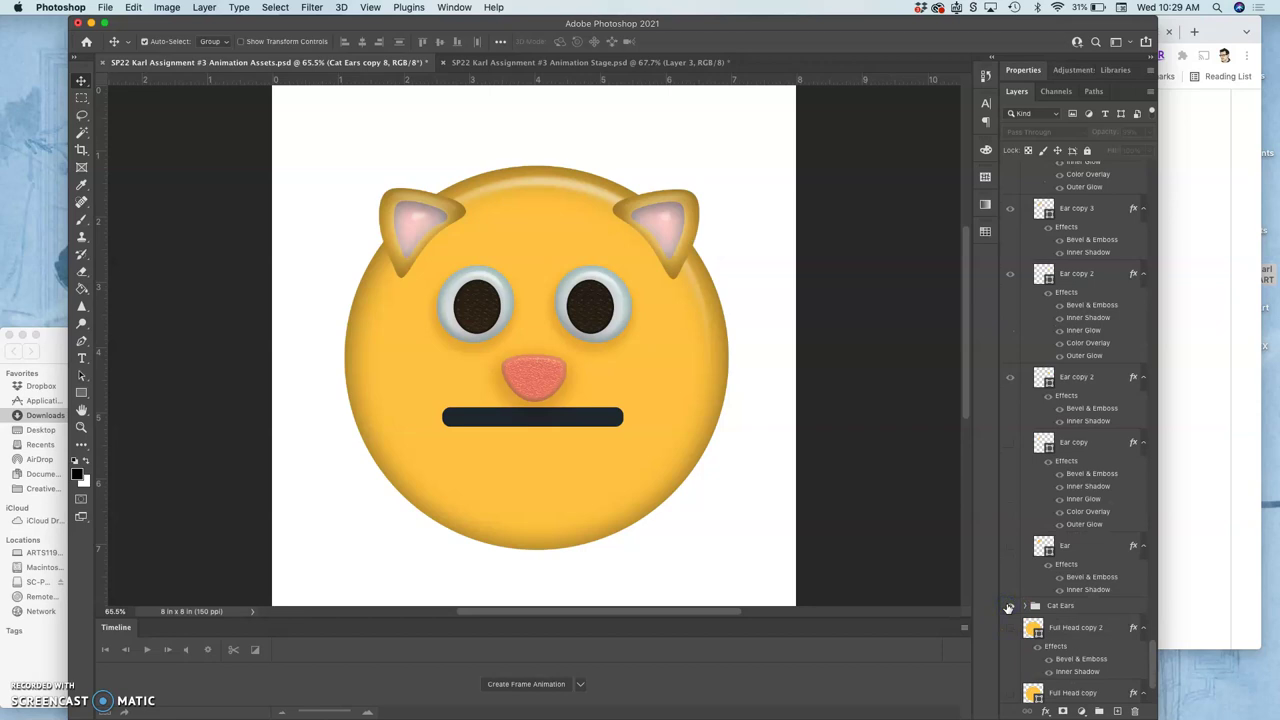
# Alternate between the Stage and Assets files to compare the ears, eyes and nose of Layer 3 with the new face.
pyautogui.click(630, 63)
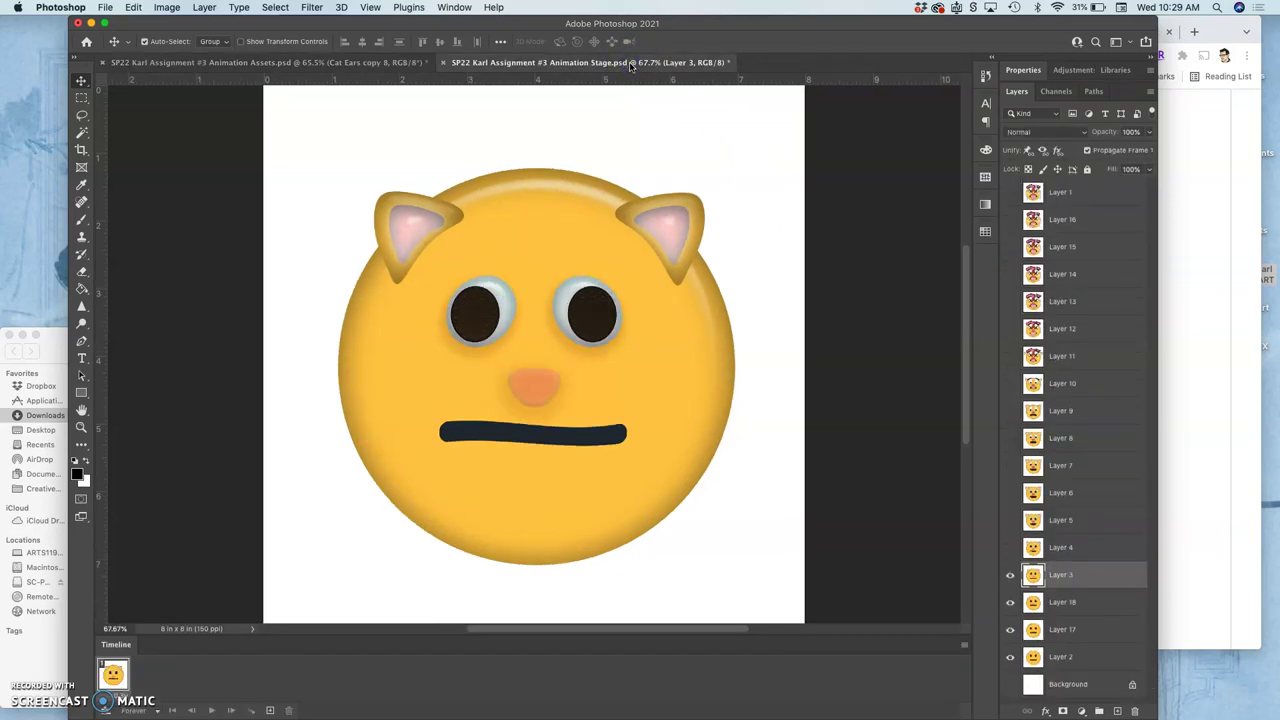
pyautogui.click(404, 63)
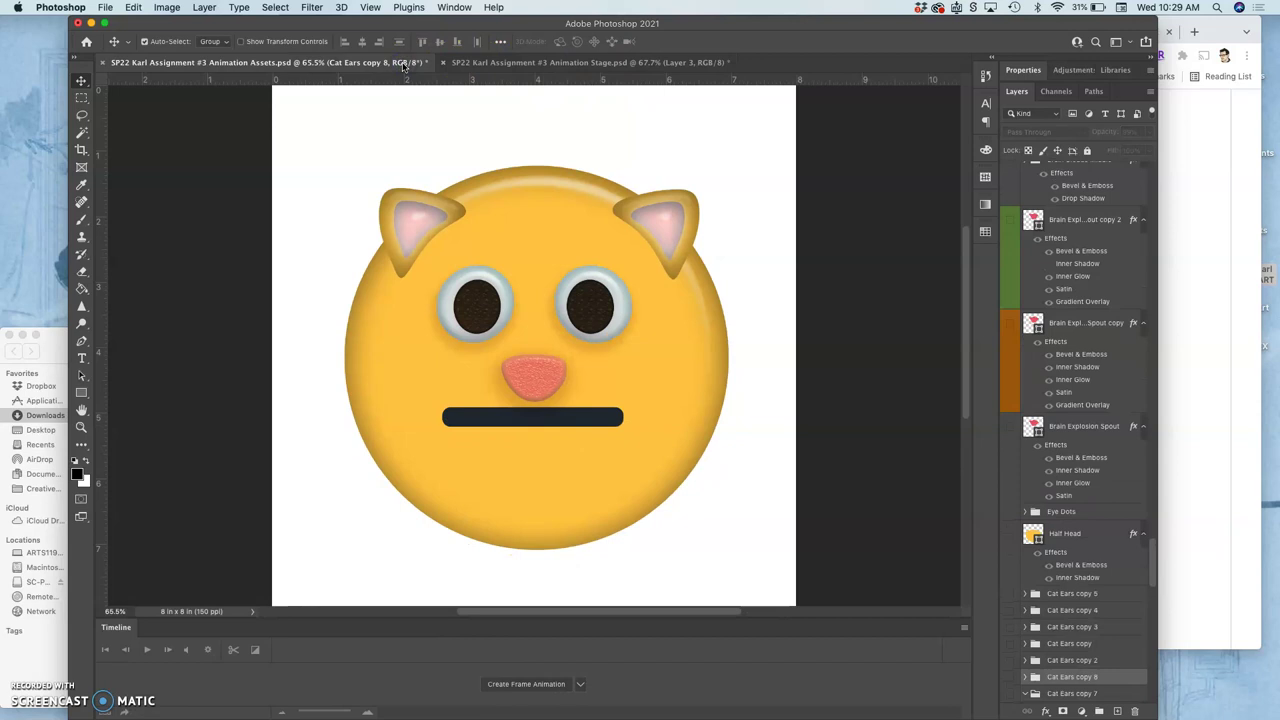
pyautogui.click(477, 63)
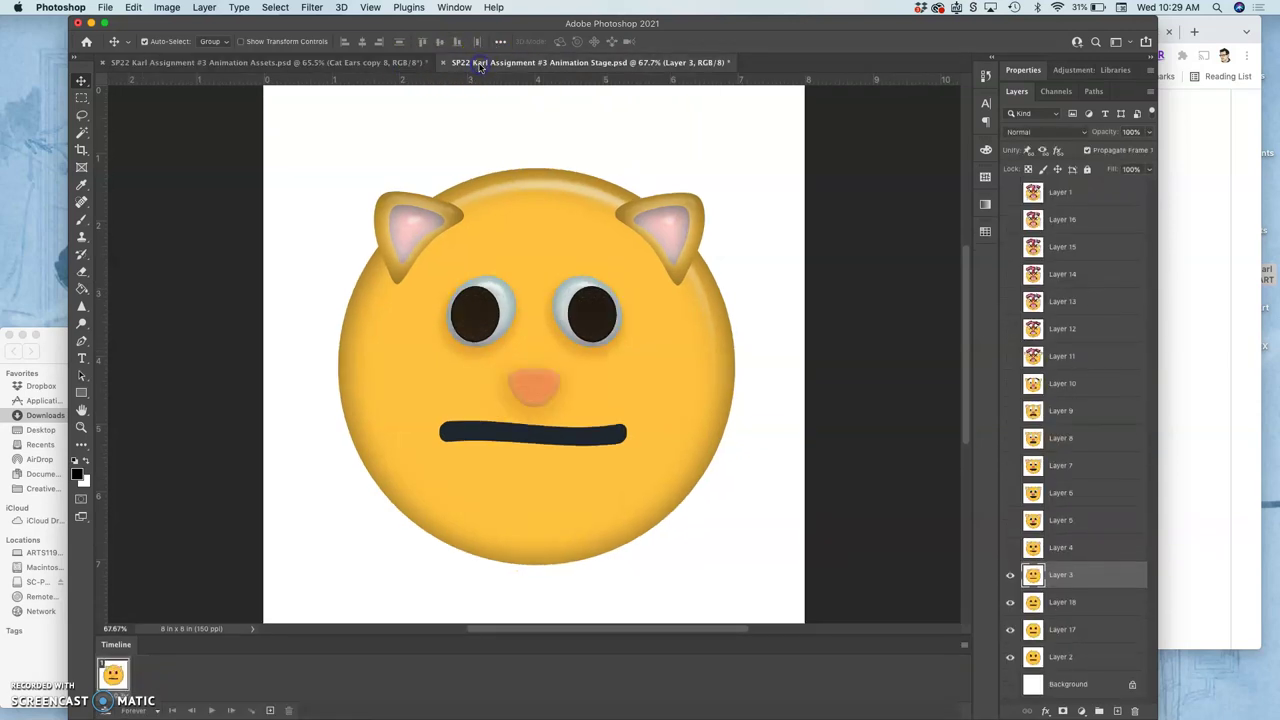
pyautogui.click(392, 63)
pyautogui.click(499, 63)
pyautogui.click(399, 63)
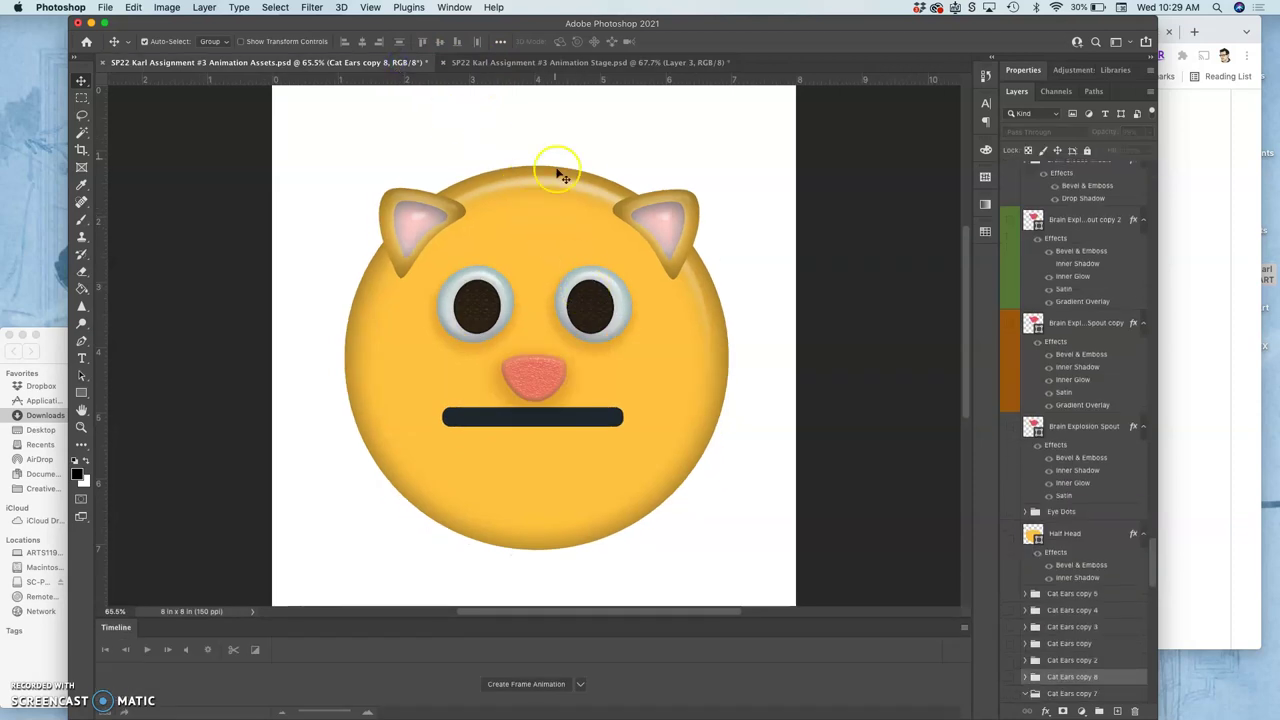
pyautogui.click(551, 63)
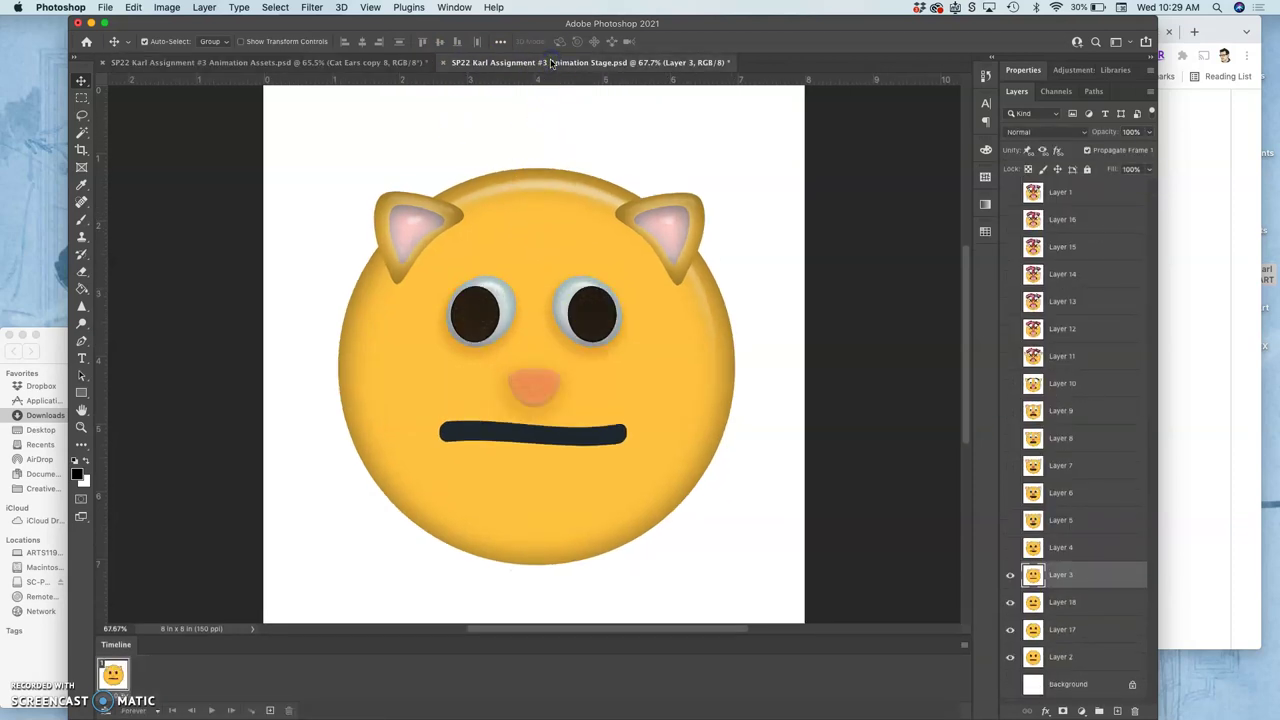
pyautogui.click(537, 385)
# In the Assets file, scale the Nose copy 2 group to about 82% width and 87% height and set its opacity to 84%.
pyautogui.click(382, 64)
pyautogui.click(528, 376)
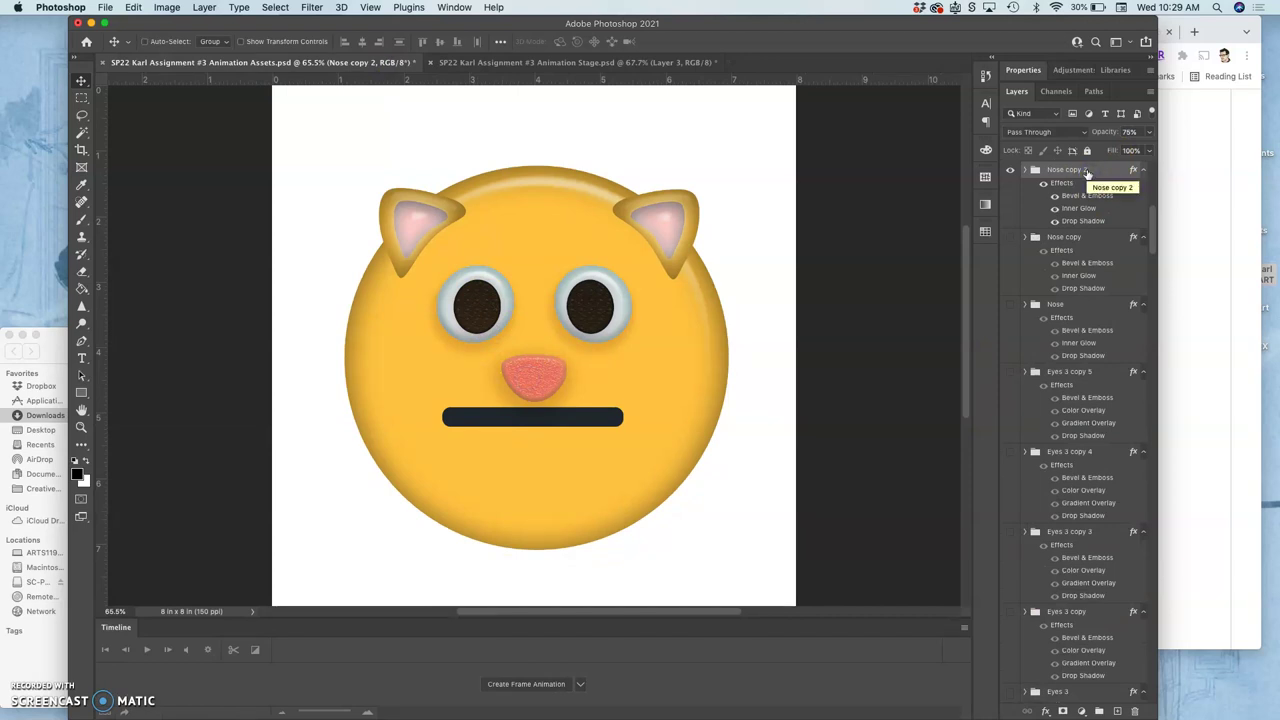
pyautogui.press('super+t')
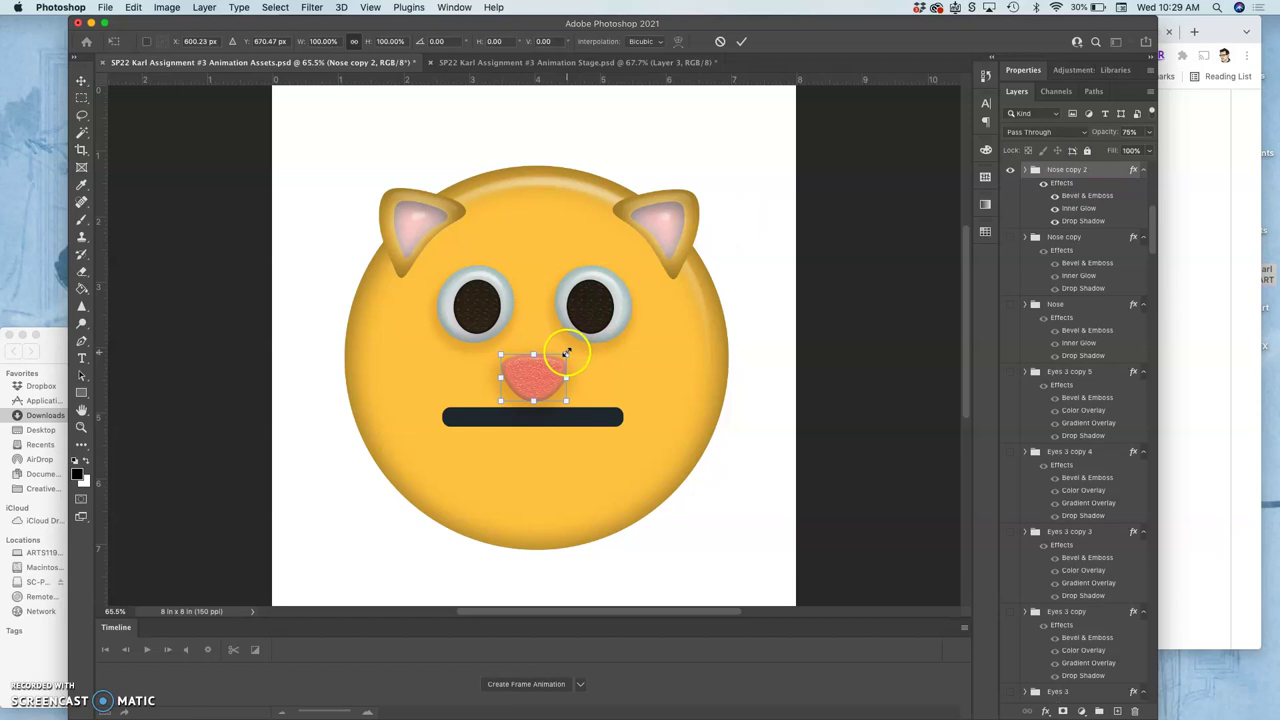
pyautogui.moveTo(567, 352); pyautogui.dragTo(560, 362)
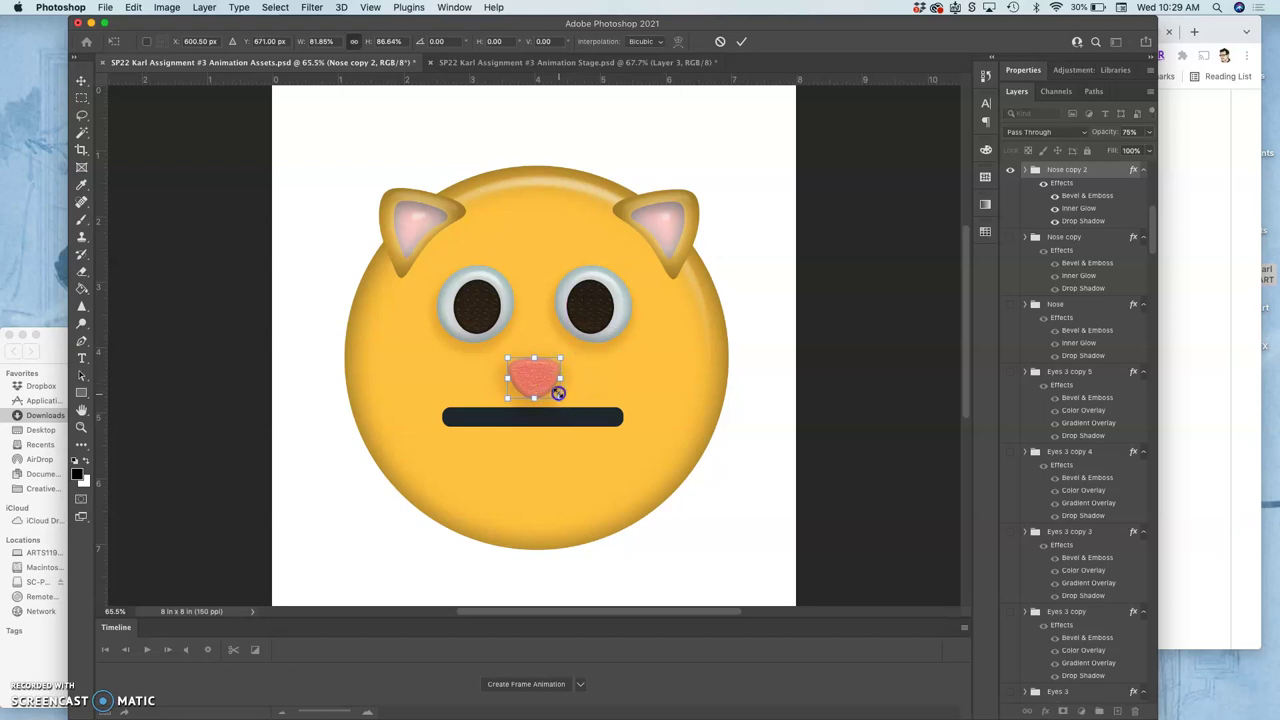
pyautogui.moveTo(558, 393); pyautogui.dragTo(558, 392)
pyautogui.press('Return')
pyautogui.click(1149, 131)
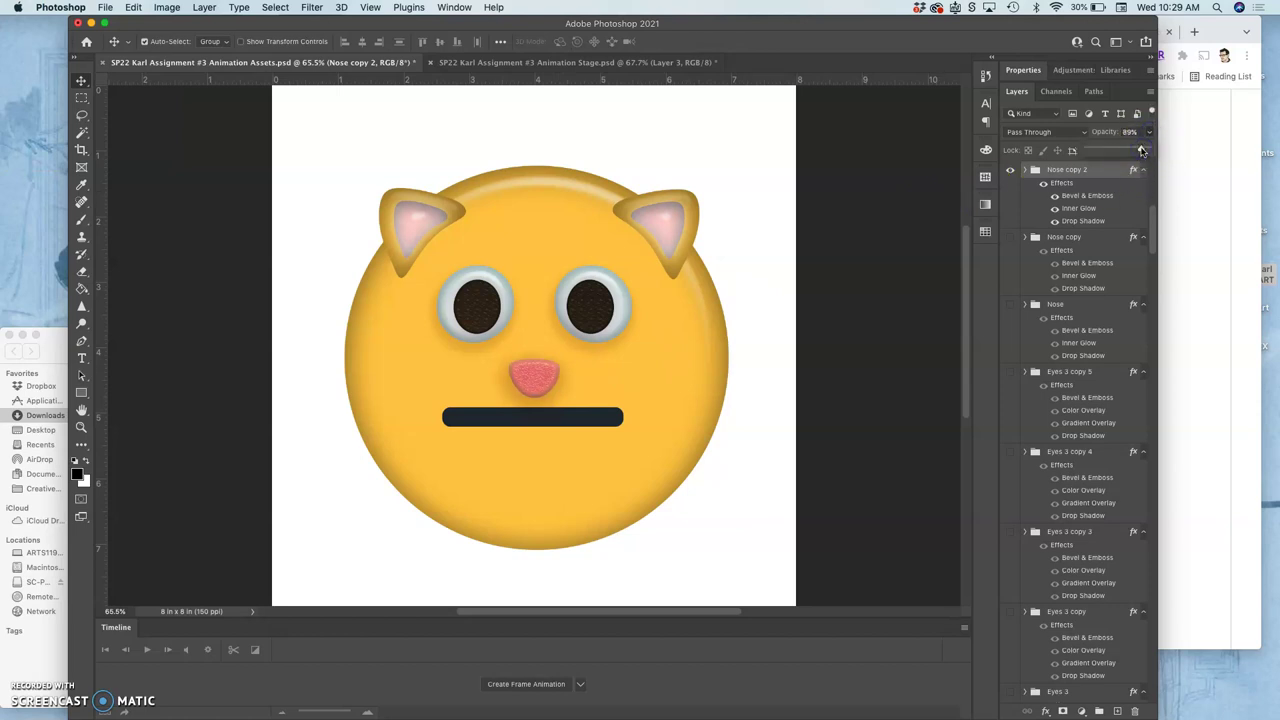
pyautogui.moveTo(1142, 151)
pyautogui.mouseDown()
pyautogui.moveTo(1120, 150)
pyautogui.moveTo(1144, 151)
pyautogui.mouseUp()
# Toggle Layers 3 and 4 in the Stage file to study how the features change, then return to the Assets file.
pyautogui.click(605, 63)
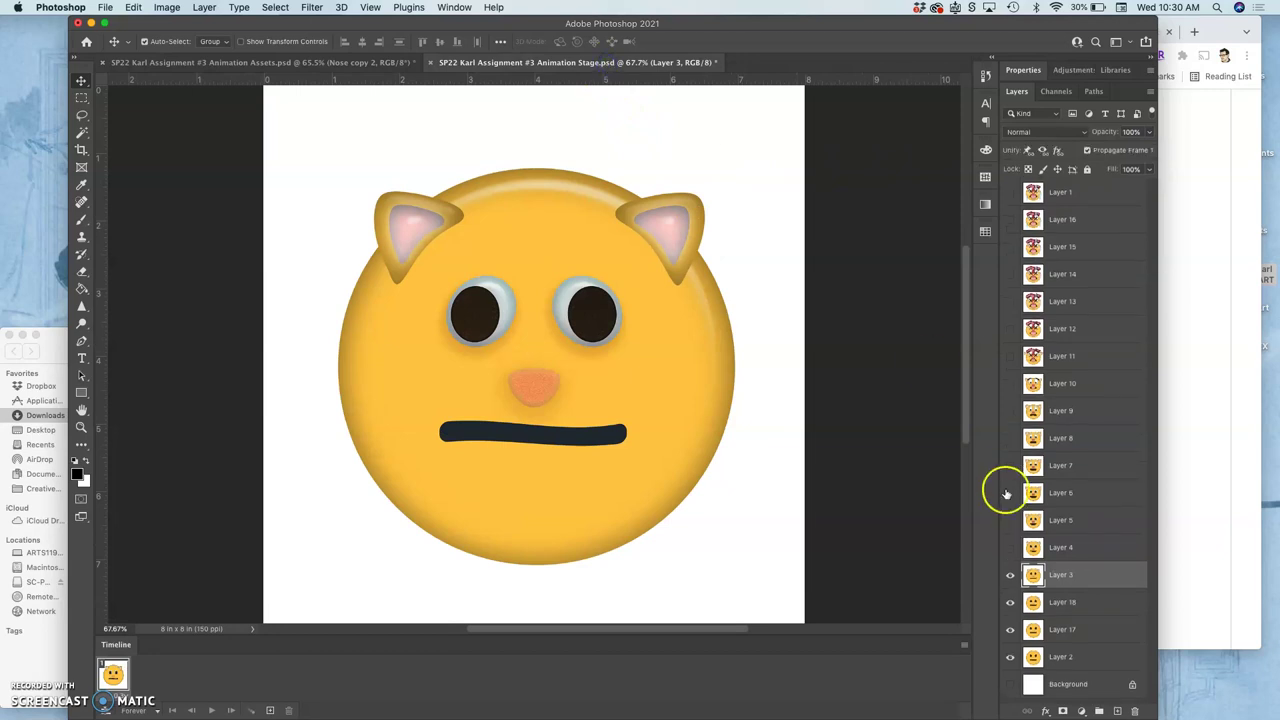
pyautogui.click(1012, 582)
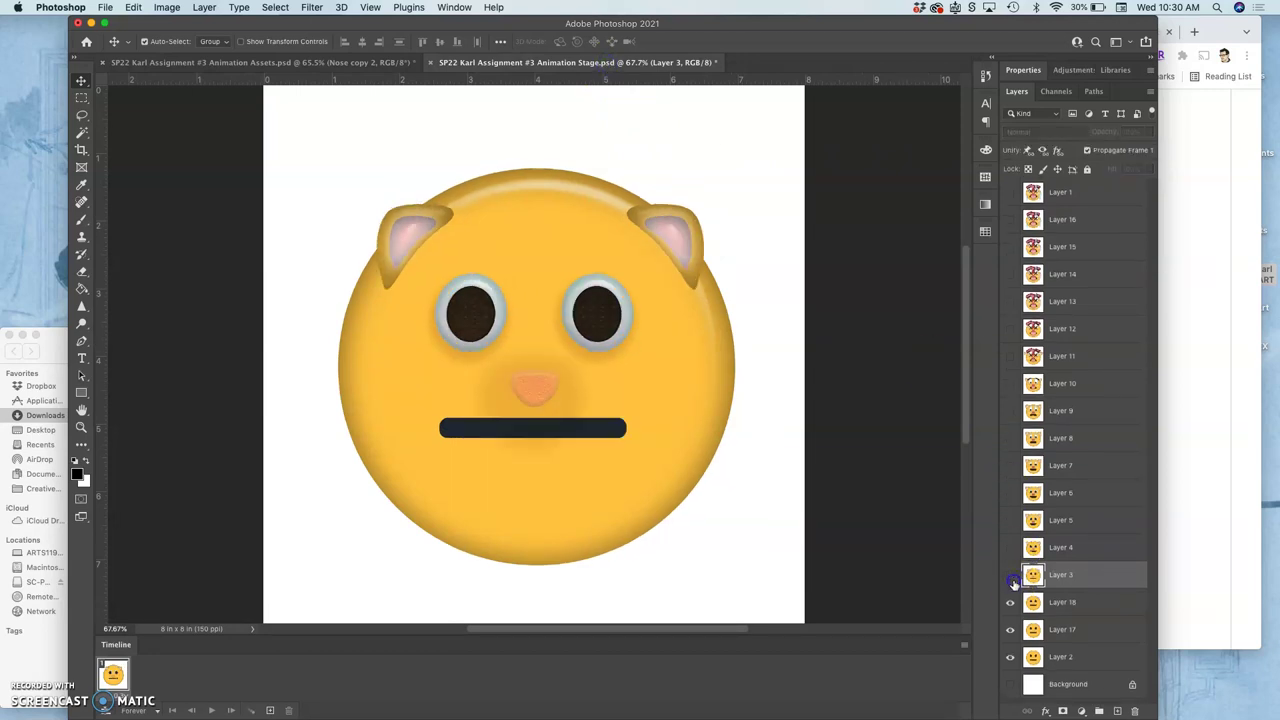
pyautogui.click(1010, 548)
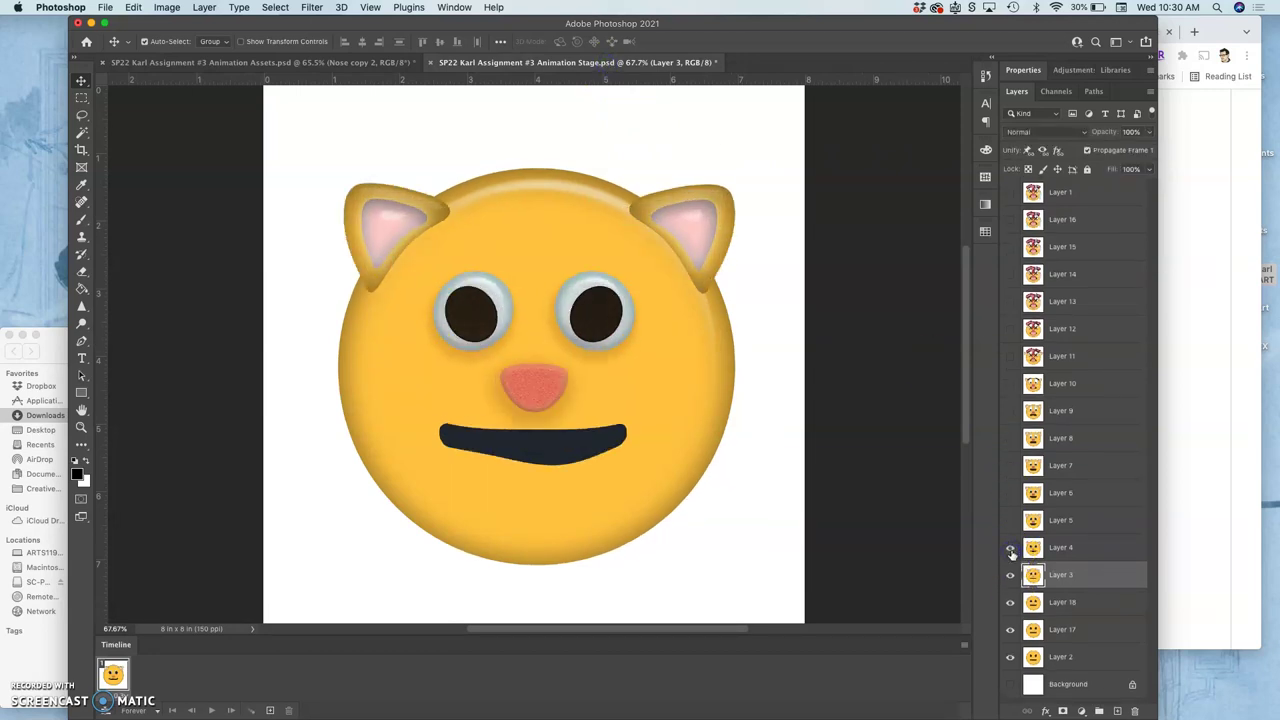
pyautogui.click(1010, 548)
pyautogui.click(1010, 548)
pyautogui.click(1010, 575)
pyautogui.click(1010, 548)
pyautogui.click(1010, 575)
pyautogui.click(1010, 548)
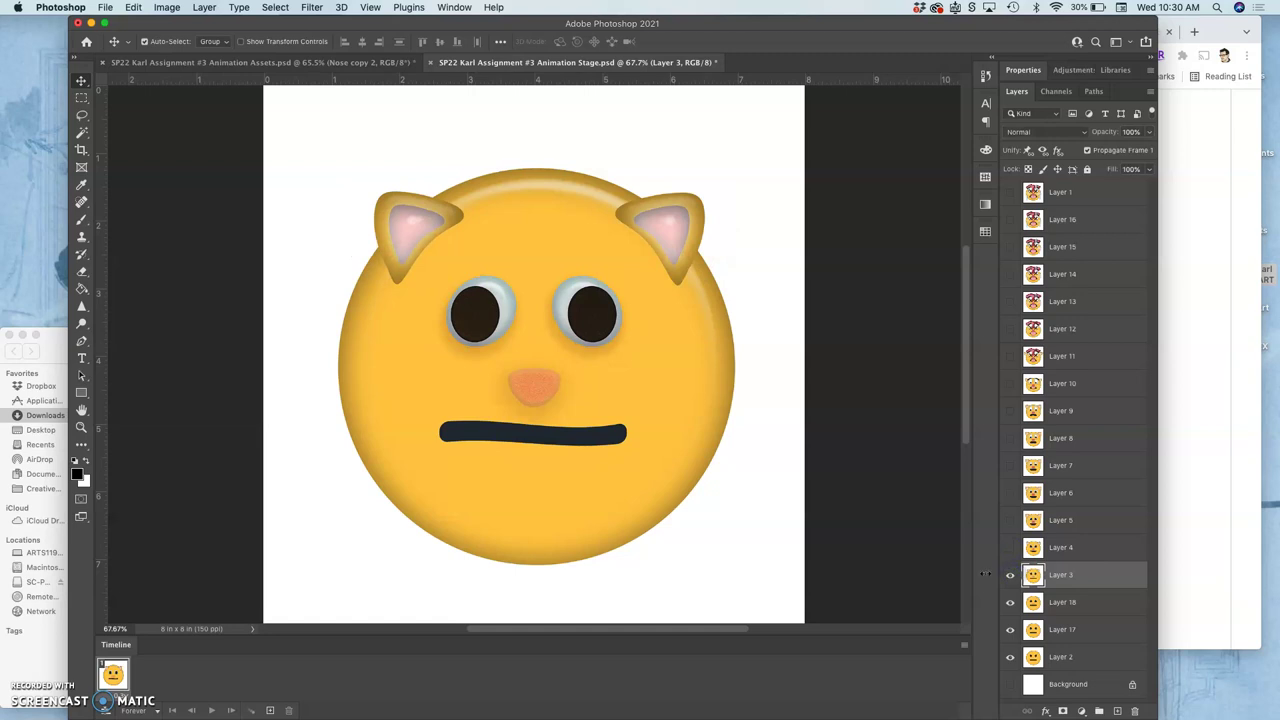
pyautogui.click(360, 63)
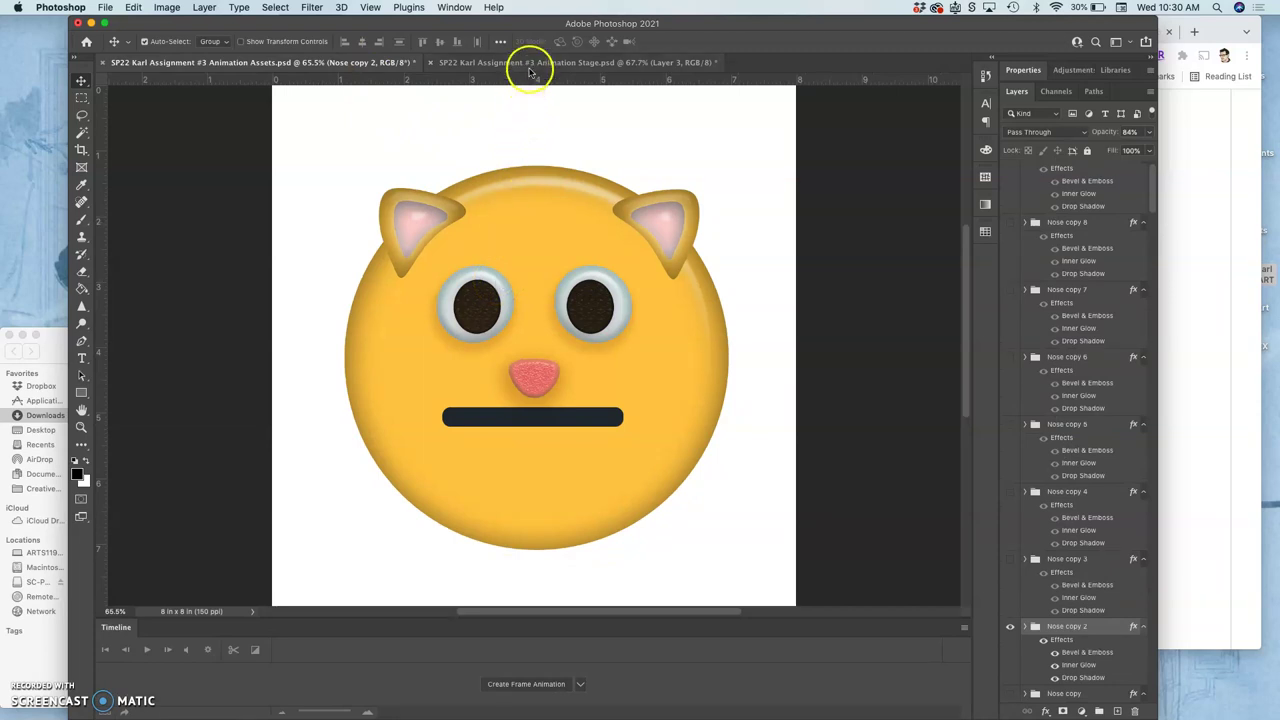
# In the Assets file, duplicate the Eyeballs White 3 copy 6 group and hide the original group.
pyautogui.click(529, 63)
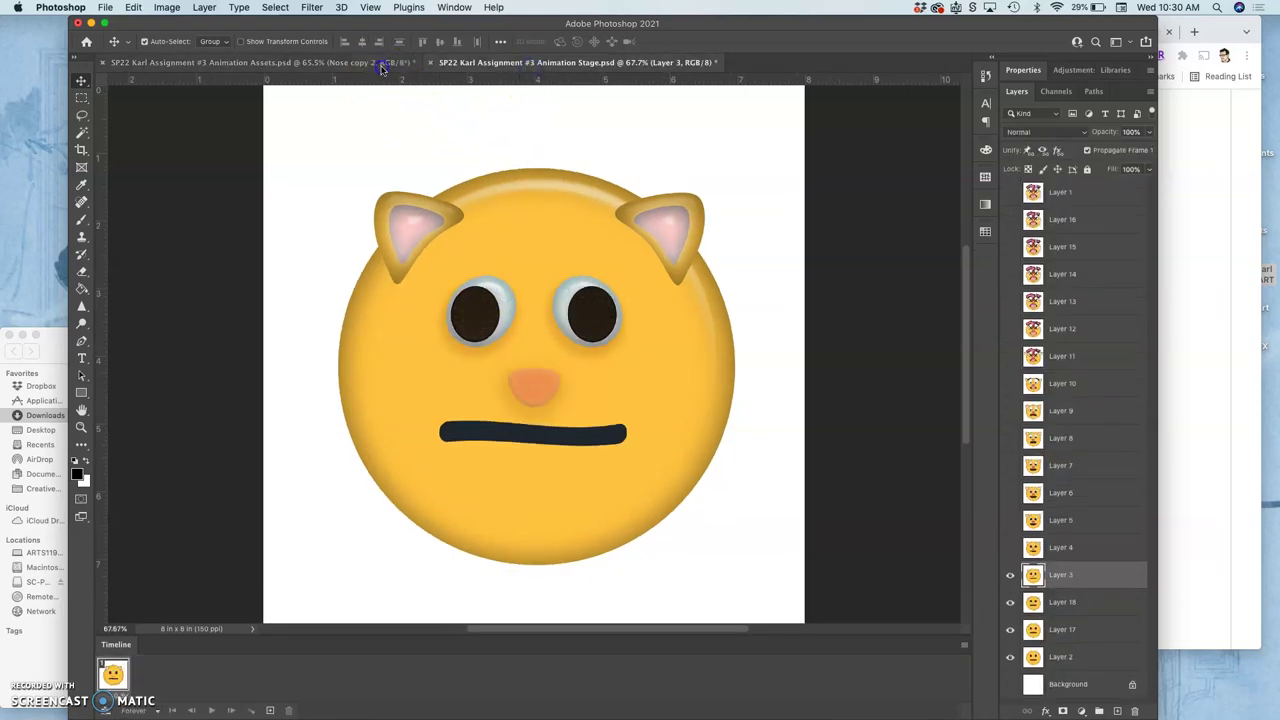
pyautogui.click(381, 63)
pyautogui.click(497, 287)
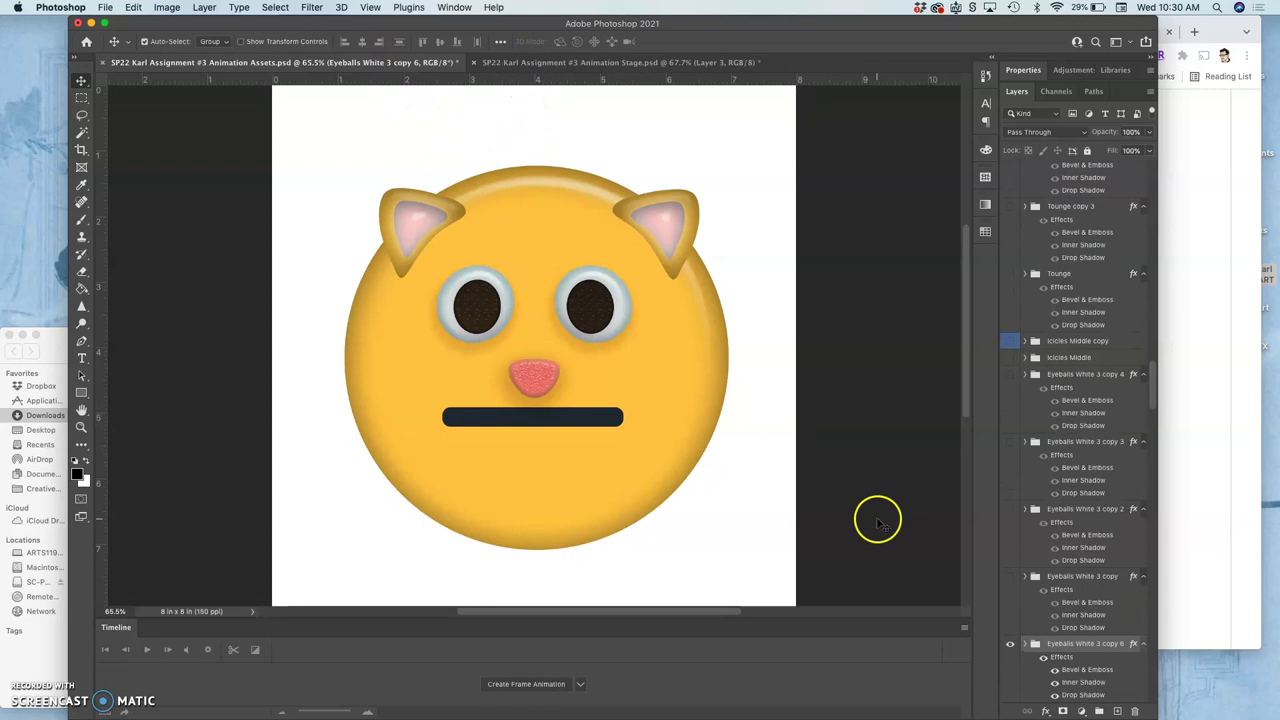
pyautogui.click(1071, 634)
pyautogui.press('super+j')
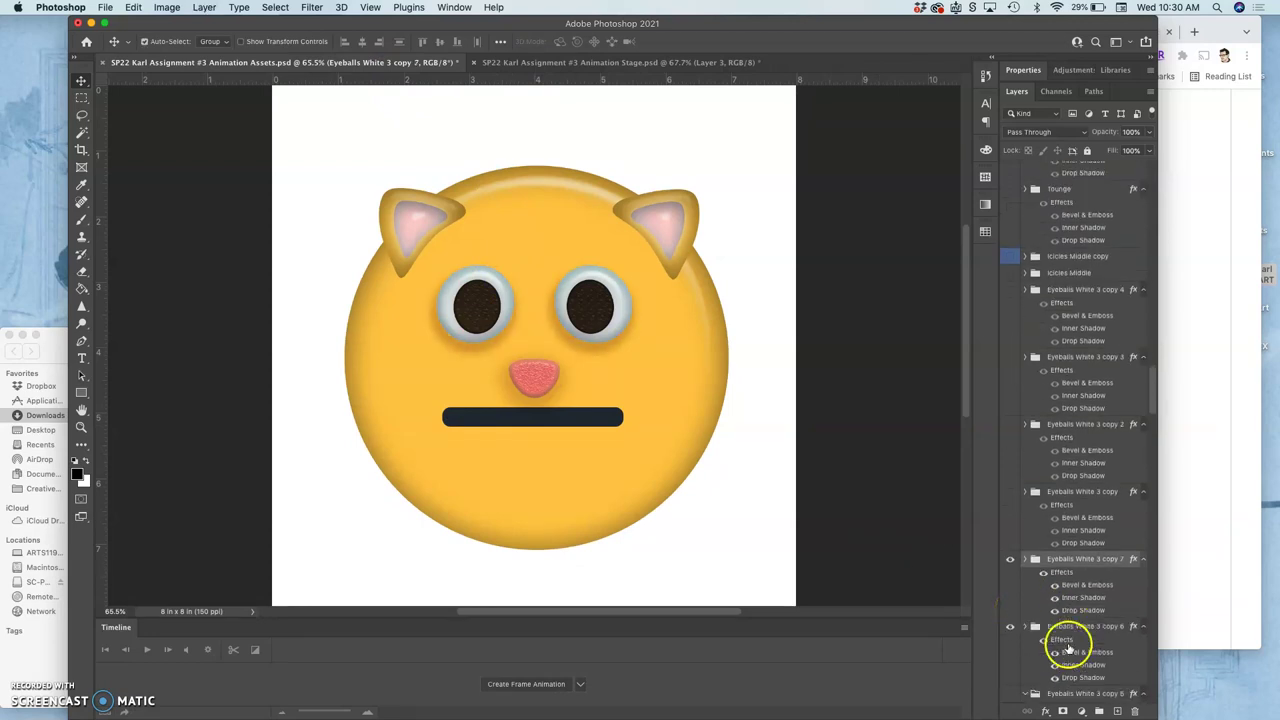
pyautogui.click(1010, 611)
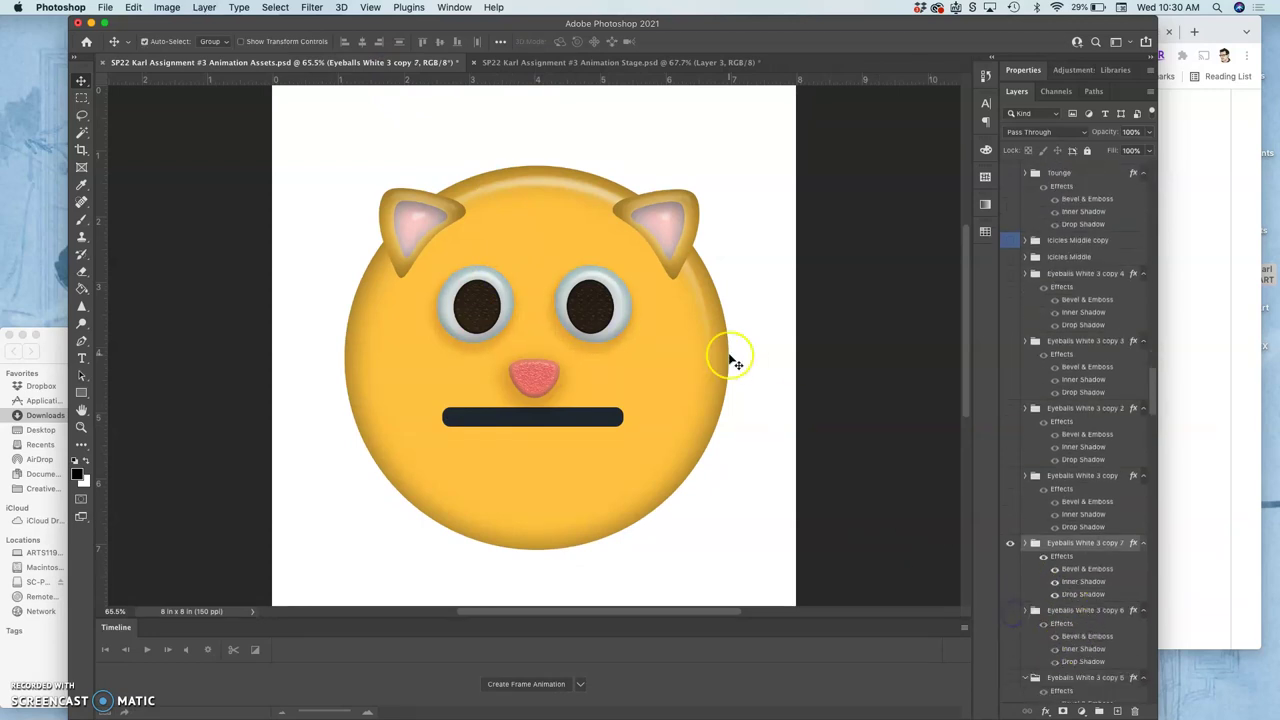
# Scale the duplicated Eyeballs White 3 group to about 92% width, keeping its full height.
pyautogui.press('super+t')
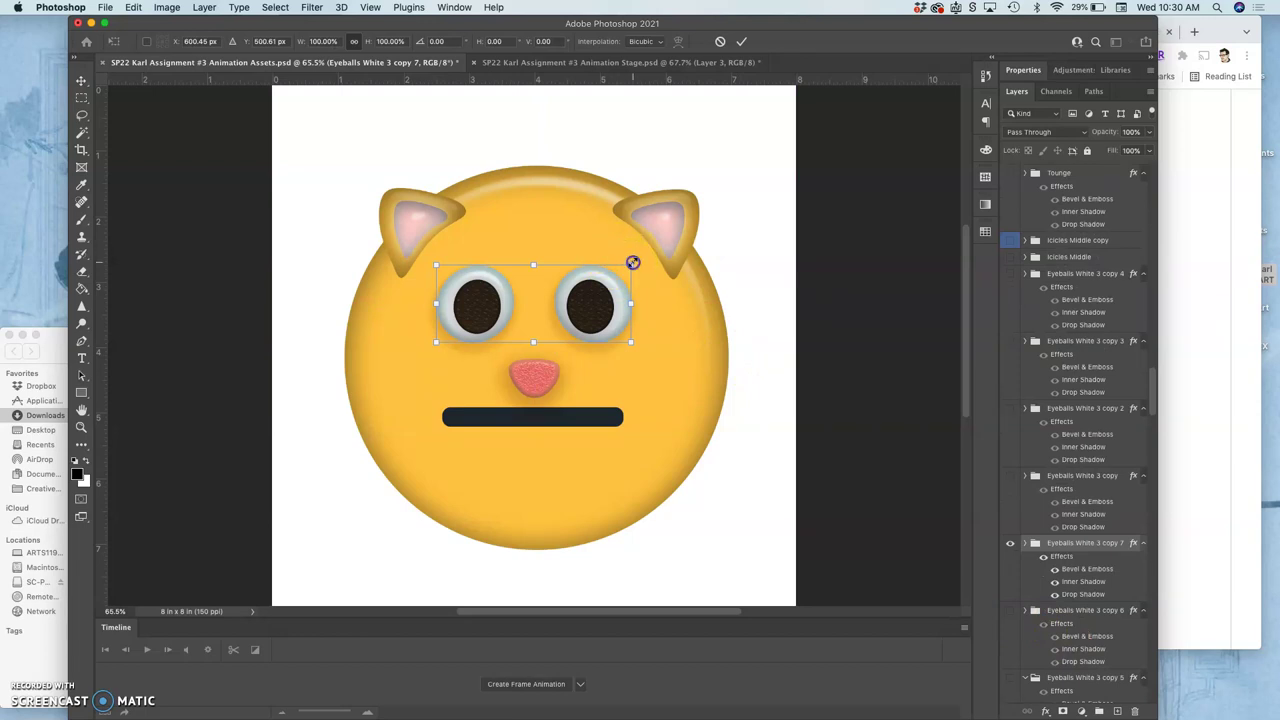
pyautogui.moveTo(632, 262); pyautogui.dragTo(625, 262)
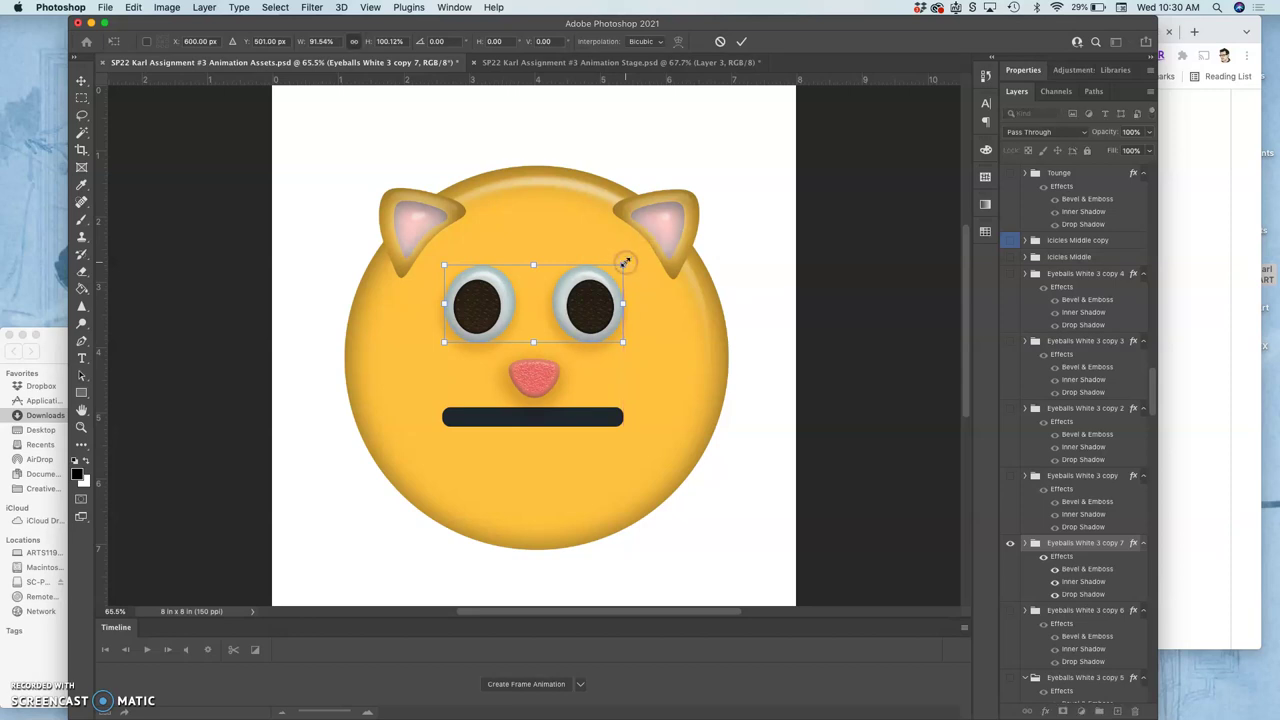
pyautogui.press('Return')
# Toggle Layer 4 over Layer 3 in the Stage file to compare the eyes and nose, then return to the Assets file.
pyautogui.click(634, 60)
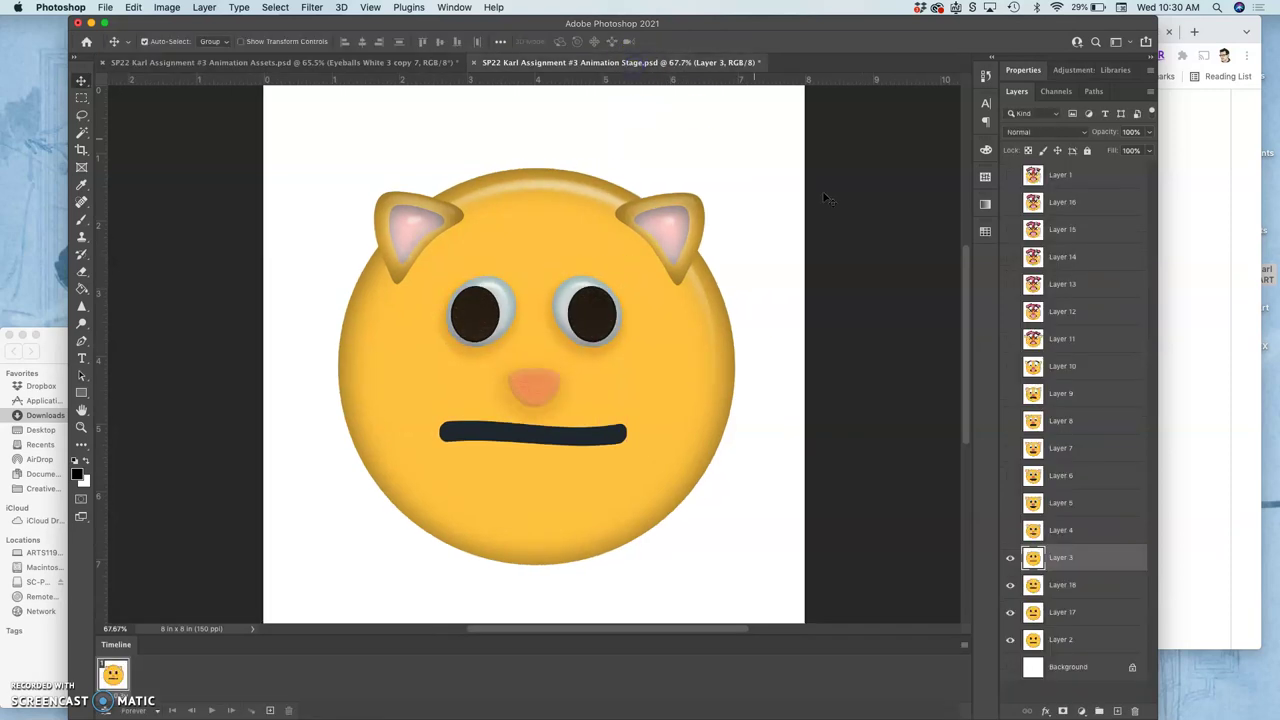
pyautogui.click(1012, 548)
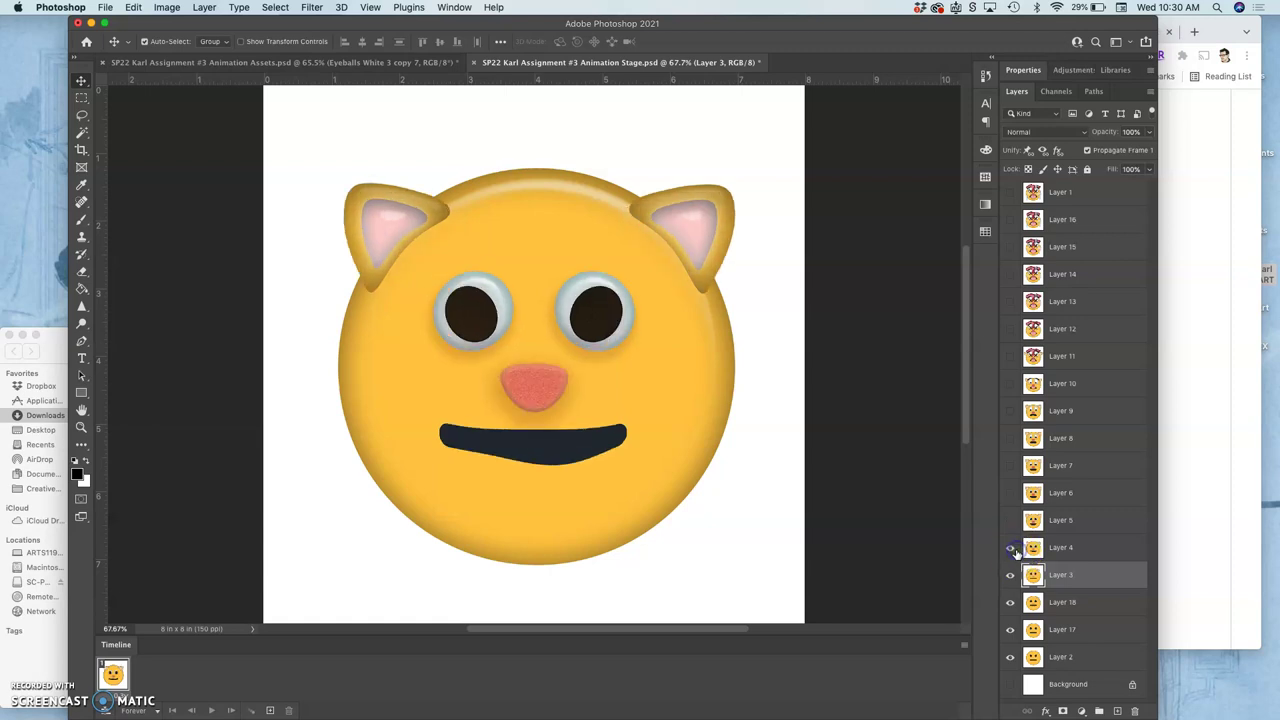
pyautogui.click(1011, 548)
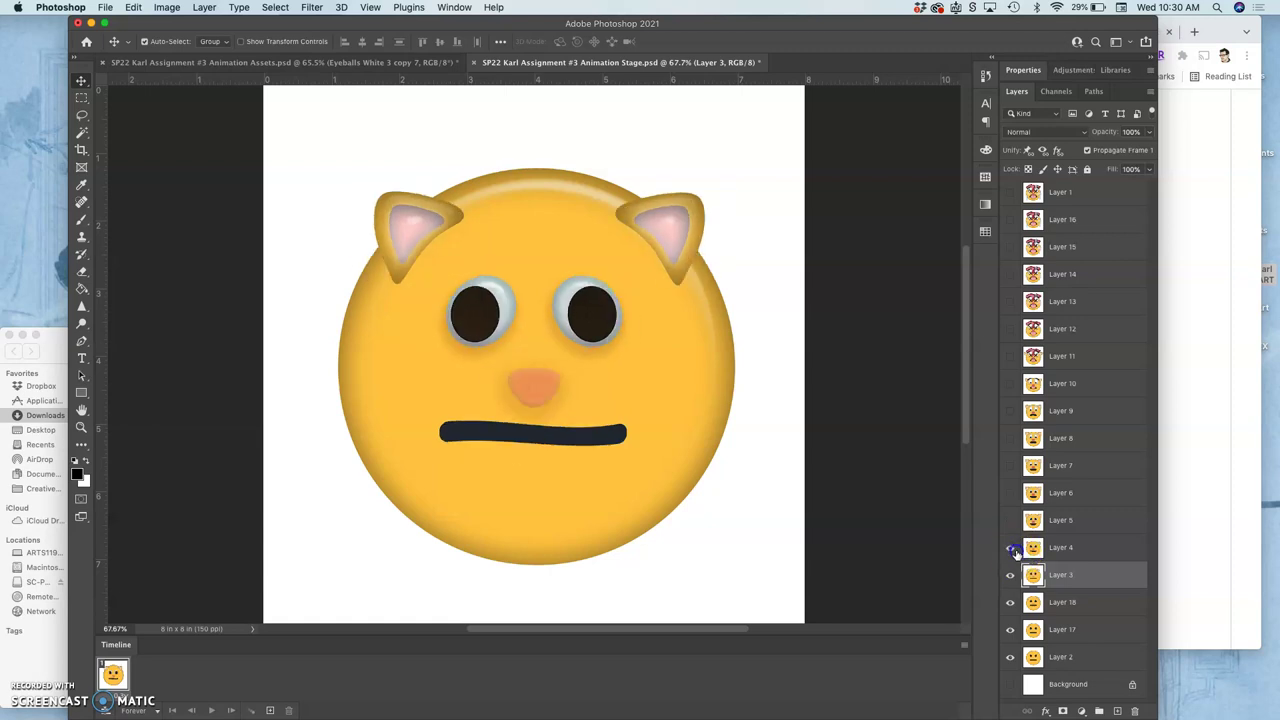
pyautogui.click(1012, 549)
pyautogui.click(1012, 548)
pyautogui.click(420, 63)
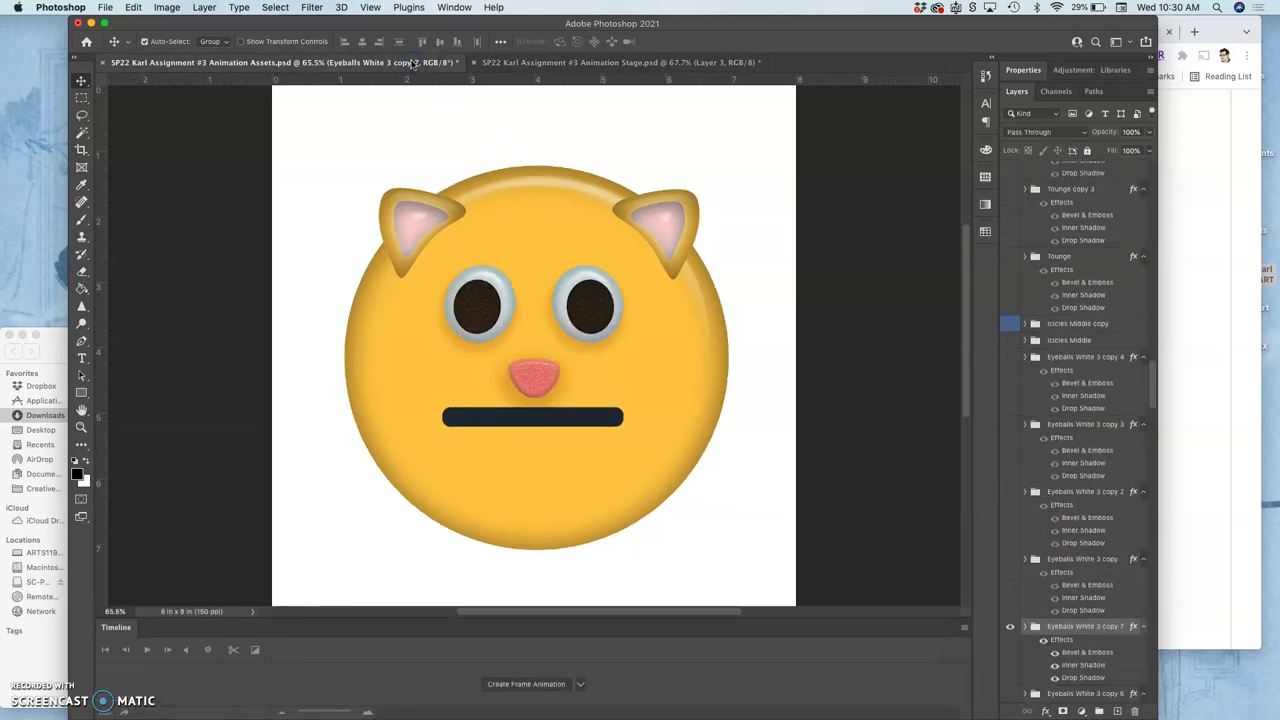
# Enlarge the Nose copy 2 group about its centre to about 108% width and 106% height.
pyautogui.scroll(3, 1086, 265)
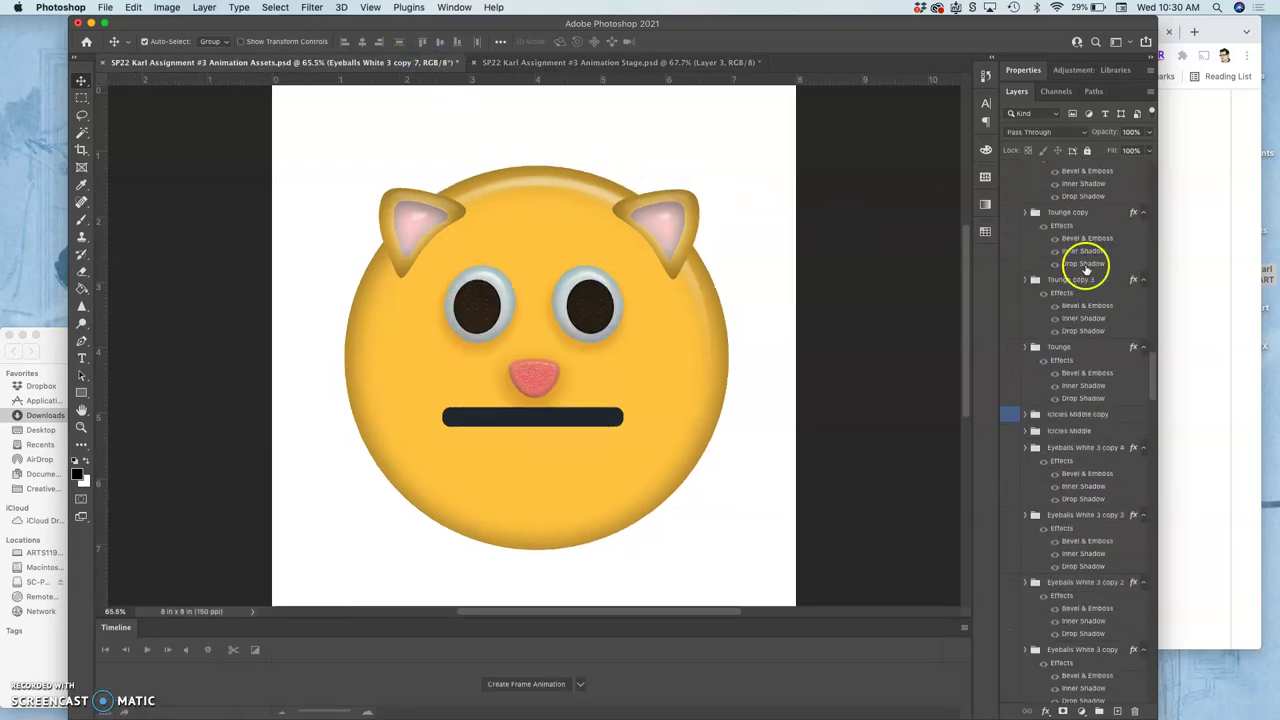
pyautogui.click(530, 374)
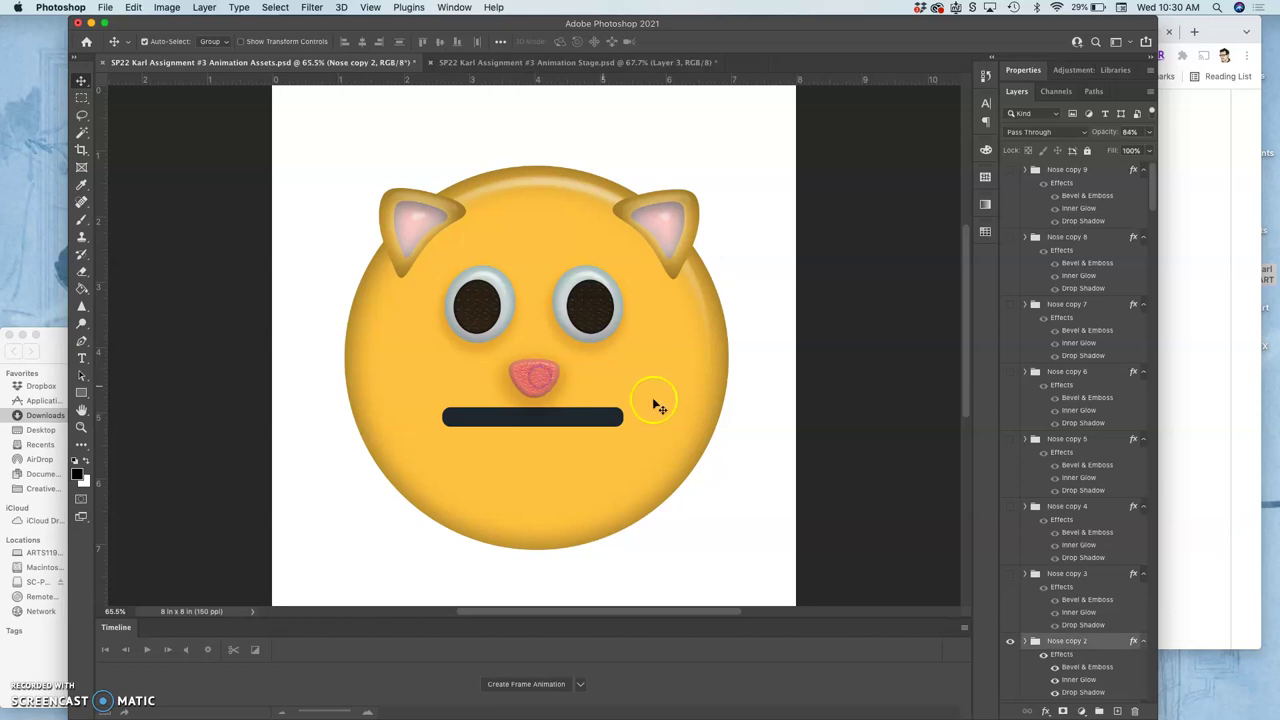
pyautogui.hotkey('ctrl', 't')
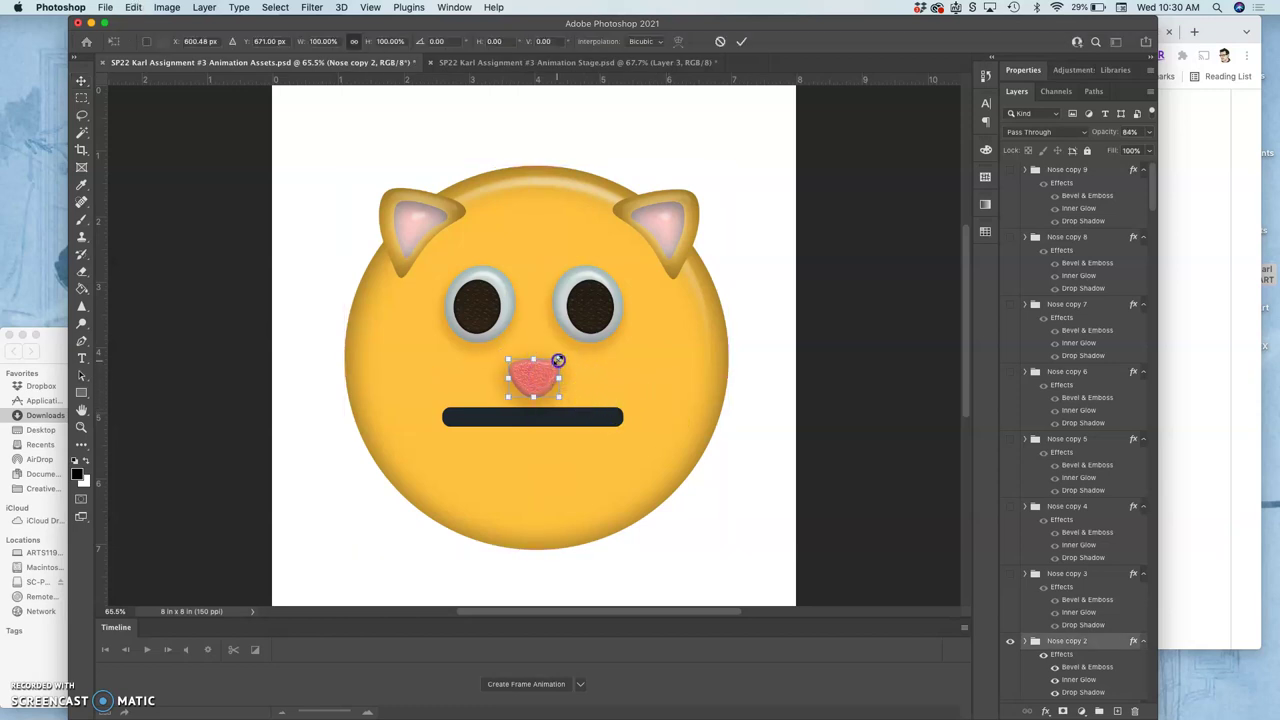
pyautogui.moveTo(560, 359); pyautogui.dragTo(559, 360)
pyautogui.hotkey('ctrl', '+')
pyautogui.hotkey('ctrl', '+')
pyautogui.hotkey('ctrl', '+')
pyautogui.hotkey('ctrl', 'z')
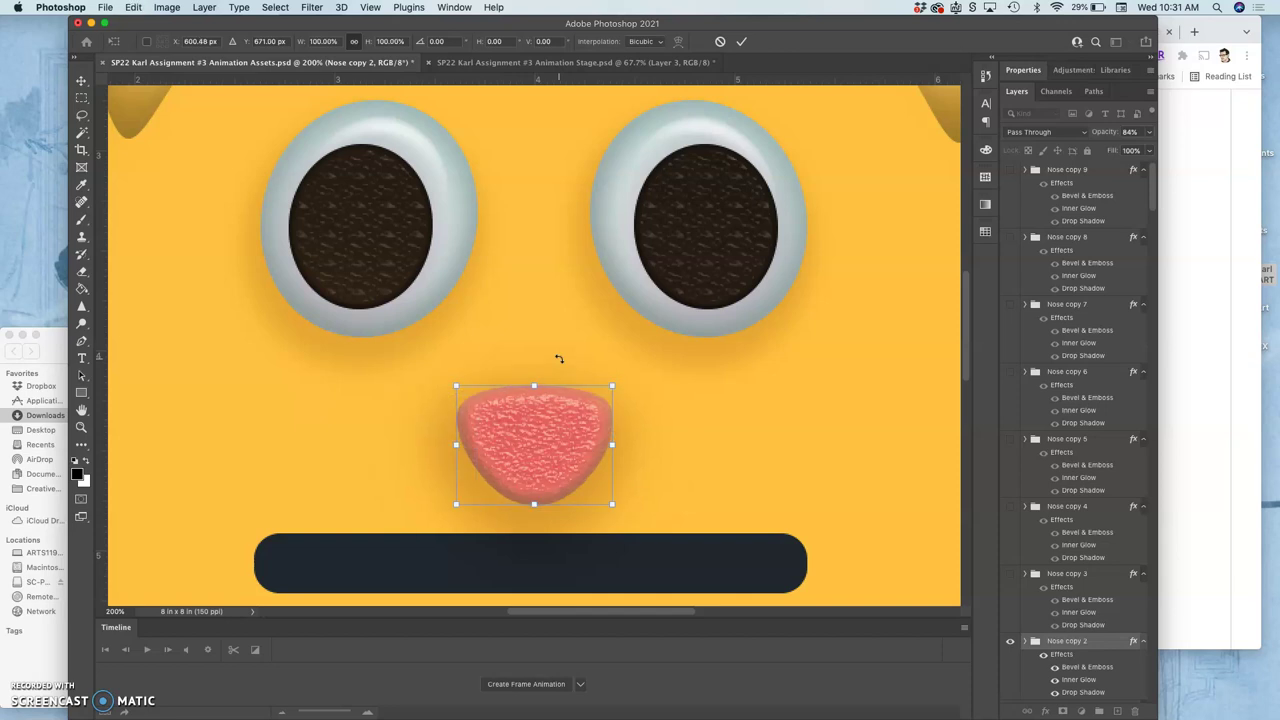
pyautogui.moveTo(614, 385); pyautogui.dragTo(618, 383)
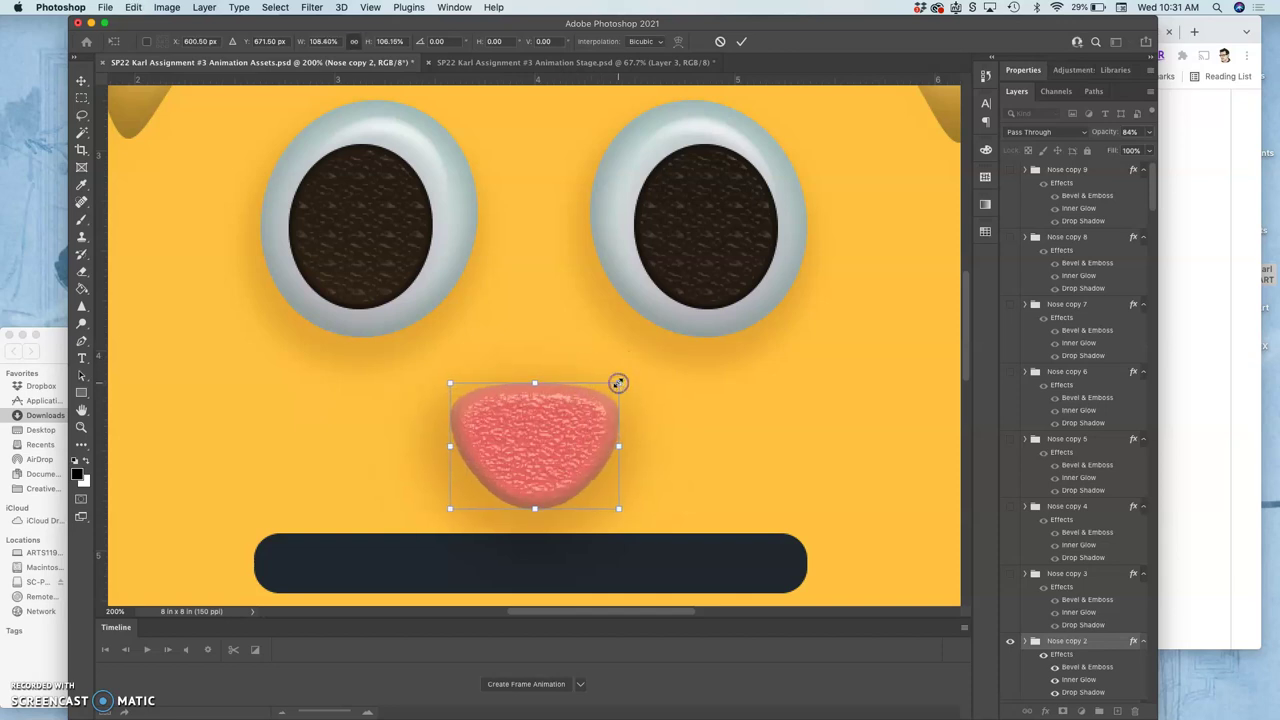
pyautogui.press('Return')
pyautogui.press('super+minus')
pyautogui.press('super+minus')
pyautogui.press('super+minus')
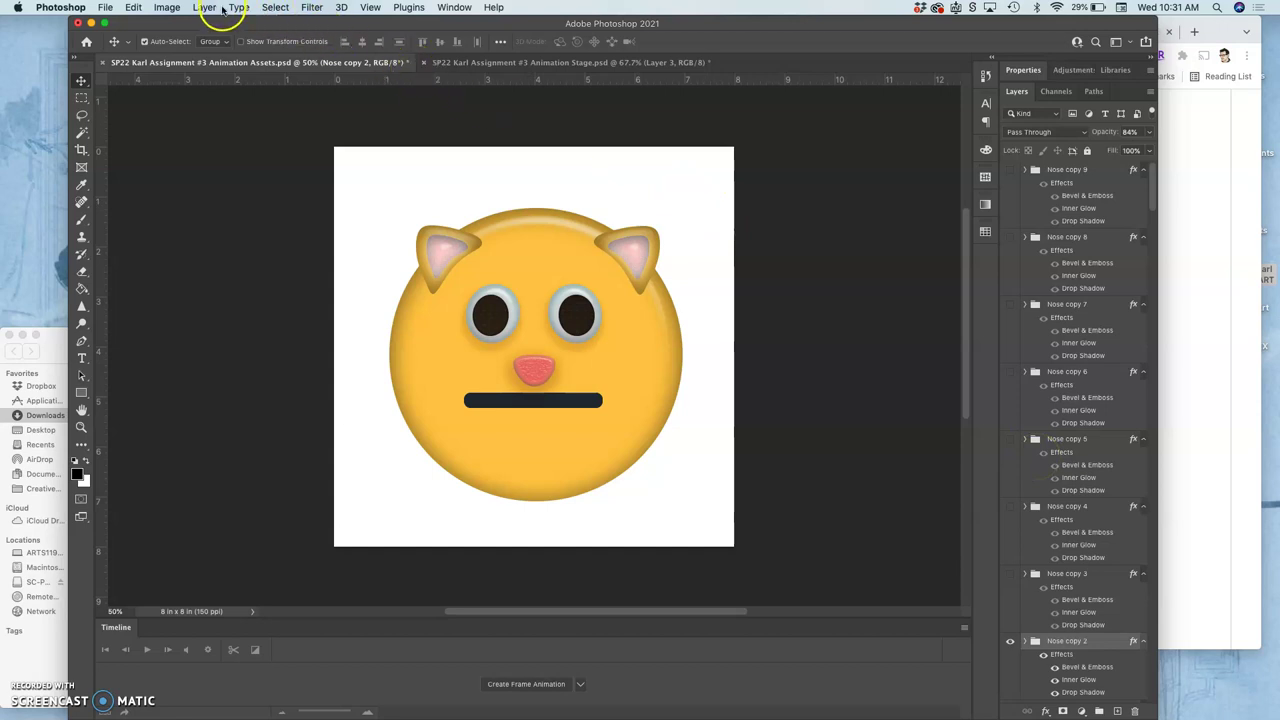
# Merge all visible artwork into a new layer above Nose copy 2 and select the whole canvas for copying.
pyautogui.click(204, 8)
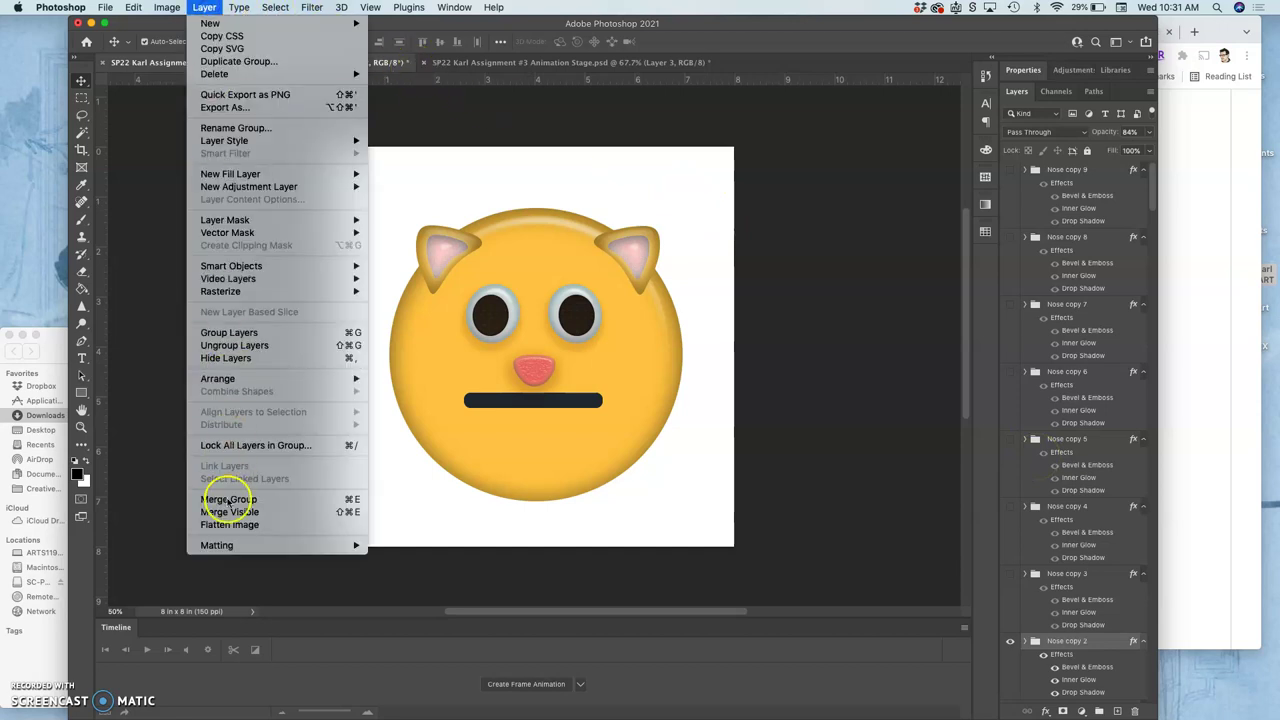
pyautogui.click(498, 425)
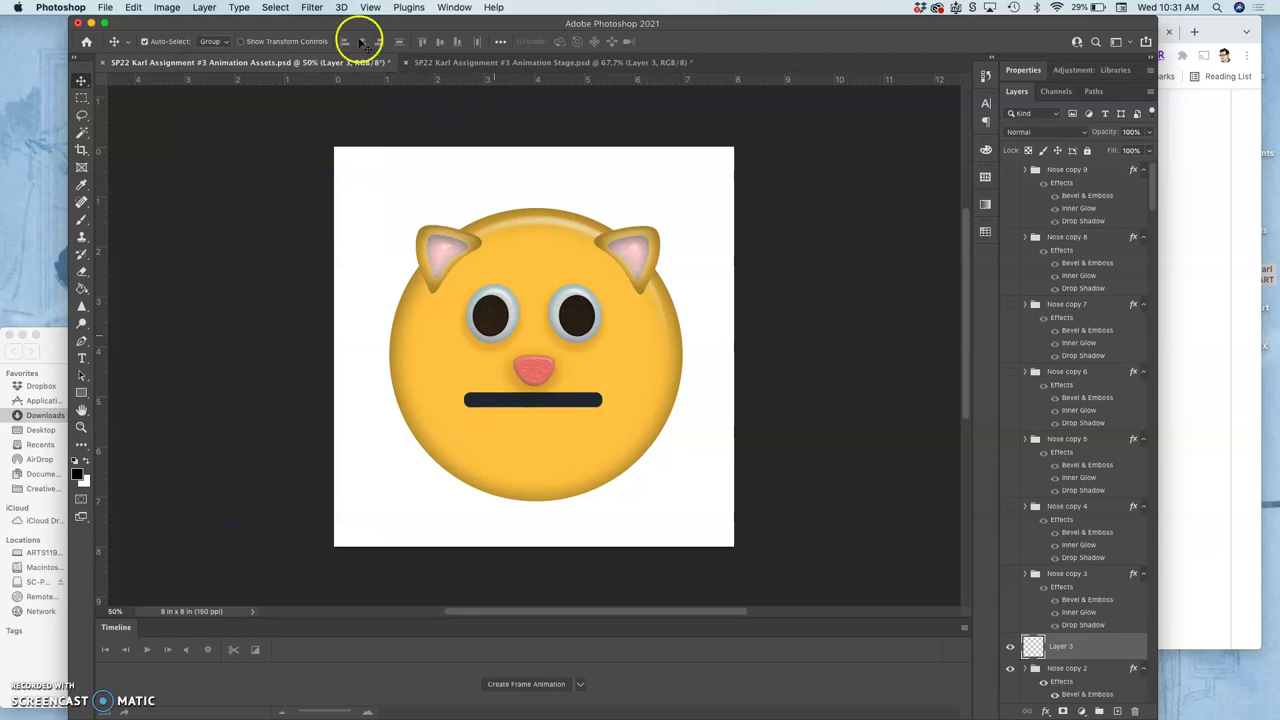
pyautogui.click(276, 6)
pyautogui.click(380, 80)
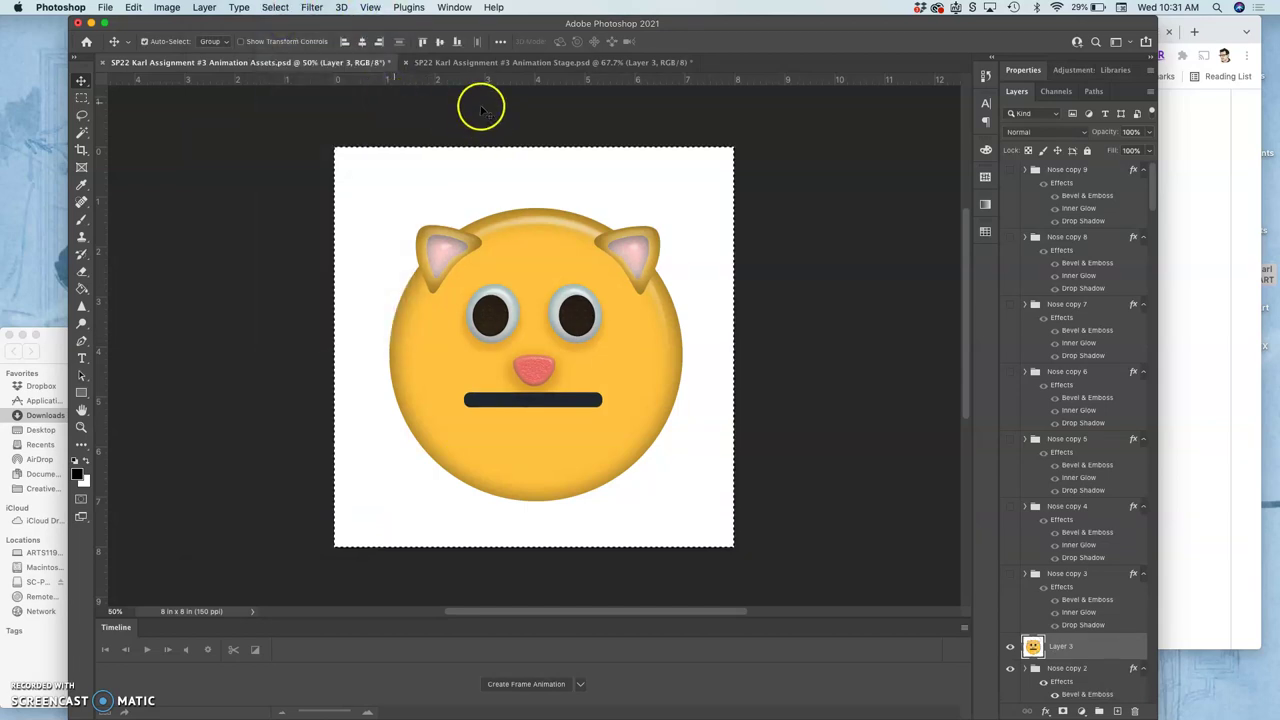
# Paste the merged face into the Stage file as a new layer above Layer 3.
pyautogui.click(486, 62)
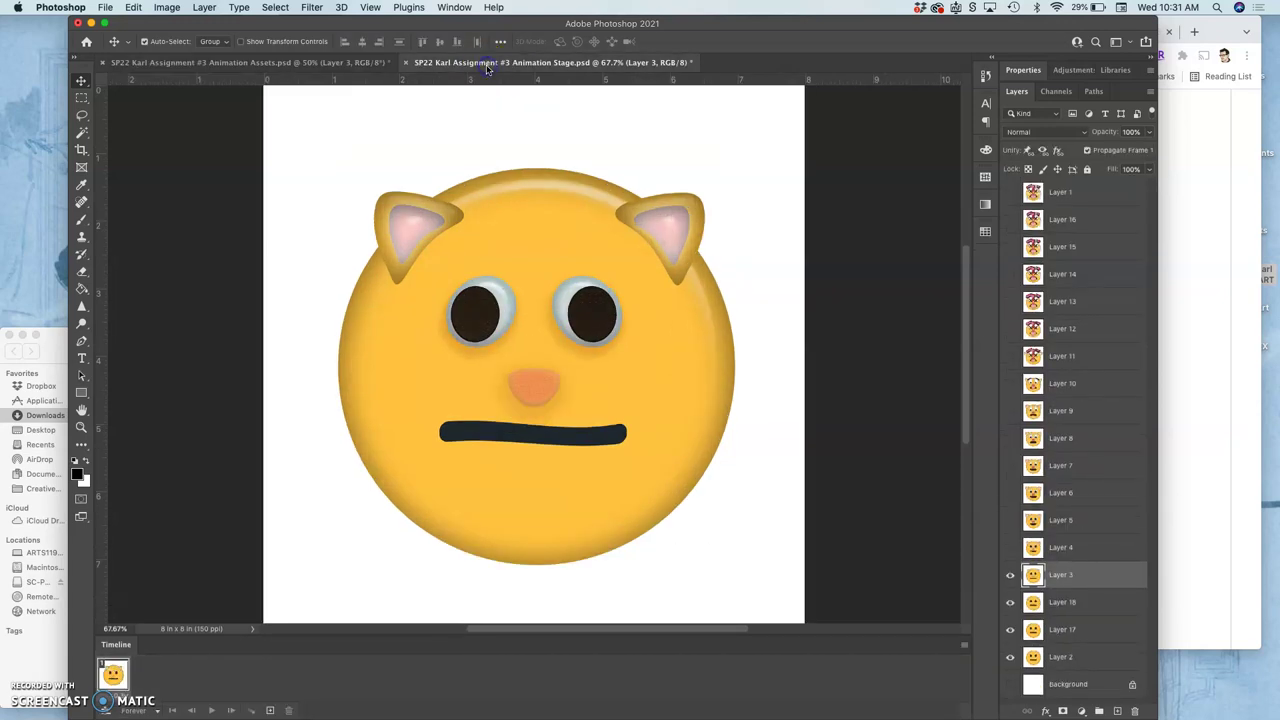
pyautogui.press('super+v')
pyautogui.click(1052, 586)
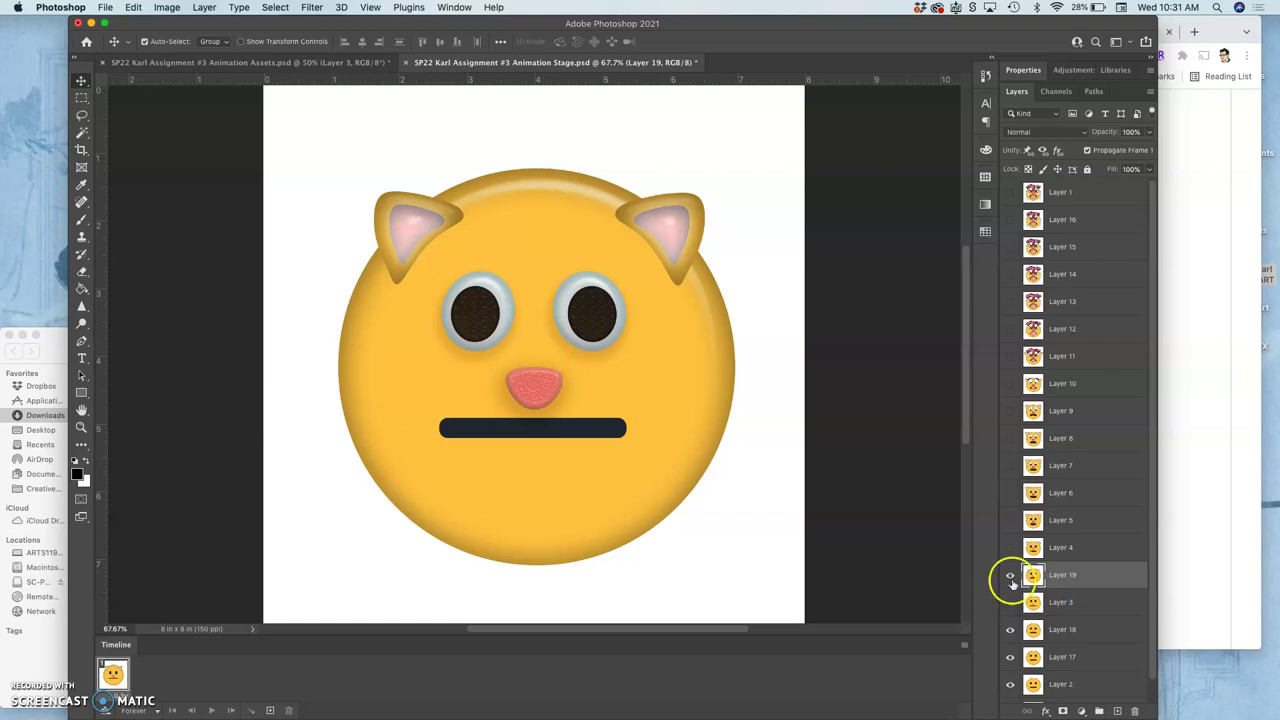
# Toggle the visibility of Layers 19, 4 and 3 to examine how the pasted face fits into the animation sequence.
pyautogui.click(1010, 575)
pyautogui.click(1010, 575)
pyautogui.click(1010, 549)
pyautogui.click(1010, 549)
pyautogui.click(1010, 572)
pyautogui.click(1010, 572)
pyautogui.click(1010, 549)
pyautogui.click(1010, 549)
pyautogui.click(1010, 575)
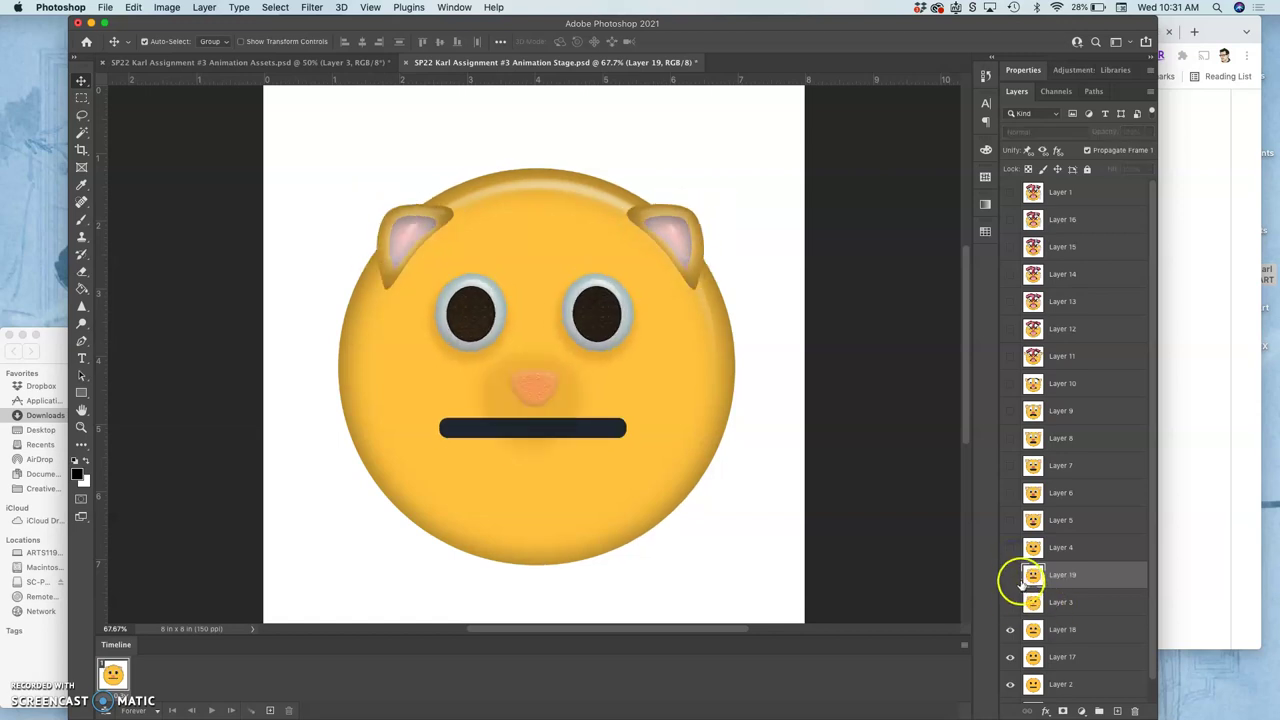
pyautogui.click(1010, 575)
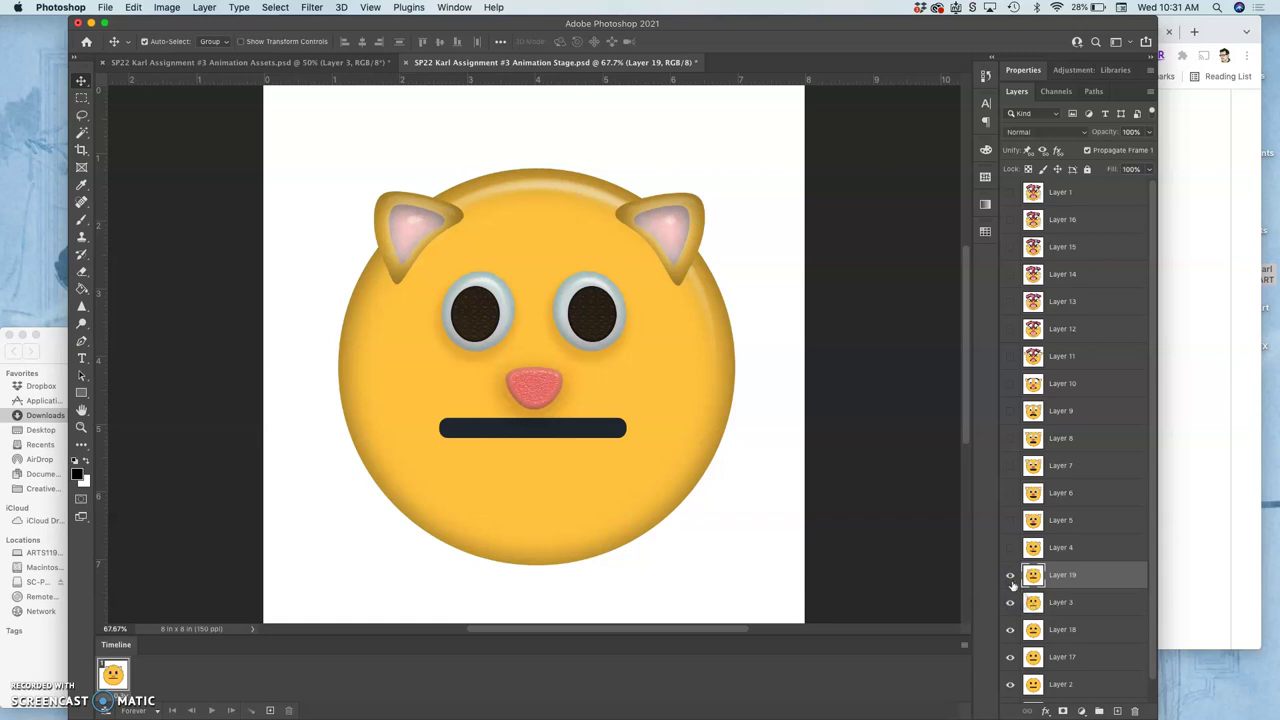
pyautogui.click(1010, 576)
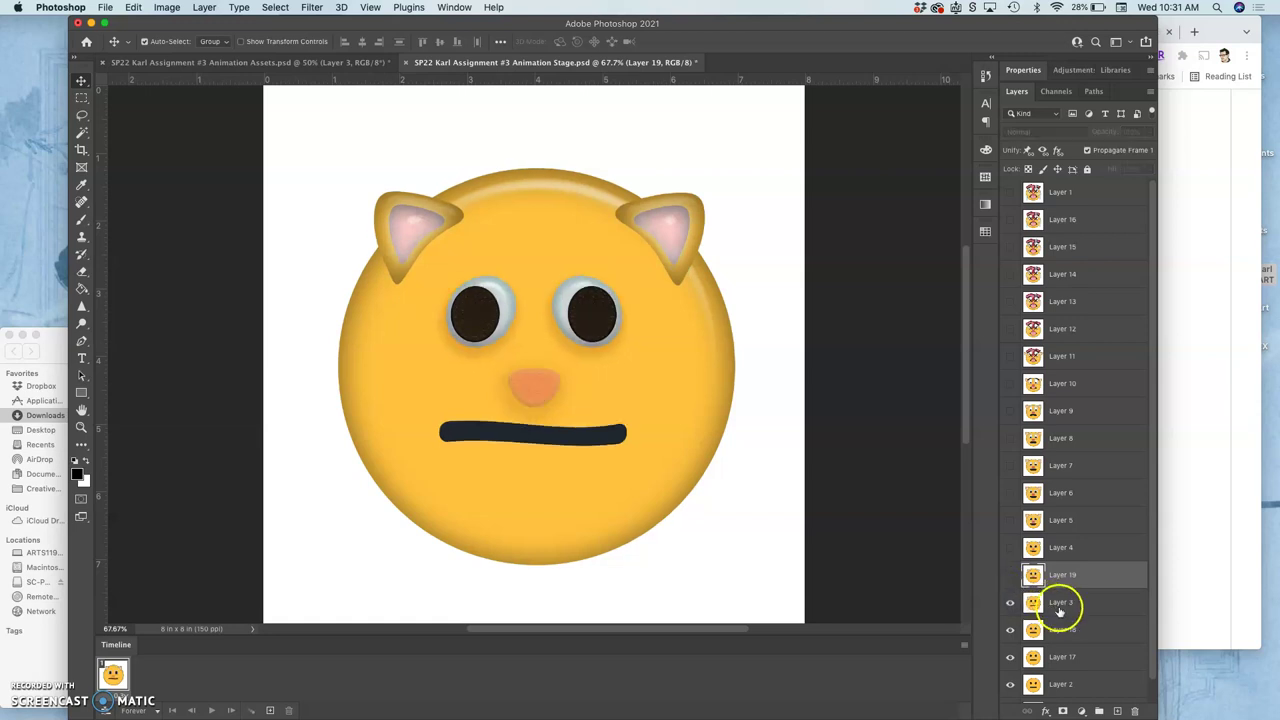
pyautogui.click(1010, 576)
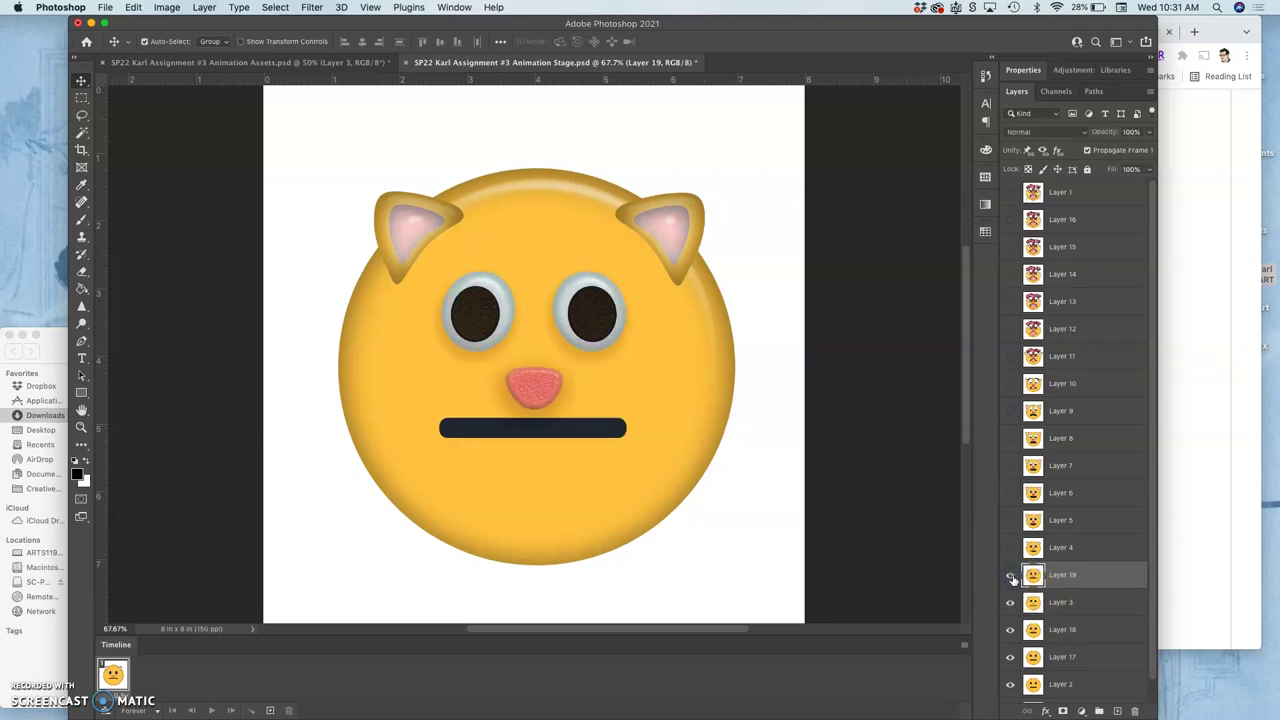
pyautogui.click(1010, 550)
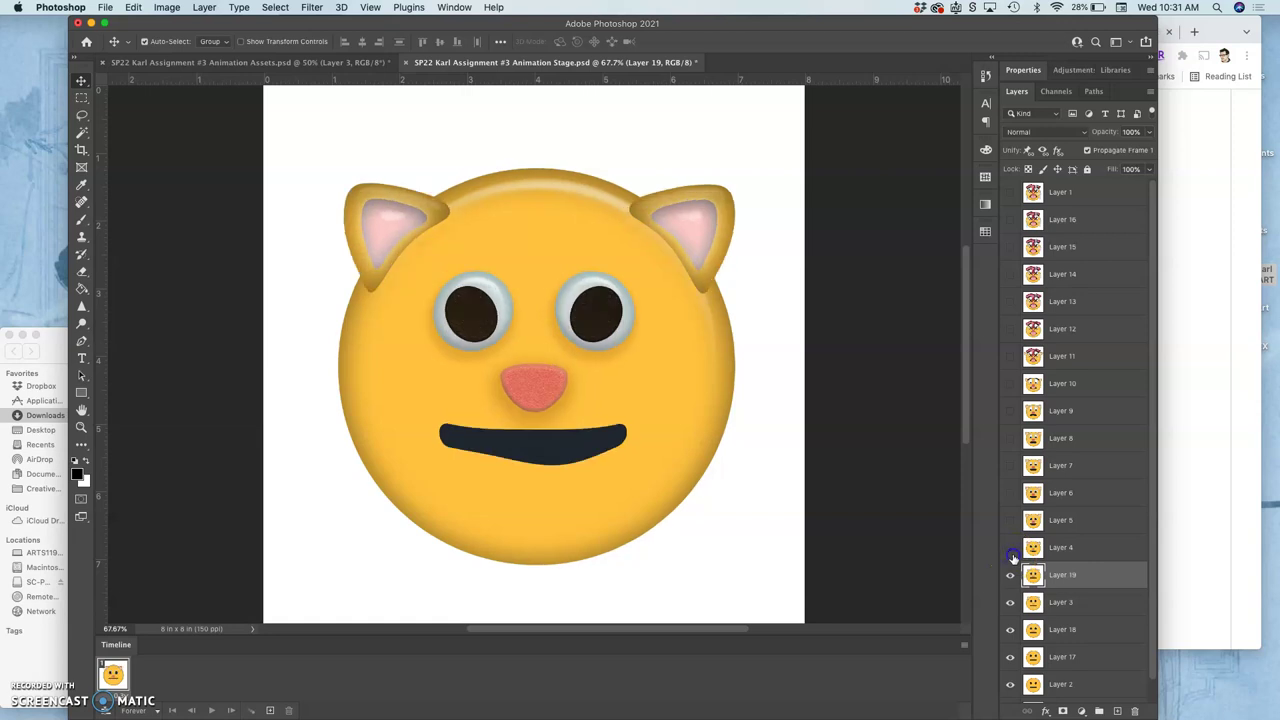
pyautogui.click(1011, 550)
pyautogui.click(1010, 576)
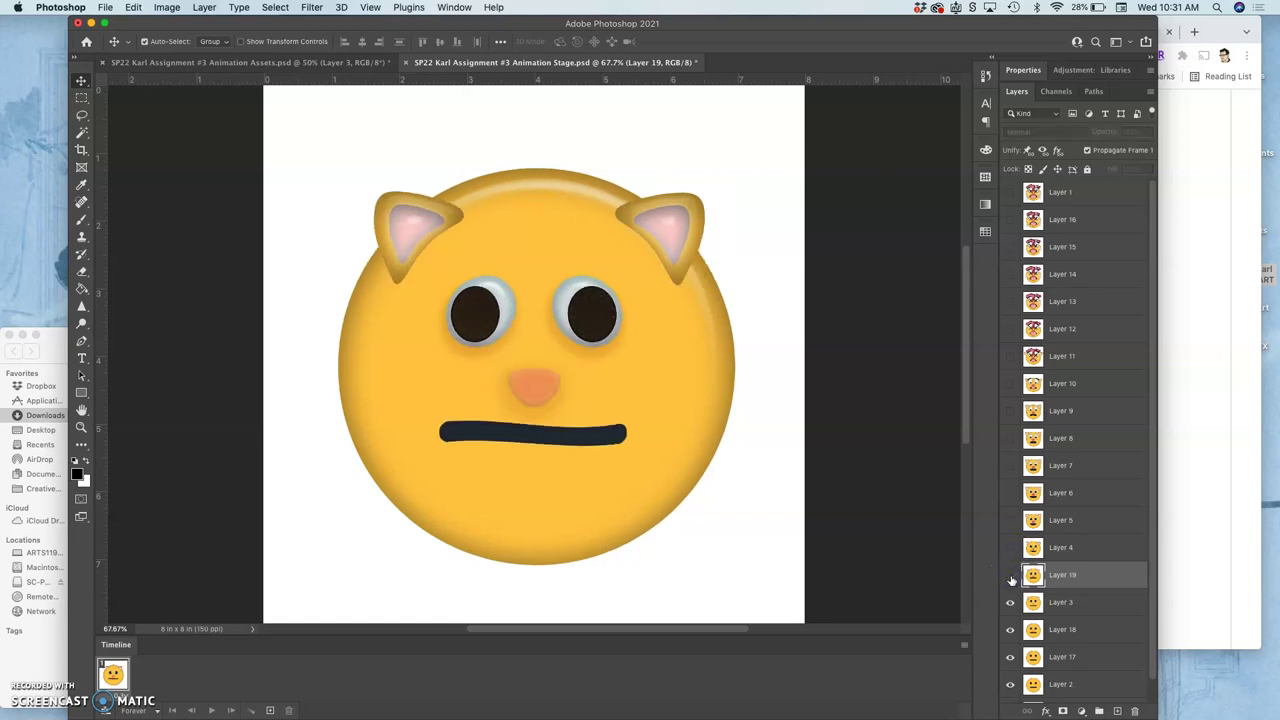
pyautogui.click(1010, 576)
# Delete the pasted Layer 19 from the Stage file and remove the selection and merged Layer 3 from the Assets file.
pyautogui.click(1045, 577)
pyautogui.press('BackSpace')
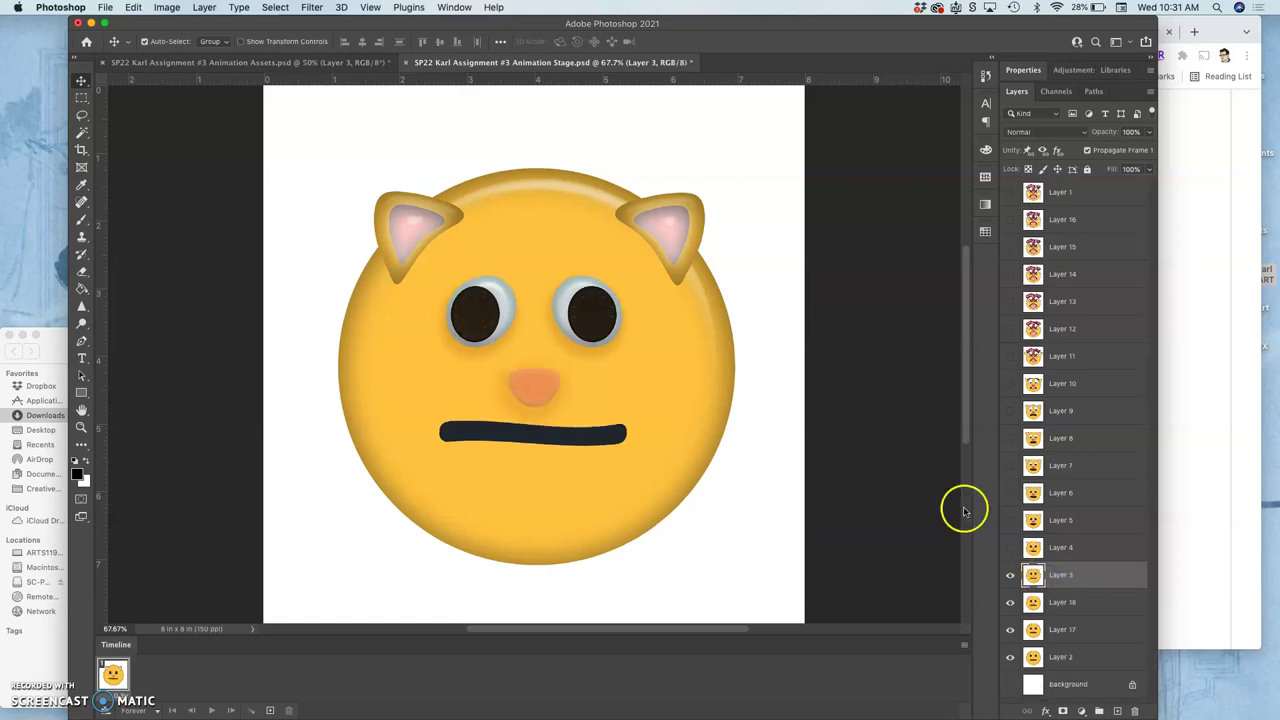
pyautogui.click(347, 68)
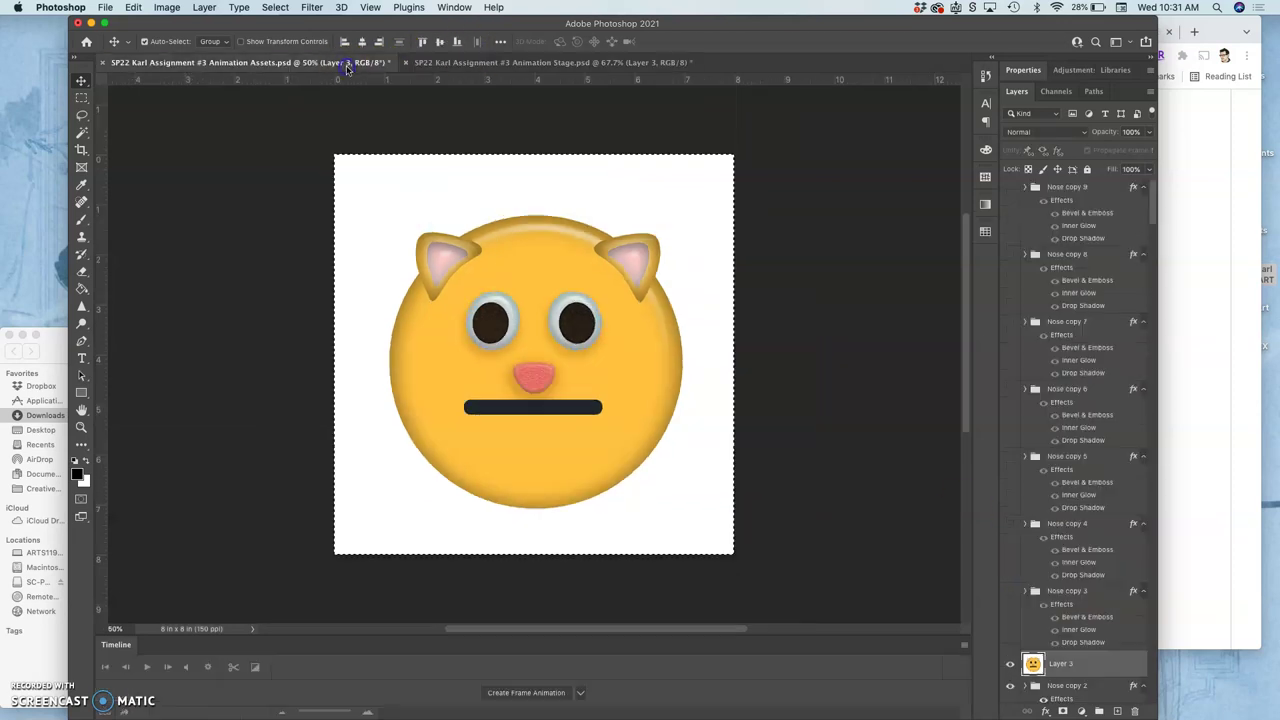
pyautogui.press('super+d')
pyautogui.hotkey('alt', '[')
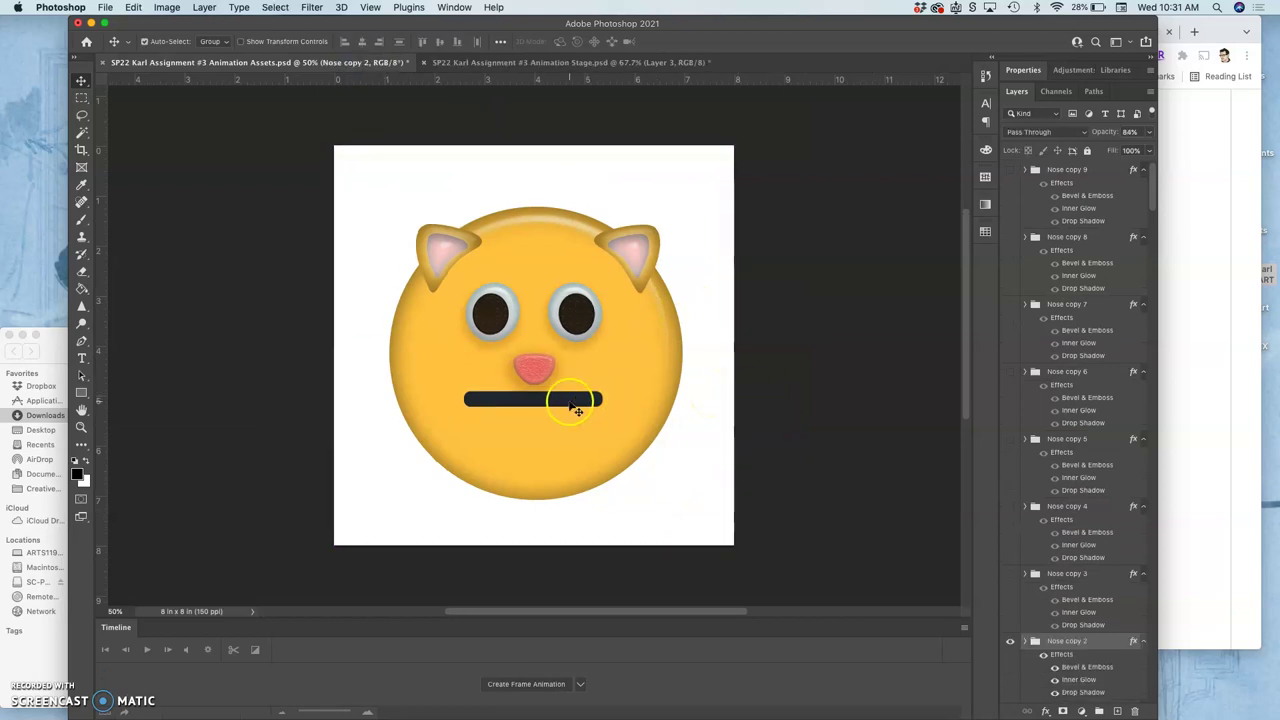
# Select the Rectangle 5 mouth in the Assets file and show Rectangle 5 copy with it to compare the mouth shapes.
pyautogui.click(570, 405)
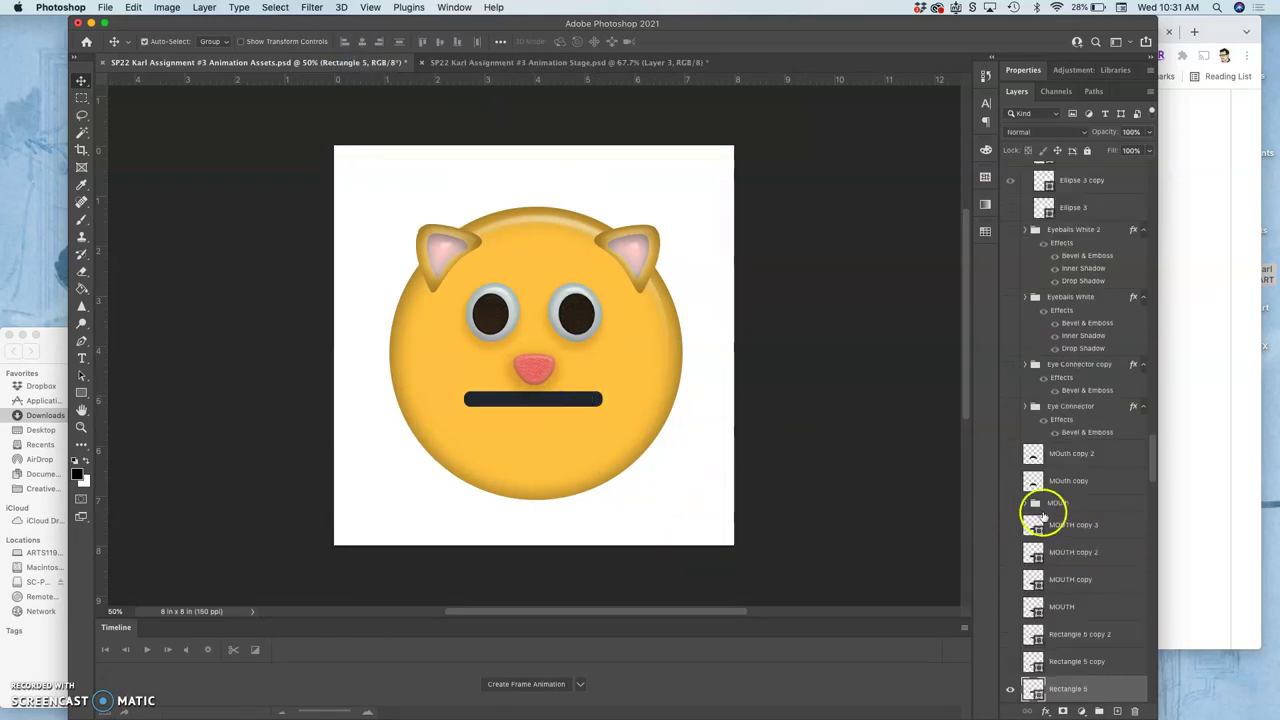
pyautogui.scroll(-3, 1040, 512)
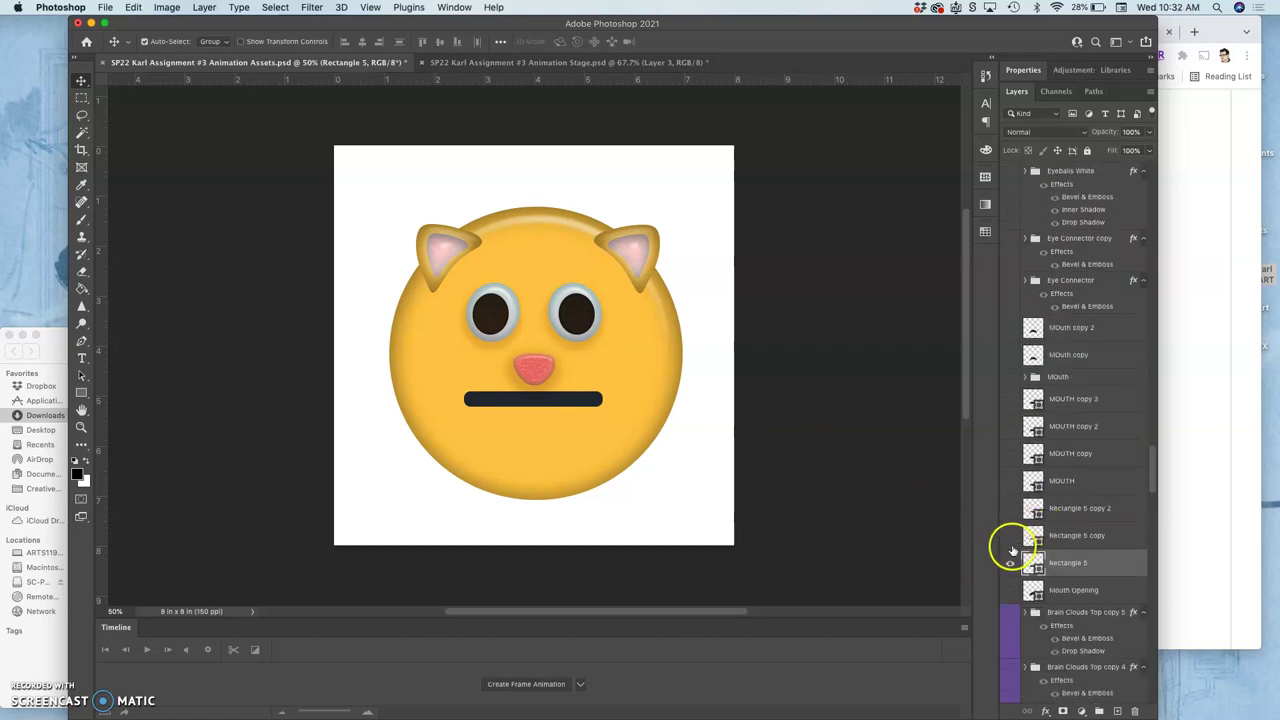
pyautogui.click(1010, 536)
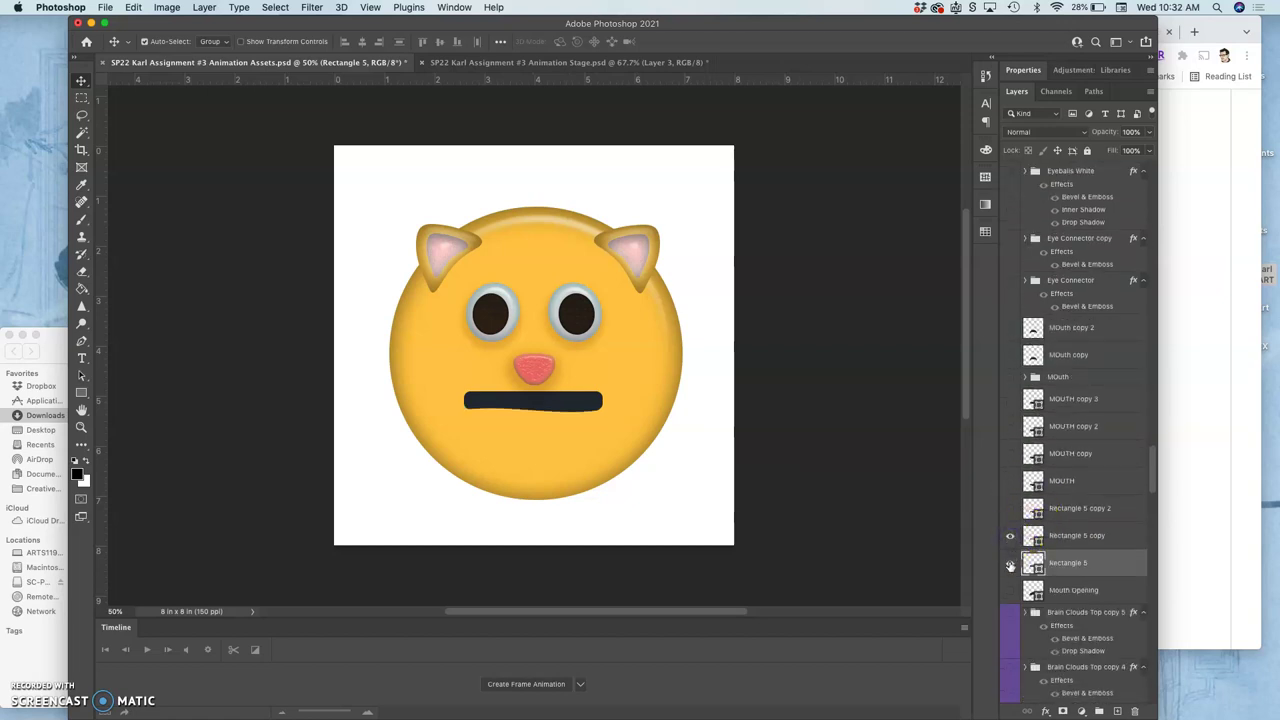
pyautogui.press('super+plus')
pyautogui.press('super+plus')
pyautogui.press('super+plus')
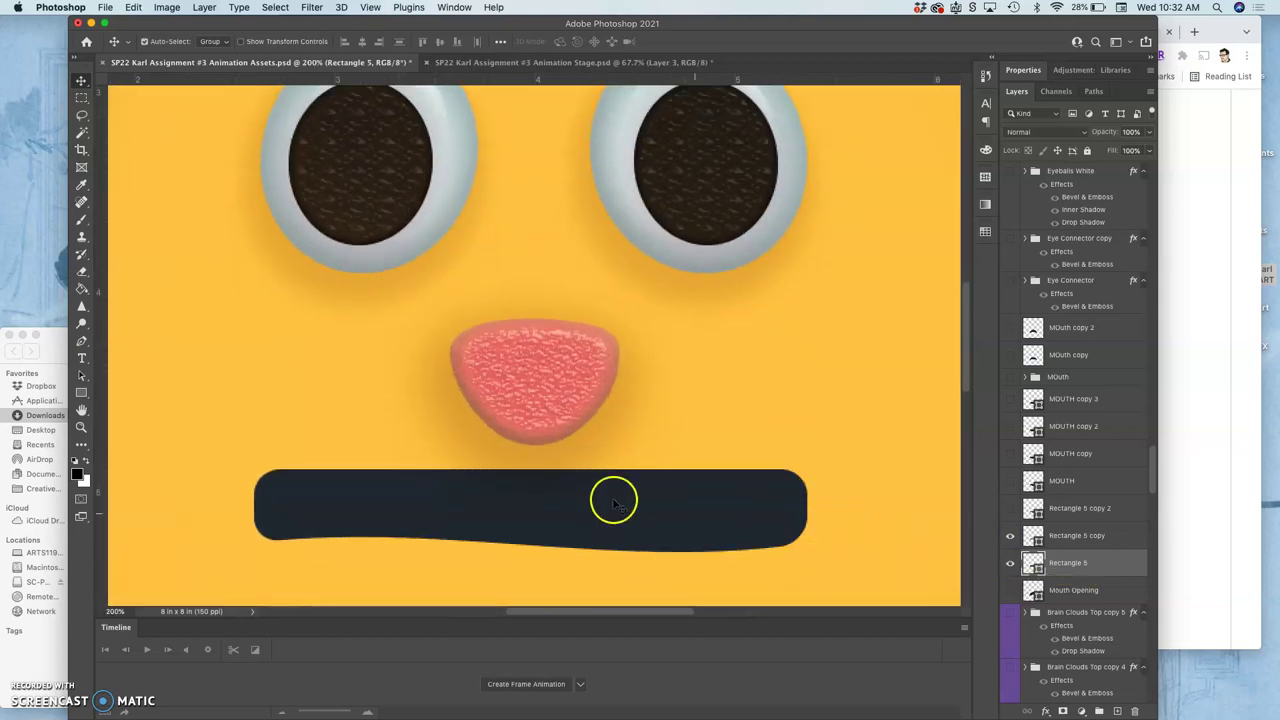
pyautogui.press('super+minus')
pyautogui.press('super+minus')
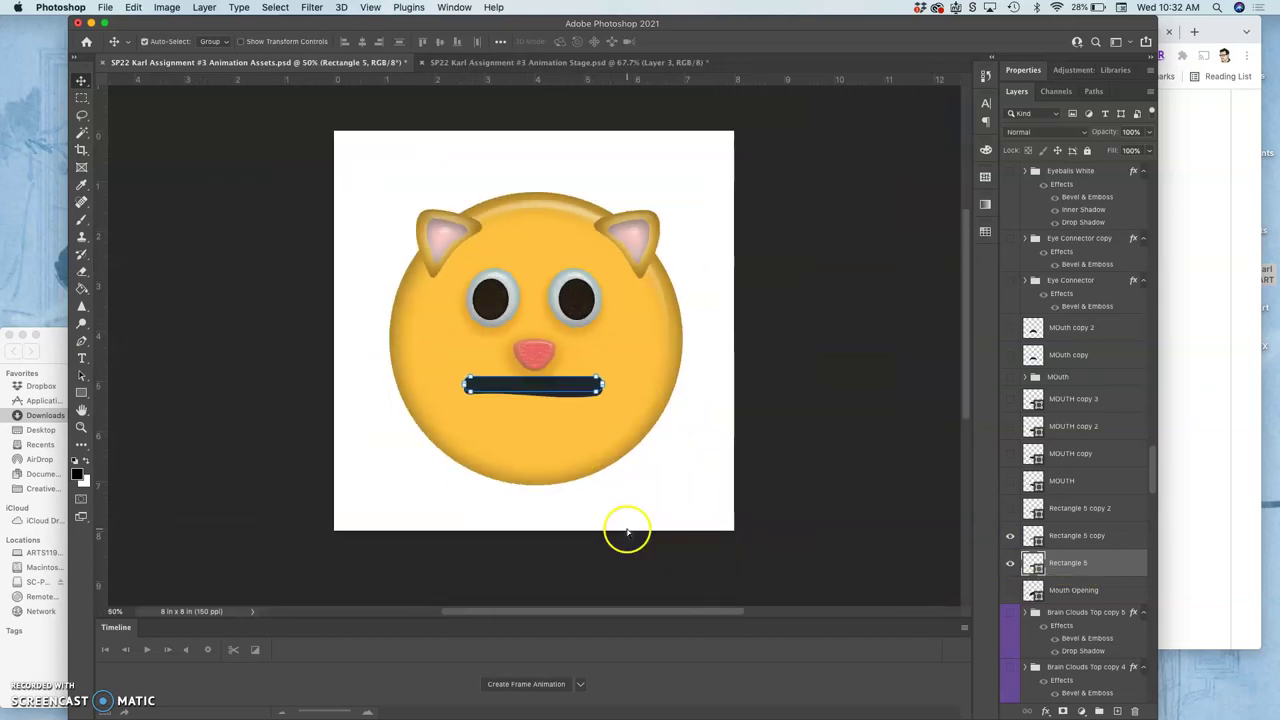
# Merge the visible face parts into a new layer above the Nose copy 2 group in the Assets file.
pyautogui.click(727, 420)
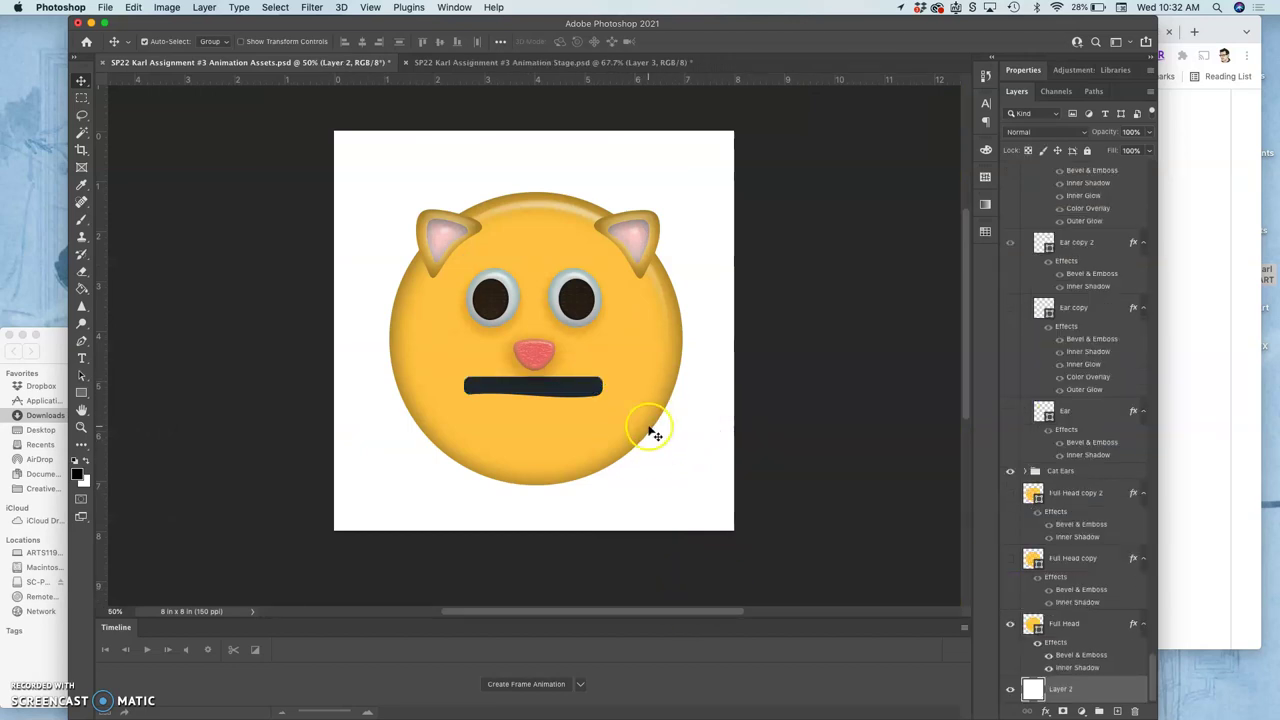
pyautogui.scroll(10, 1024, 460)
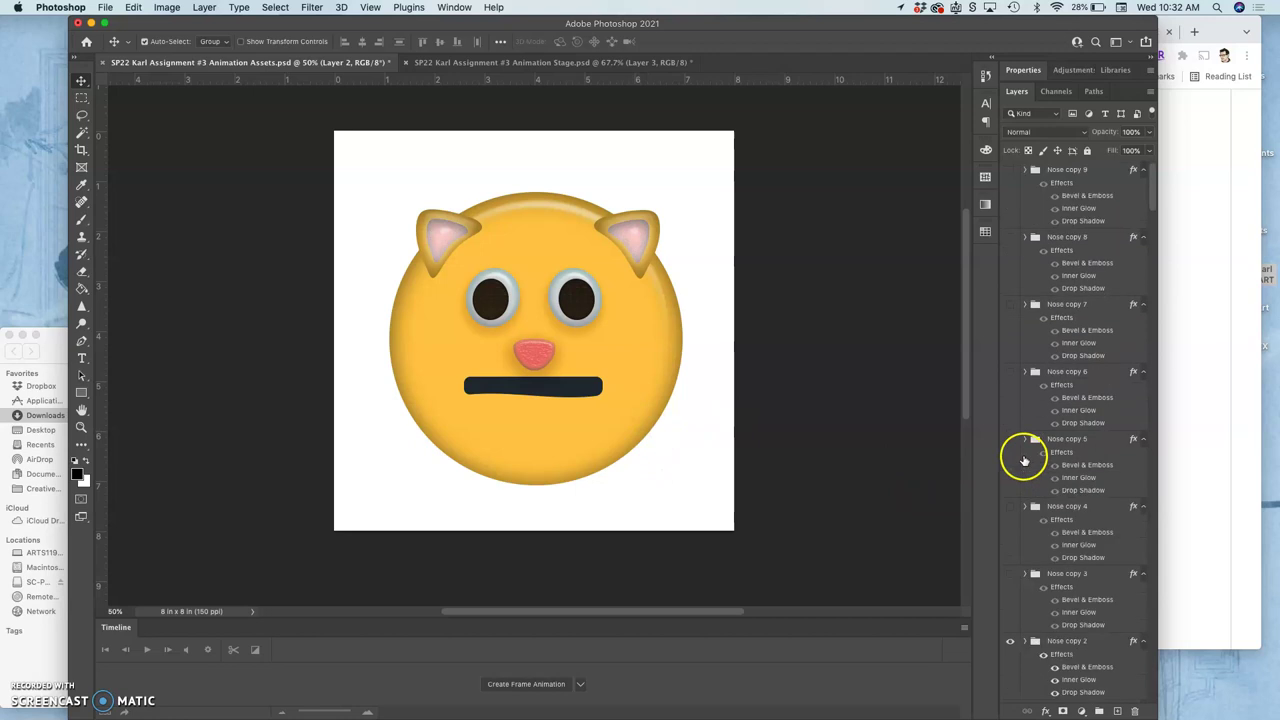
pyautogui.click(1060, 642)
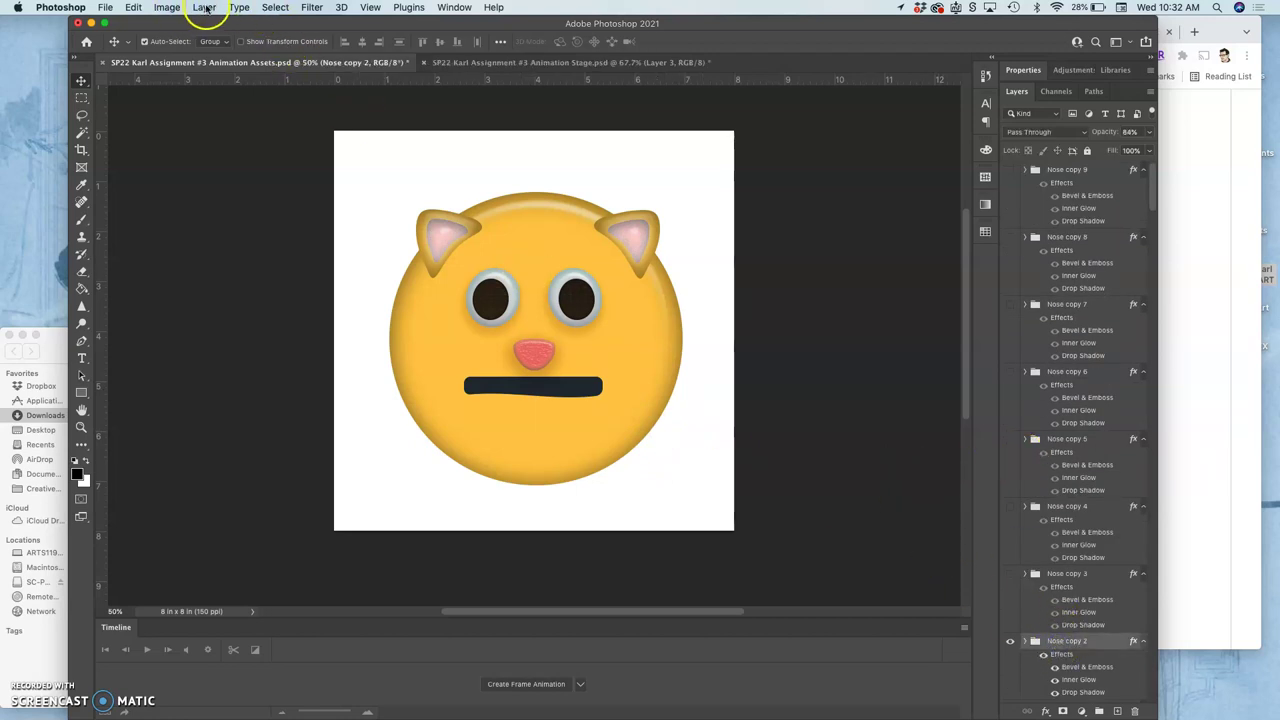
pyautogui.click(205, 8)
pyautogui.click(228, 505)
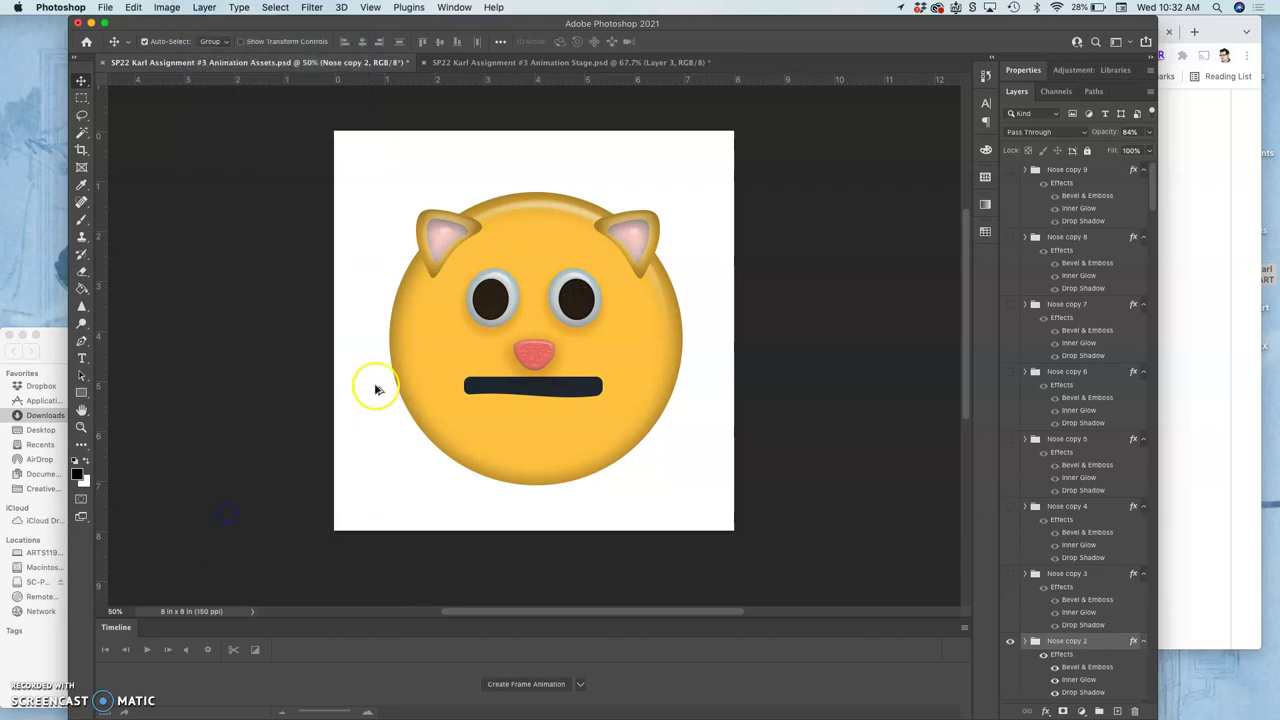
# Select the entire Assets canvas and copy the merged face layer.
pyautogui.click(275, 7)
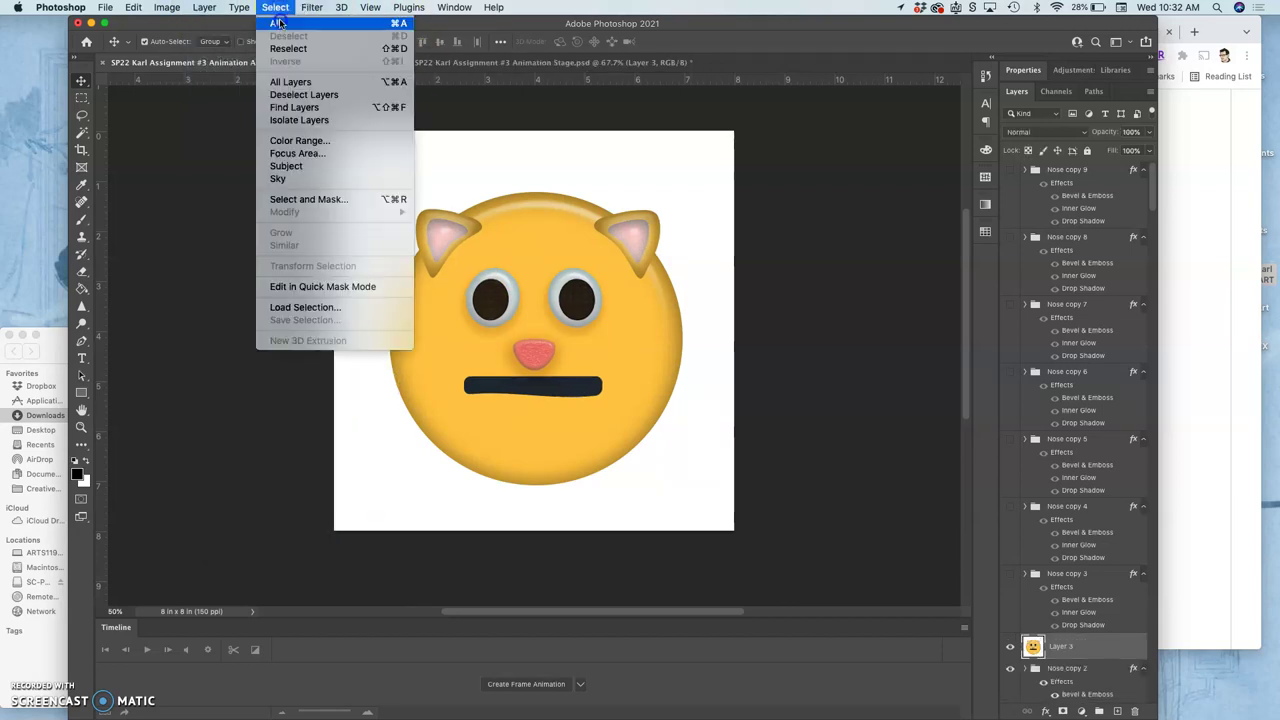
pyautogui.click(278, 22)
pyautogui.press('super+c')
# Try placing the copied face above Layer 3 in the Stage file, checking Layer 4 first.
pyautogui.click(497, 62)
pyautogui.click(538, 174)
pyautogui.press('super+v')
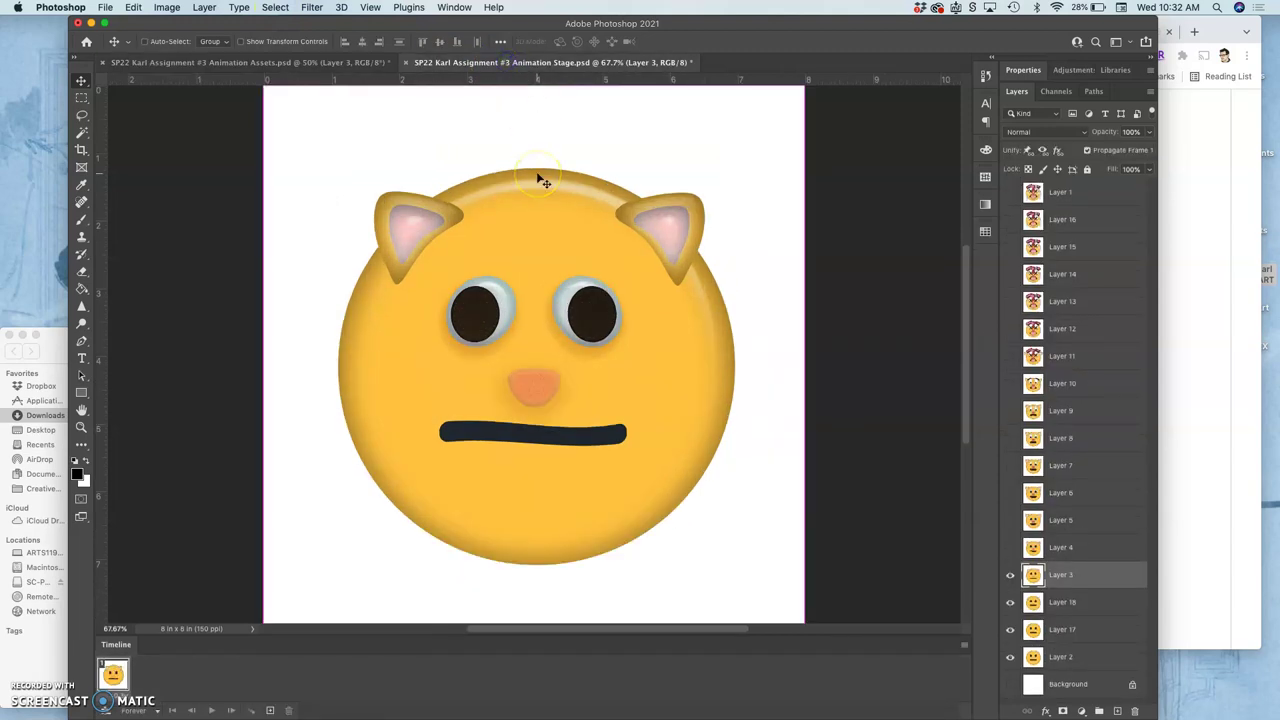
pyautogui.click(1010, 548)
pyautogui.click(1010, 548)
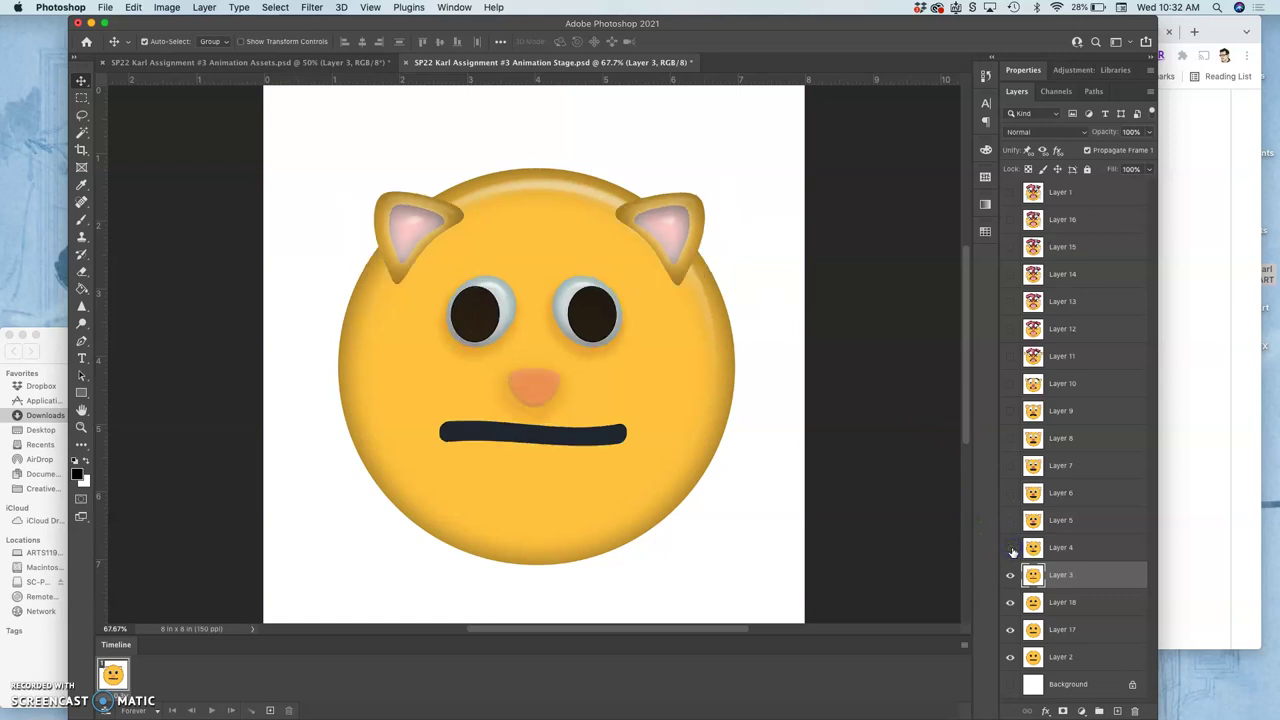
pyautogui.press('super+v')
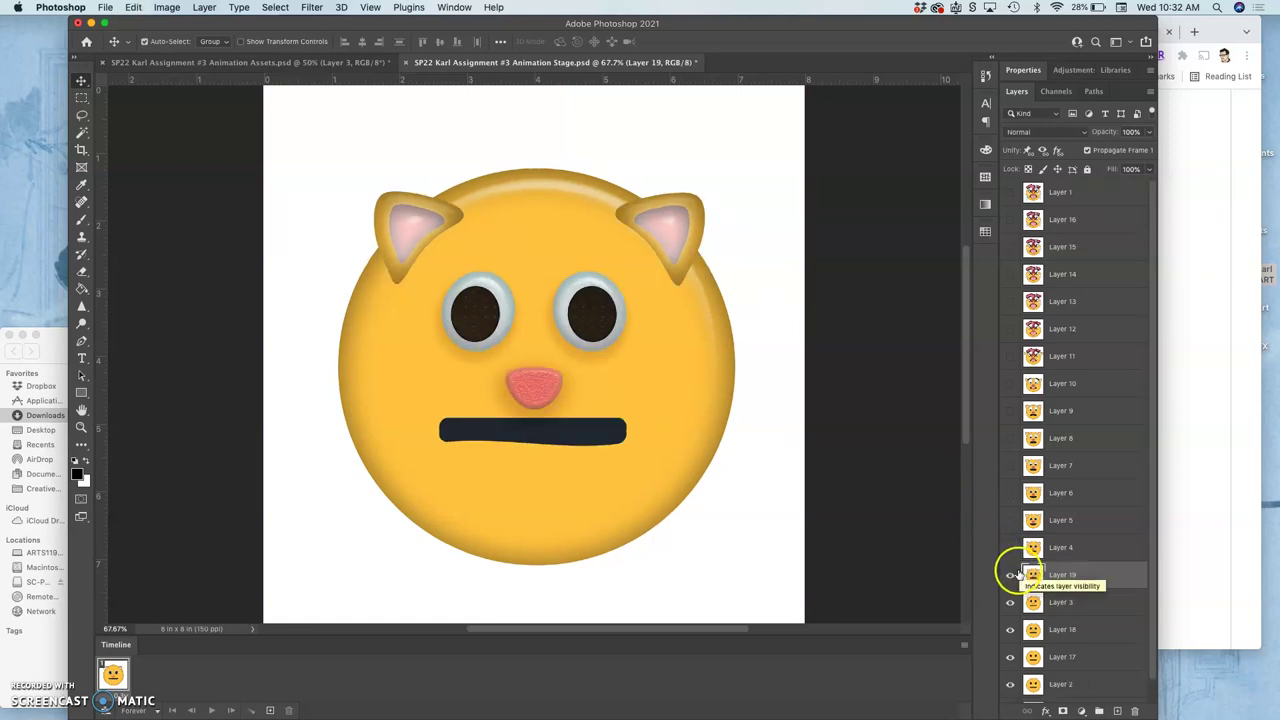
# Compare the pasted Layer 19 with Layer 4 and delete Layer 19.
pyautogui.click(1010, 548)
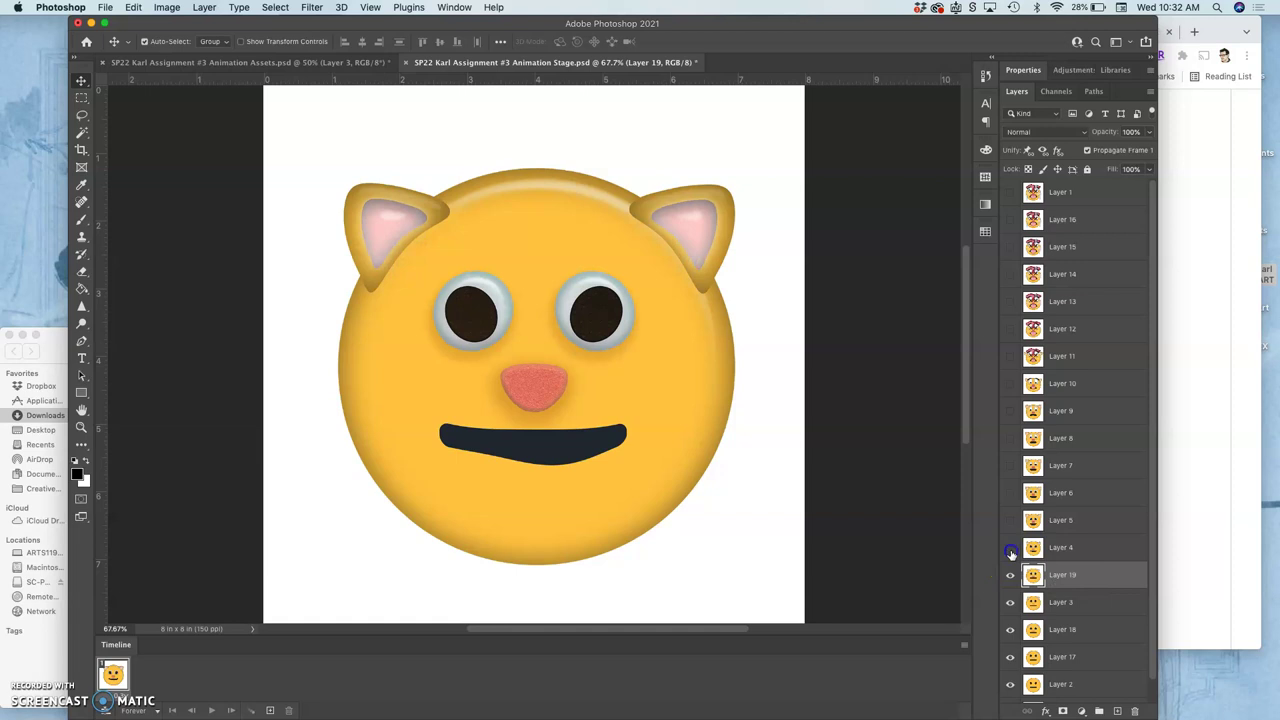
pyautogui.click(1010, 549)
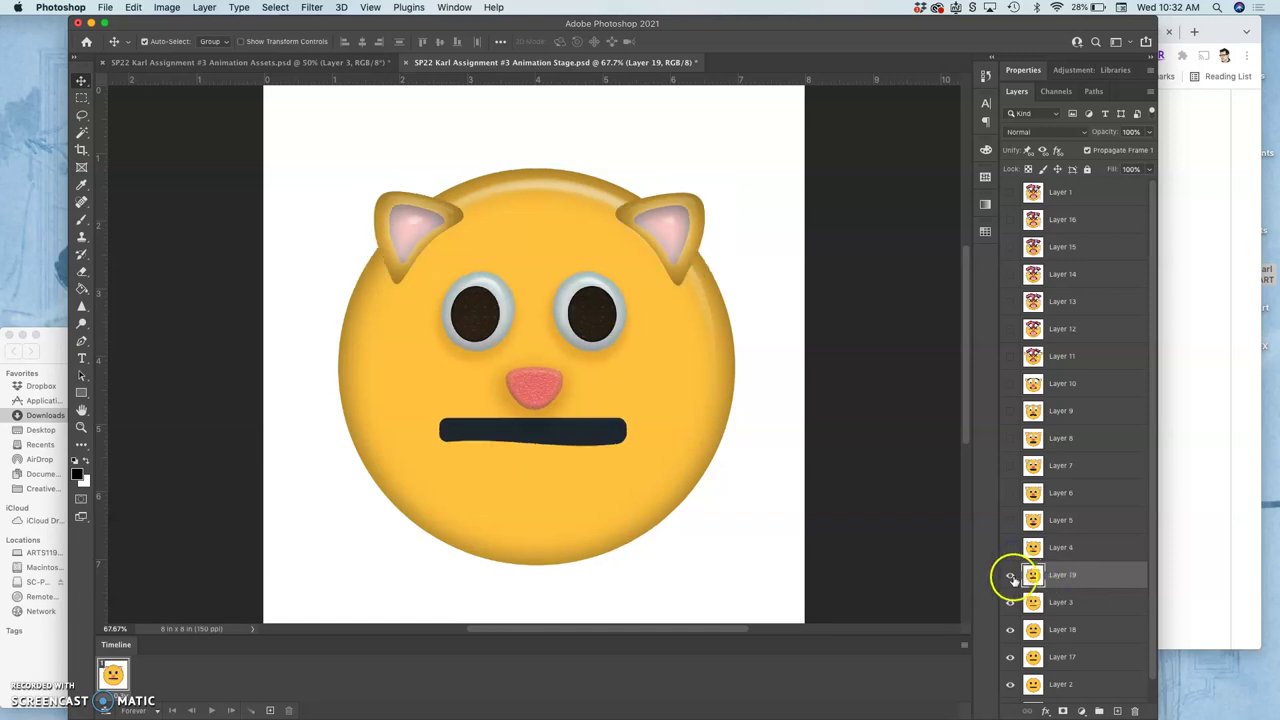
pyautogui.press('Delete')
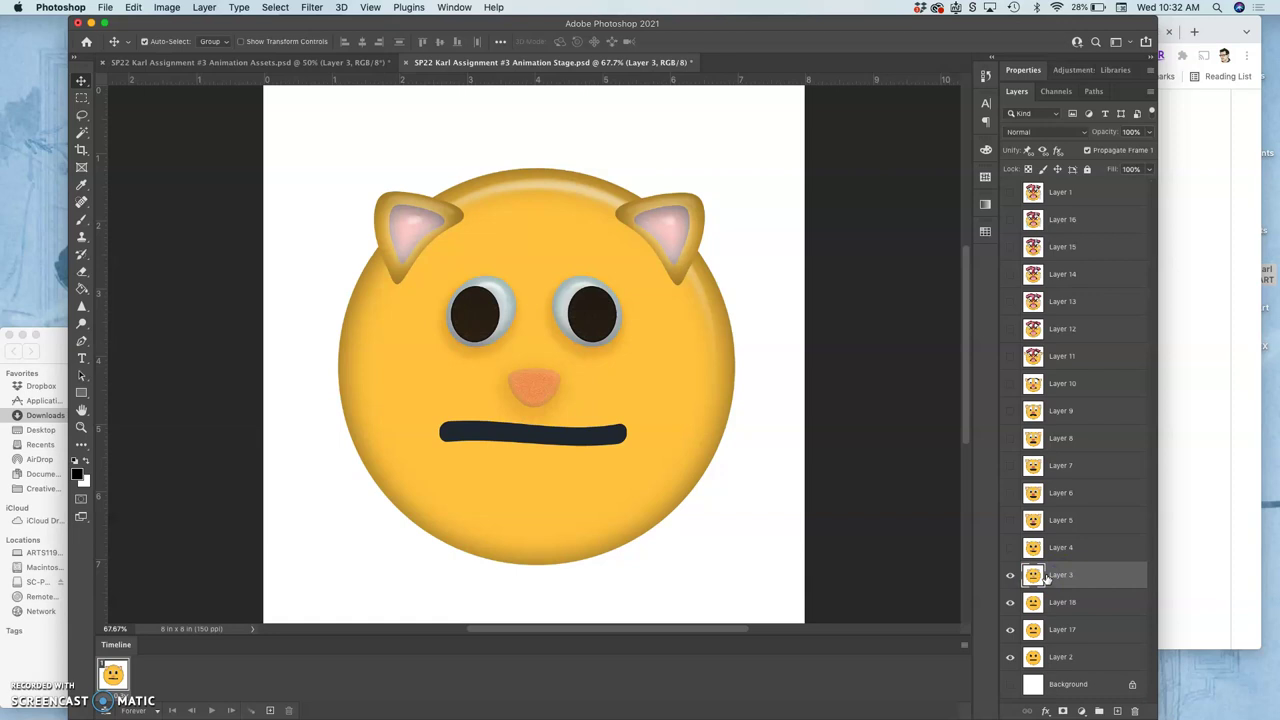
# Hide Layer 3, then duplicate Layer 18 in the Stage file and hide the duplicate.
pyautogui.click(1010, 575)
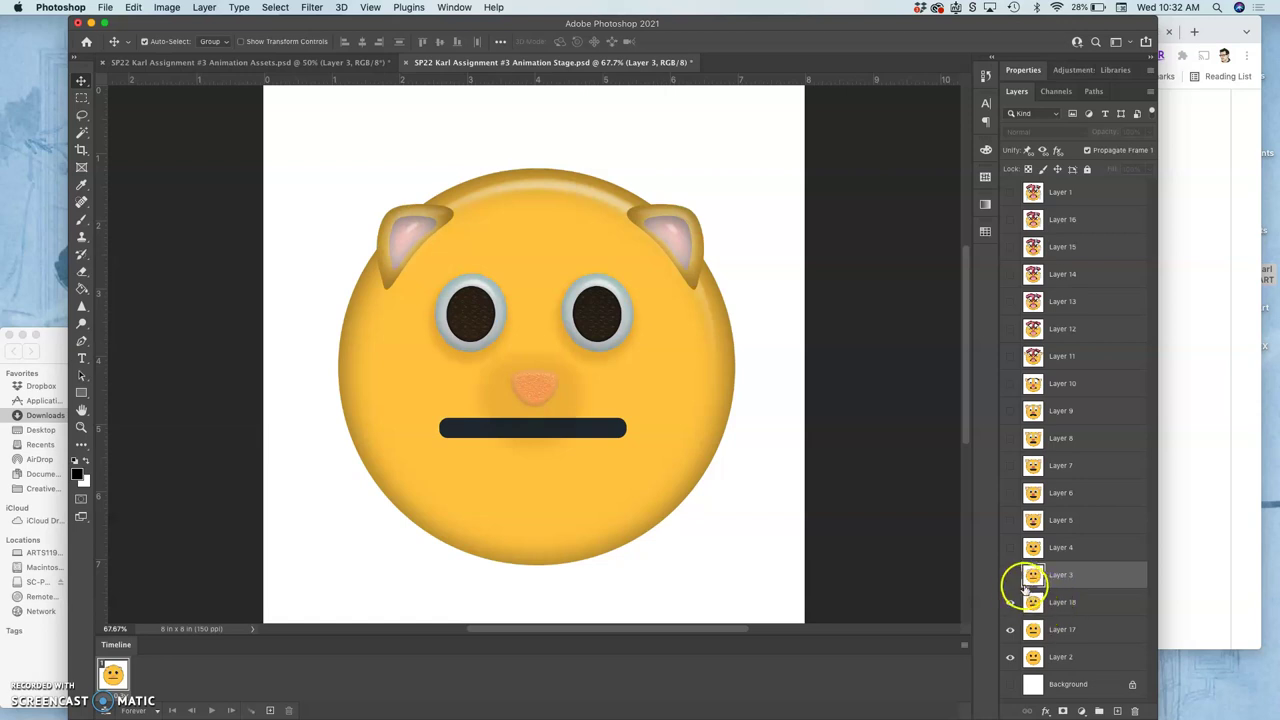
pyautogui.click(1011, 577)
pyautogui.click(1011, 577)
pyautogui.click(1050, 603)
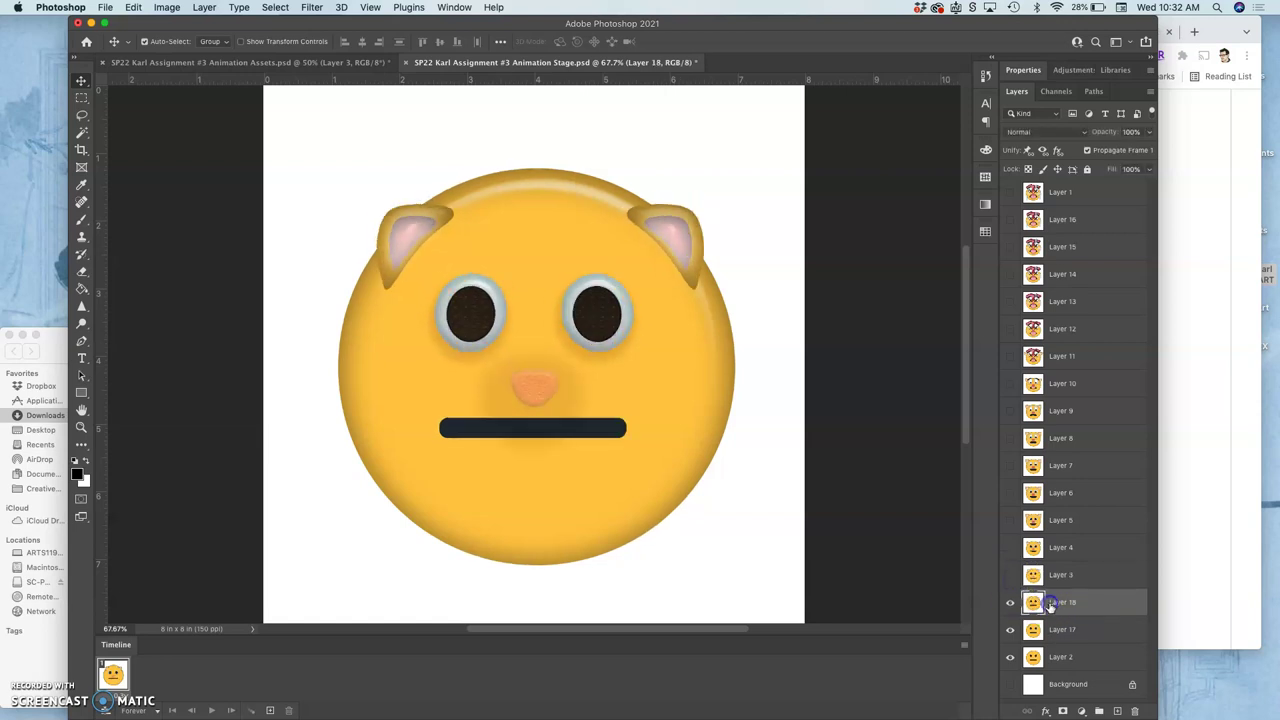
pyautogui.press('super+j')
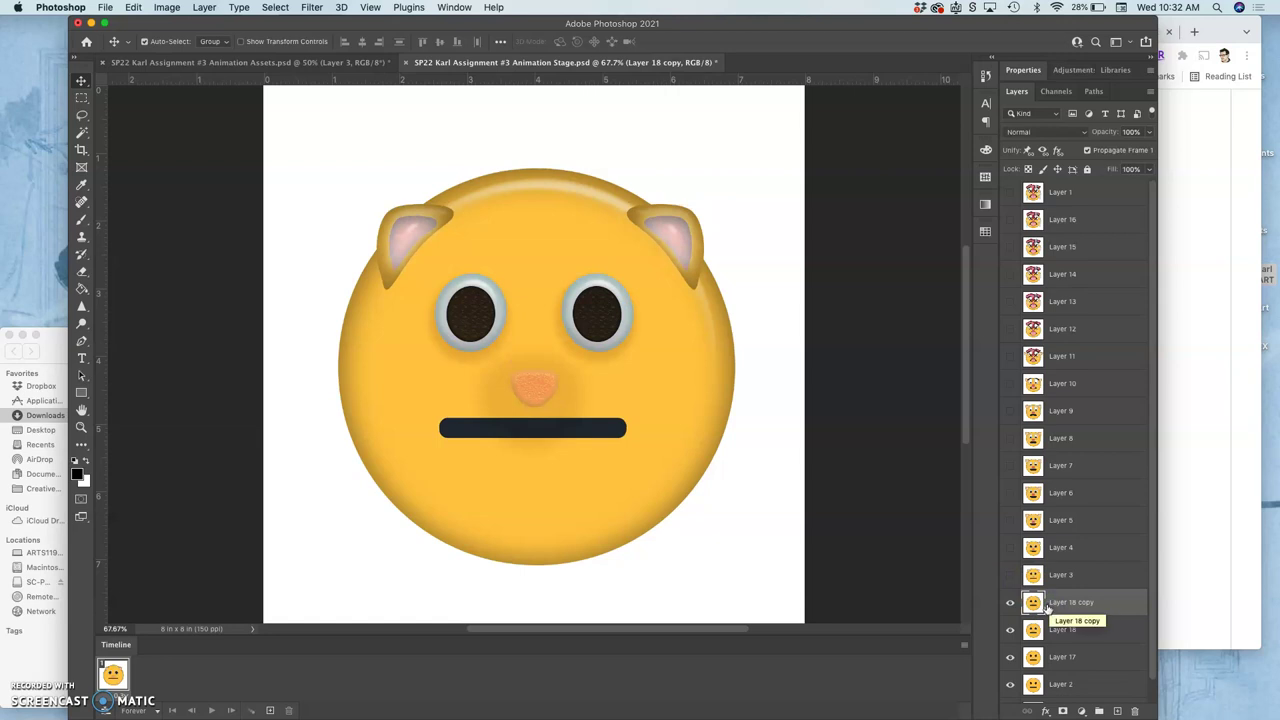
pyautogui.click(1010, 604)
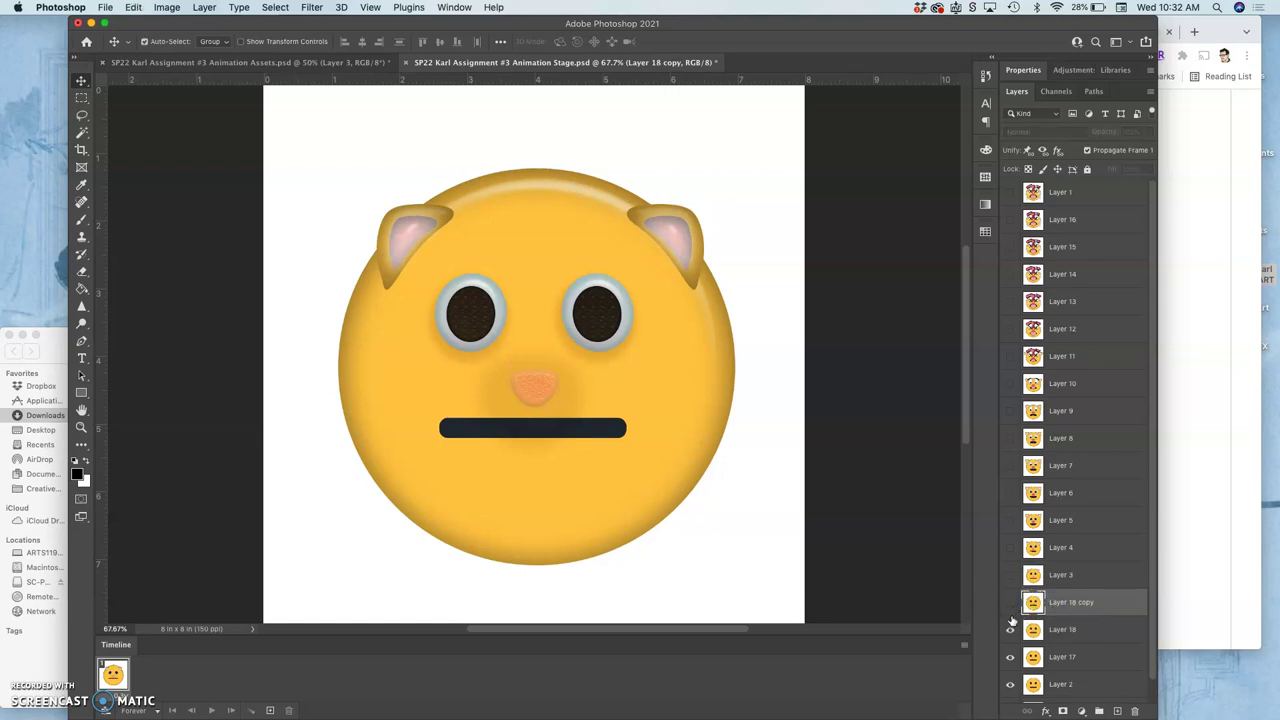
# Check the merged face in the Assets file and compare Layers 18 and 17 in the Stage file.
pyautogui.click(380, 63)
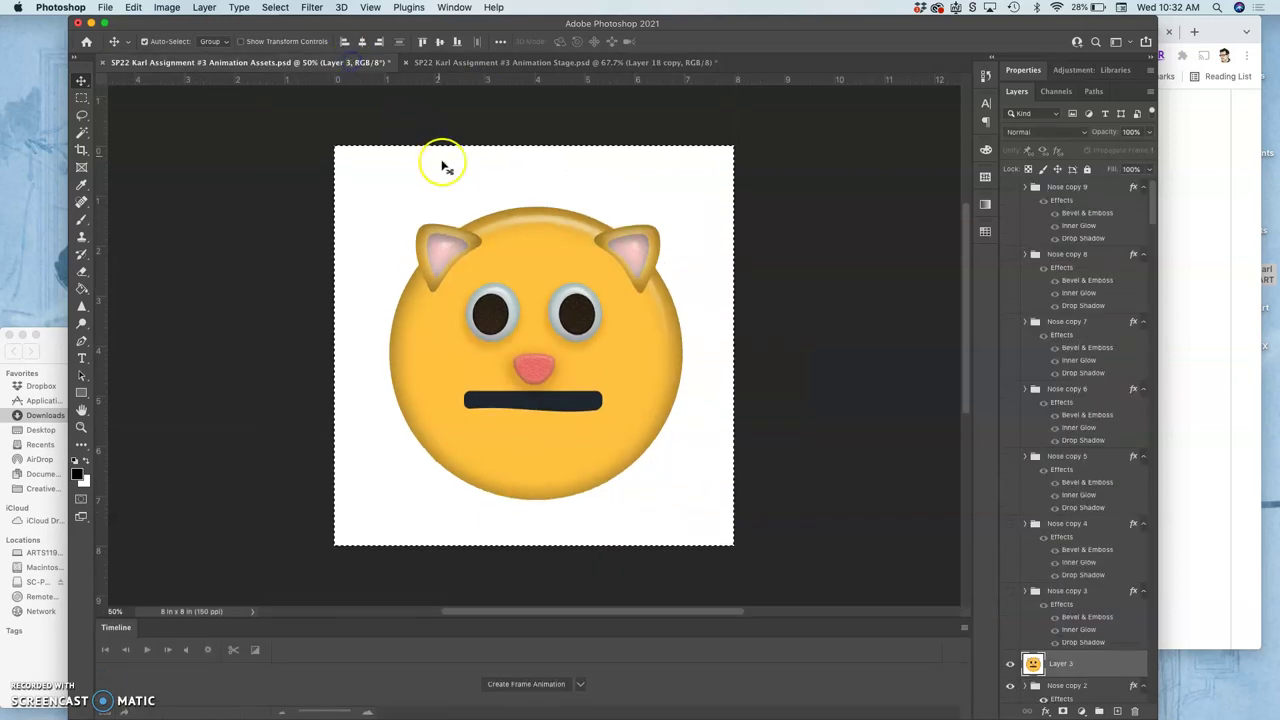
pyautogui.click(557, 63)
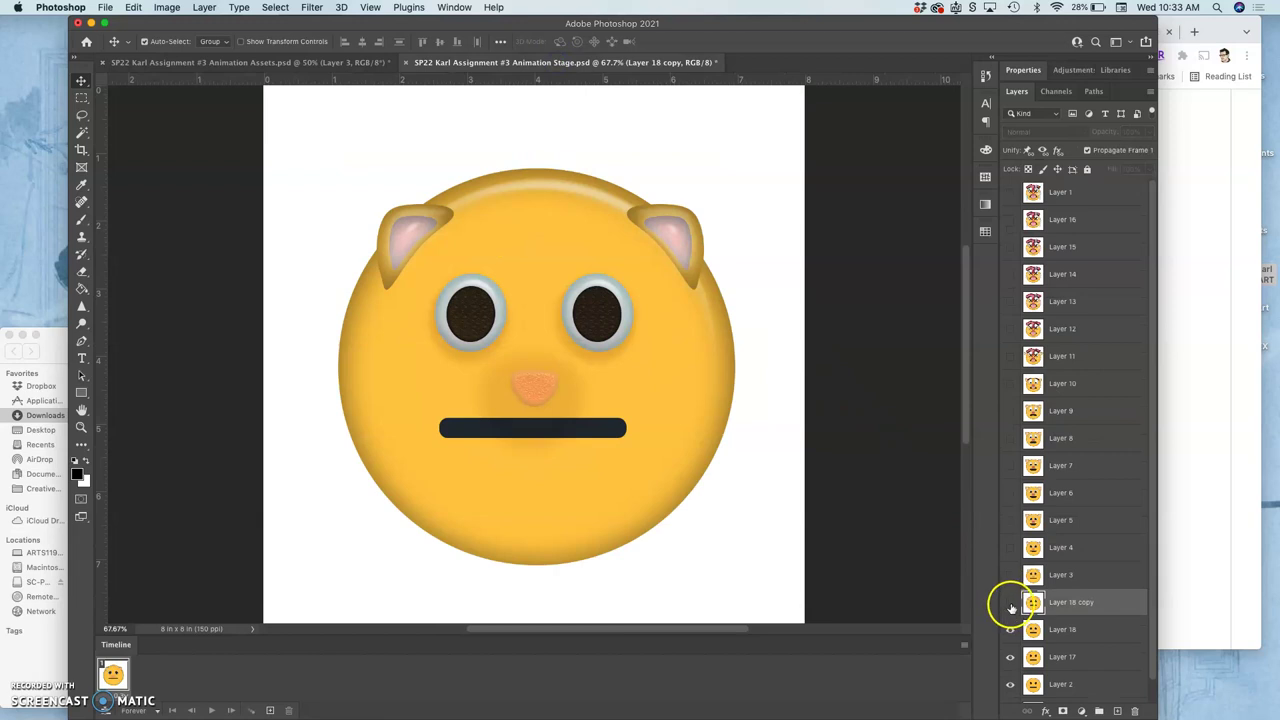
pyautogui.click(1010, 629)
pyautogui.click(1010, 656)
pyautogui.click(1010, 660)
pyautogui.click(1011, 642)
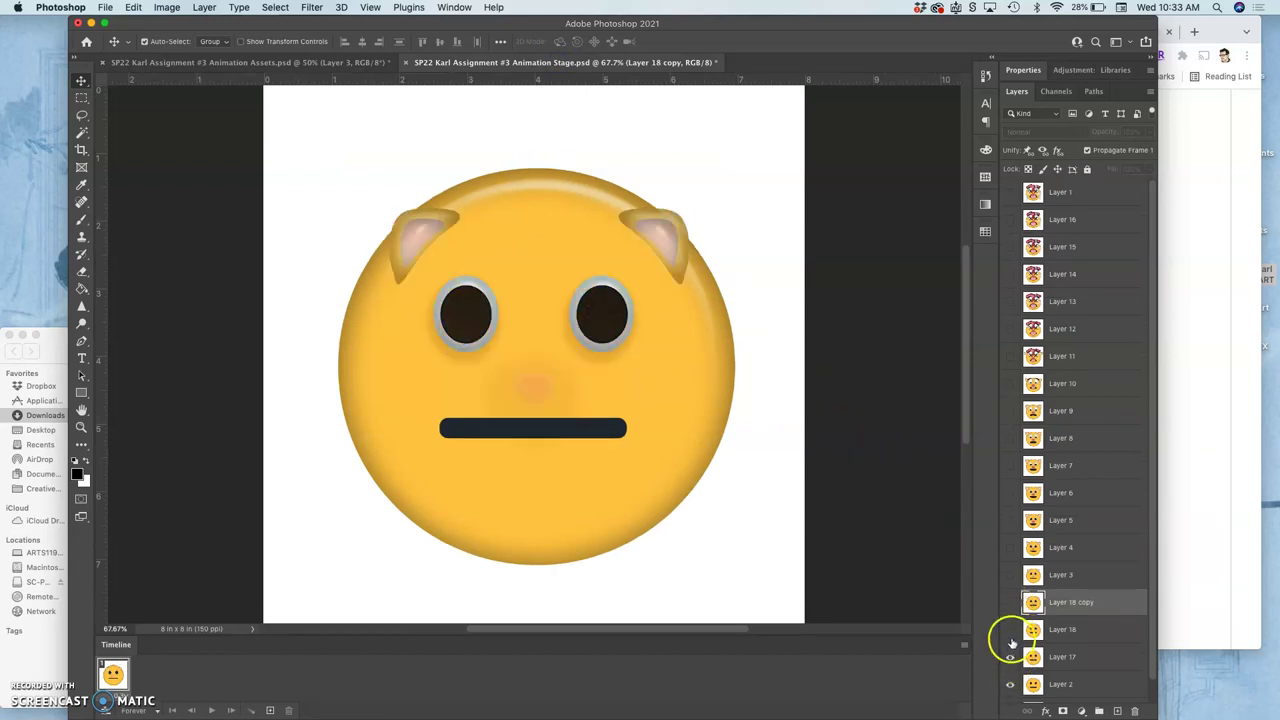
pyautogui.click(1010, 630)
# Paste the merged face directly above Layer 18 in the Stage file and compare it with Layer 18 copy.
pyautogui.click(1052, 630)
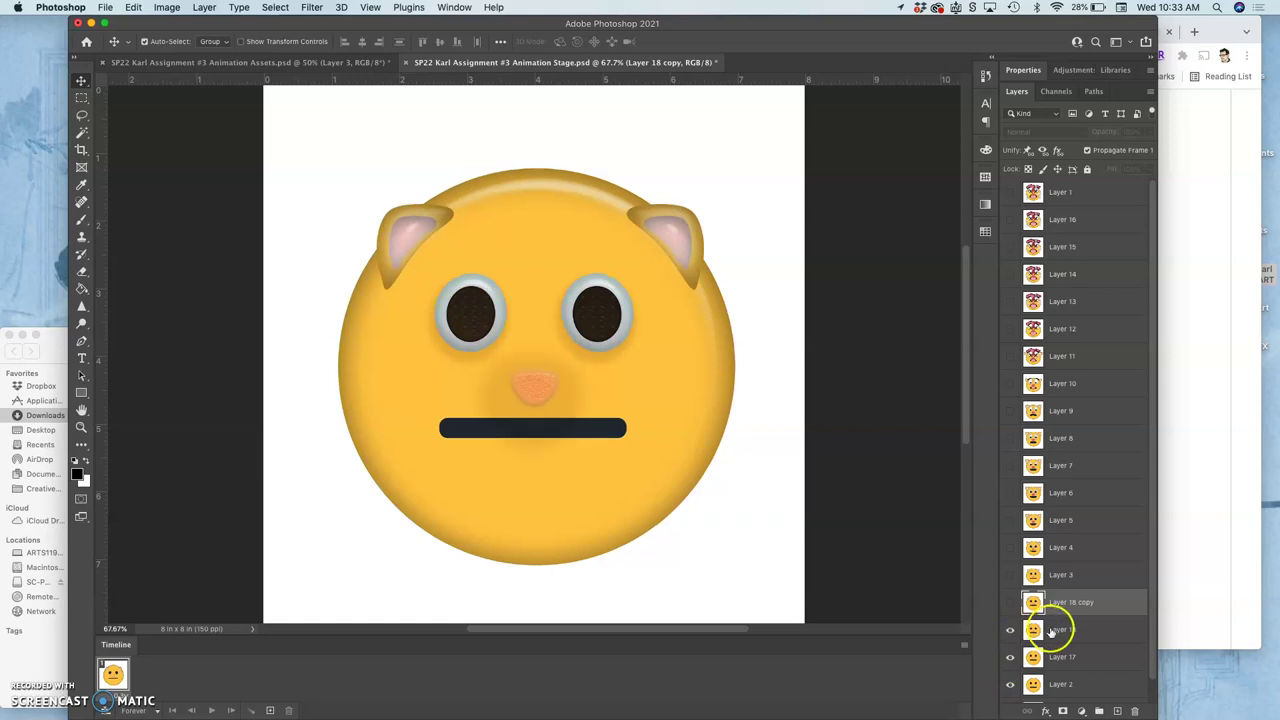
pyautogui.press('super+alt+shift+e')
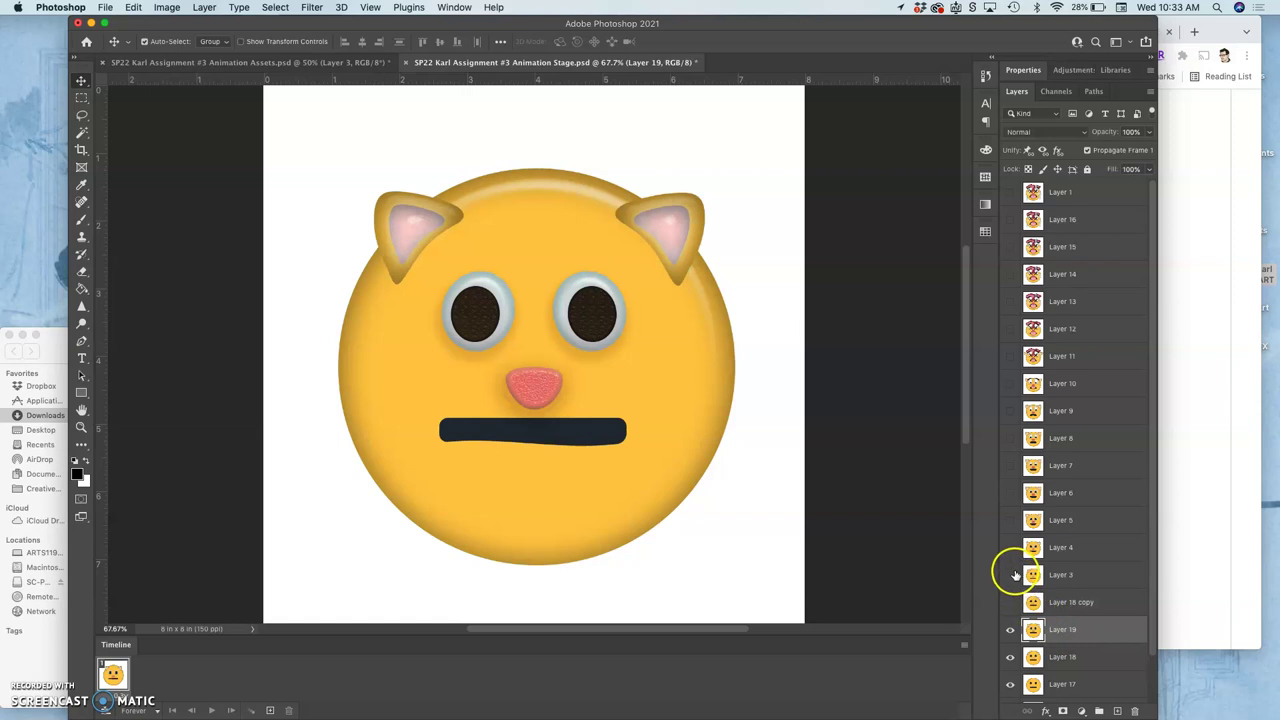
pyautogui.click(1010, 602)
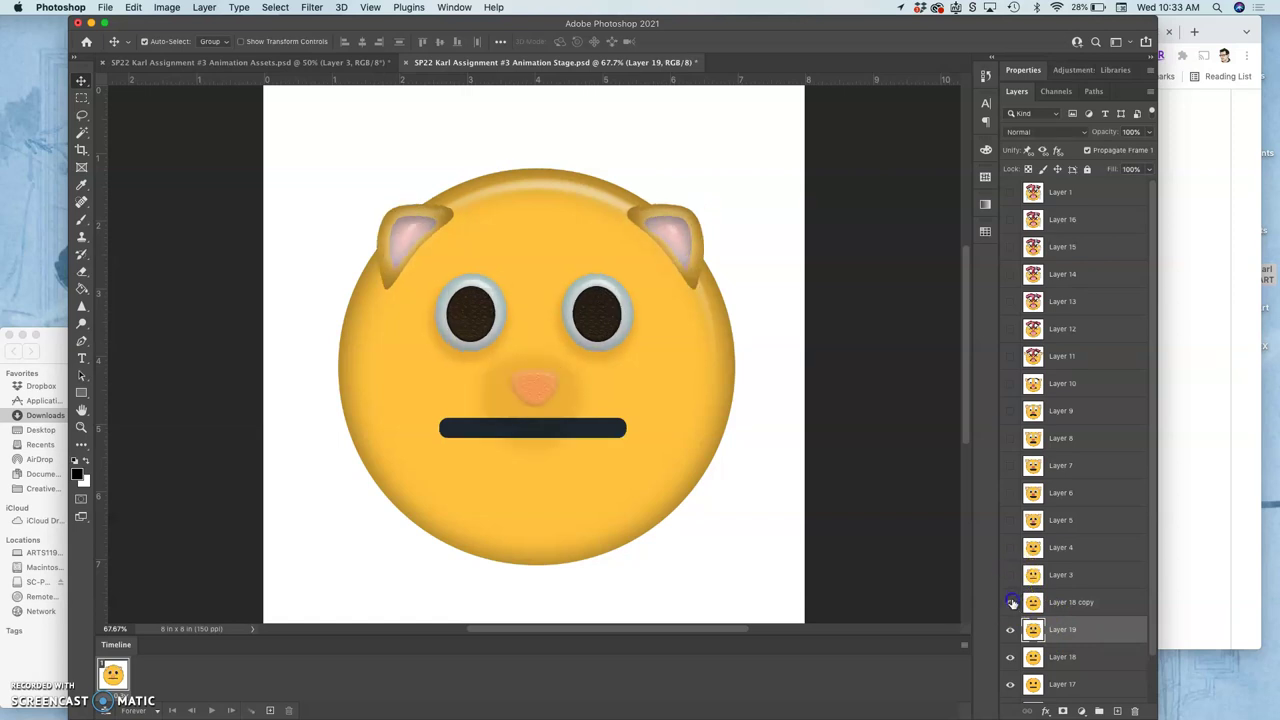
pyautogui.click(1011, 602)
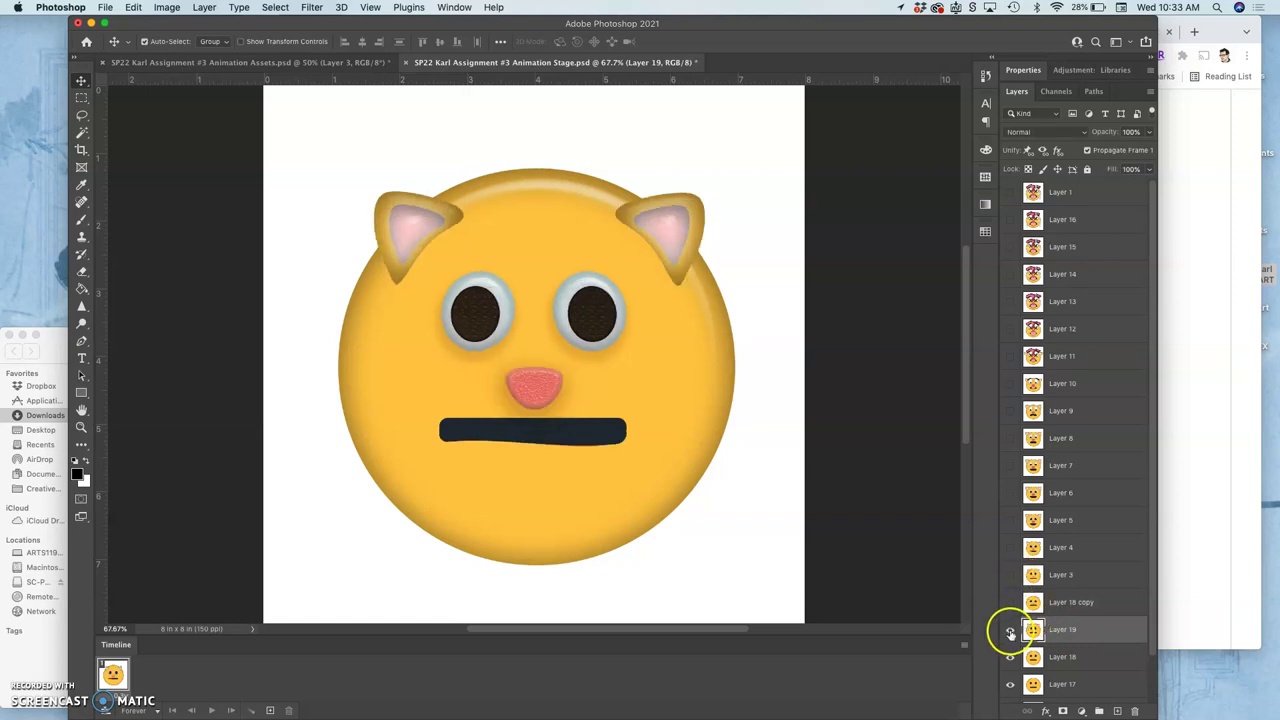
# Hide Layer 19 and delete the redundant Layer 18 copy.
pyautogui.click(1010, 630)
pyautogui.click(1060, 603)
pyautogui.press('Delete')
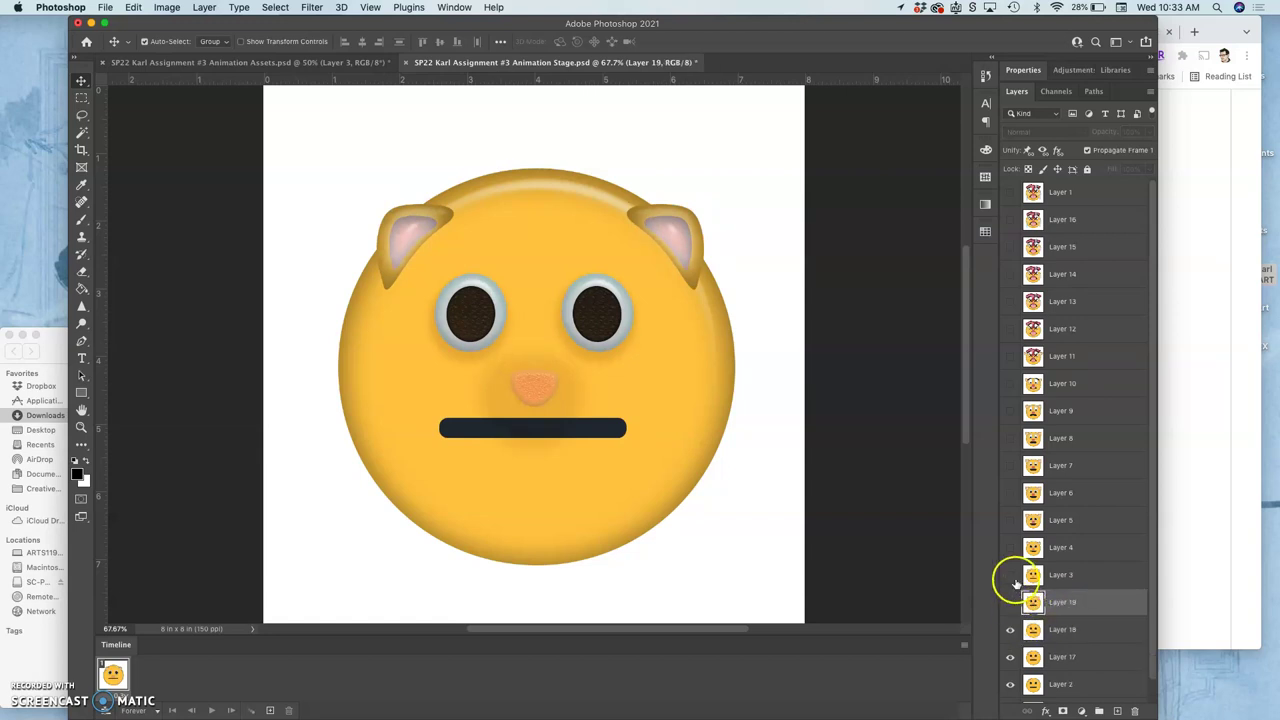
# Show Layer 19 and toggle Layer 3 to compare the two faces.
pyautogui.click(1010, 576)
pyautogui.click(1010, 603)
pyautogui.click(1010, 577)
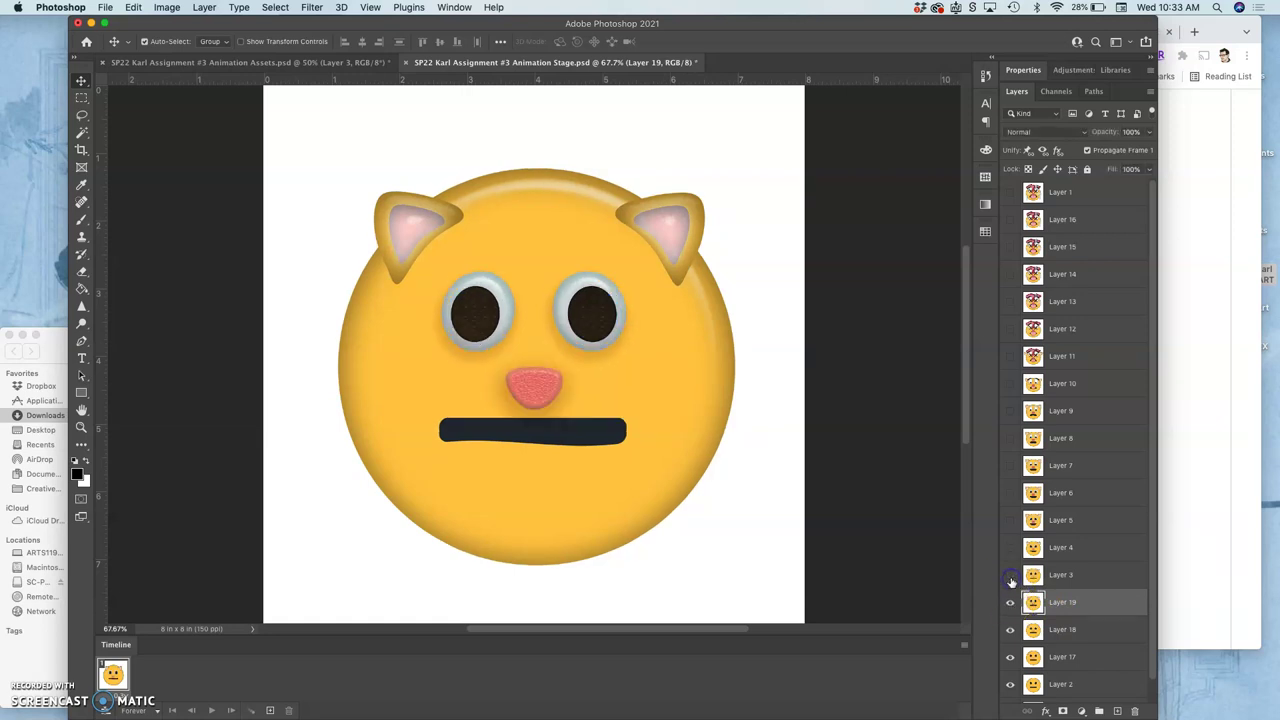
pyautogui.click(1010, 577)
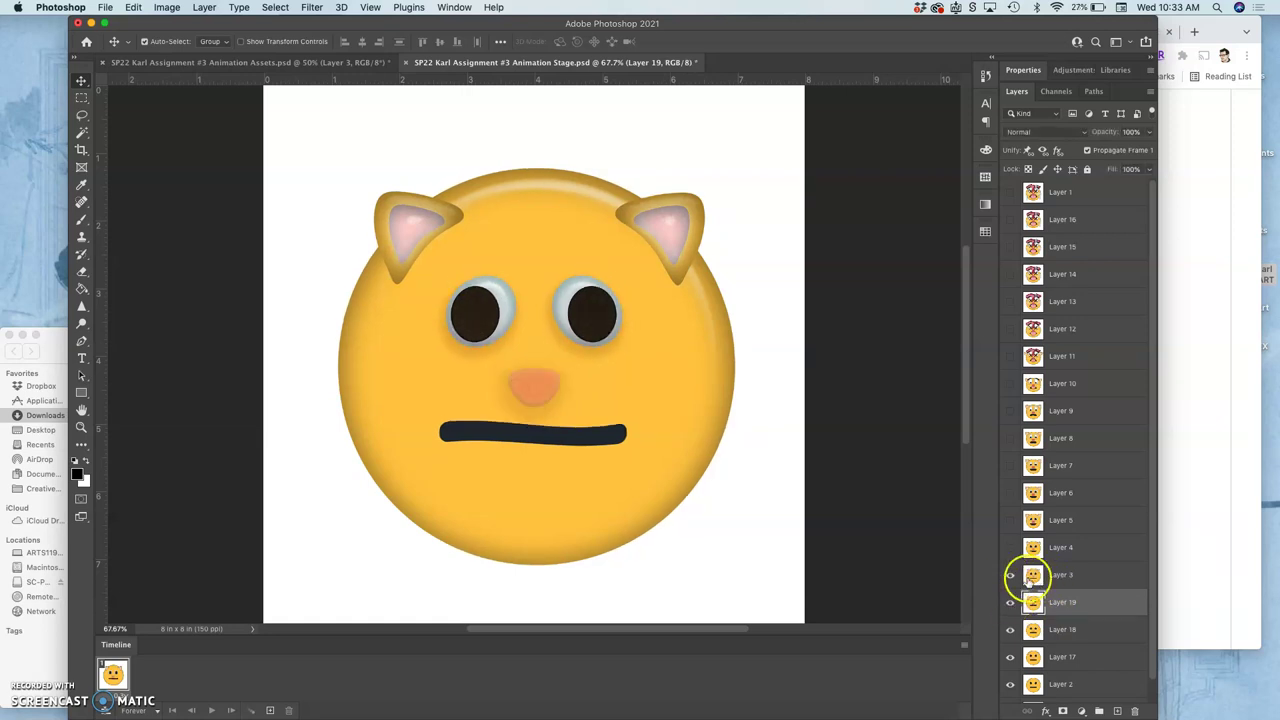
# Compare Layer 19 directly with Layer 4 and delete the in-between Layer 3.
pyautogui.click(1010, 574)
pyautogui.click(1010, 549)
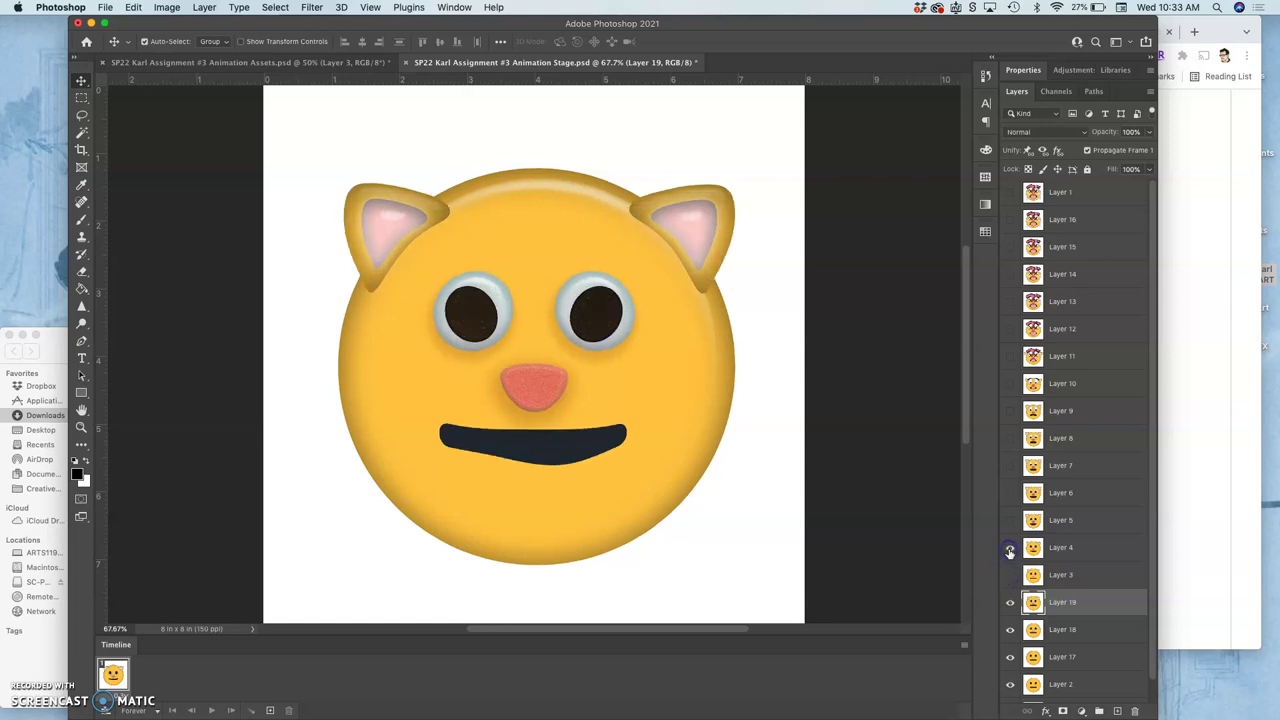
pyautogui.click(1009, 549)
pyautogui.click(1009, 549)
pyautogui.click(1055, 573)
pyautogui.press('Delete')
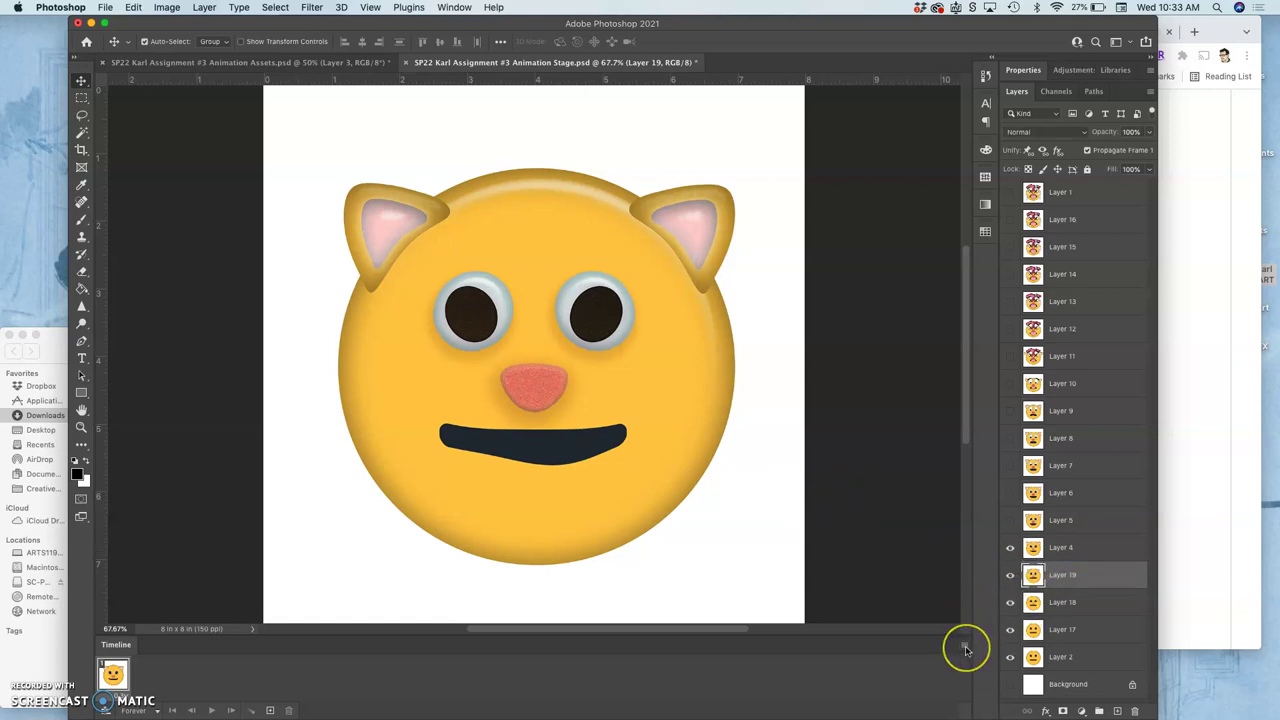
# Make animation frames from the Stage file's layers and delete the blank first frame.
pyautogui.click(965, 650)
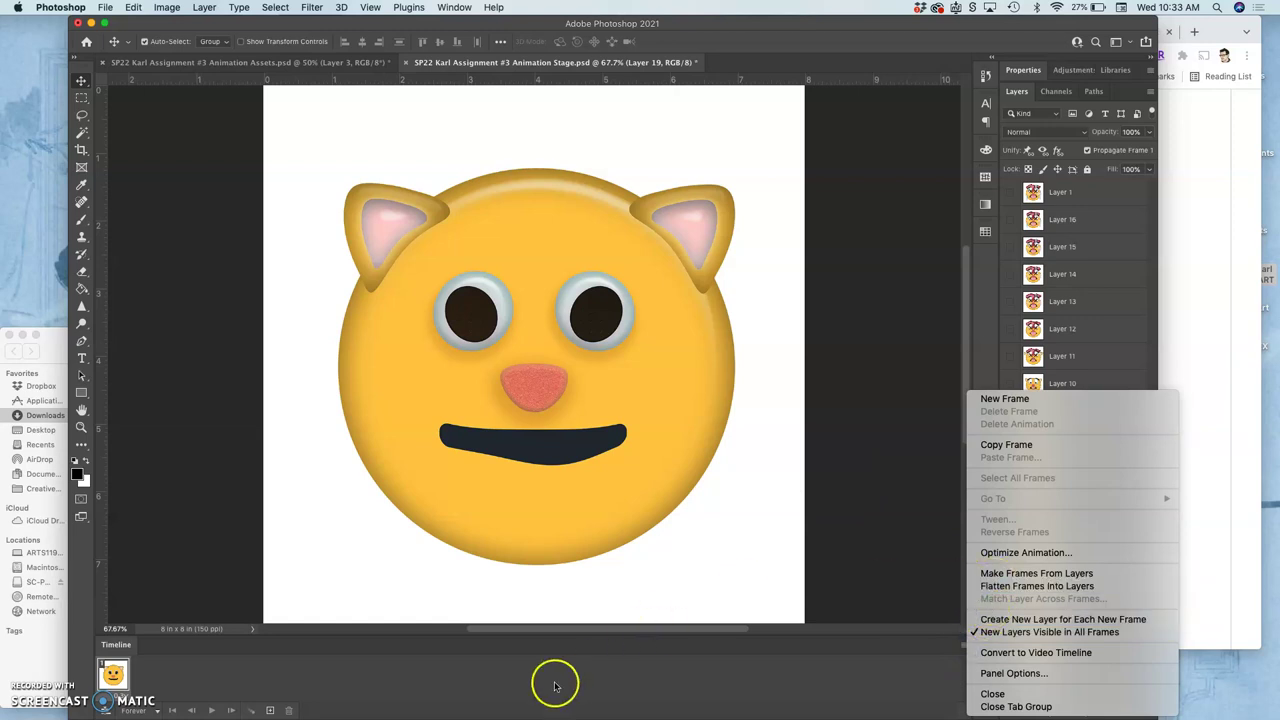
pyautogui.click(1010, 574)
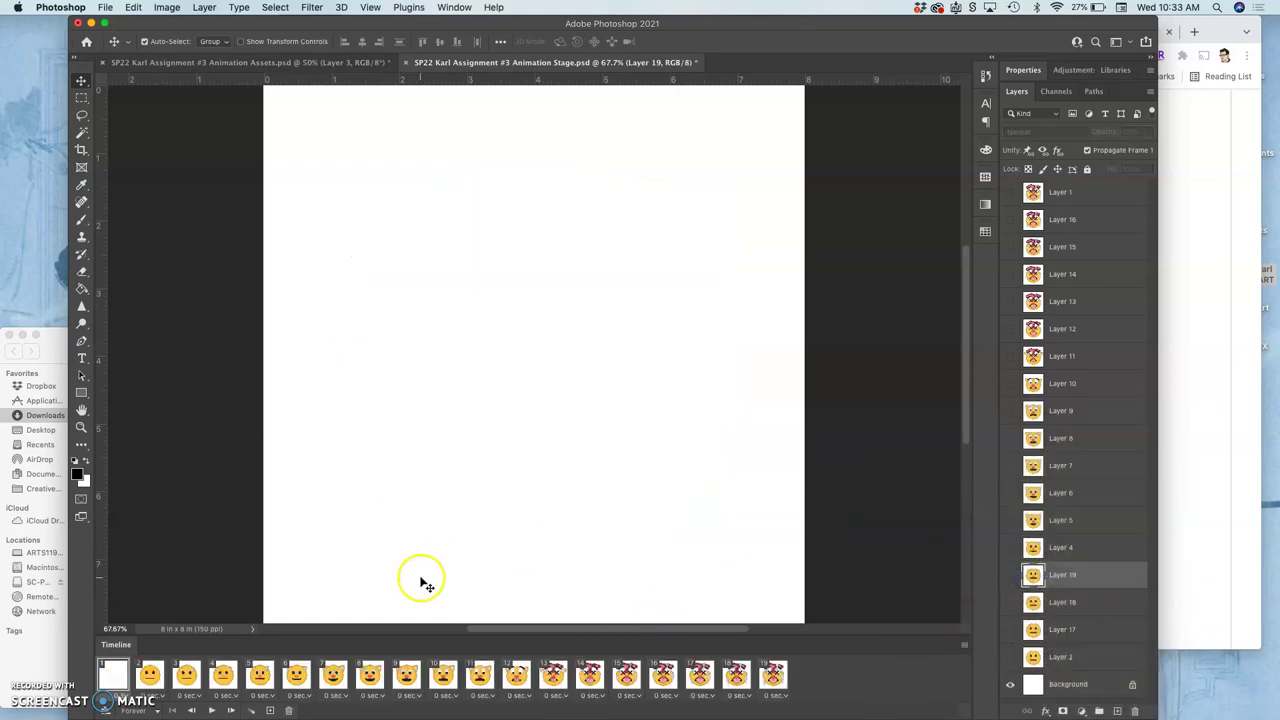
pyautogui.click(288, 710)
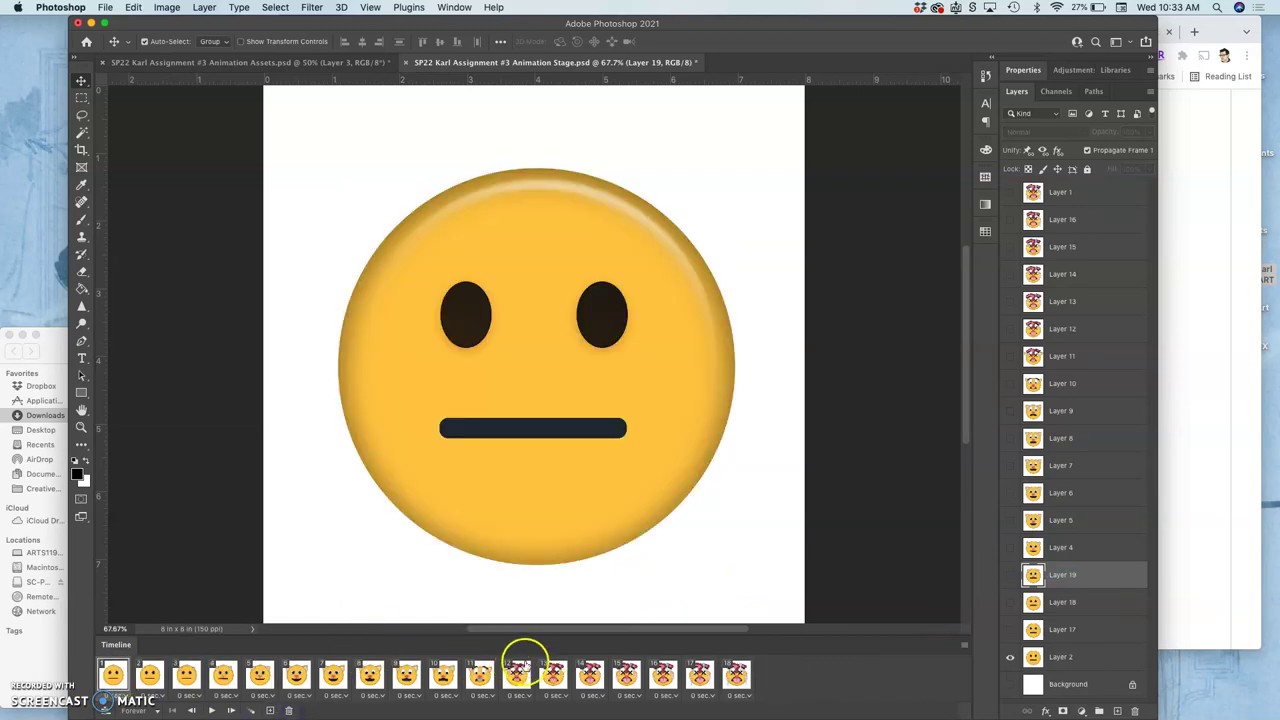
# Set the delay of all 18 animation frames to 0.3 seconds.
pyautogui.keyDown('shift'); pyautogui.click(740, 676); pyautogui.keyUp('shift')
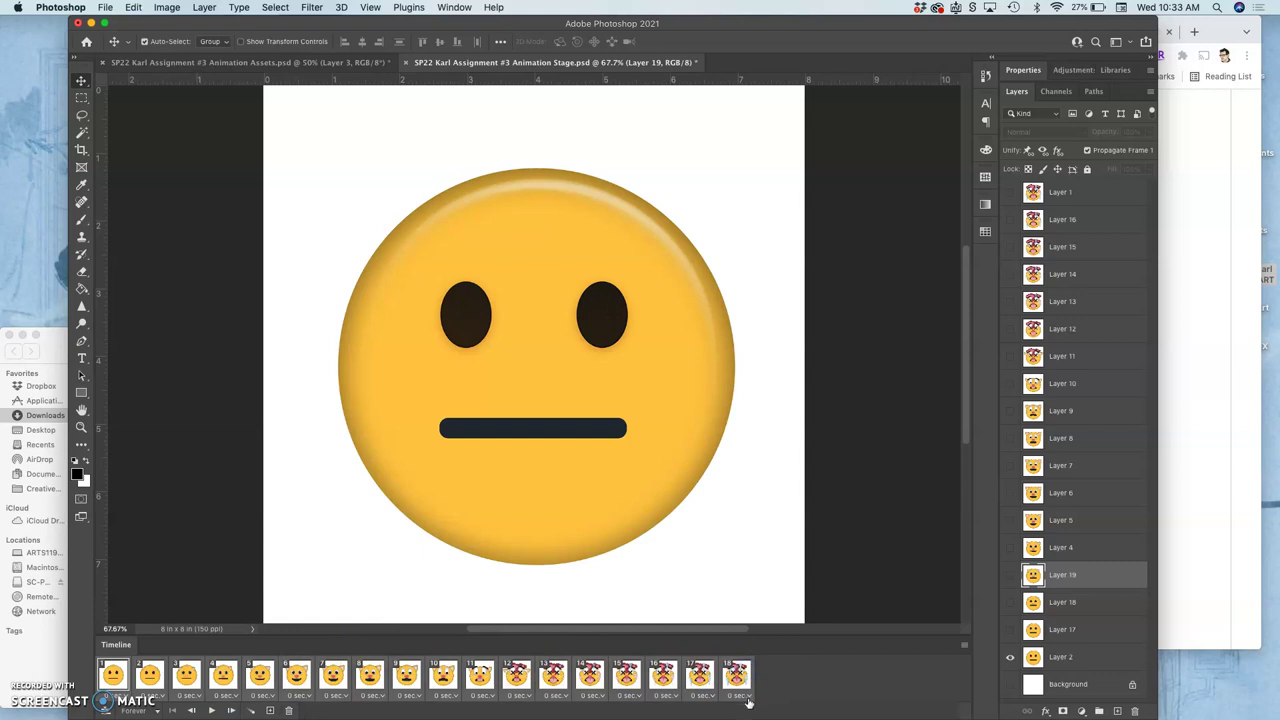
pyautogui.moveTo(750, 700); pyautogui.dragTo(745, 678)
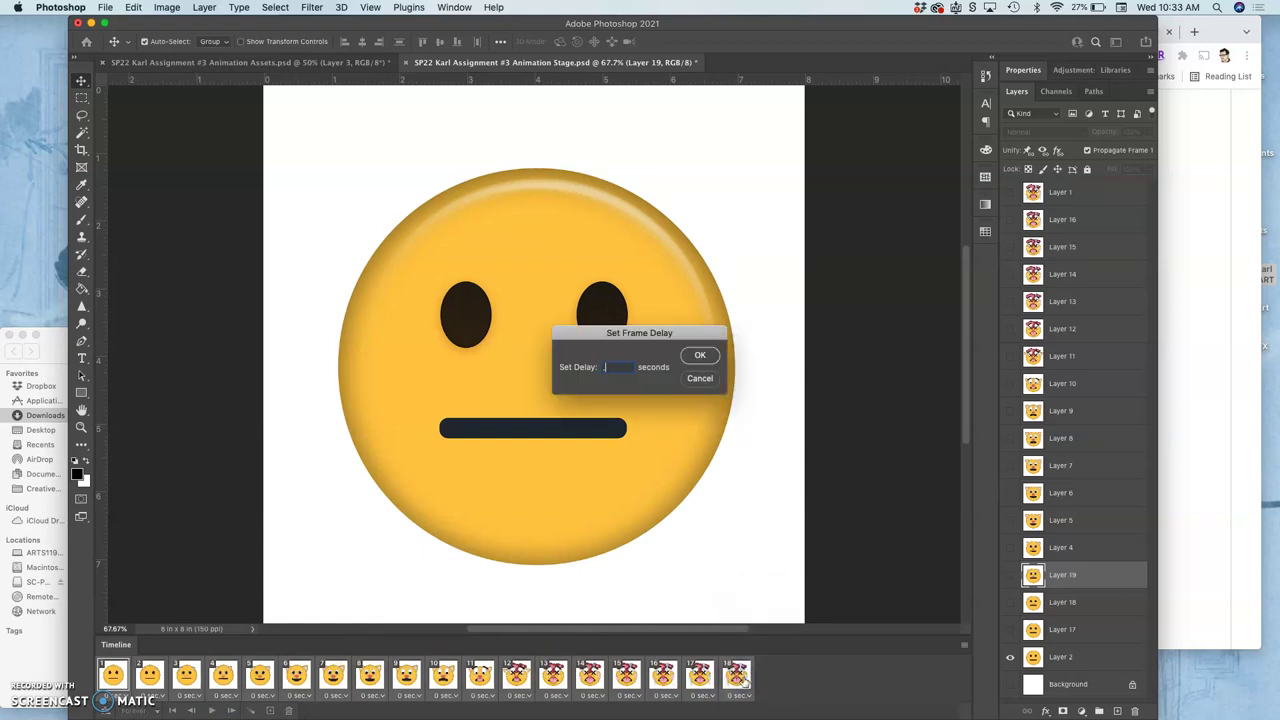
pyautogui.click(702, 356)
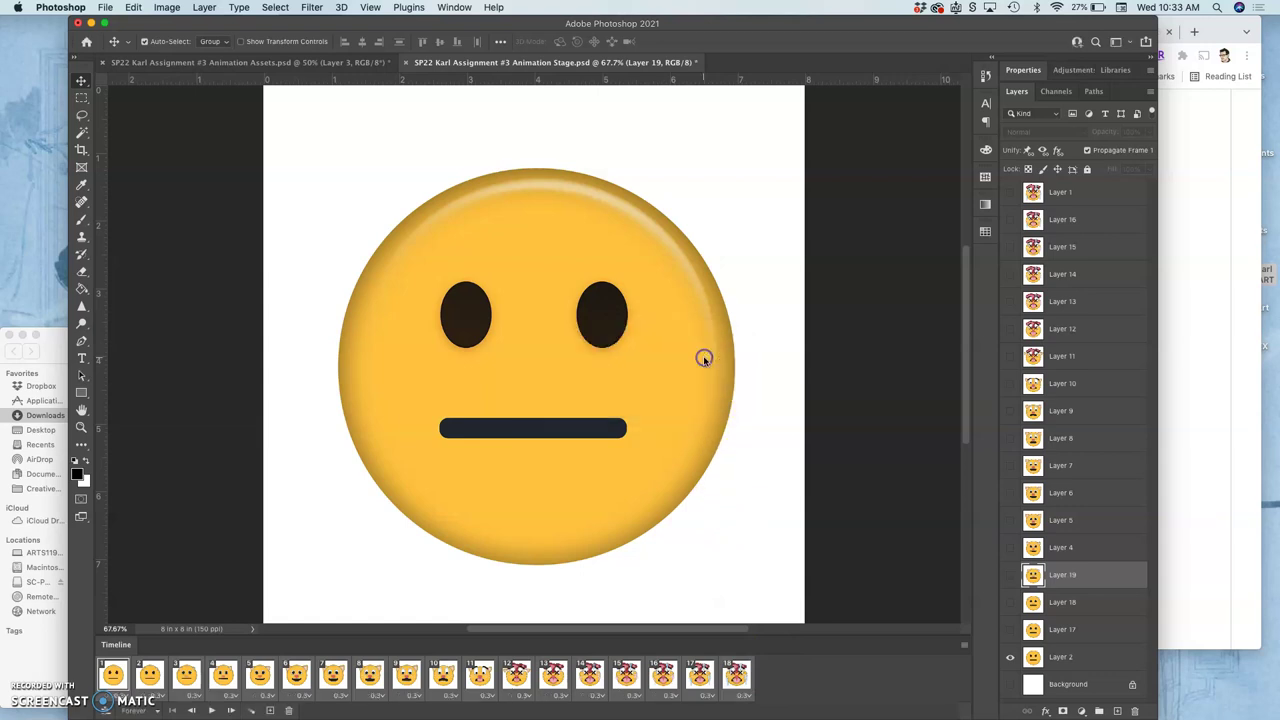
# Play the animation to review its timing and select frame 16.
pyautogui.click(213, 709)
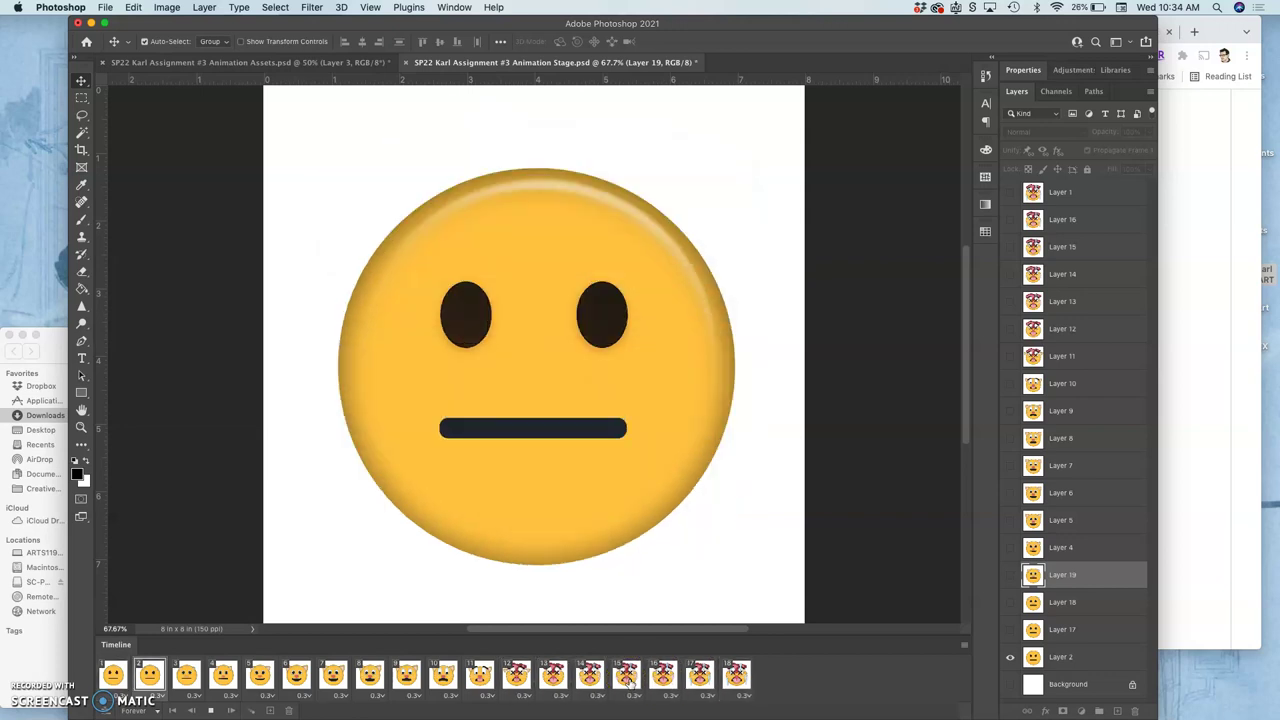
pyautogui.click(650, 678)
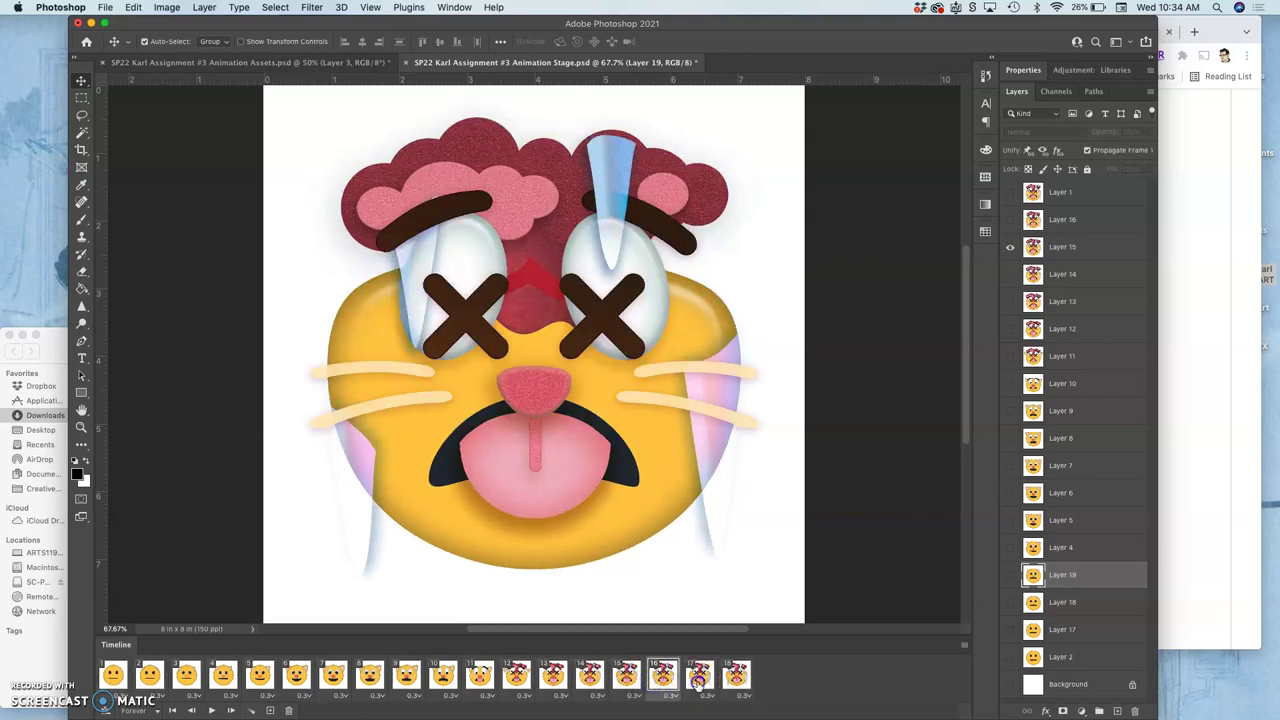
# Compare the exploded-head faces in animation frames 16, 17 and 18, then check frame 15.
pyautogui.click(698, 678)
pyautogui.click(734, 678)
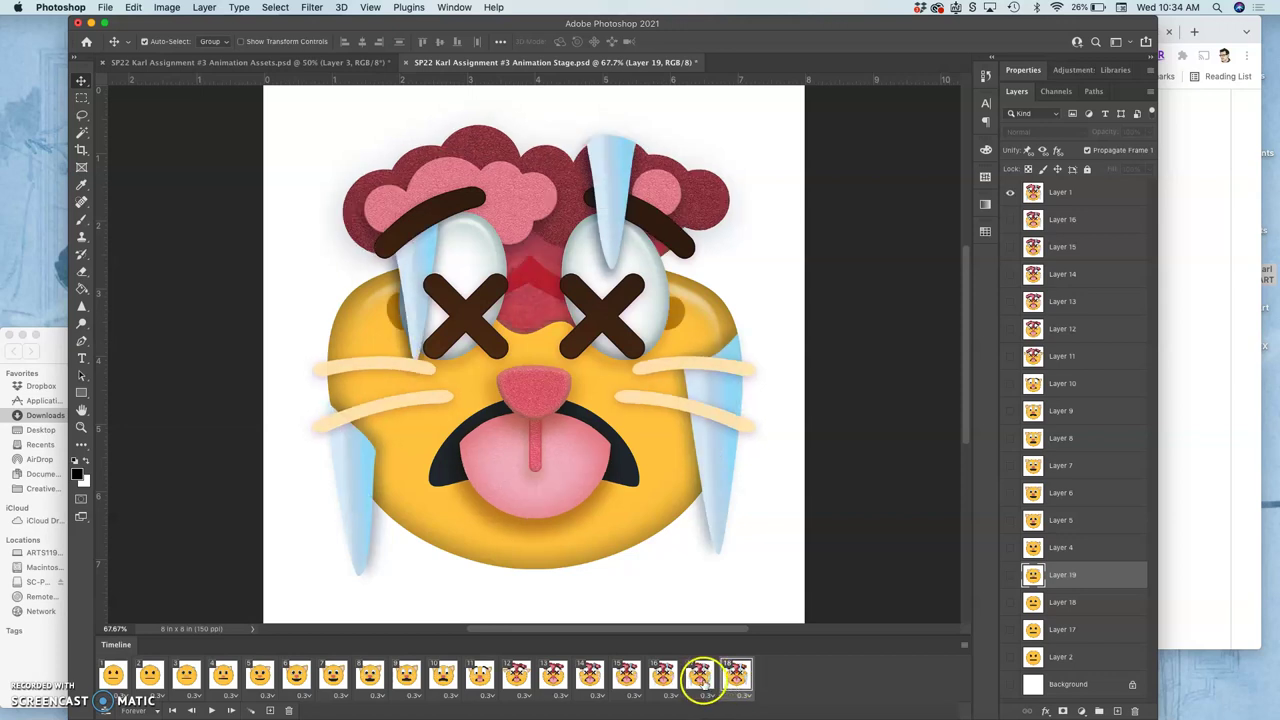
pyautogui.click(699, 678)
pyautogui.click(662, 678)
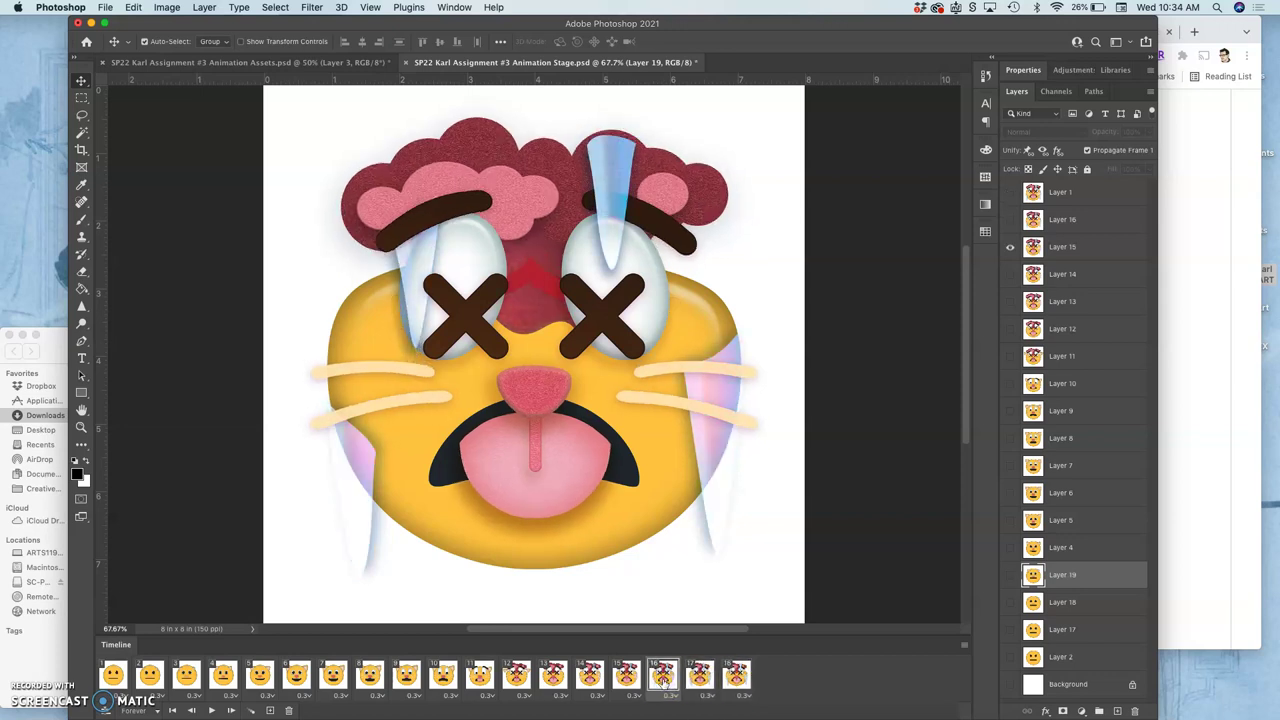
pyautogui.click(698, 678)
pyautogui.click(734, 678)
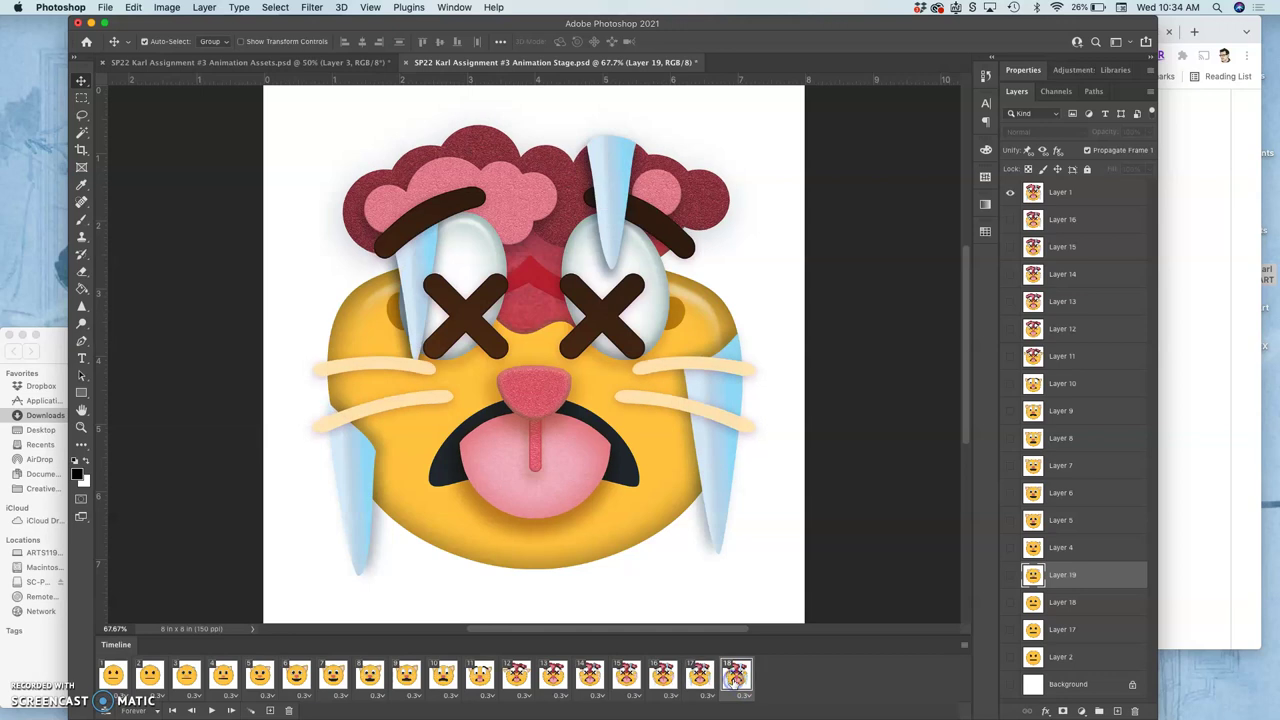
pyautogui.click(699, 678)
pyautogui.click(662, 678)
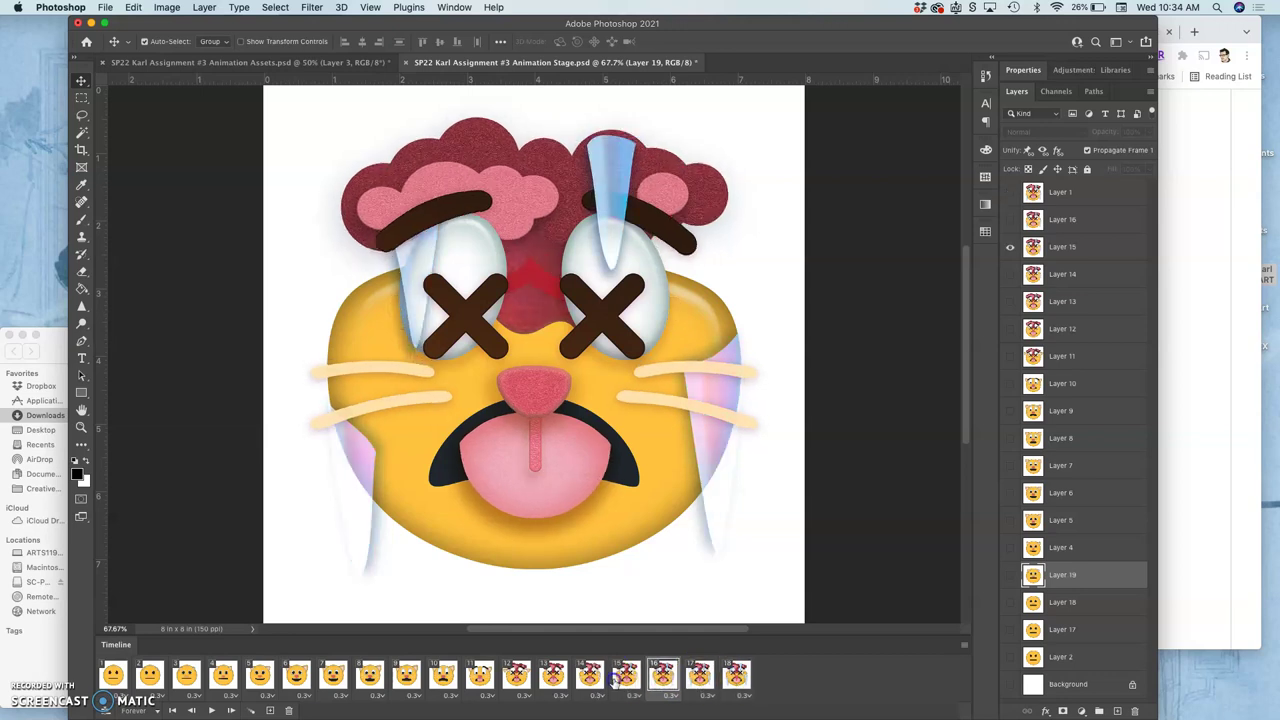
pyautogui.click(403, 676)
pyautogui.click(606, 678)
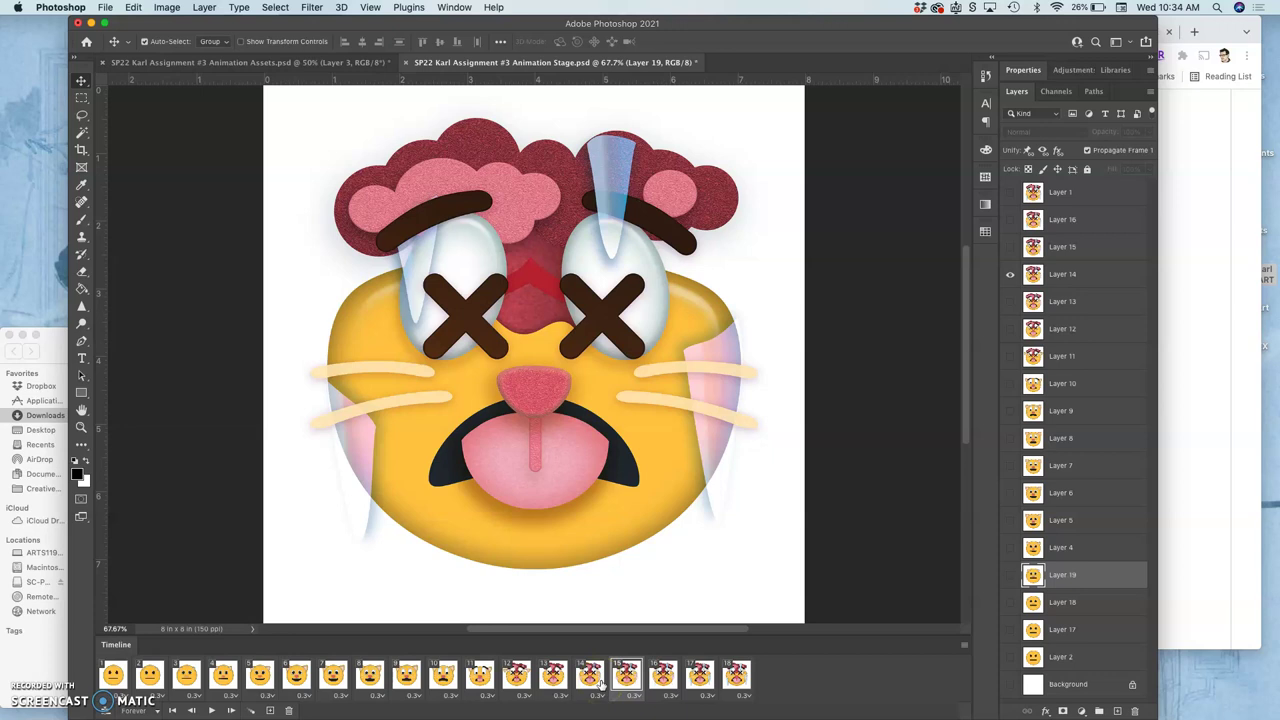
# Set the delay of animation frame 1, the plain neutral face, to 0.5 seconds.
pyautogui.click(114, 677)
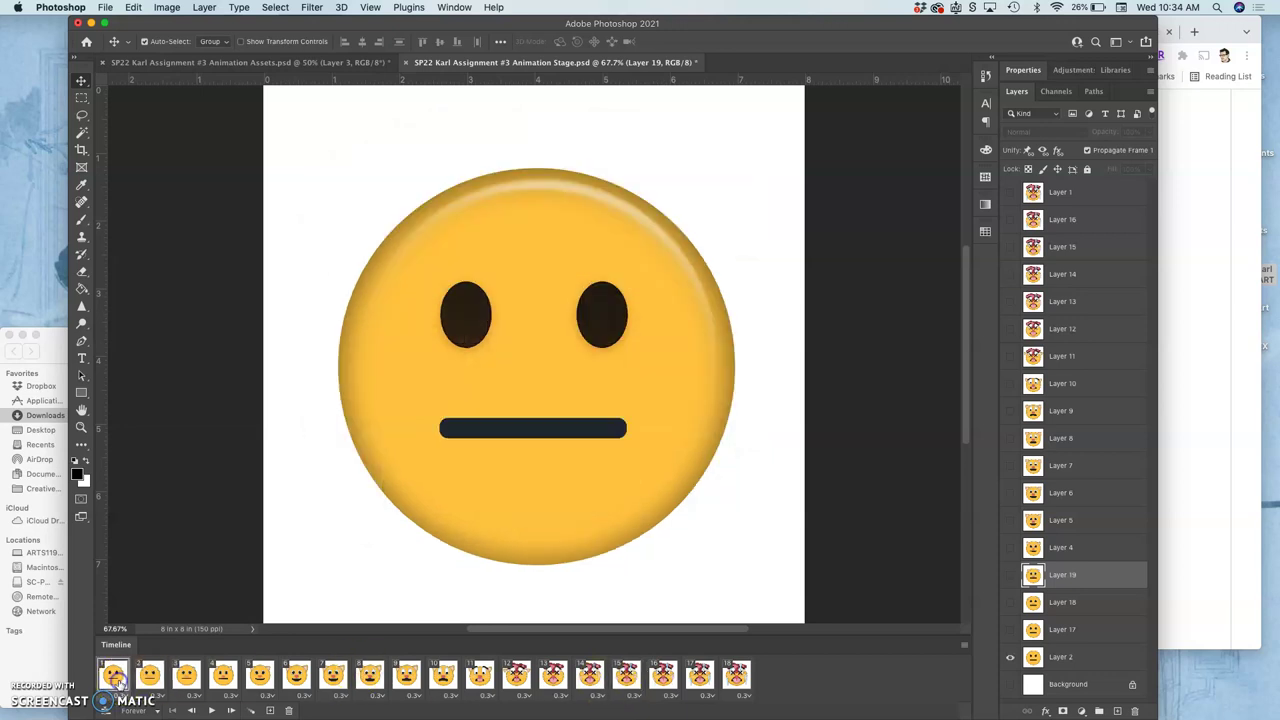
pyautogui.click(115, 696)
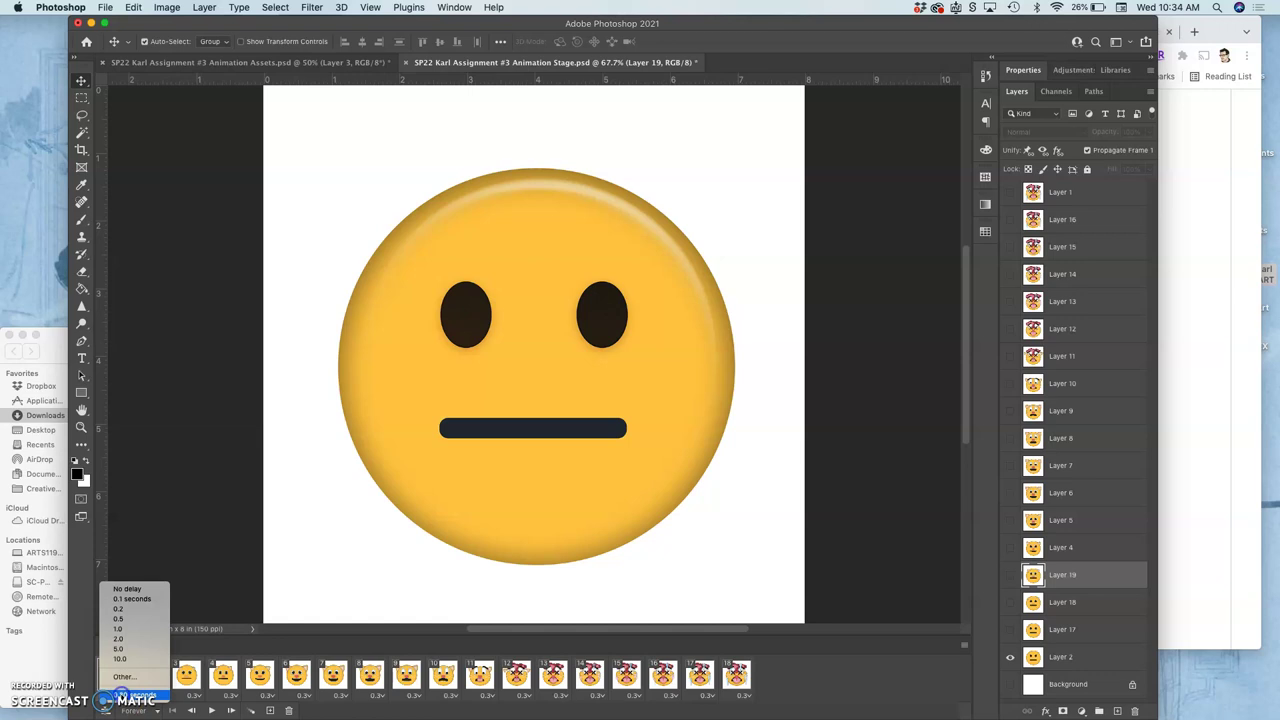
pyautogui.click(120, 619)
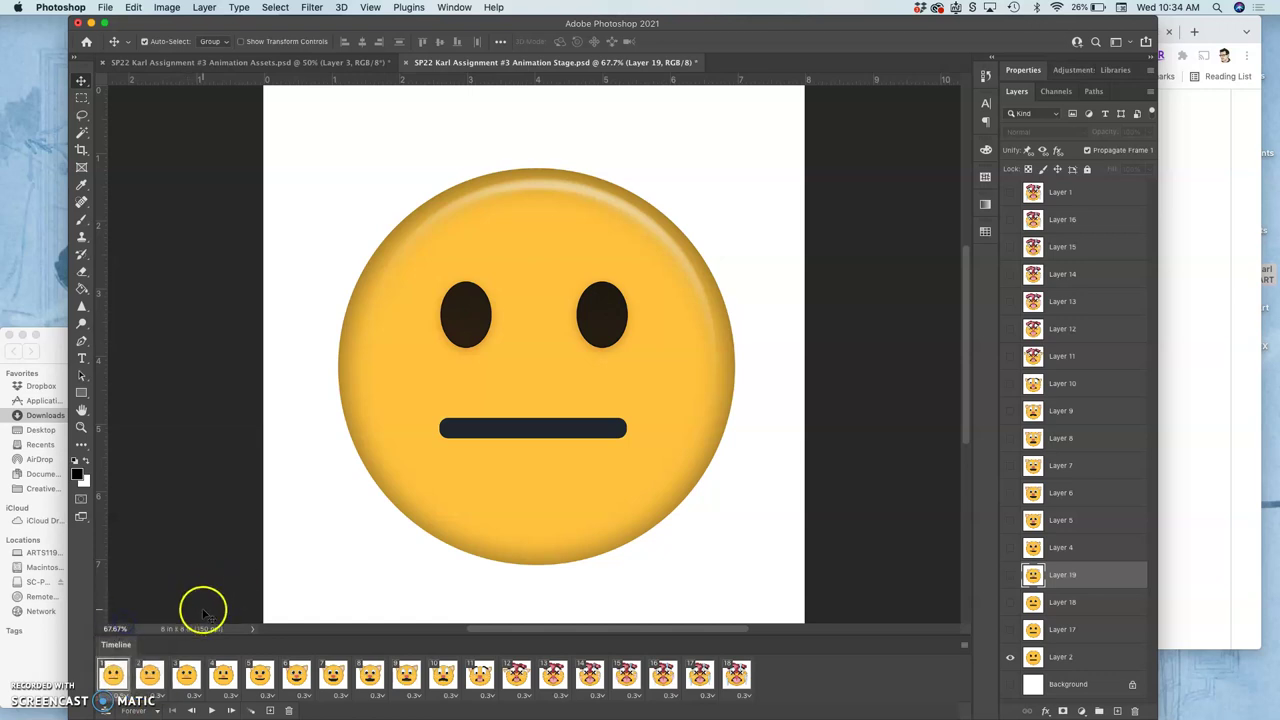
# Check animation frames 2 through 5 and set the delay of all four to 0.25 seconds.
pyautogui.click(150, 679)
pyautogui.click(185, 678)
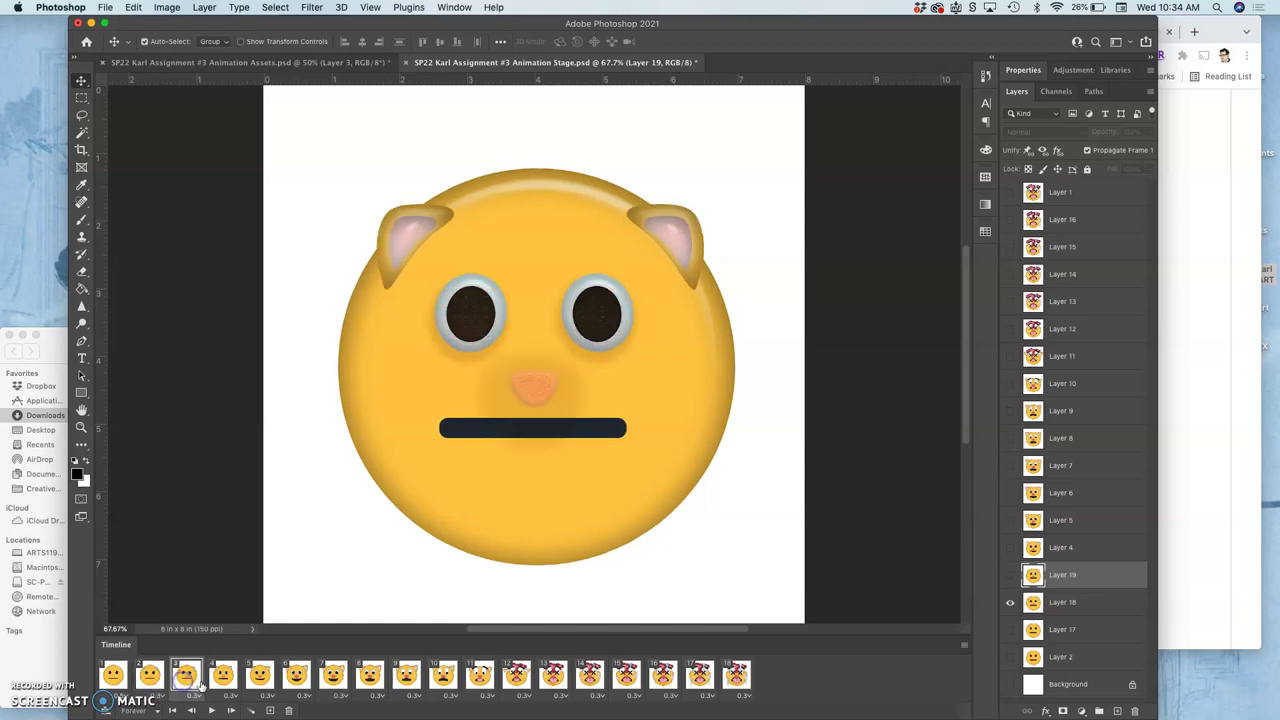
pyautogui.click(222, 679)
pyautogui.click(259, 679)
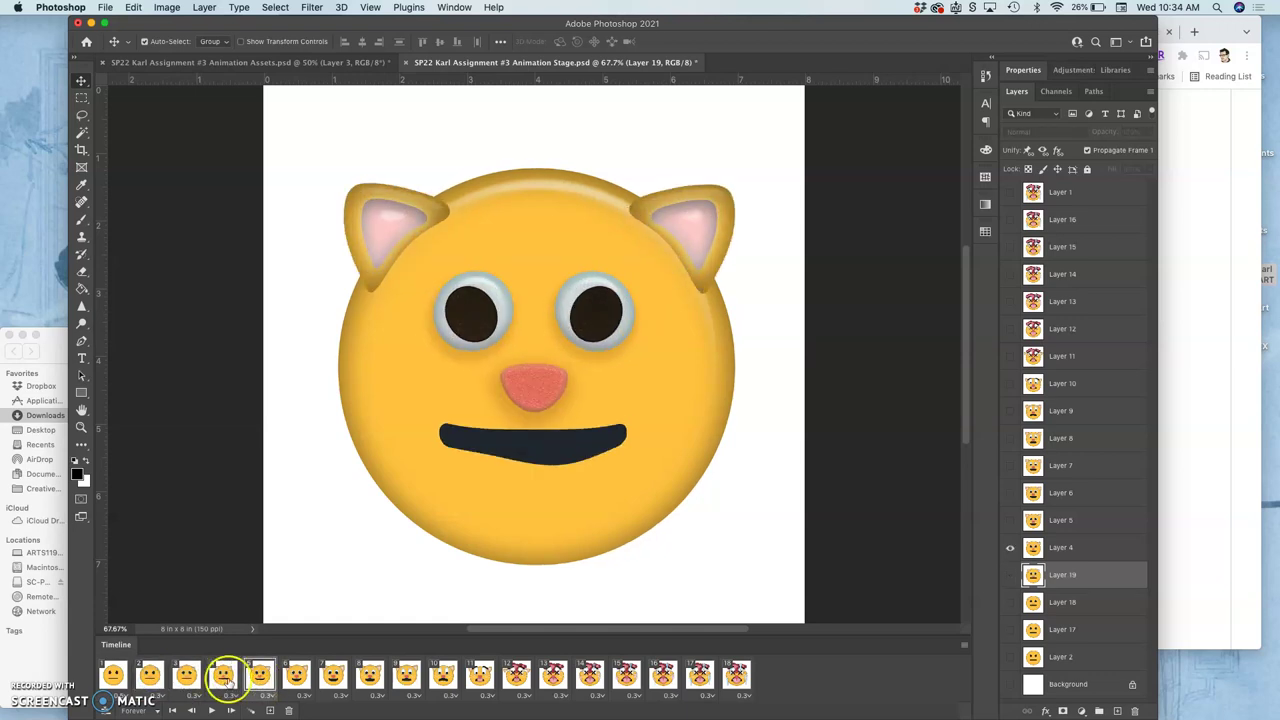
pyautogui.keyDown('shift'); pyautogui.click(152, 680); pyautogui.keyUp('shift')
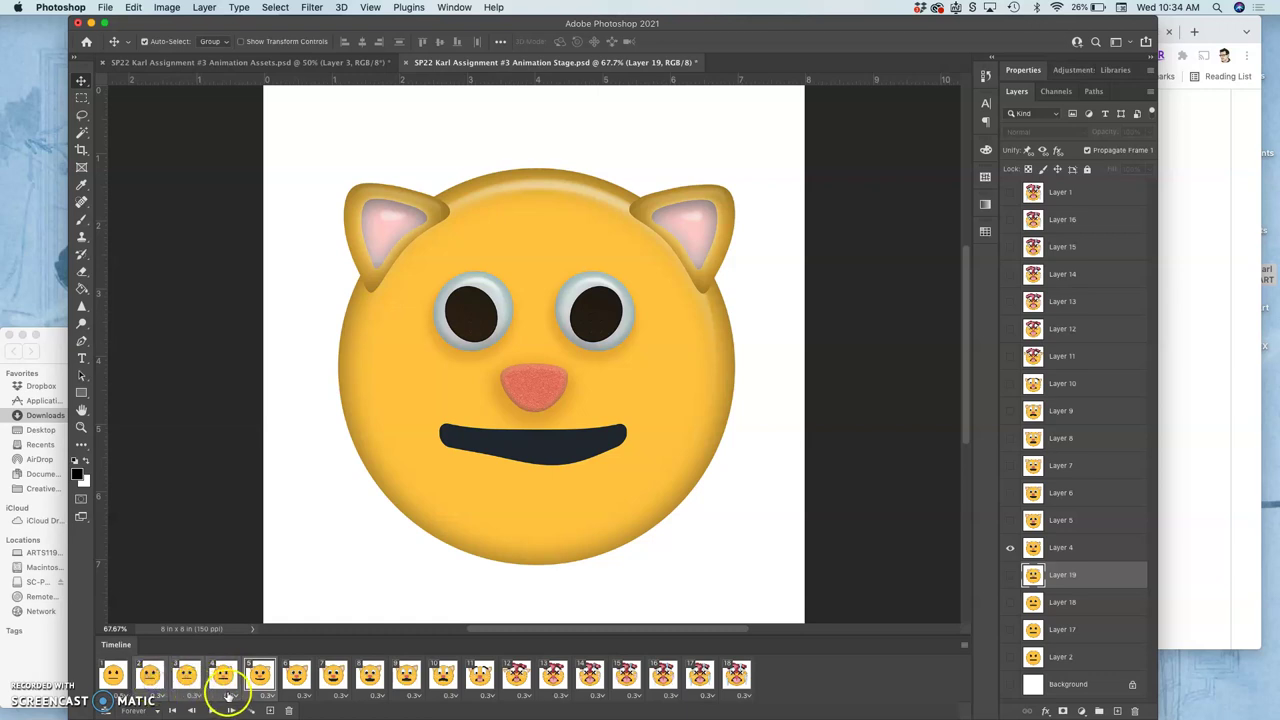
pyautogui.click(230, 694)
pyautogui.click(231, 676)
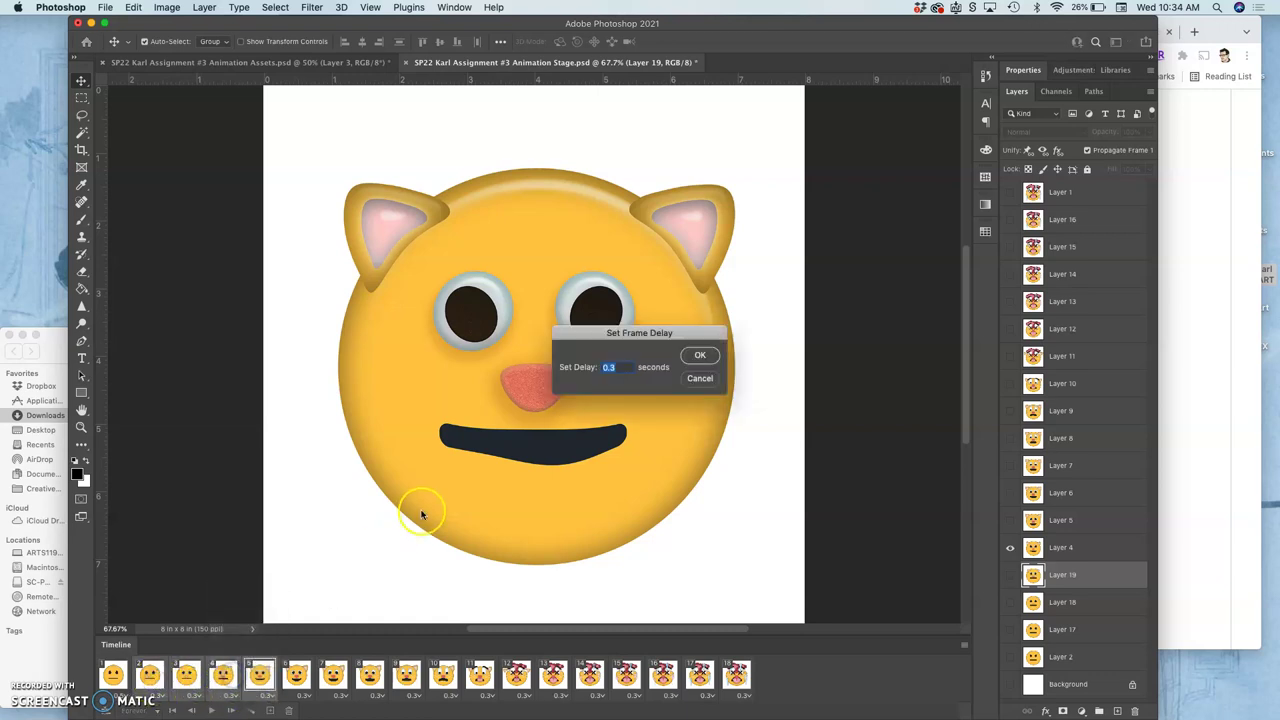
pyautogui.click(700, 356)
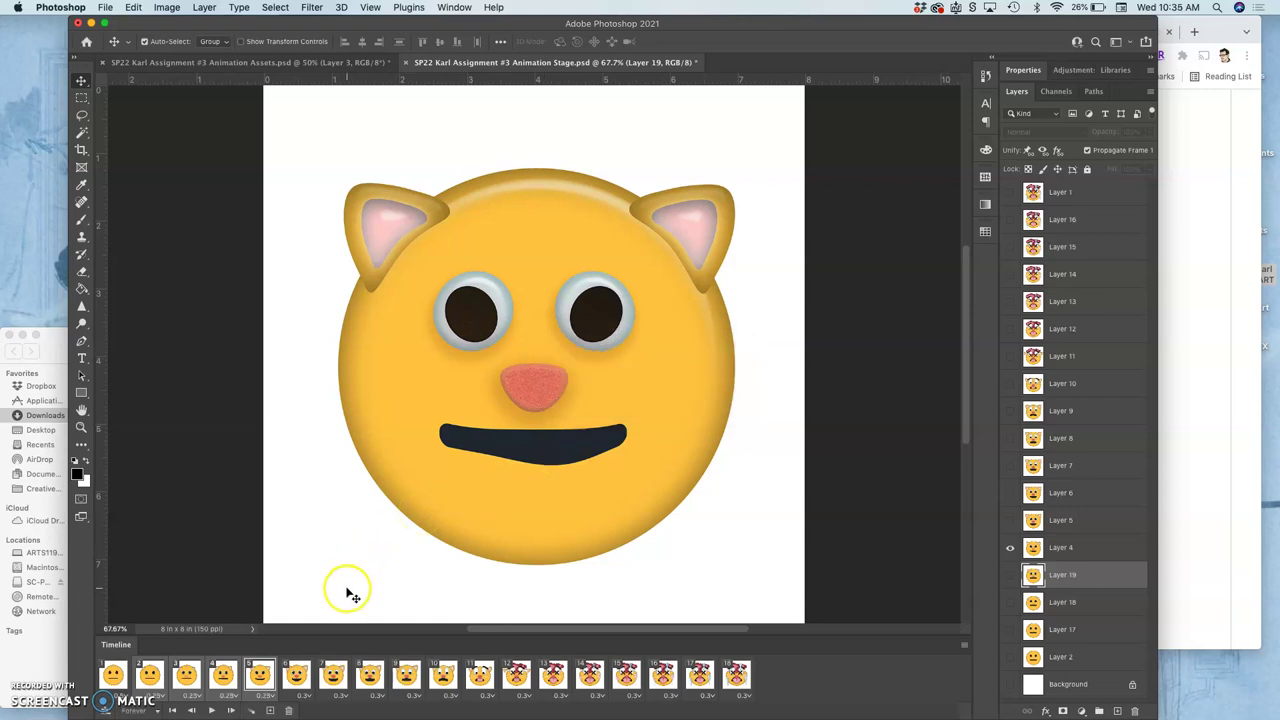